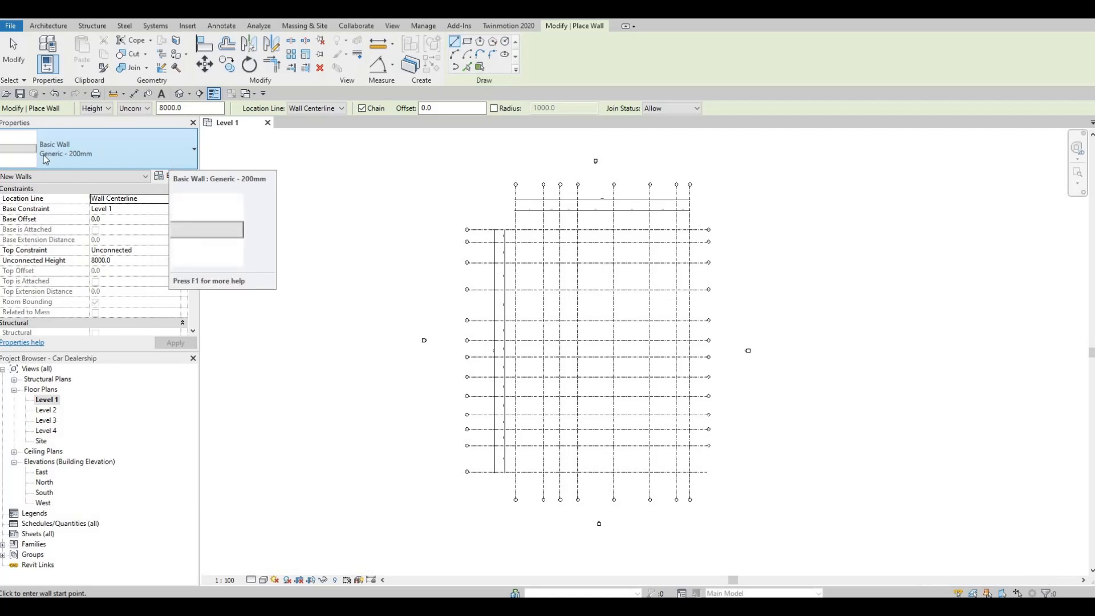
# - Choose the Exterior - Brick on Mtl. Stud wall type and begin duplicating it as a new type
pyautogui.click(114, 166)
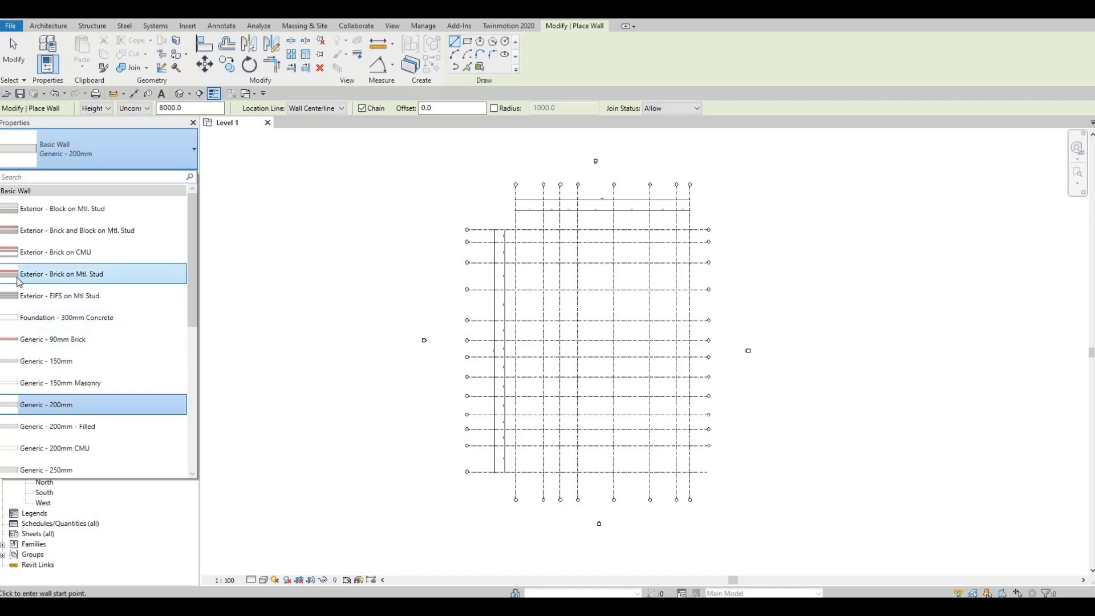
pyautogui.click(46, 274)
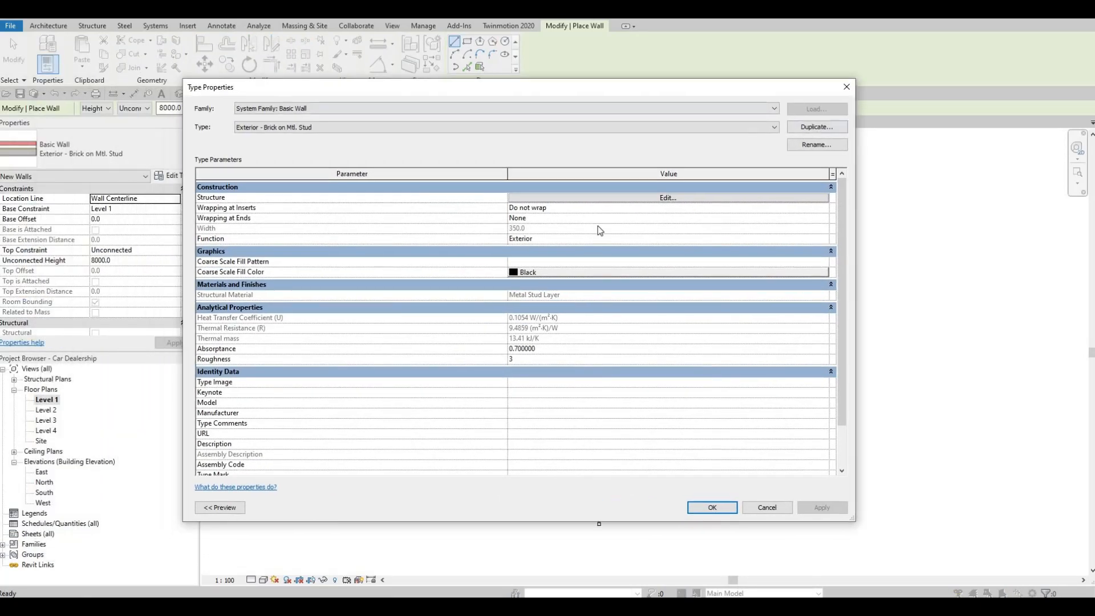
pyautogui.click(815, 127)
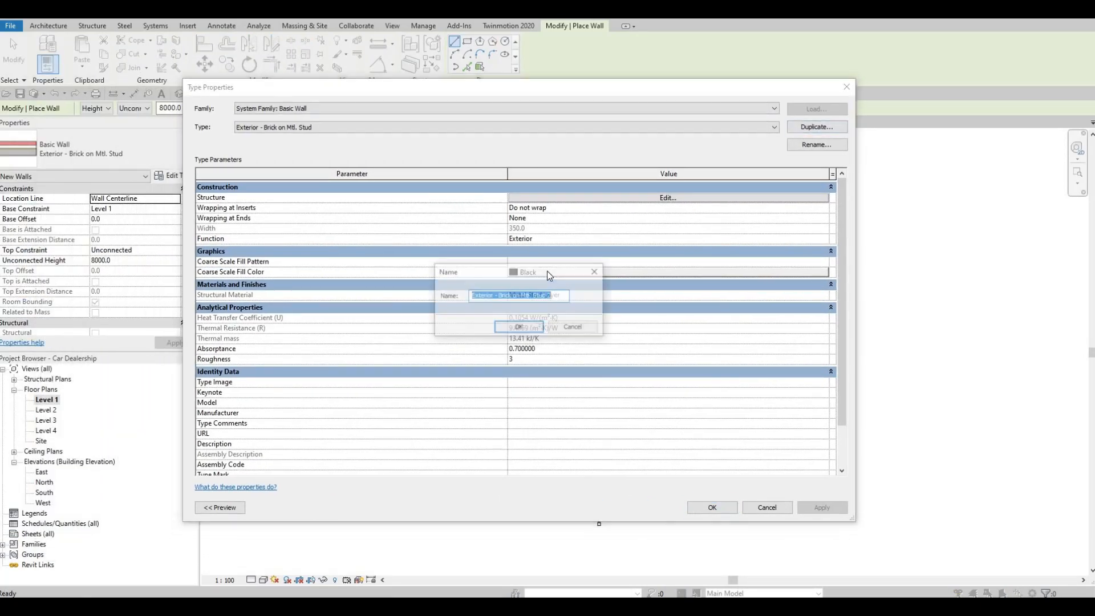
pyautogui.write('ex')
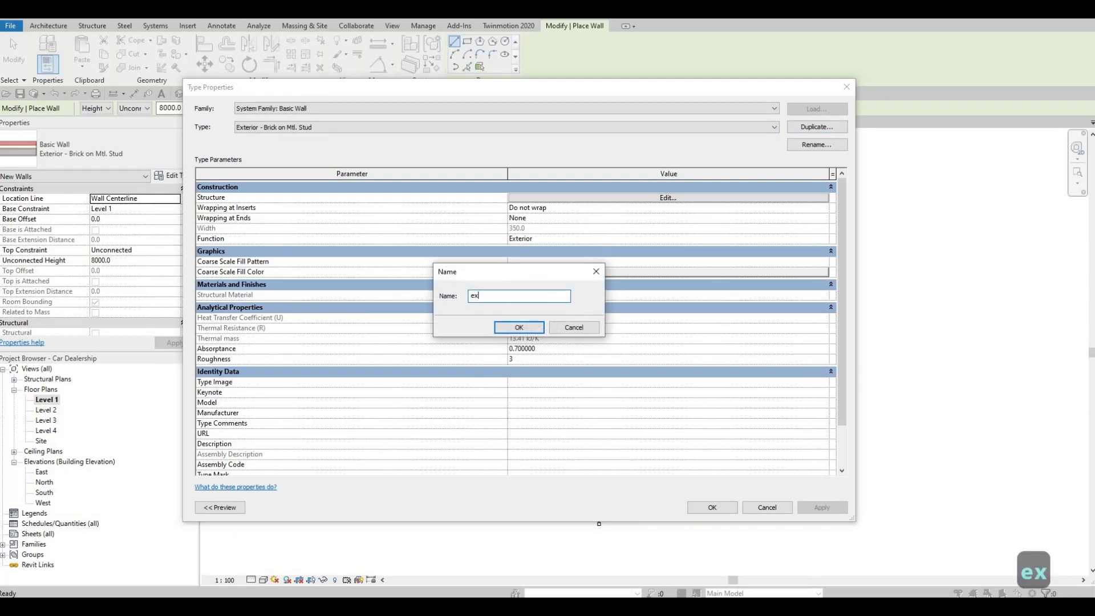
pyautogui.write('terior wall')
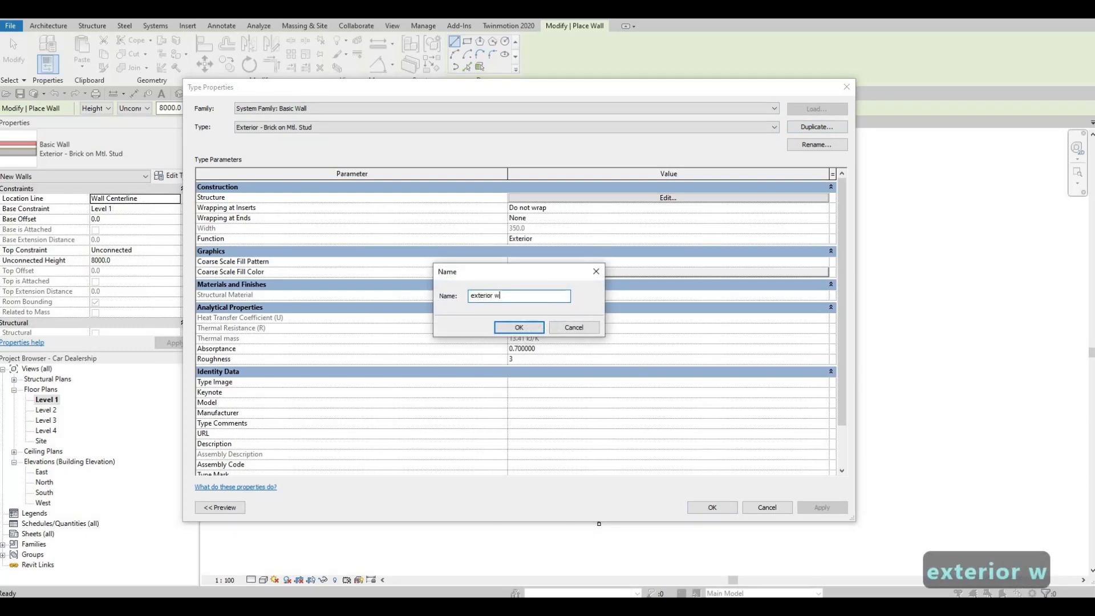
pyautogui.press('BackSpace')
pyautogui.press('BackSpace')
pyautogui.press('BackSpace')
pyautogui.press('BackSpace')
pyautogui.press('BackSpace')
pyautogui.press('BackSpace')
pyautogui.press('BackSpace')
pyautogui.press('BackSpace')
pyautogui.press('BackSpace')
pyautogui.press('BackSpace')
pyautogui.press('BackSpace')
pyautogui.press('BackSpace')
pyautogui.press('BackSpace')
pyautogui.press('BackSpace')
pyautogui.press('BackSpace')
pyautogui.press('BackSpace')
pyautogui.press('BackSpace')
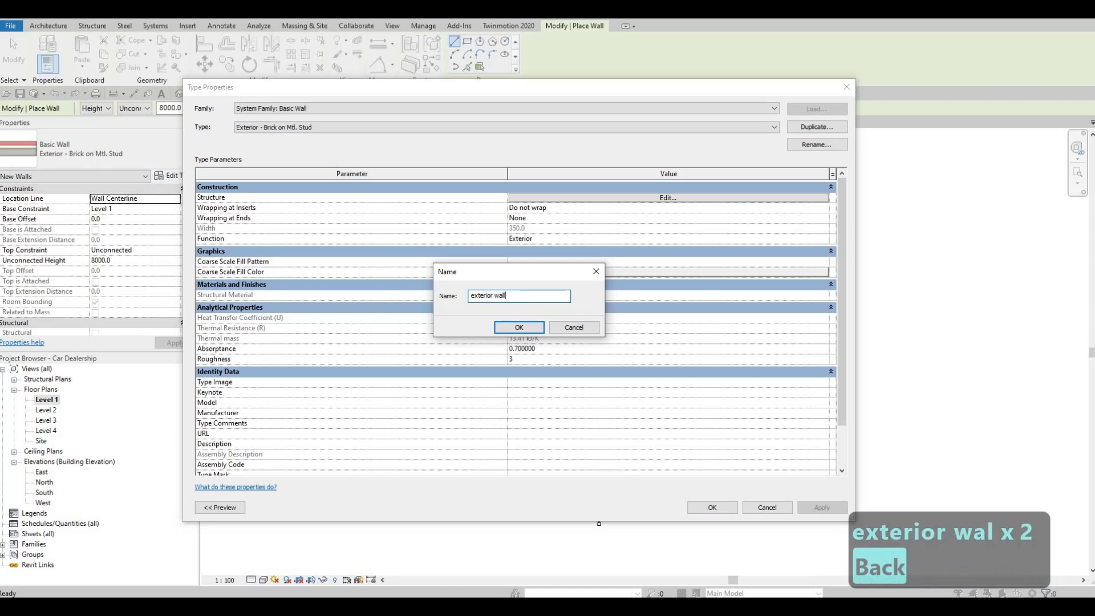
# - Name the duplicated wall type EXTERIOR WALL 1
pyautogui.press('capslock')
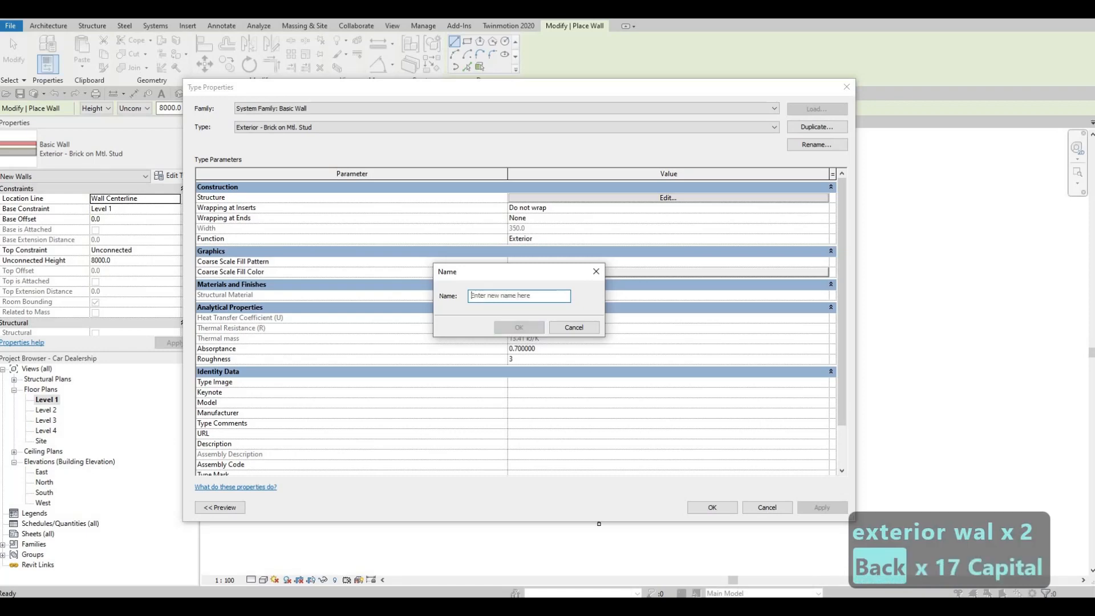
pyautogui.write('EX')
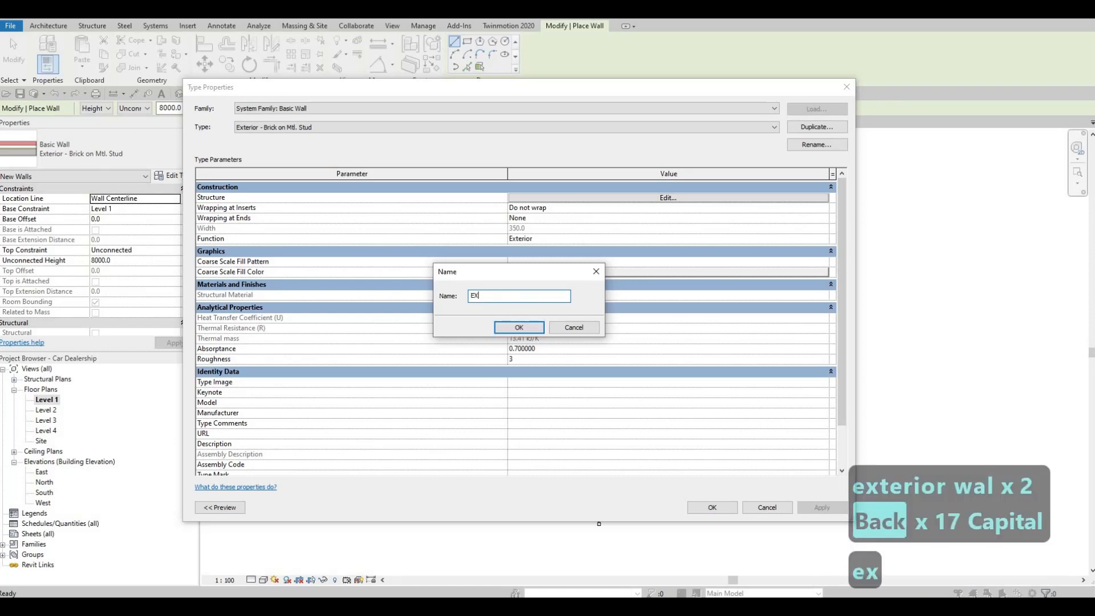
pyautogui.write('TERIOR WA')
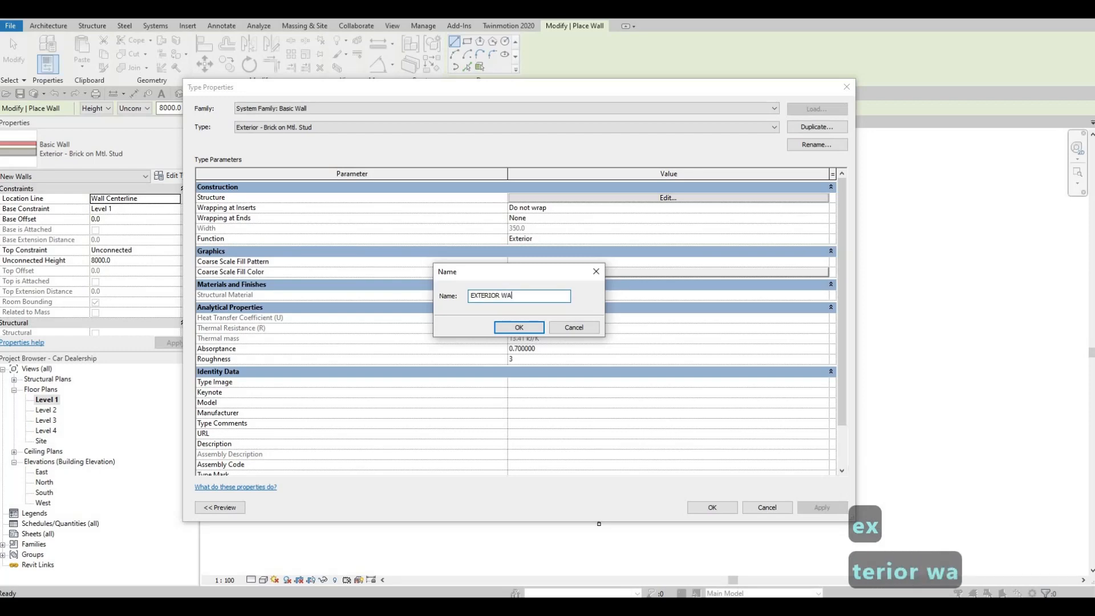
pyautogui.write('LL 1')
pyautogui.click(524, 330)
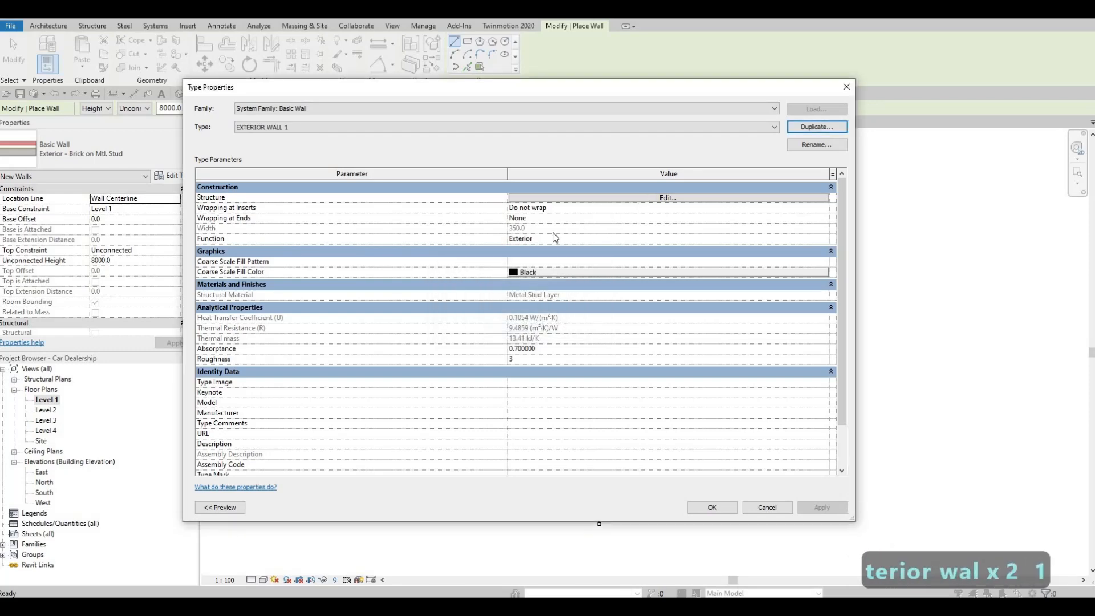
# - Delete all layers outside the core boundaries in the EXTERIOR WALL 1 assembly, keeping only the Structure [1] layer
pyautogui.click(648, 199)
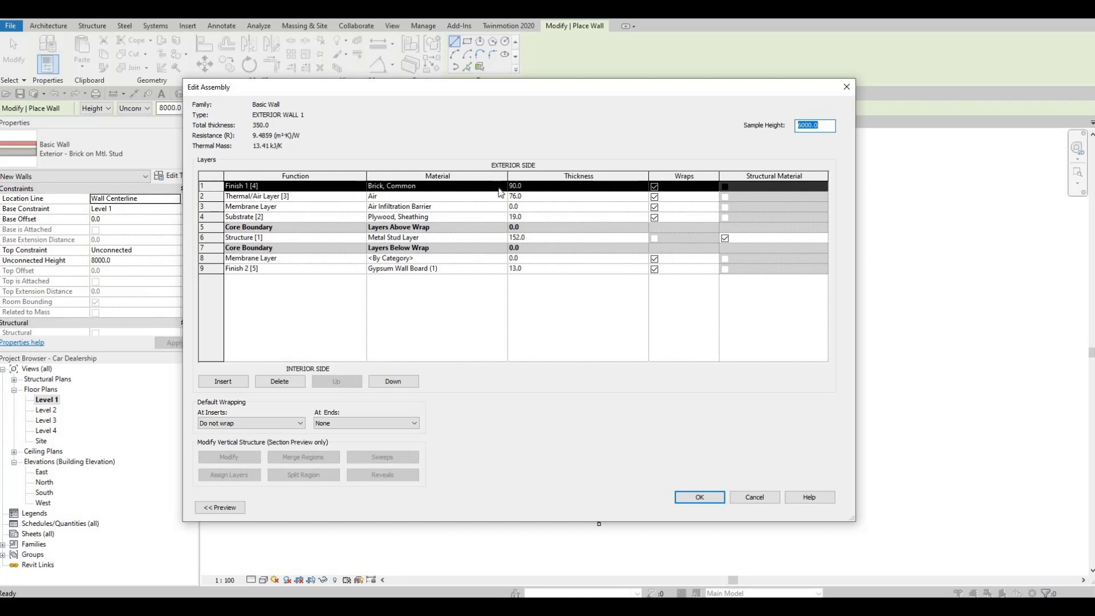
pyautogui.click(292, 380)
pyautogui.click(292, 379)
pyautogui.click(292, 379)
pyautogui.click(292, 380)
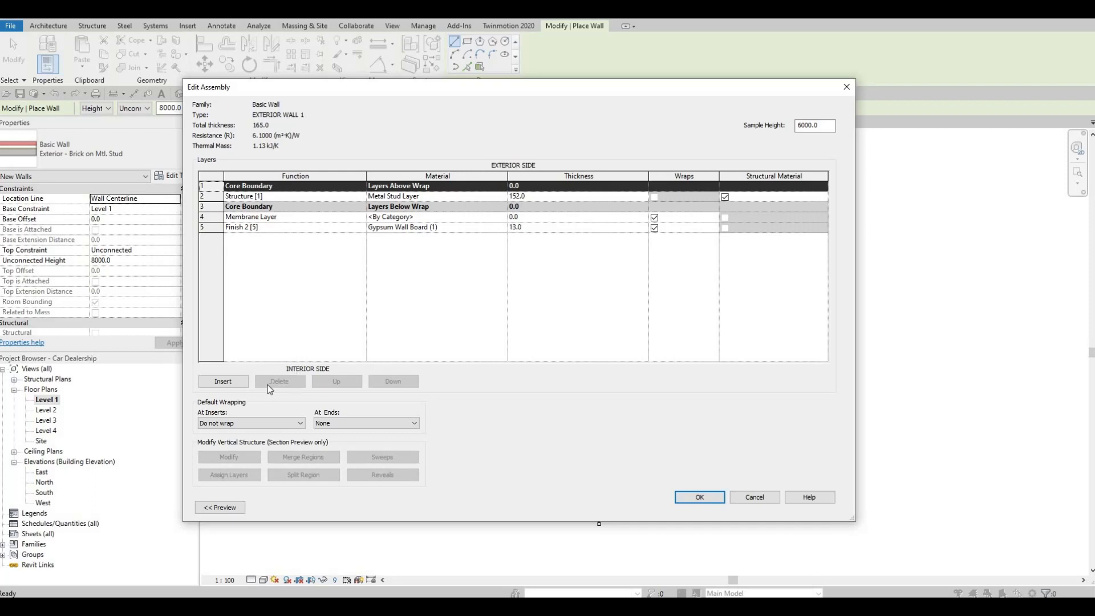
pyautogui.click(261, 217)
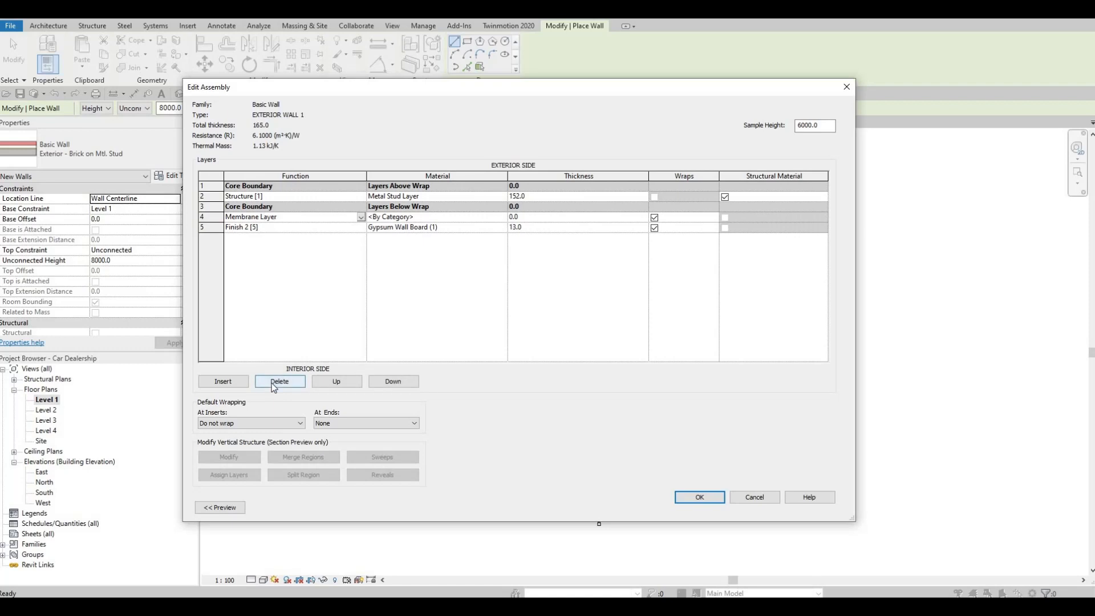
pyautogui.click(272, 386)
pyautogui.click(272, 386)
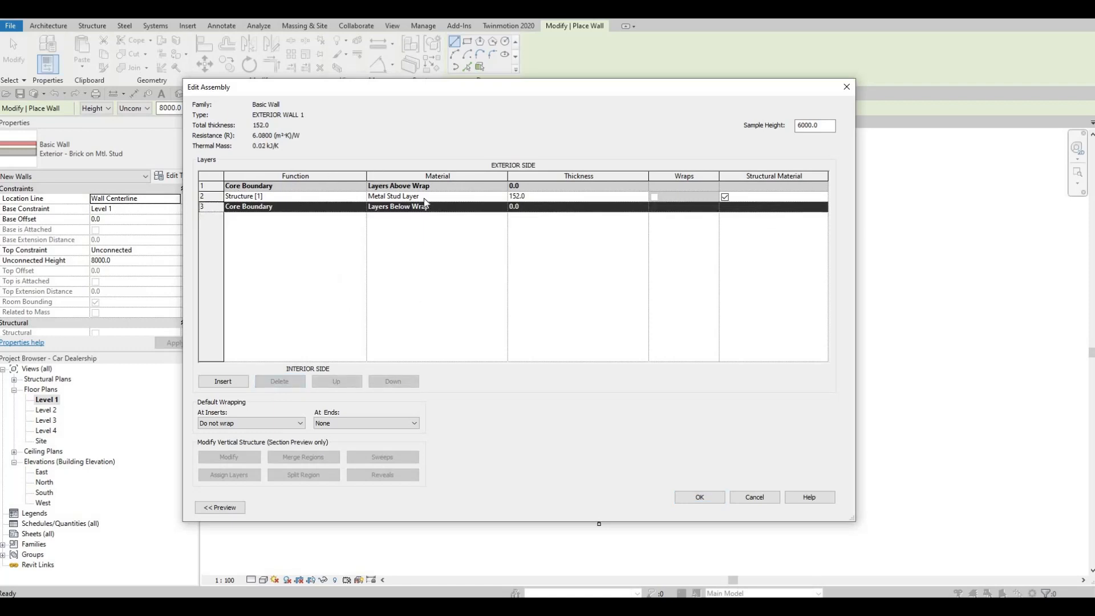
# - Set the Structure layer's thickness to 200 and its material to Plaster from the material library, and accept the wall type
pyautogui.click(547, 197)
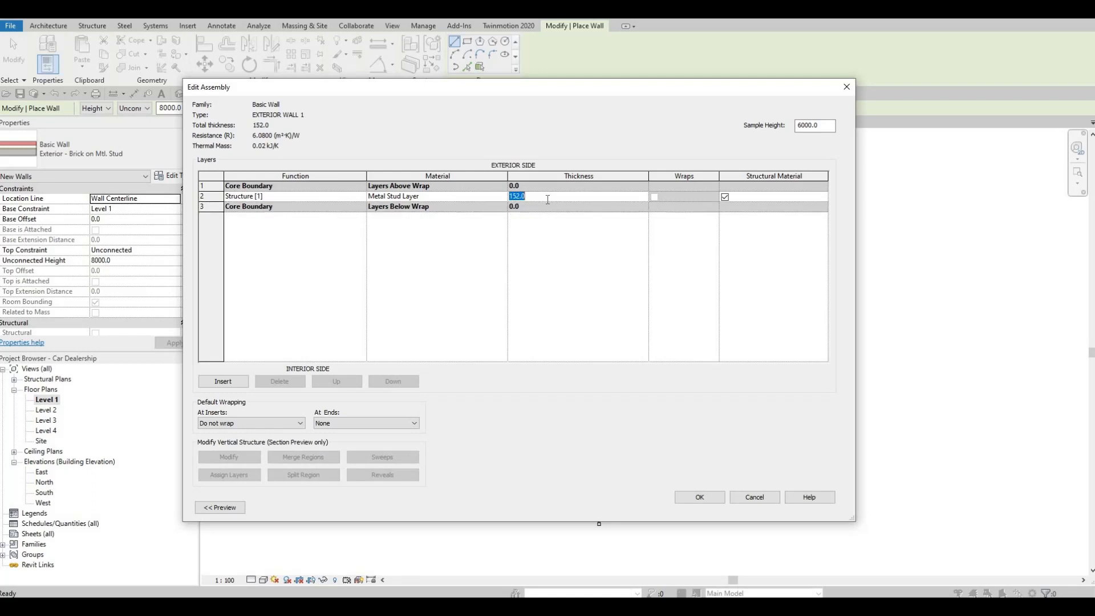
pyautogui.write('200')
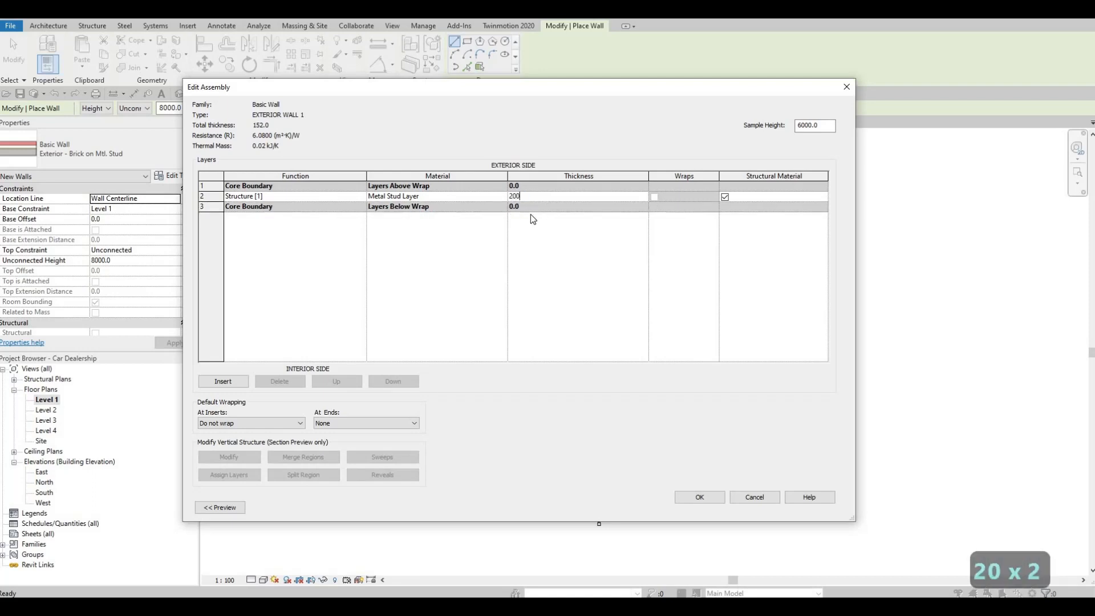
pyautogui.click(503, 199)
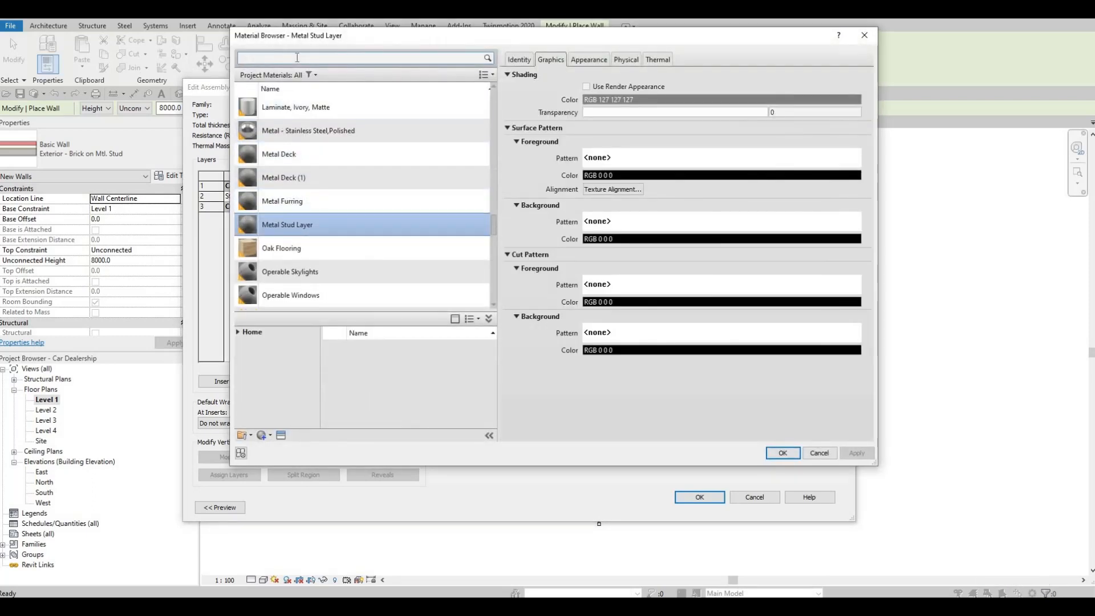
pyautogui.write('GY')
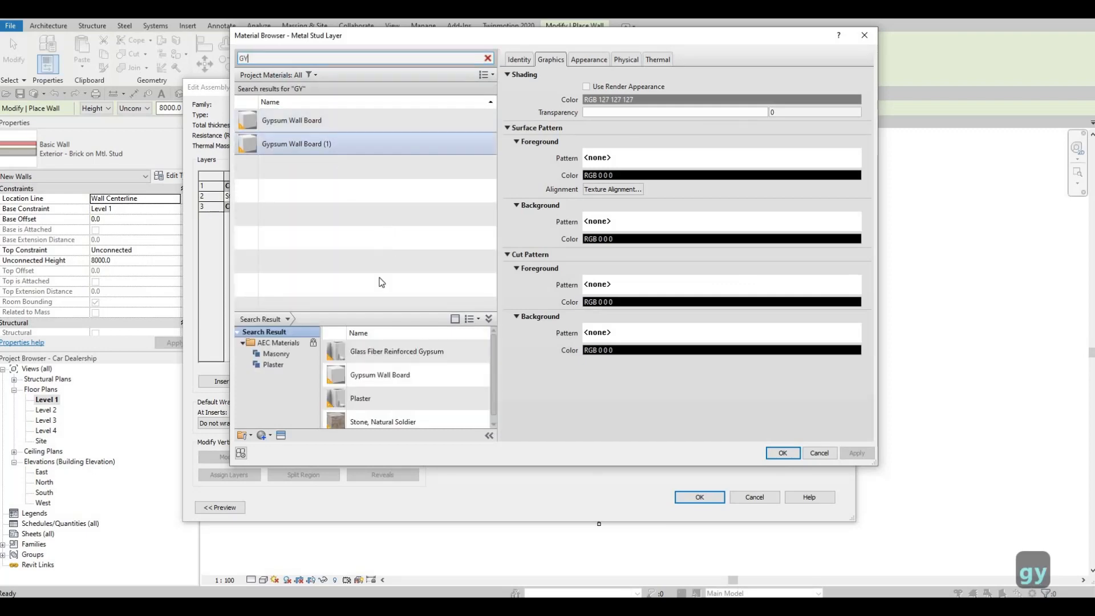
pyautogui.scroll(-1, 376, 381)
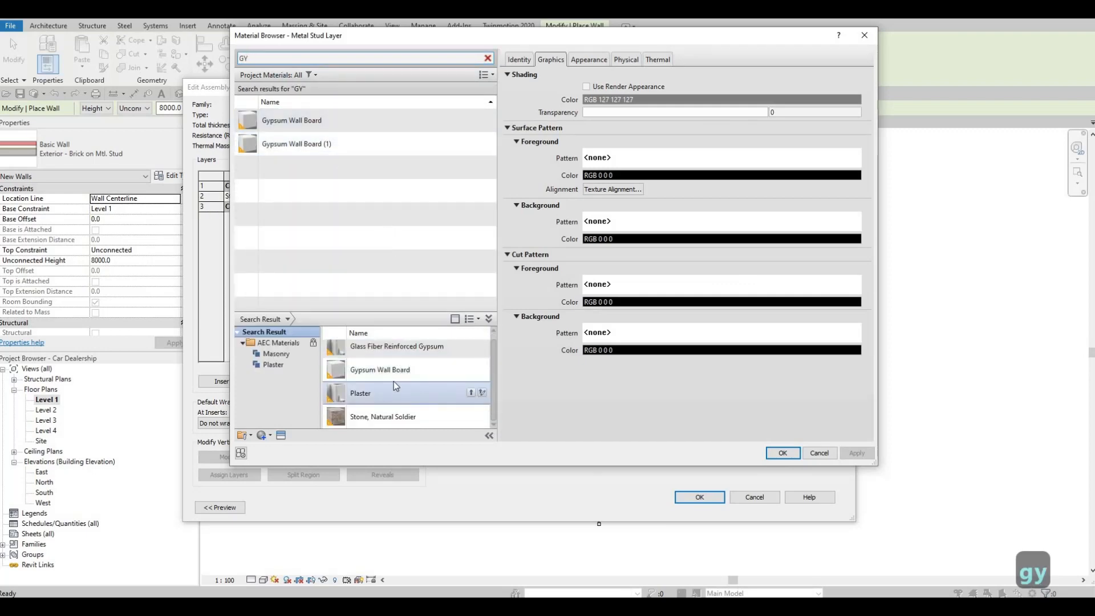
pyautogui.click(473, 393)
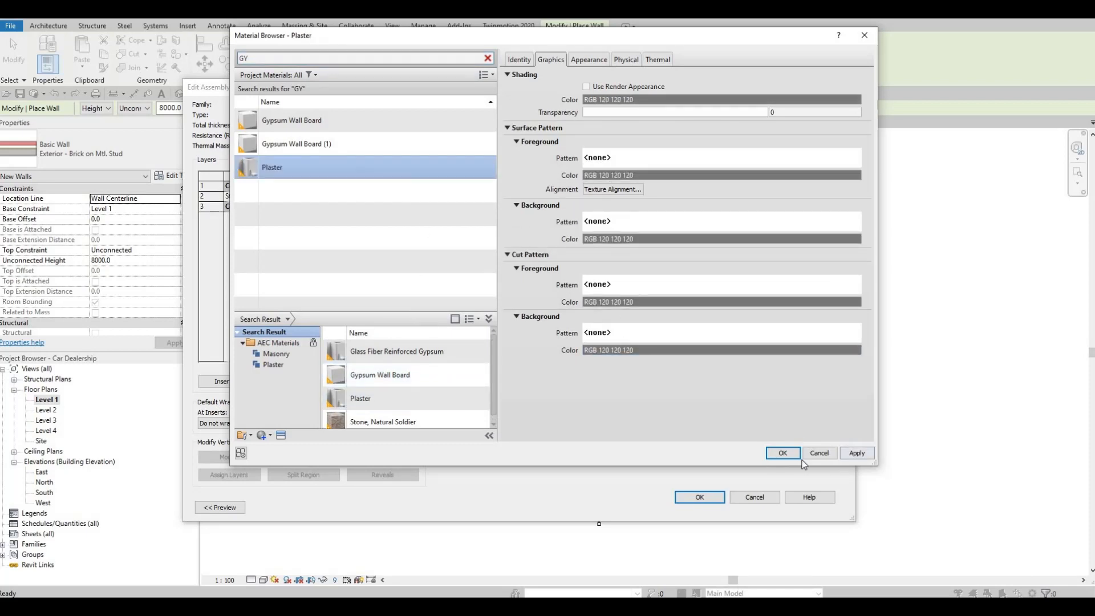
pyautogui.click(782, 453)
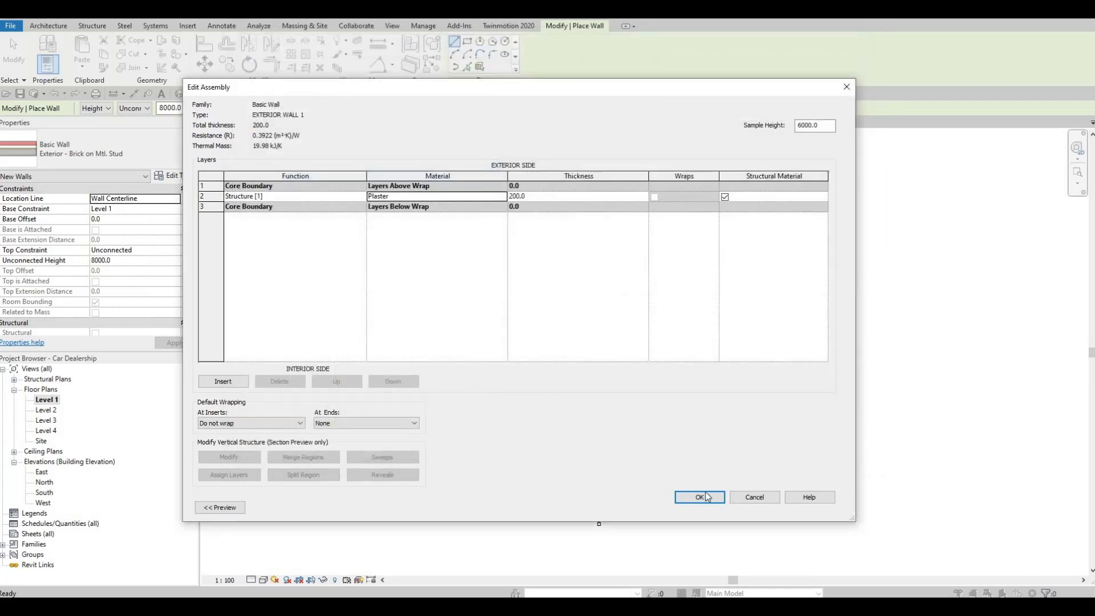
pyautogui.click(700, 497)
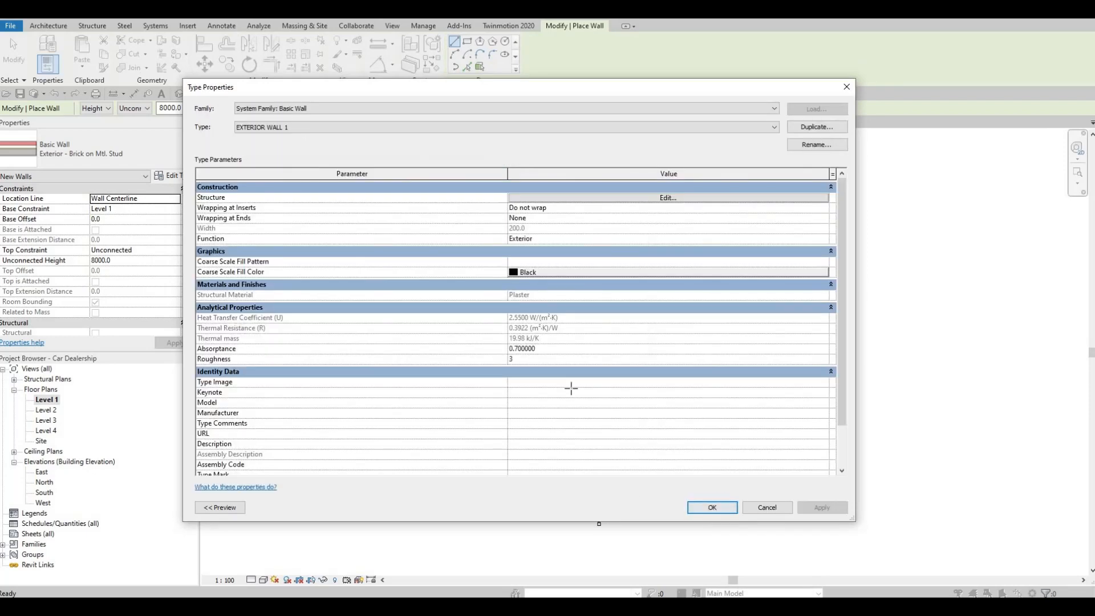
pyautogui.press('Return')
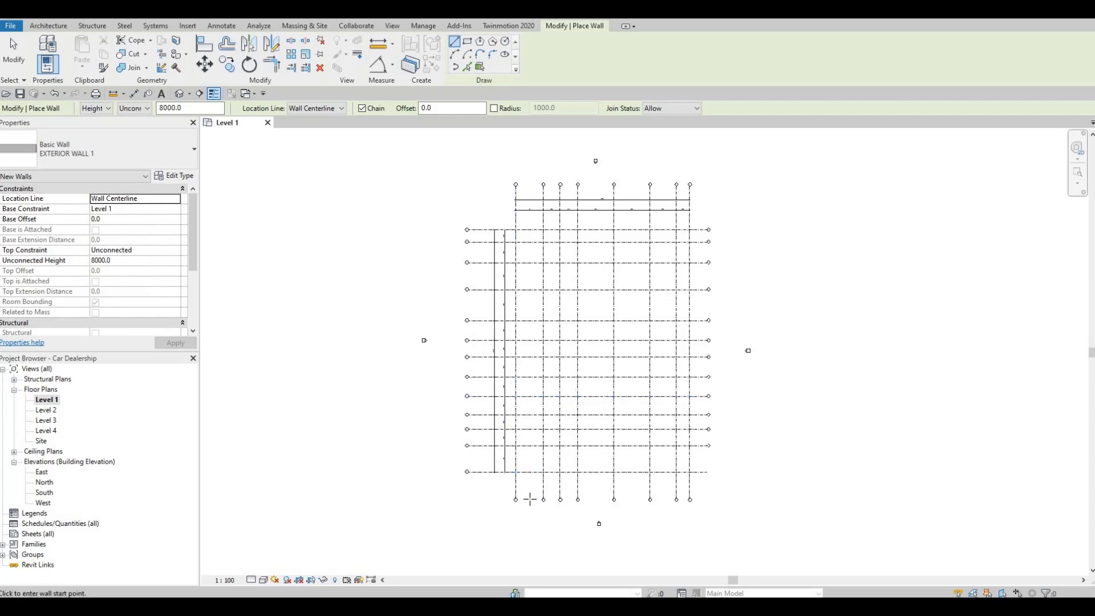
# - Draw an exterior wall along grid M from the grid 1 intersection to the grid 4 intersection
pyautogui.scroll(2, 560, 494)
pyautogui.scroll(2, 526, 499)
pyautogui.moveTo(525, 453); pyautogui.dragTo(486, 412, button='middle')
pyautogui.scroll(2, 467, 384)
pyautogui.scroll(2, 304, 356)
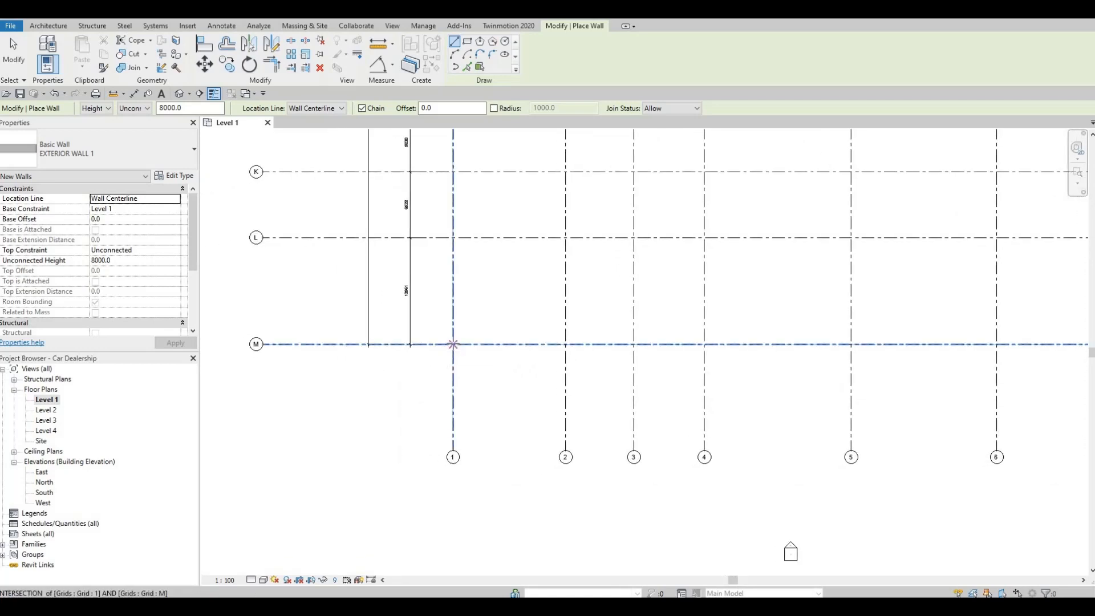
pyautogui.click(453, 344)
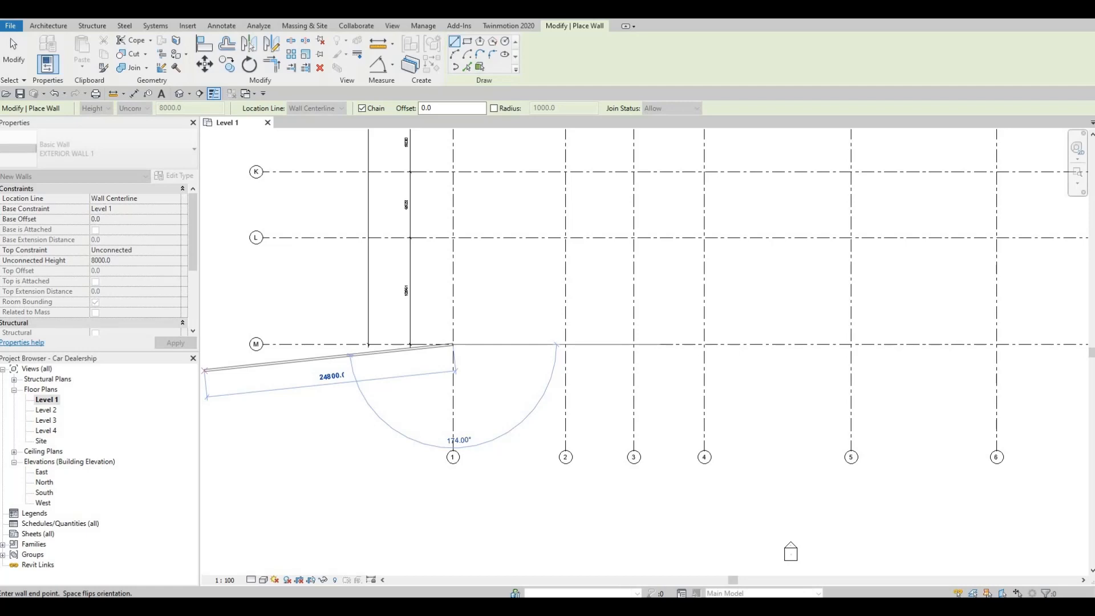
pyautogui.press('F1')
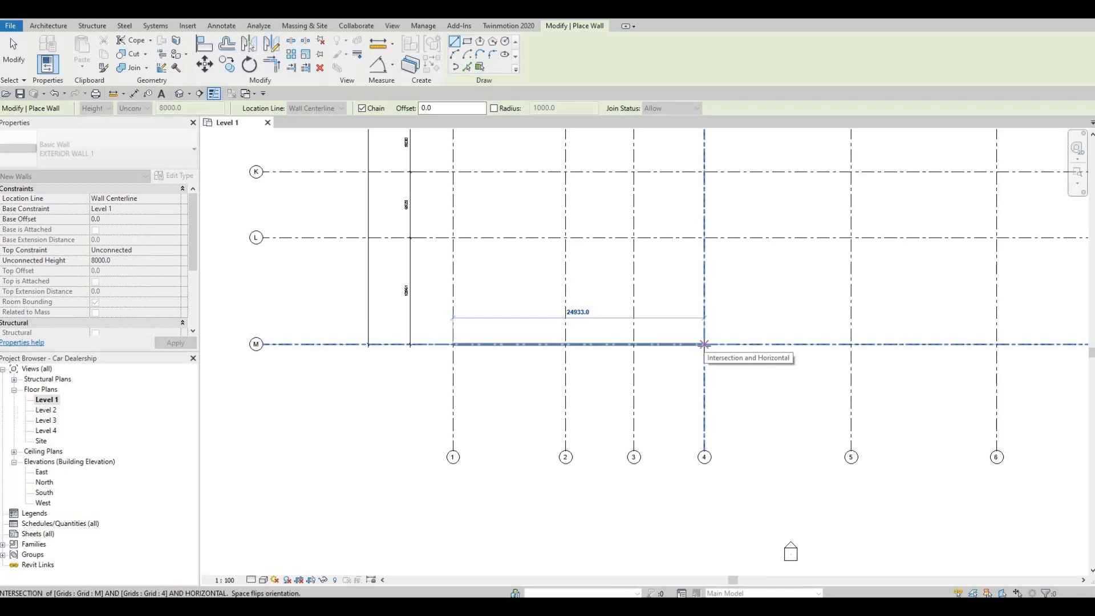
pyautogui.click(704, 345)
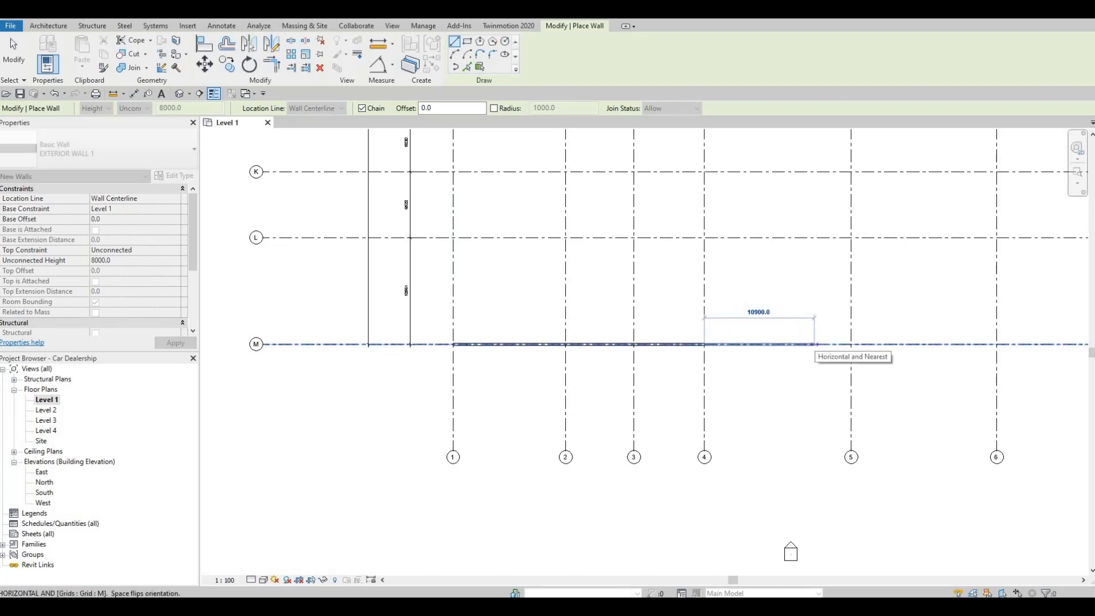
# - Continue the wall chain 9632 along grid M beyond grid 4, and turn it perpendicular up to grid K
pyautogui.write('9632')
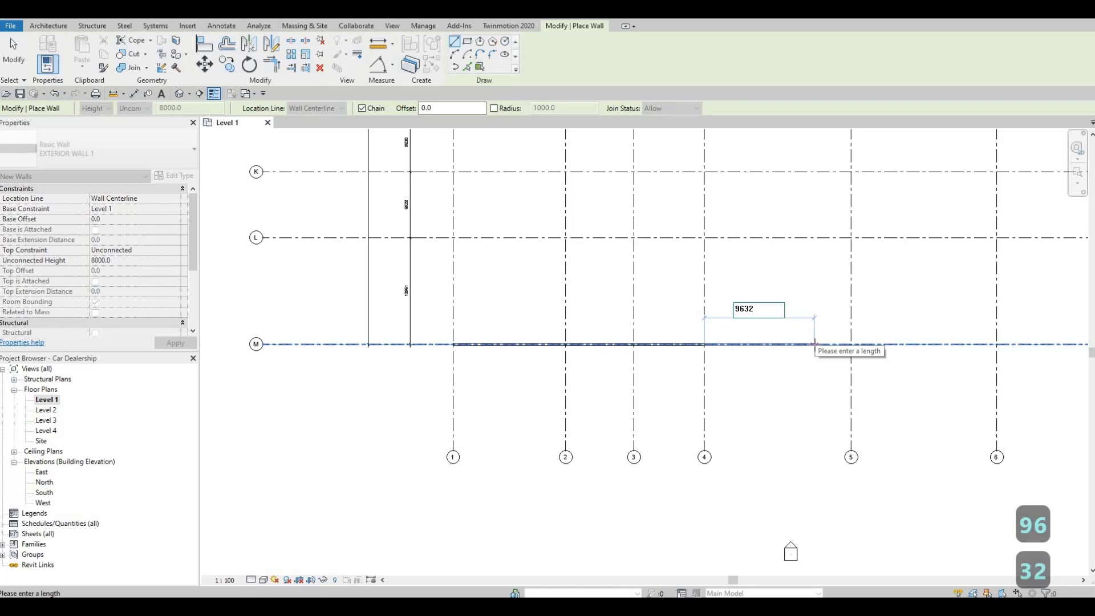
pyautogui.press('Return')
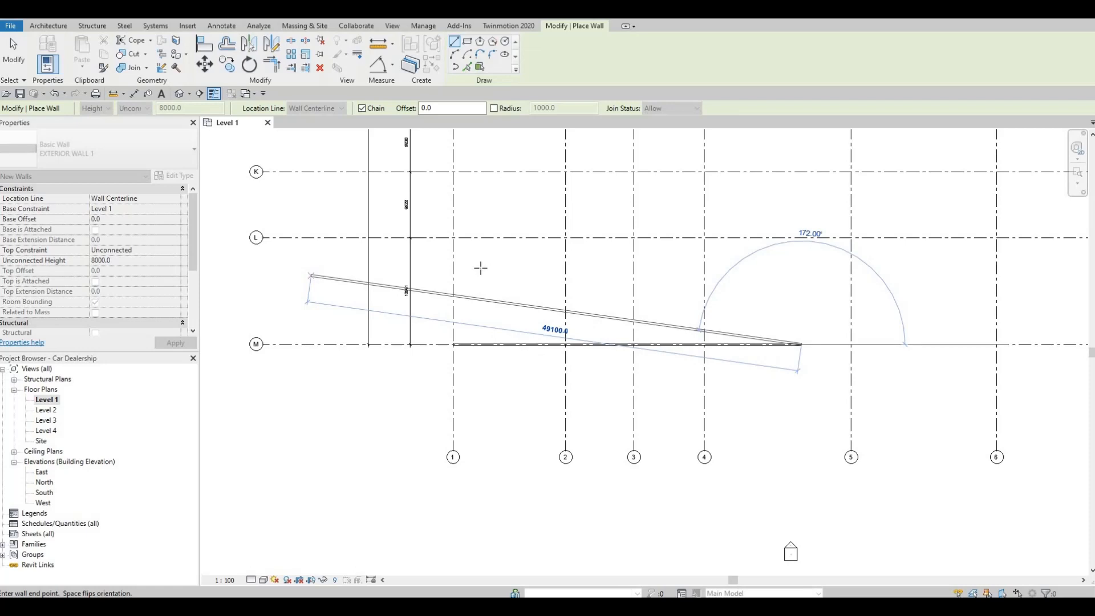
pyautogui.click(801, 171)
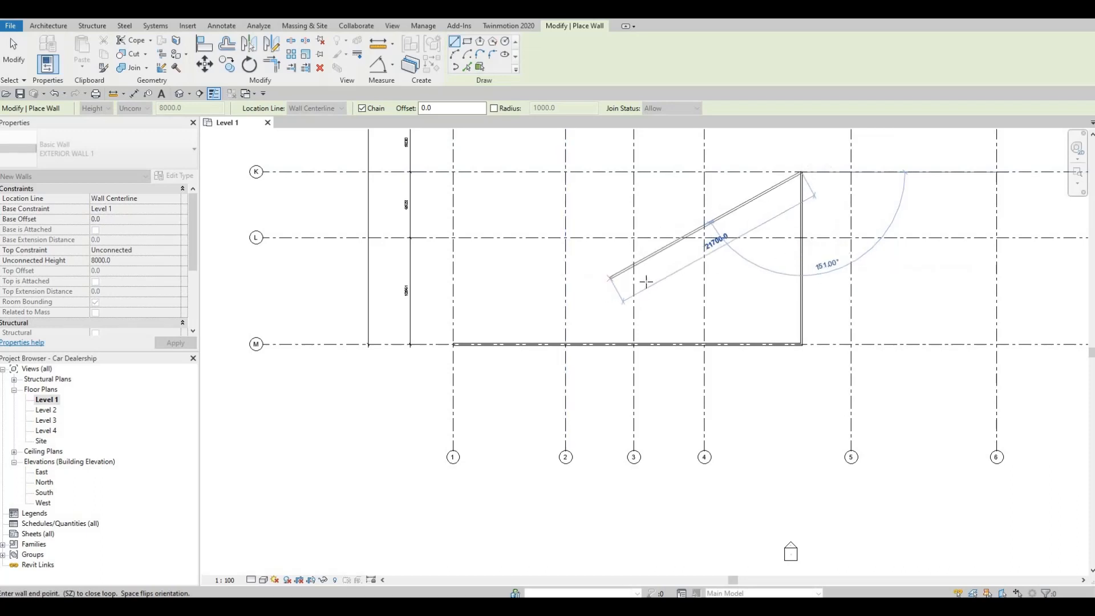
# - Continue the wall along grid K to its intersection with grid 6 and end the wall chain
pyautogui.scroll(-2, 562, 293)
pyautogui.moveTo(630, 279); pyautogui.dragTo(542, 260, button='middle')
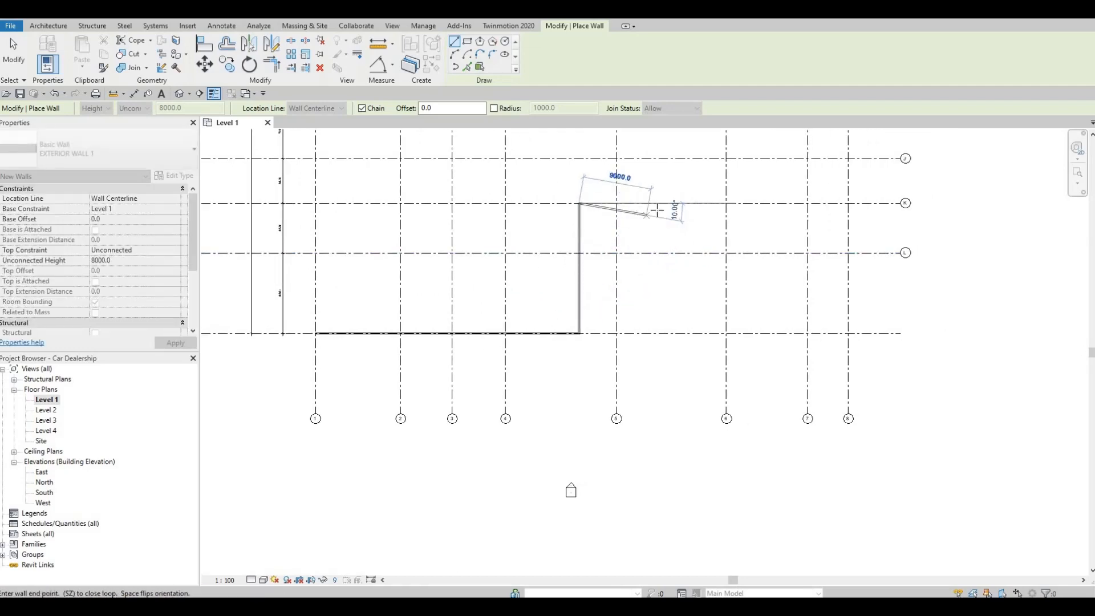
pyautogui.press('F1')
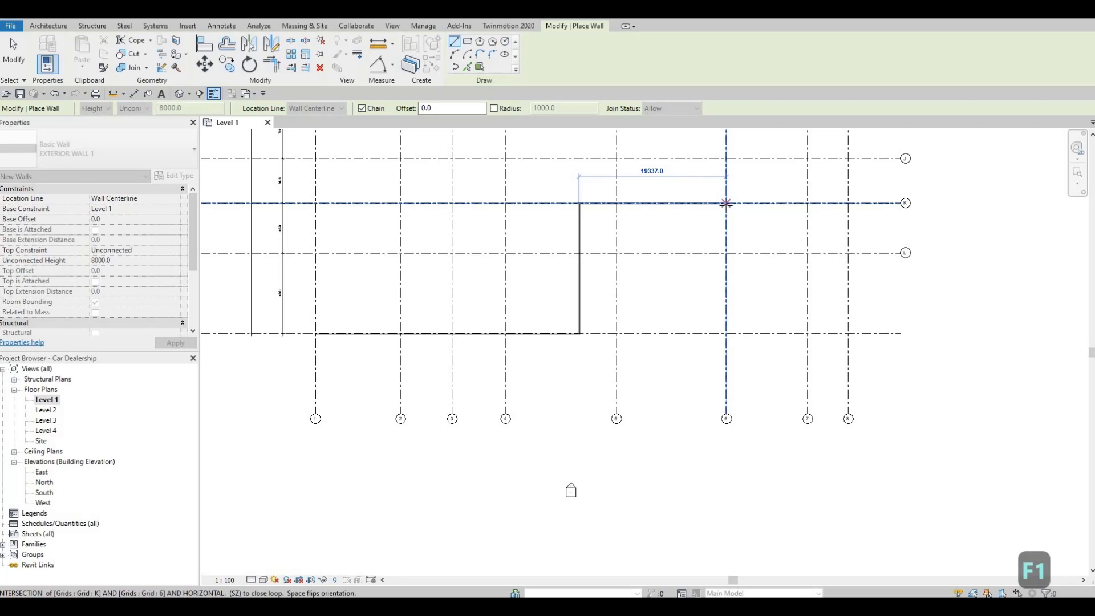
pyautogui.scroll(-1, 726, 203)
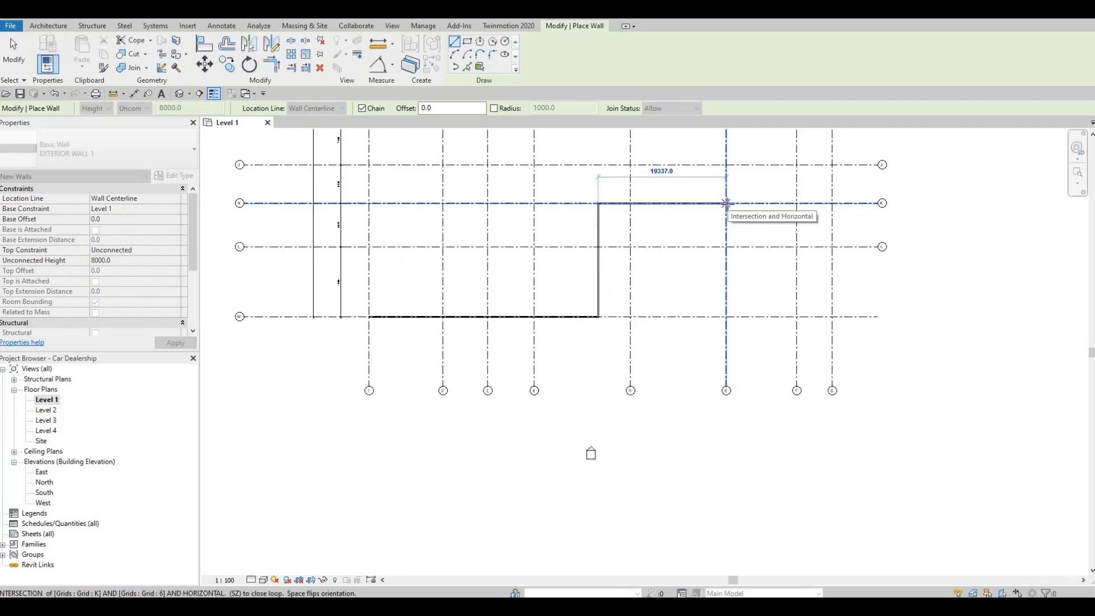
pyautogui.click(726, 203)
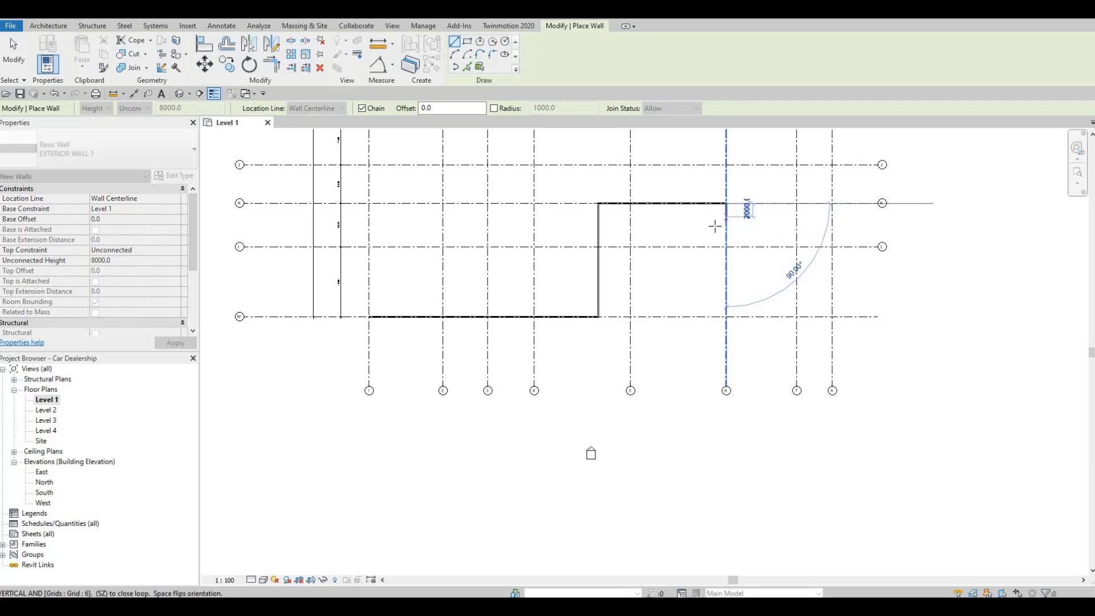
pyautogui.press('Escape')
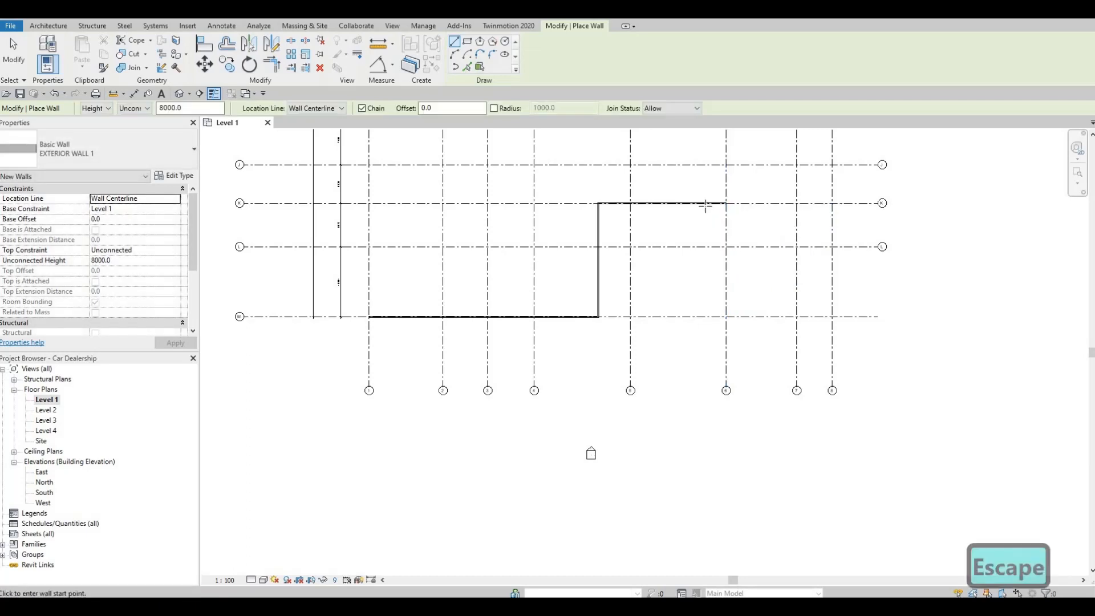
# - Draw an exterior wall about 16000 mm long from the grid K wall, just before grid 6, perpendicular towards grid M
pyautogui.click(706, 203)
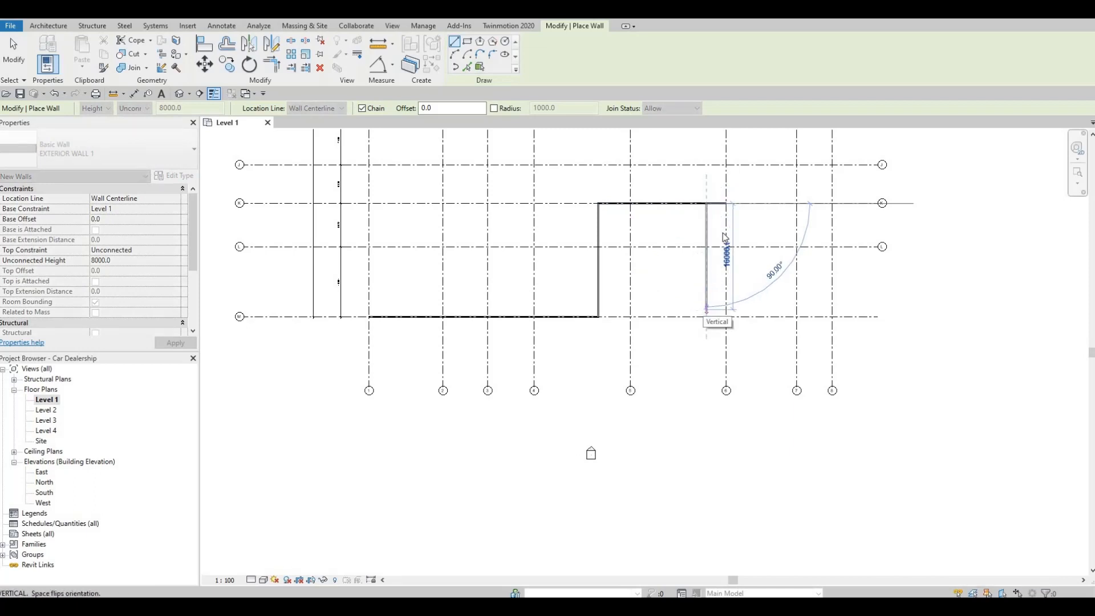
pyautogui.click(706, 308)
pyautogui.press('Escape')
pyautogui.press('Escape')
pyautogui.press('Escape')
# - Set the new perpendicular wall's distance from grid 6 to 3773
pyautogui.scroll(3, 693, 220)
pyautogui.click(687, 214)
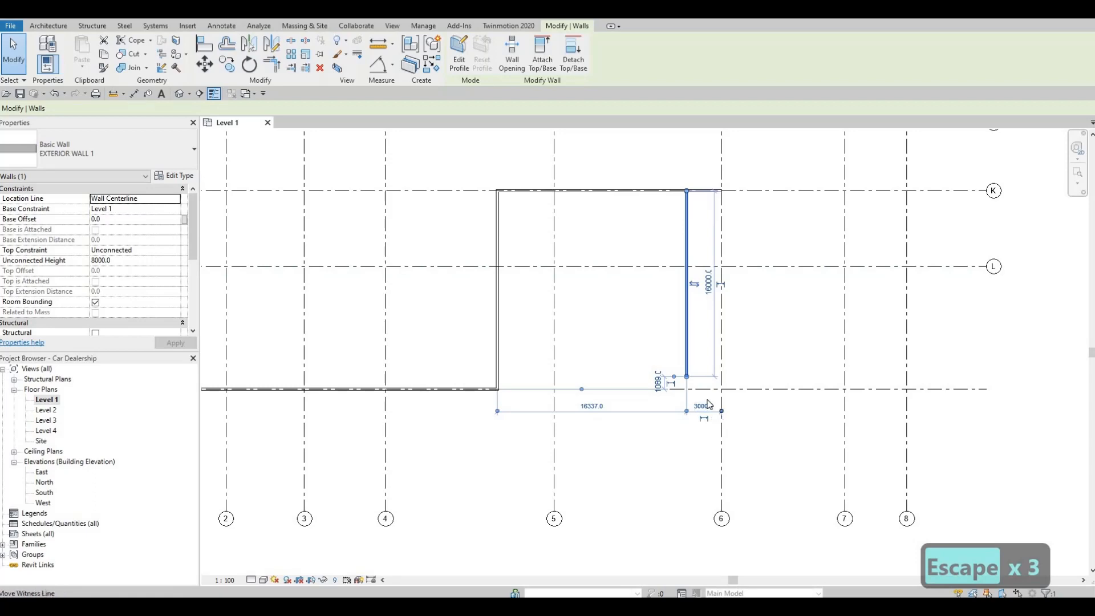
pyautogui.scroll(-2, 711, 416)
pyautogui.scroll(4, 723, 354)
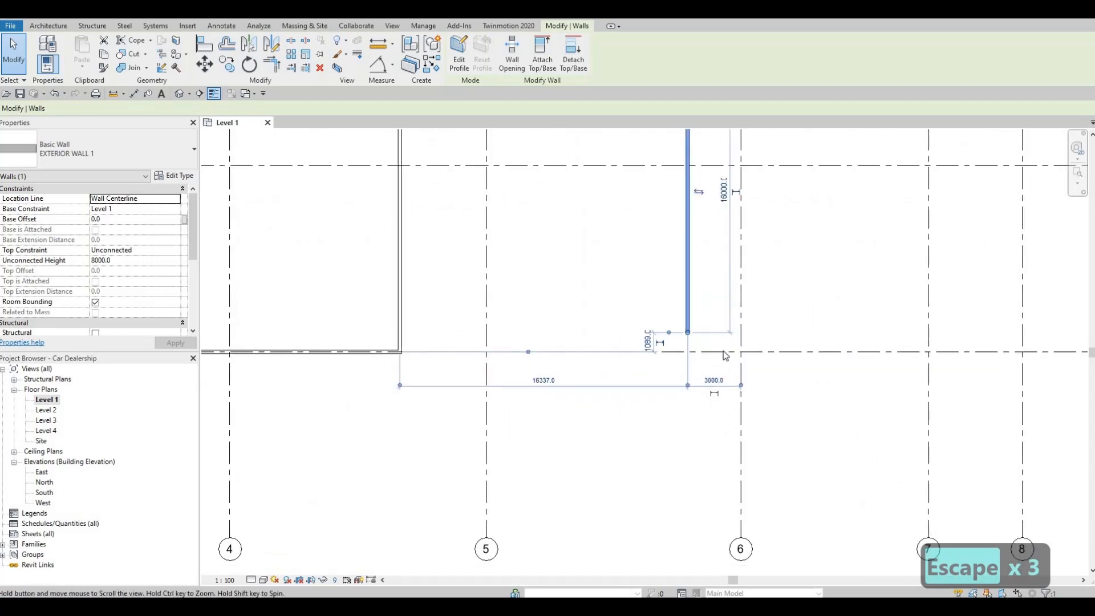
pyautogui.scroll(-1, 725, 350)
pyautogui.scroll(1, 735, 358)
pyautogui.scroll(-1, 744, 365)
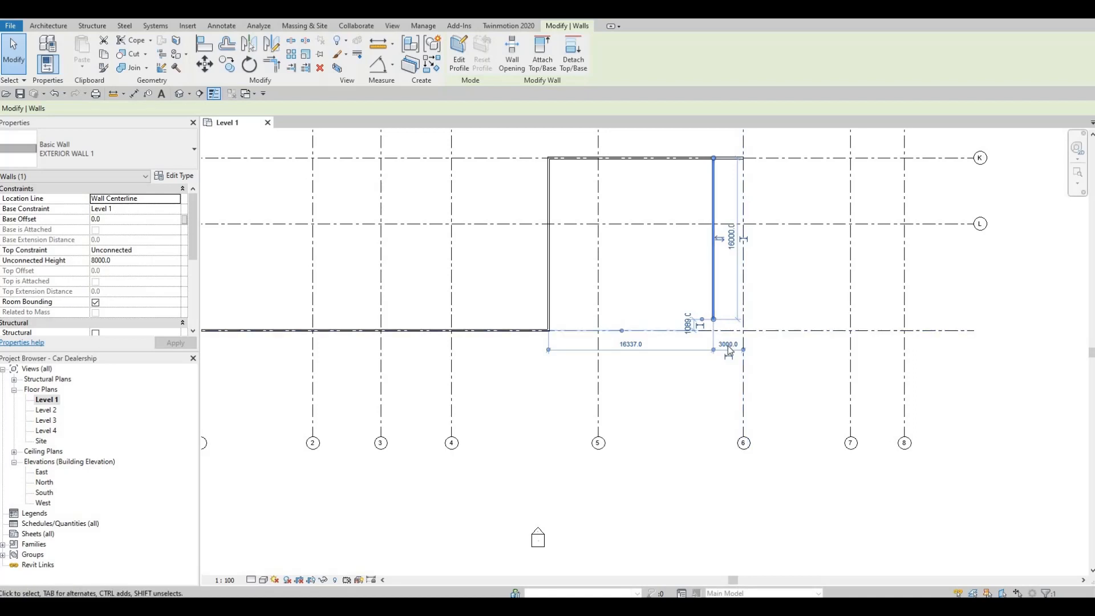
pyautogui.click(728, 344)
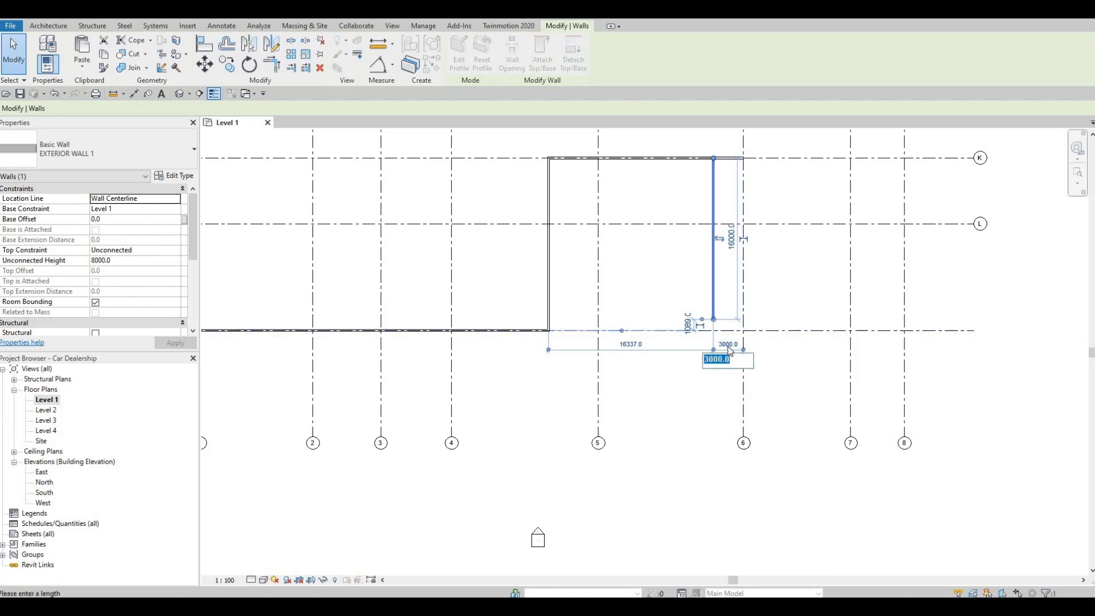
pyautogui.write('3773')
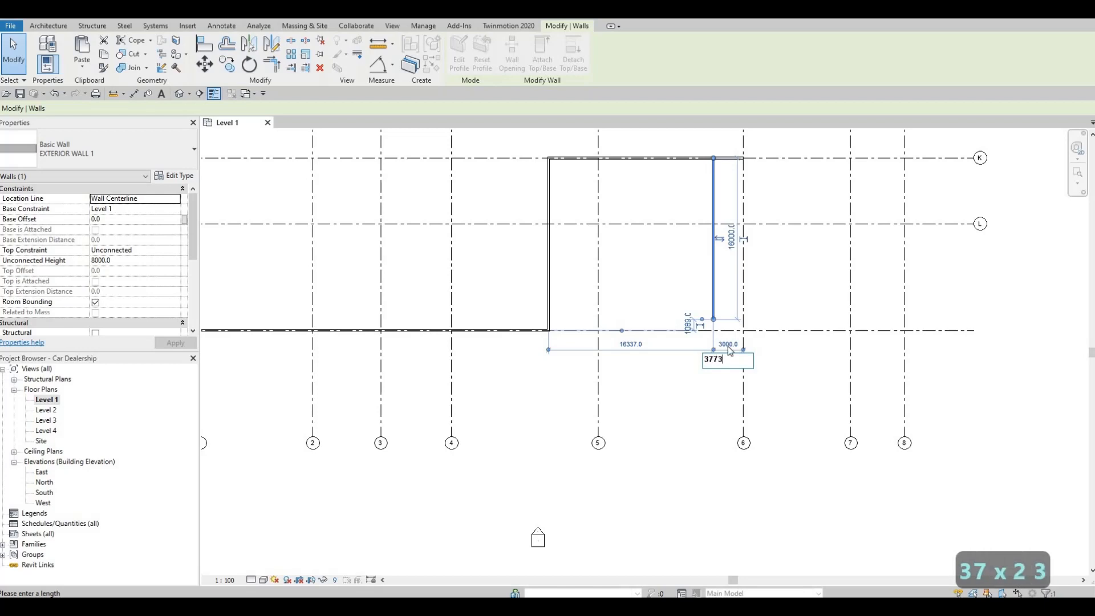
pyautogui.press('Return')
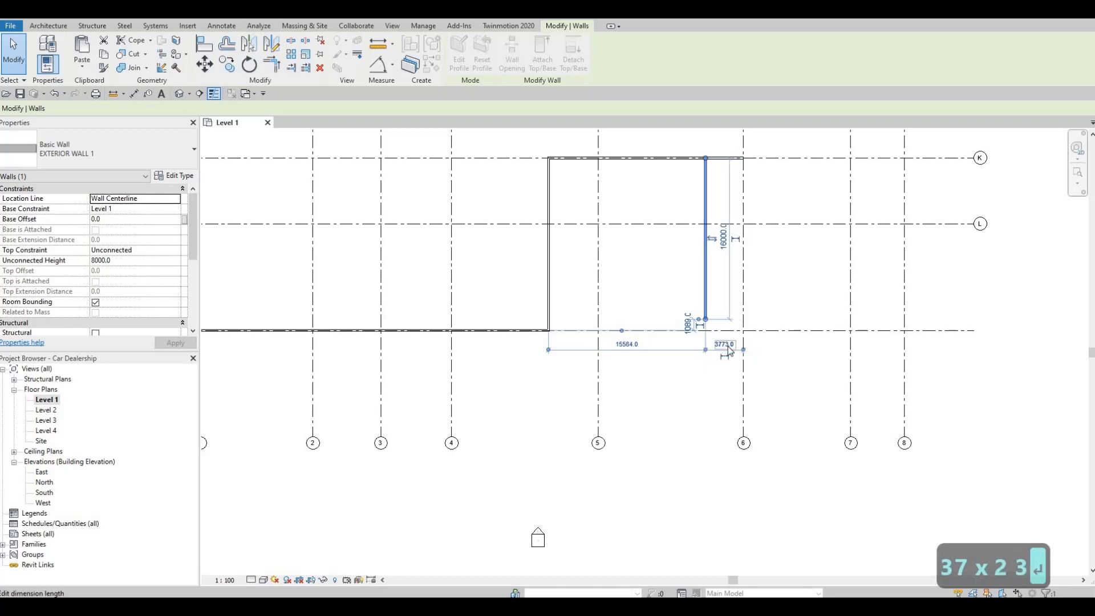
pyautogui.press('Escape')
pyautogui.press('Escape')
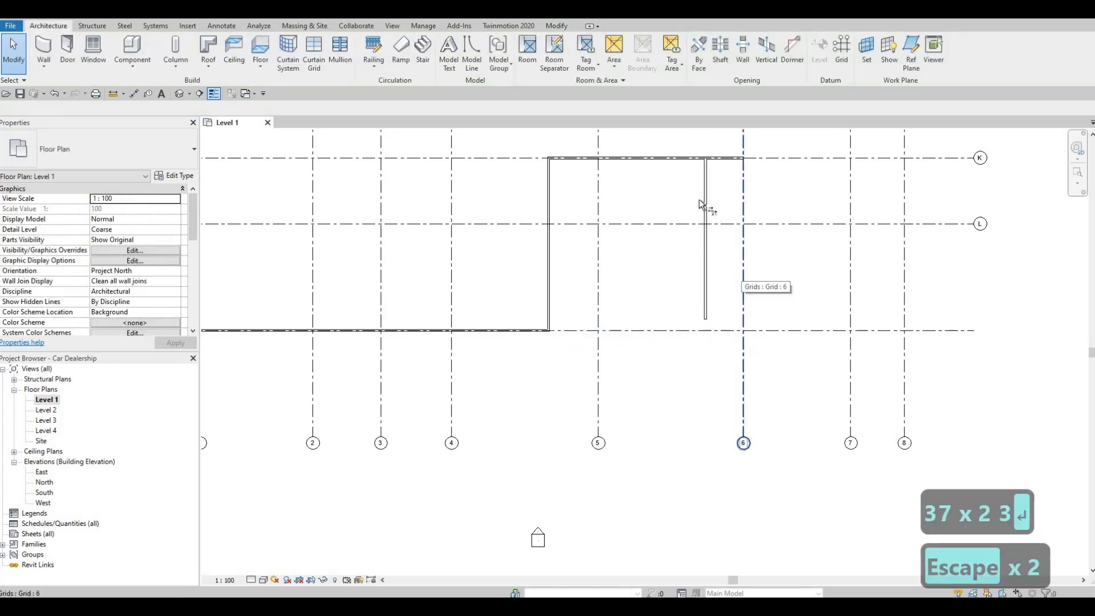
# - Trim the grid K wall and the perpendicular wall near grid 6 to a corner, removing the overhang
pyautogui.press('t')
pyautogui.press('r')
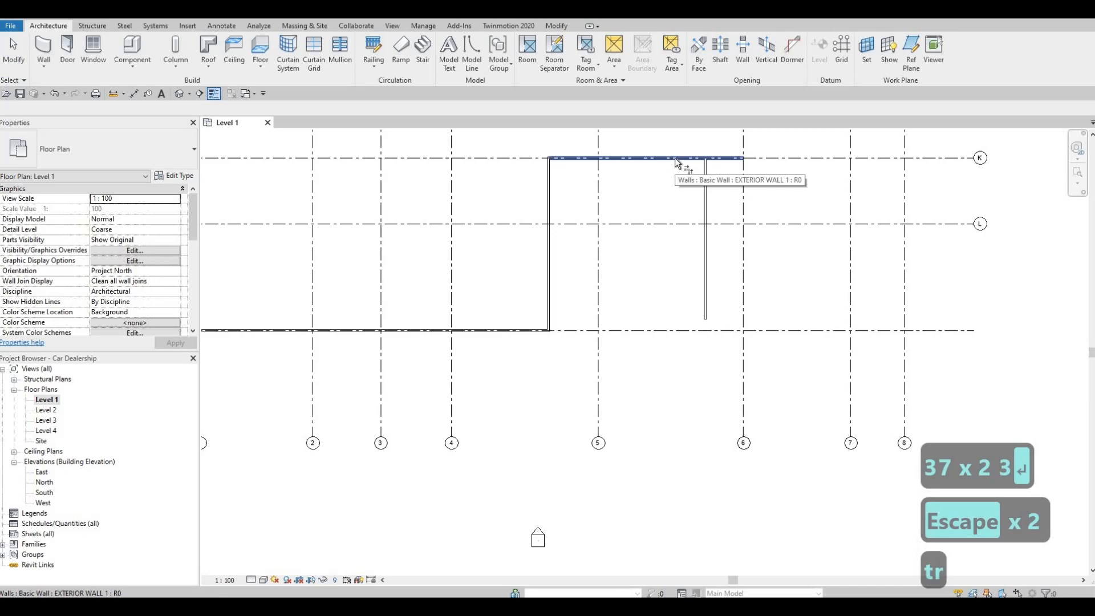
pyautogui.click(557, 26)
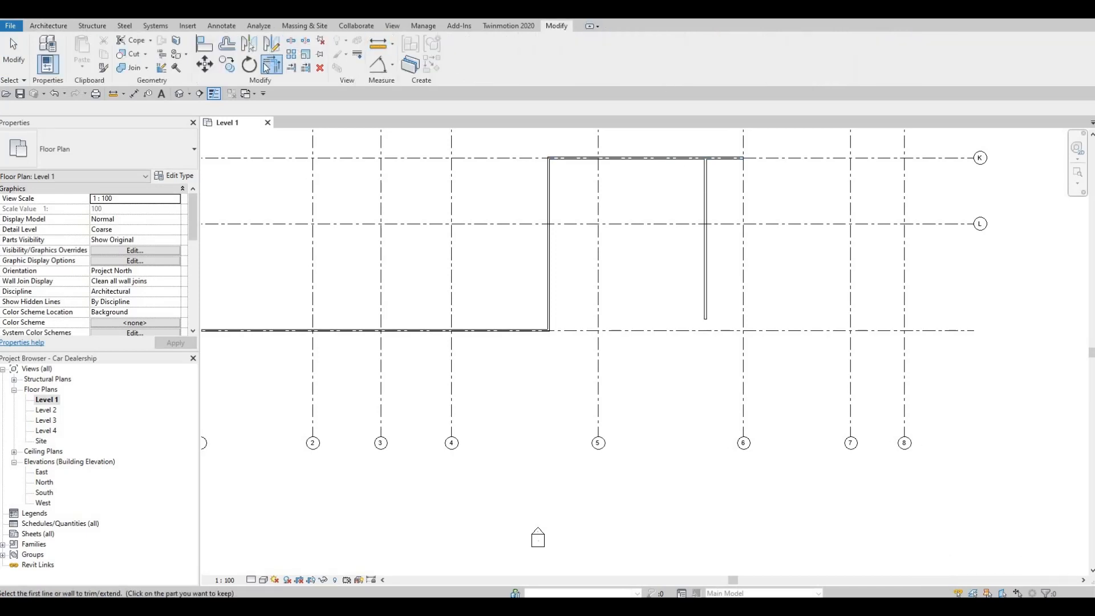
pyautogui.click(691, 162)
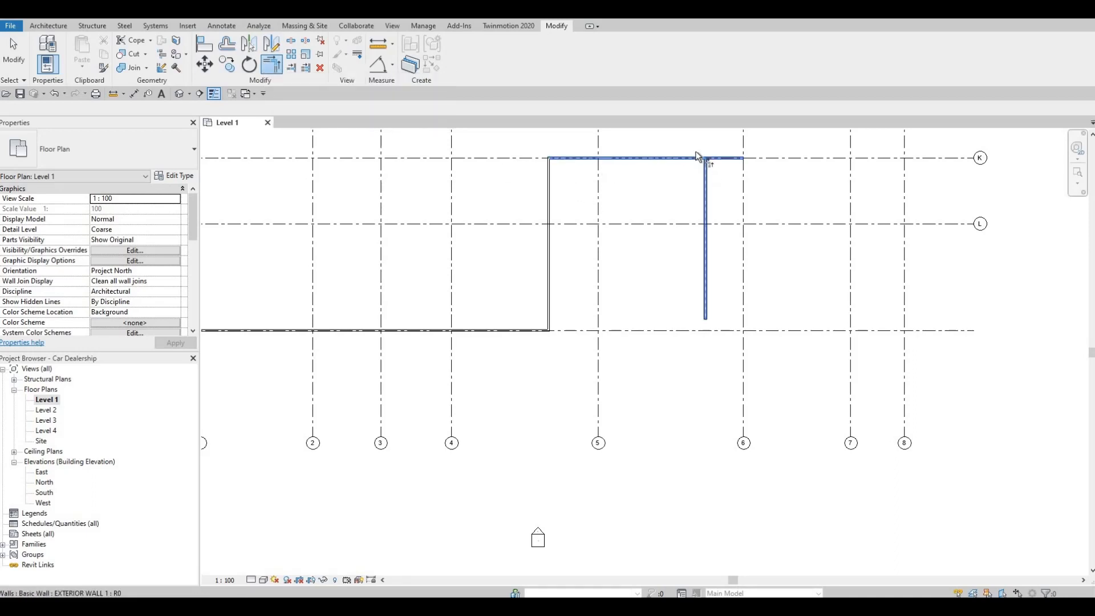
pyautogui.click(705, 166)
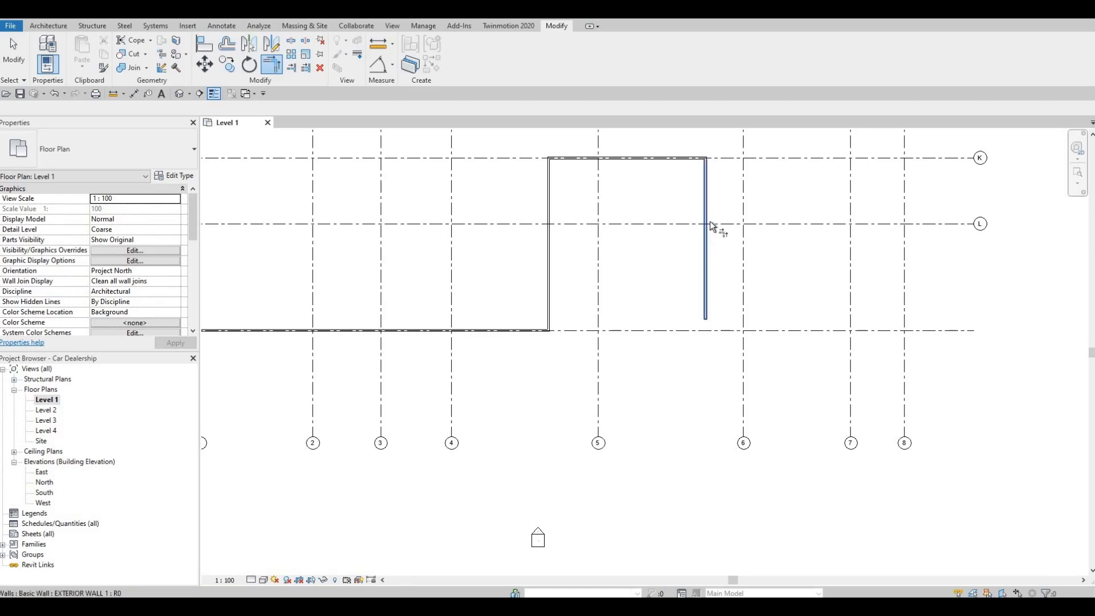
pyautogui.scroll(-2, 709, 236)
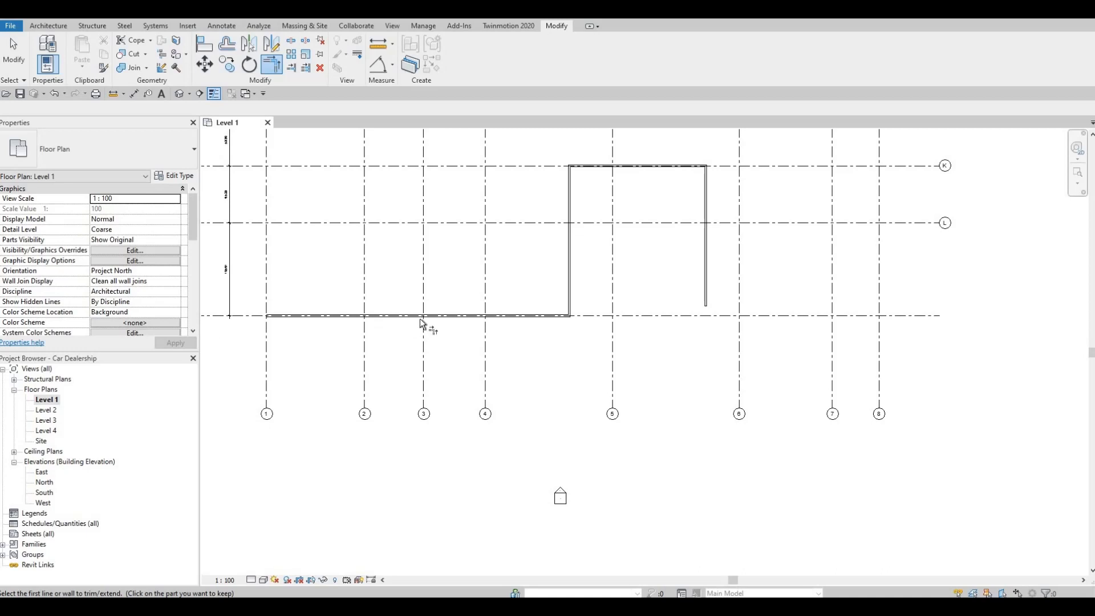
pyautogui.moveTo(706, 313); pyautogui.dragTo(745, 332, button='middle')
pyautogui.press('Escape')
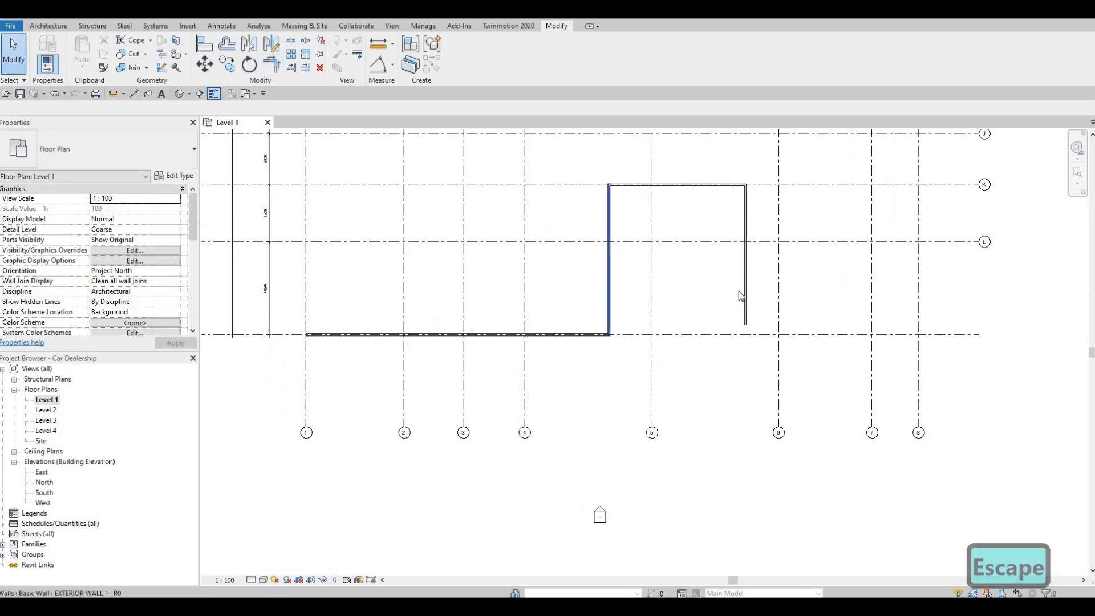
# - Shorten the perpendicular wall near grid 6 so that its free end lies on grid L
pyautogui.click(743, 291)
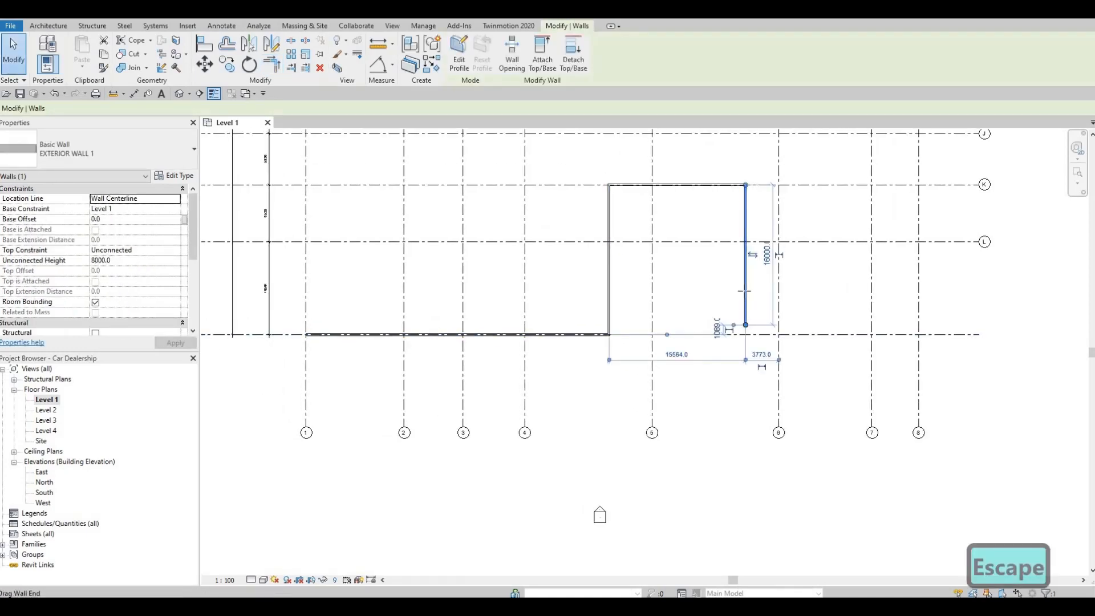
pyautogui.moveTo(745, 324); pyautogui.dragTo(742, 247)
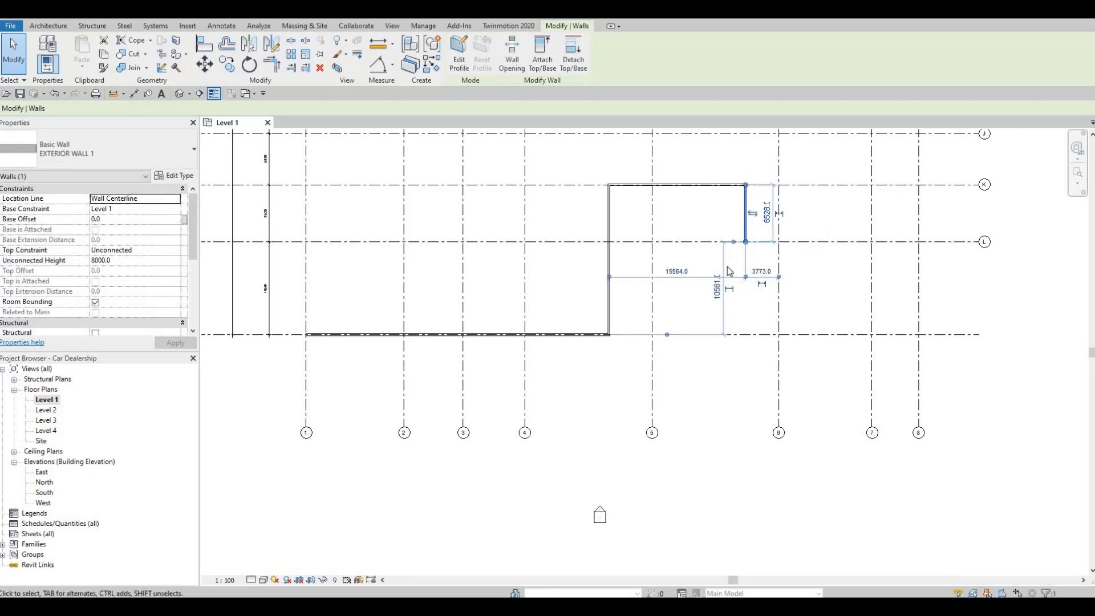
pyautogui.scroll(1, 682, 313)
pyautogui.moveTo(681, 314); pyautogui.dragTo(607, 349, button='middle')
pyautogui.press('Escape')
pyautogui.press('Escape')
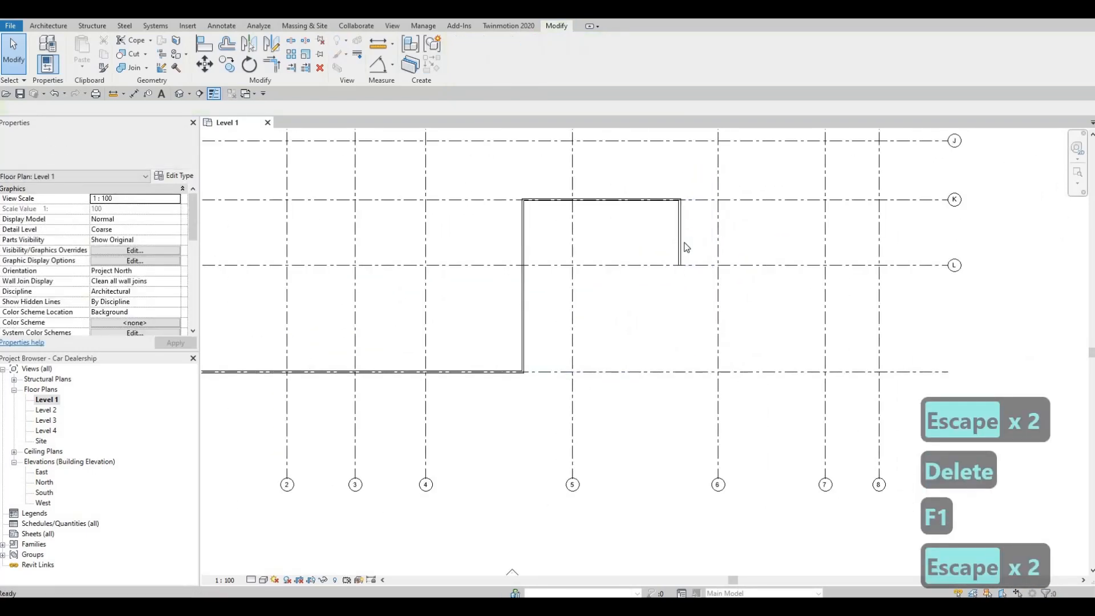
pyautogui.click(678, 256)
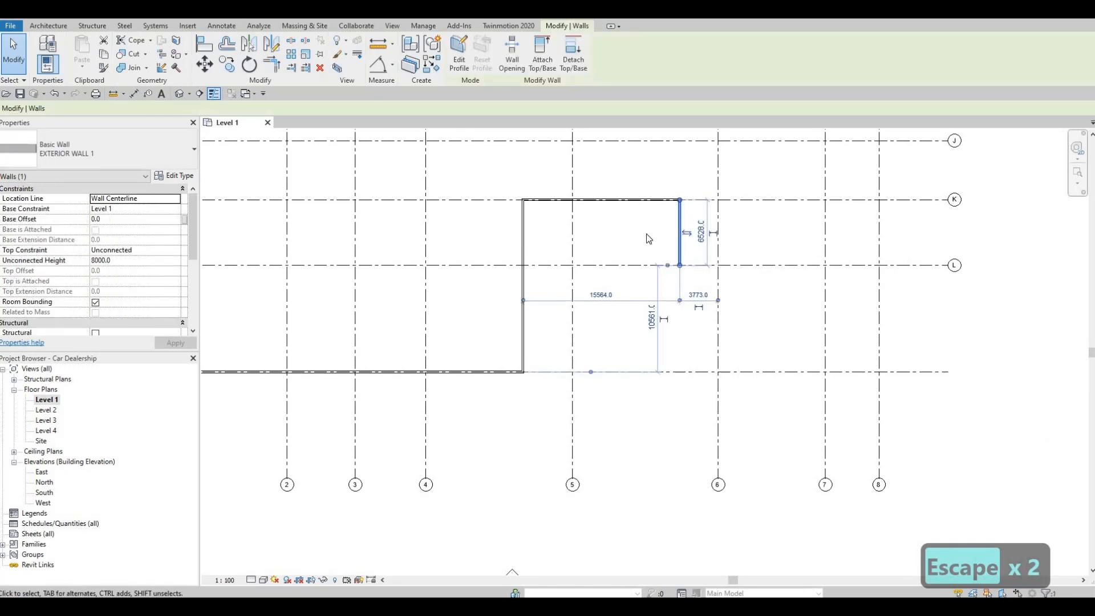
pyautogui.press('c')
pyautogui.press('s')
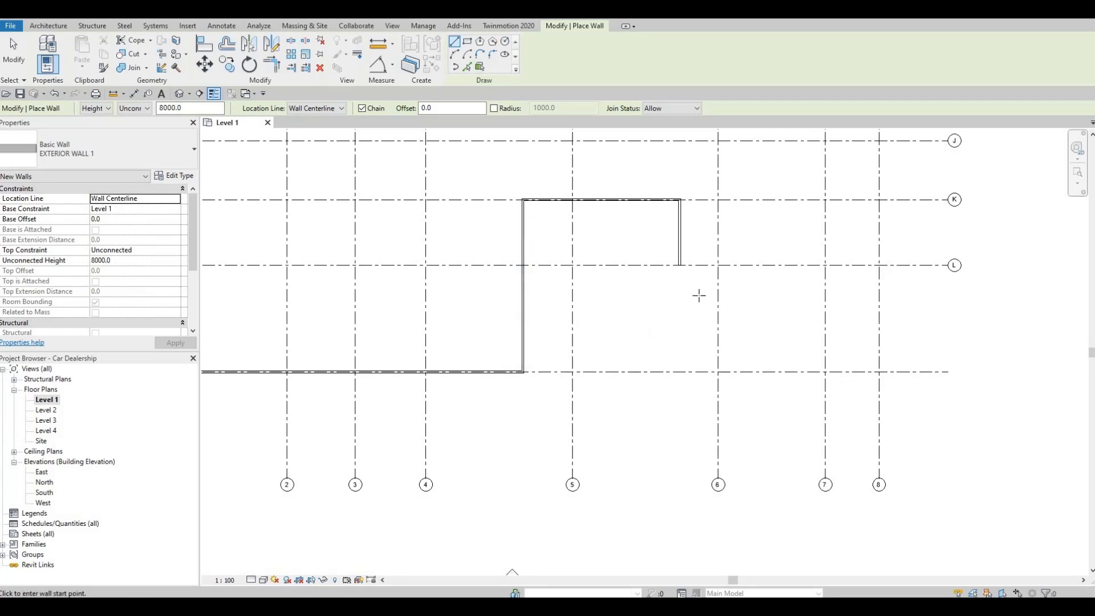
pyautogui.click(679, 267)
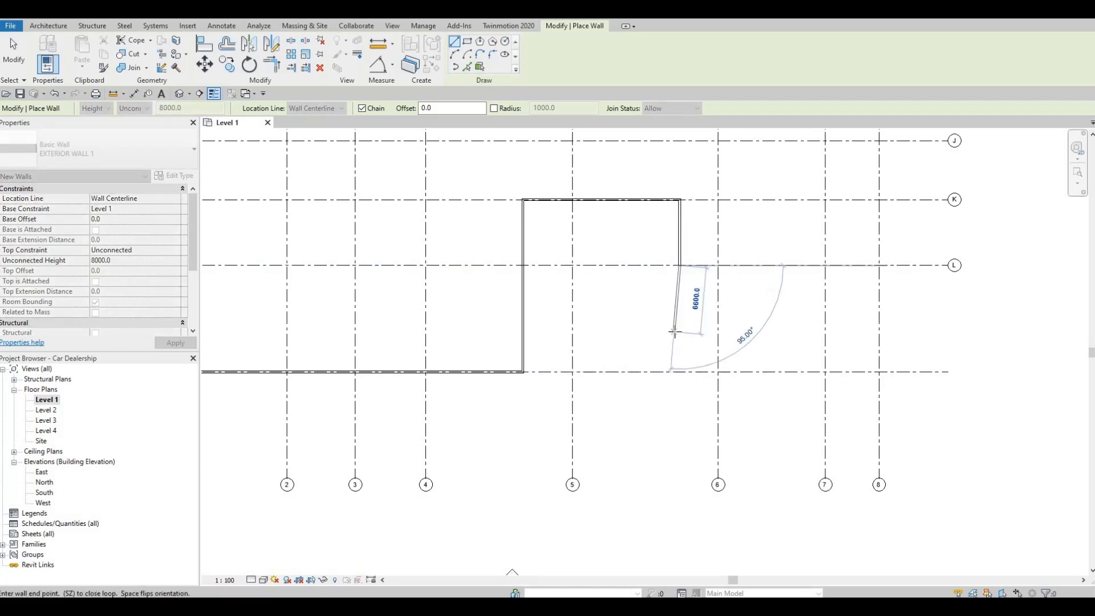
pyautogui.write('24')
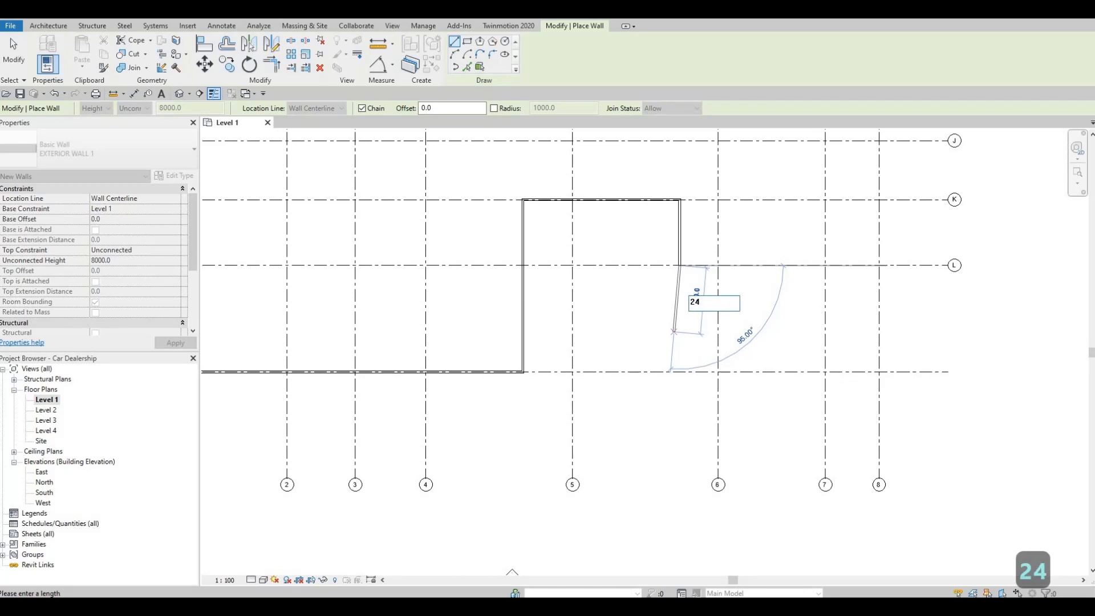
pyautogui.write('29')
pyautogui.press('Escape')
pyautogui.press('Escape')
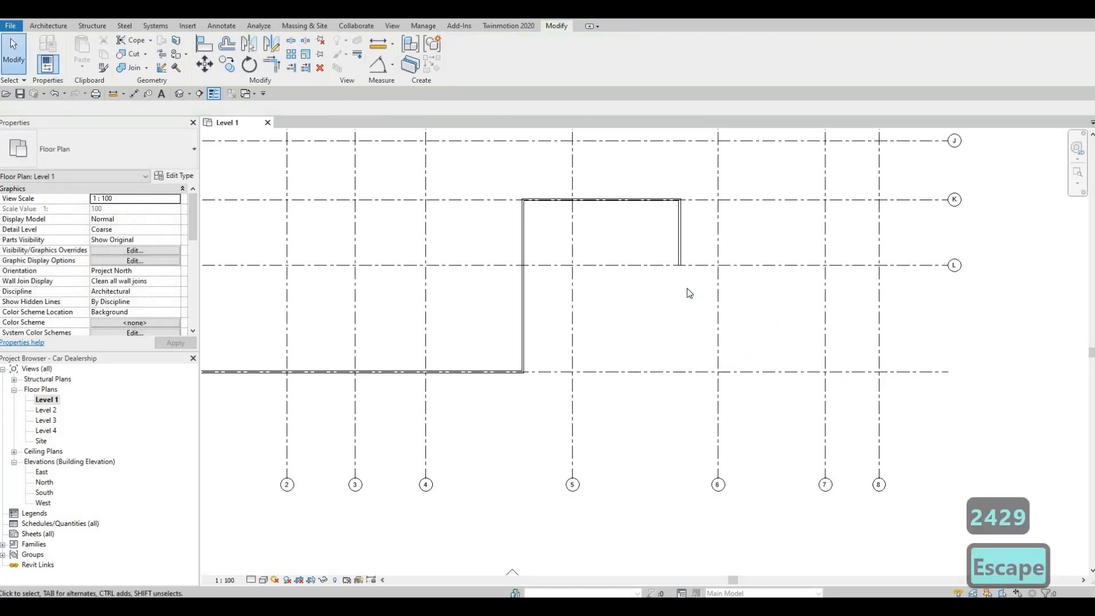
# - Start a similar exterior wall at the shortened wall's end on grid L and extend it straight towards grid M by 2429
pyautogui.click(681, 251)
pyautogui.press('c')
pyautogui.press('s')
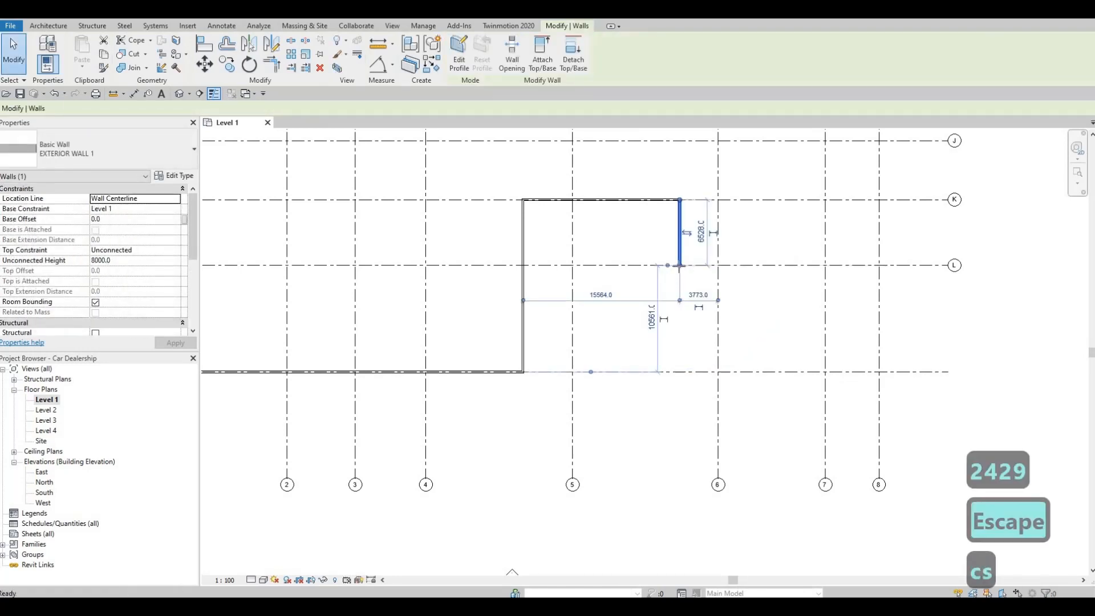
pyautogui.scroll(2, 680, 267)
pyautogui.click(680, 263)
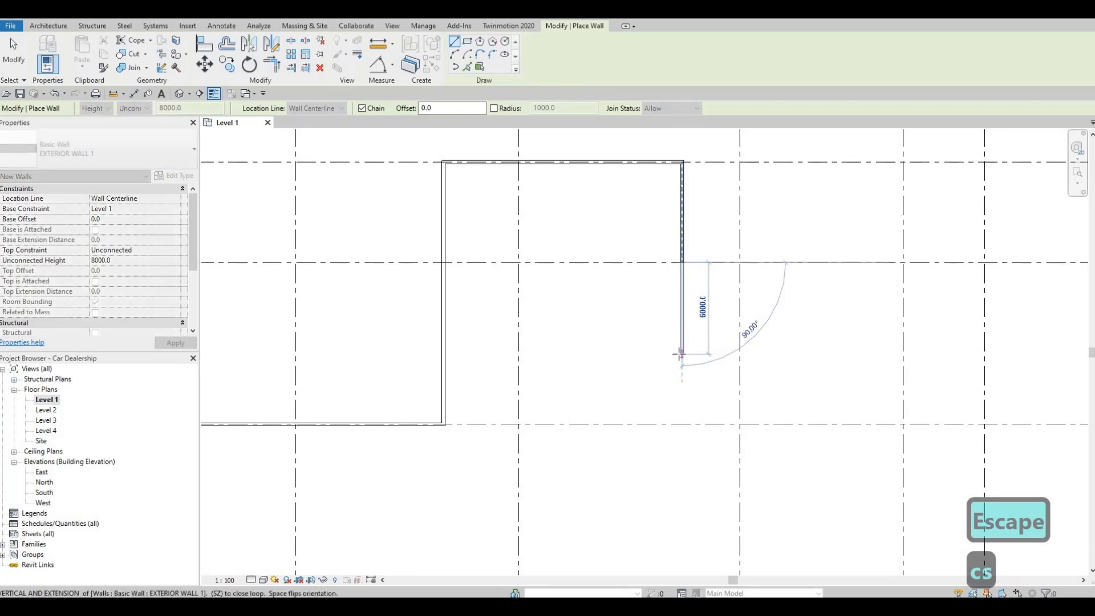
pyautogui.write('24')
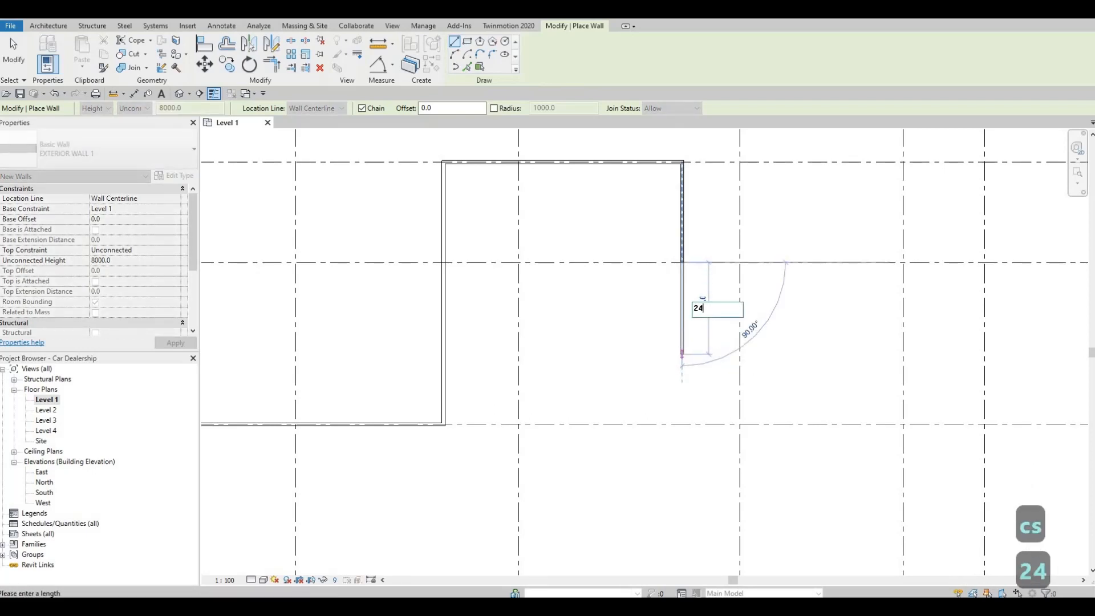
pyautogui.write('29')
pyautogui.press('Return')
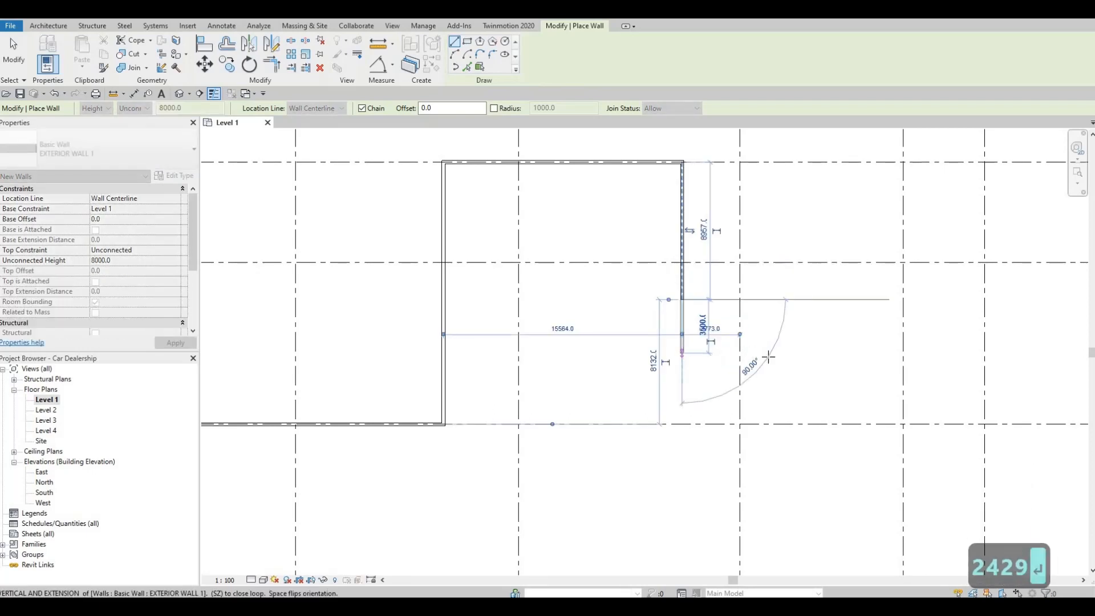
# - Continue the wall chain horizontally to grid 8, and turn it along grid 8 up to the grid H intersection
pyautogui.scroll(-3, 755, 358)
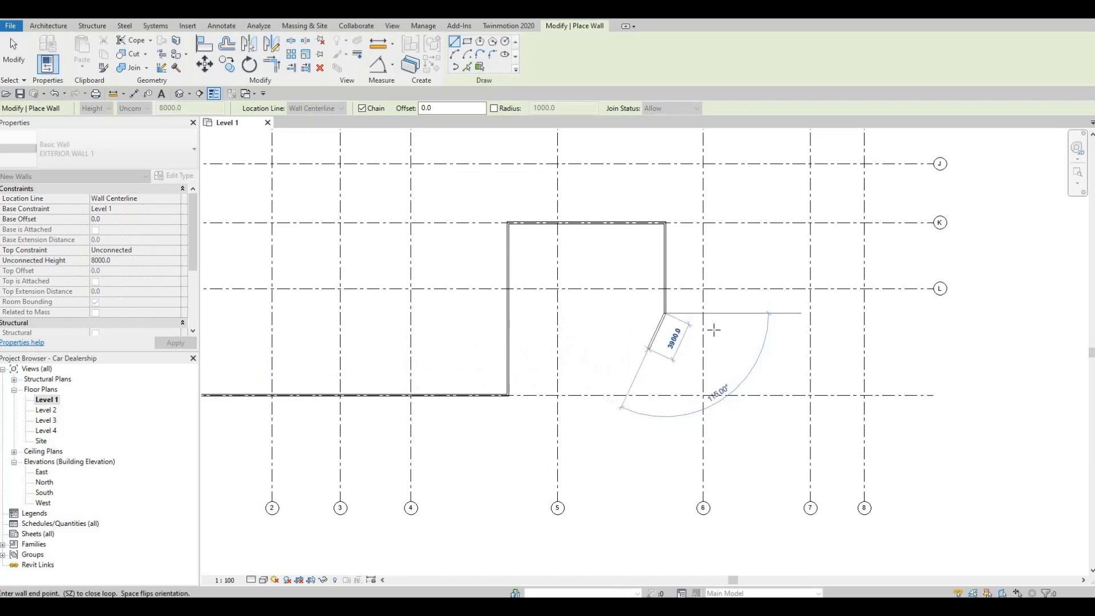
pyautogui.click(863, 313)
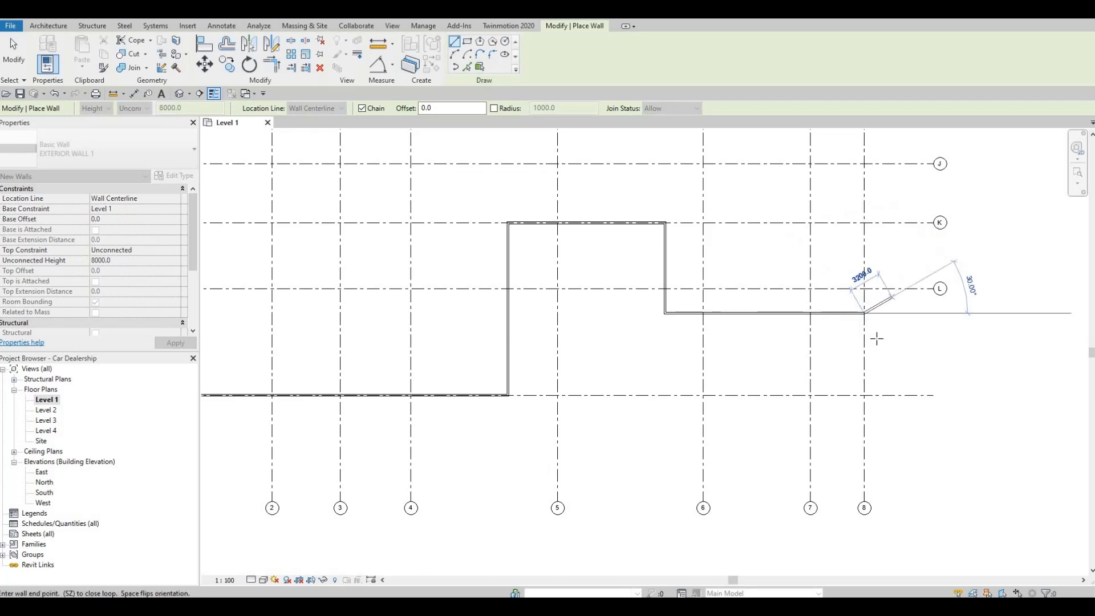
pyautogui.scroll(-4, 827, 325)
pyautogui.scroll(2, 843, 322)
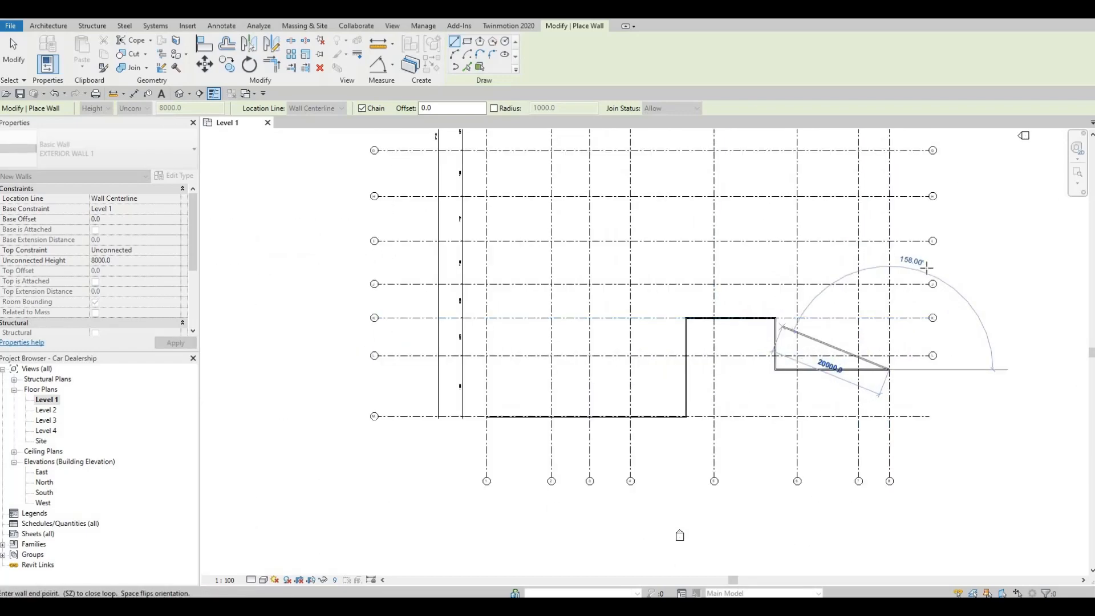
pyautogui.scroll(1, 828, 214)
pyautogui.scroll(2, 828, 214)
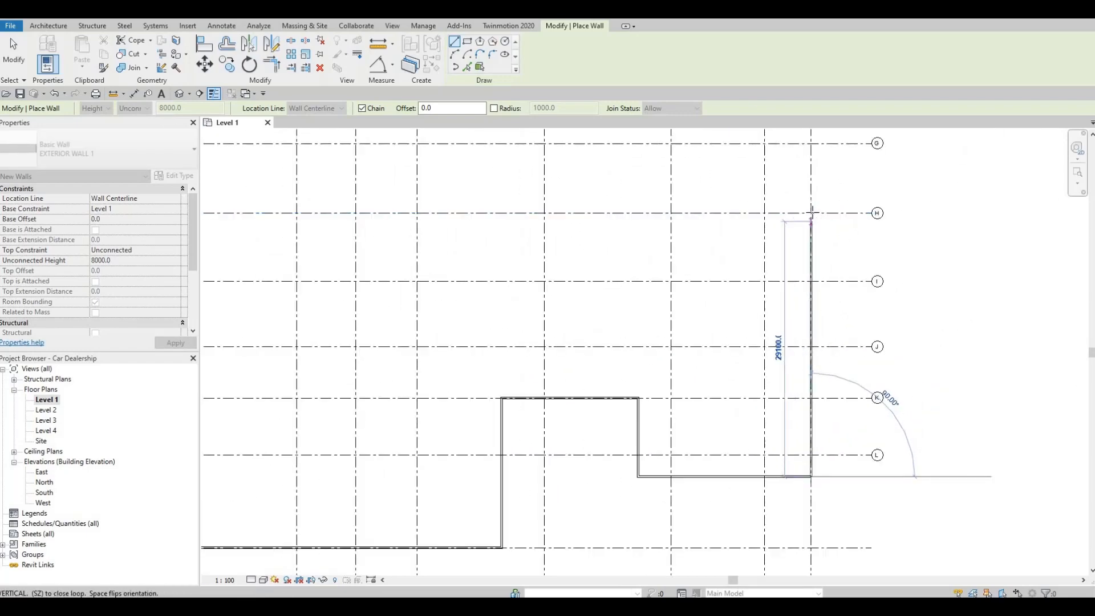
pyautogui.click(811, 213)
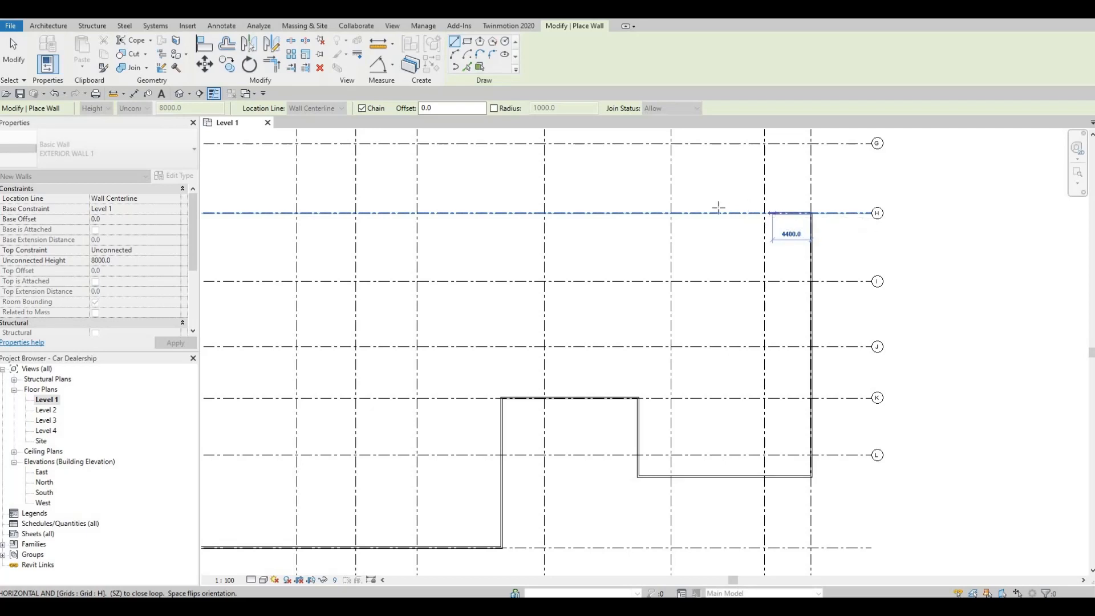
# - Continue the chain along grid H until aligned with the wall between grids 4 and 5, turn it up to grid F, and end it
pyautogui.scroll(-2, 716, 205)
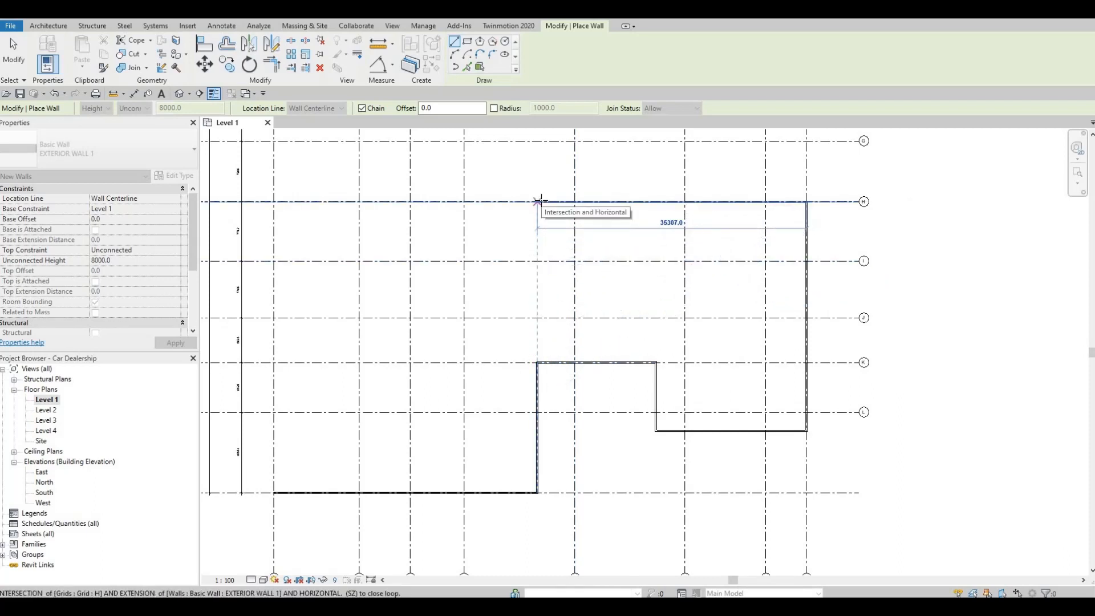
pyautogui.click(541, 195)
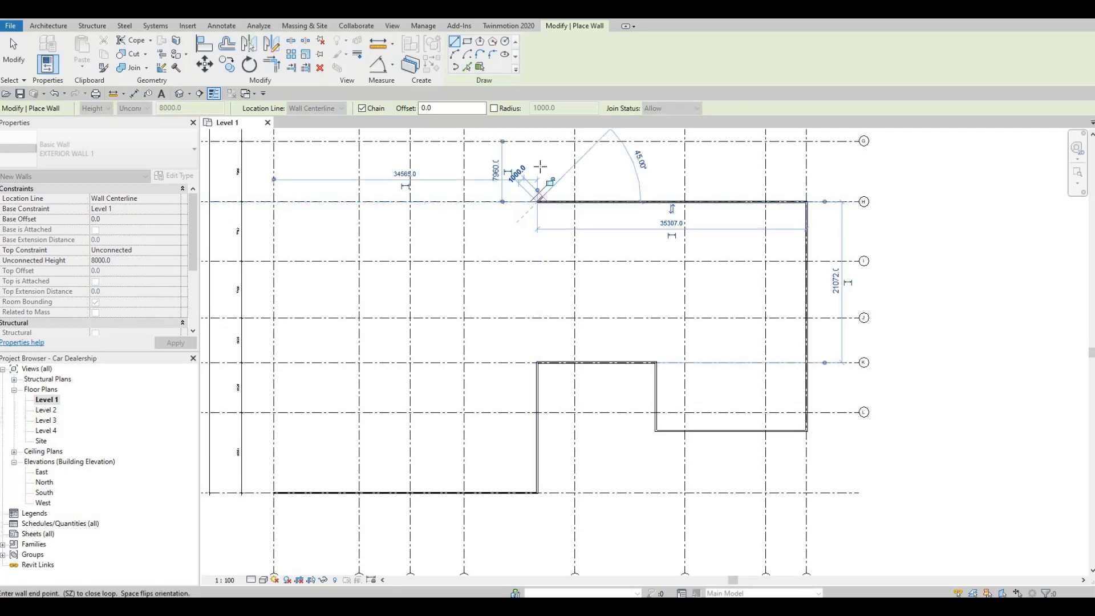
pyautogui.scroll(-1, 536, 171)
pyautogui.moveTo(535, 143); pyautogui.dragTo(531, 205, button='middle')
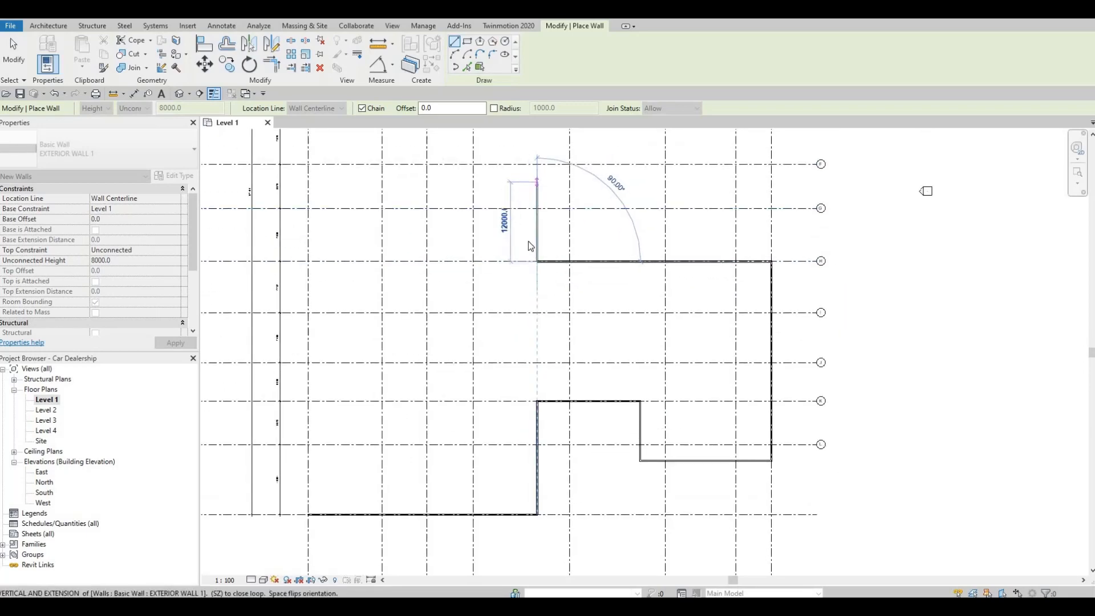
pyautogui.click(537, 164)
pyautogui.press('Escape')
pyautogui.press('Escape')
pyautogui.scroll(2, 549, 308)
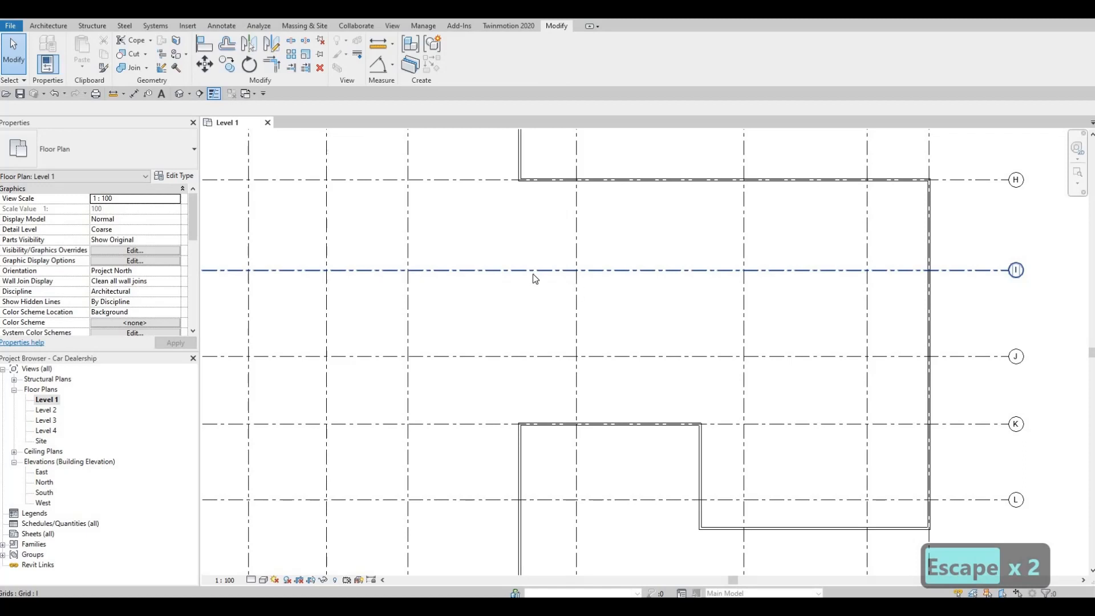
# - Use Align to check whether the wall rising from grid H lines up with the outer face of the vertical wall below grid K
pyautogui.press('a')
pyautogui.press('l')
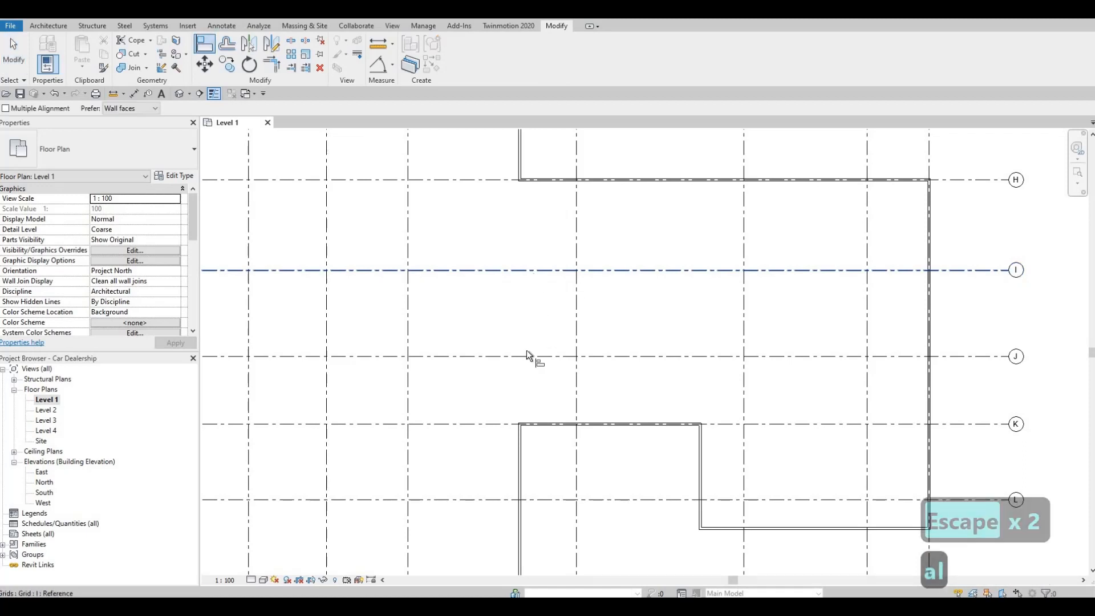
pyautogui.scroll(1, 520, 438)
pyautogui.click(519, 436)
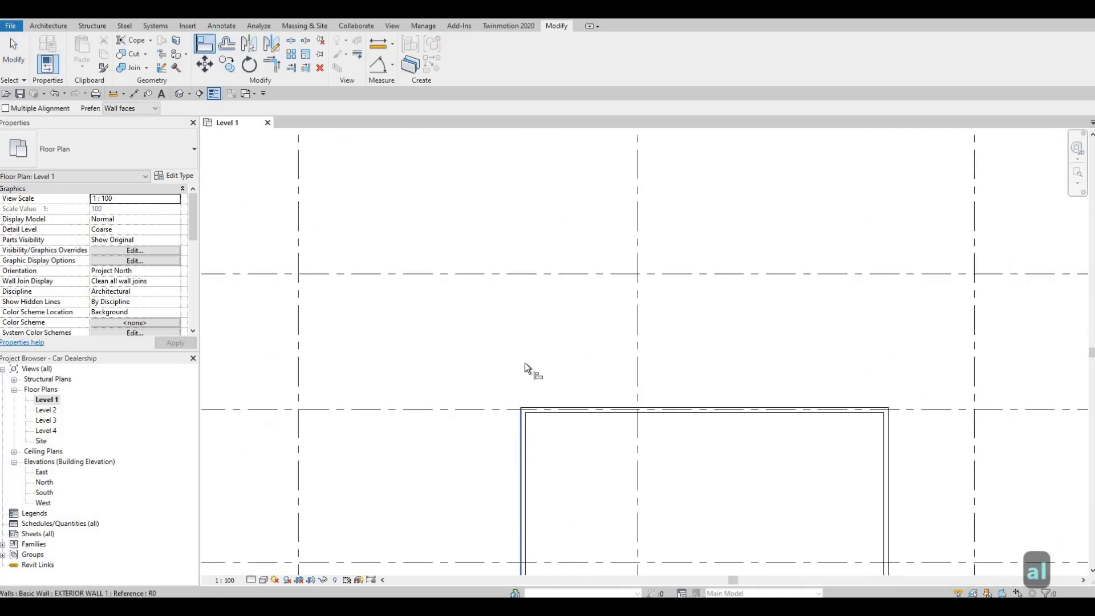
pyautogui.scroll(-3, 531, 286)
pyautogui.scroll(3, 512, 262)
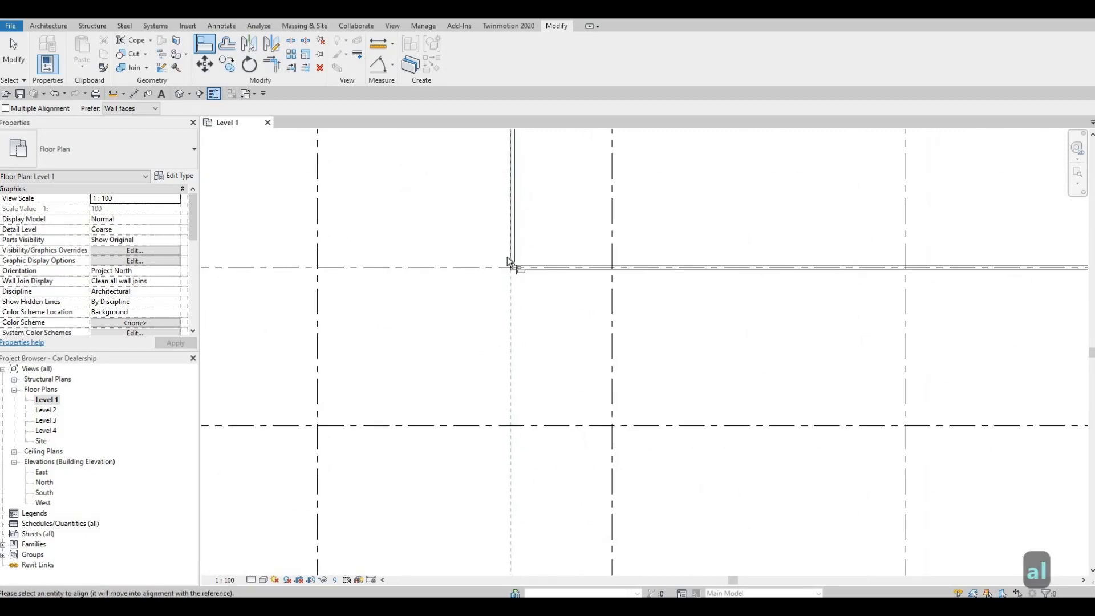
pyautogui.scroll(-3, 520, 308)
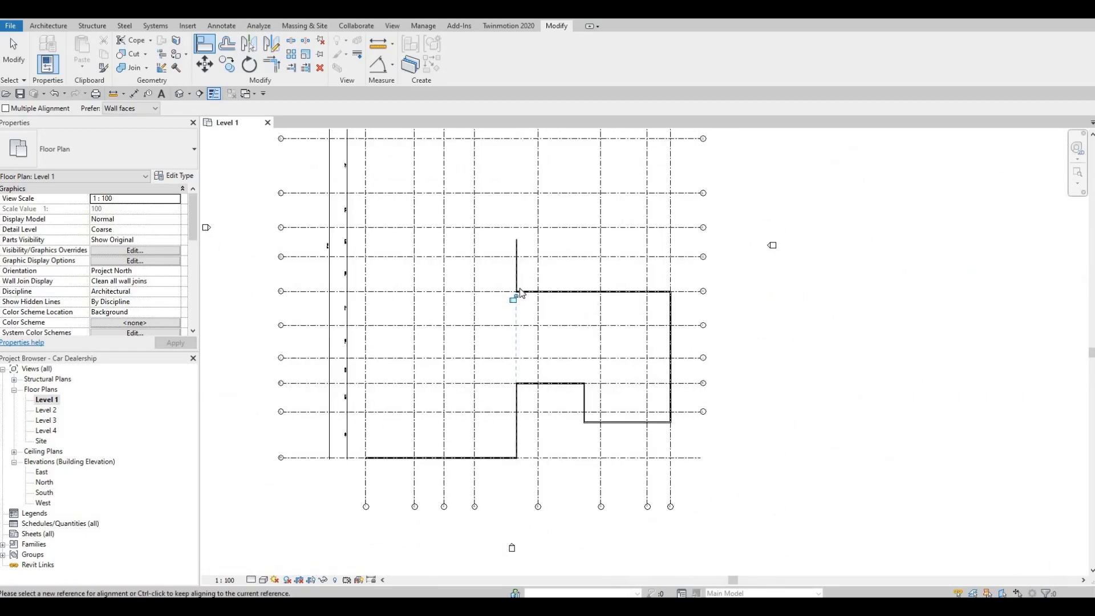
pyautogui.press('Escape')
pyautogui.press('Escape')
pyautogui.scroll(2, 508, 293)
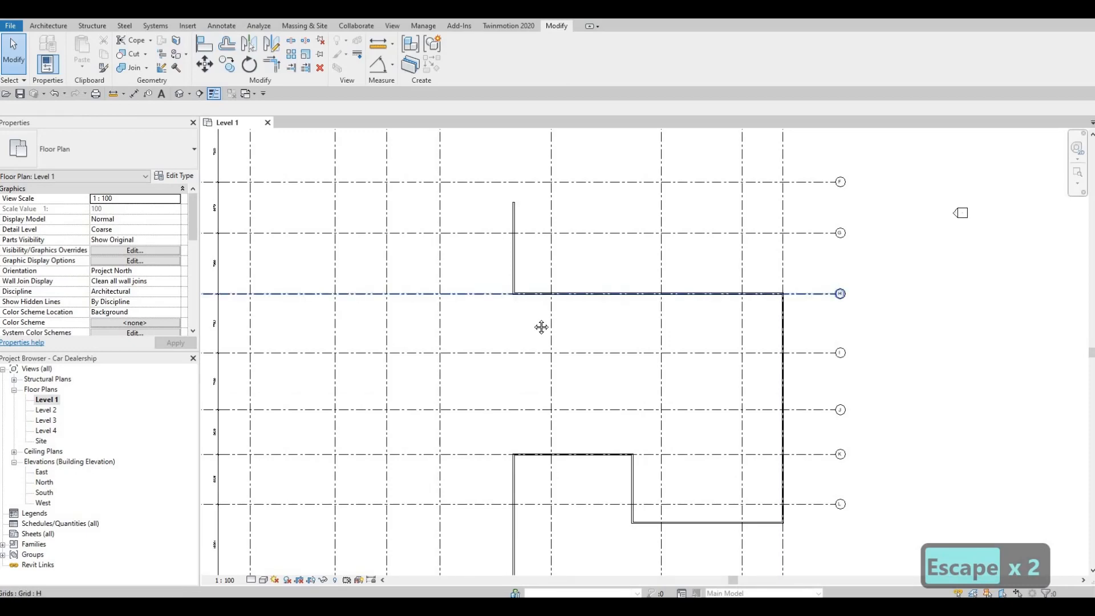
pyautogui.scroll(-2, 481, 360)
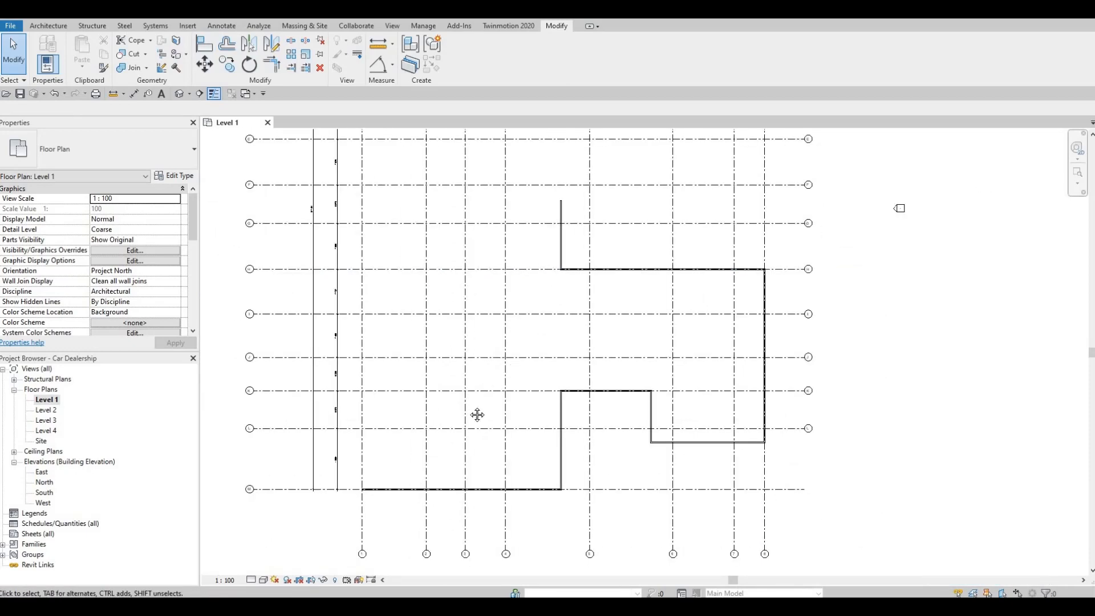
pyautogui.moveTo(546, 213); pyautogui.dragTo(501, 298, button='middle')
pyautogui.scroll(-2, 518, 398)
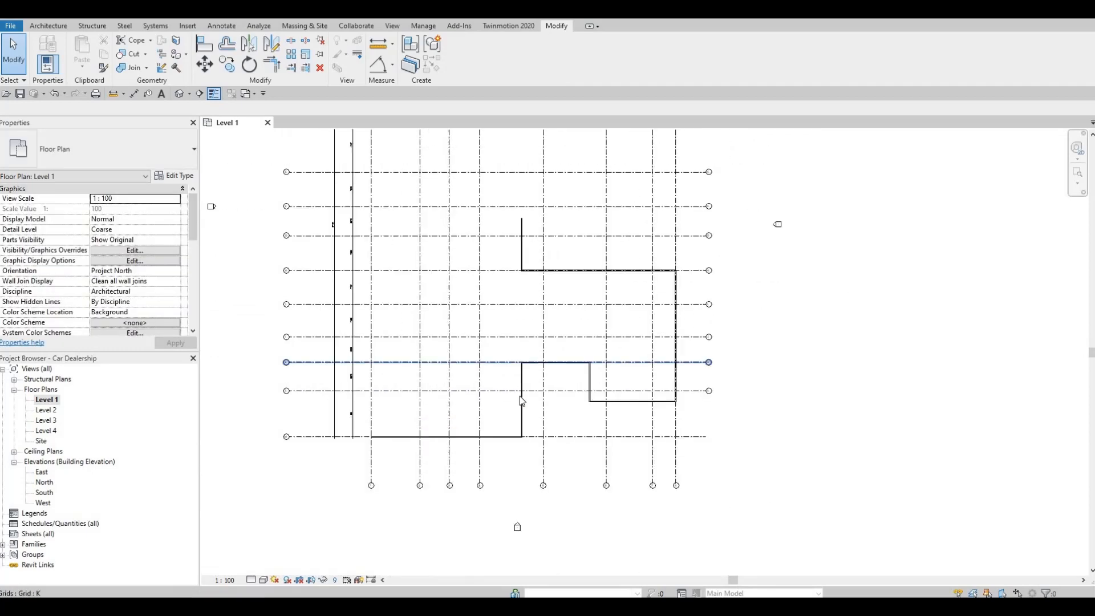
# - Select the whole chain of connected exterior walls and set its Top Constraint to Up to level: Level 3
pyautogui.click(520, 396)
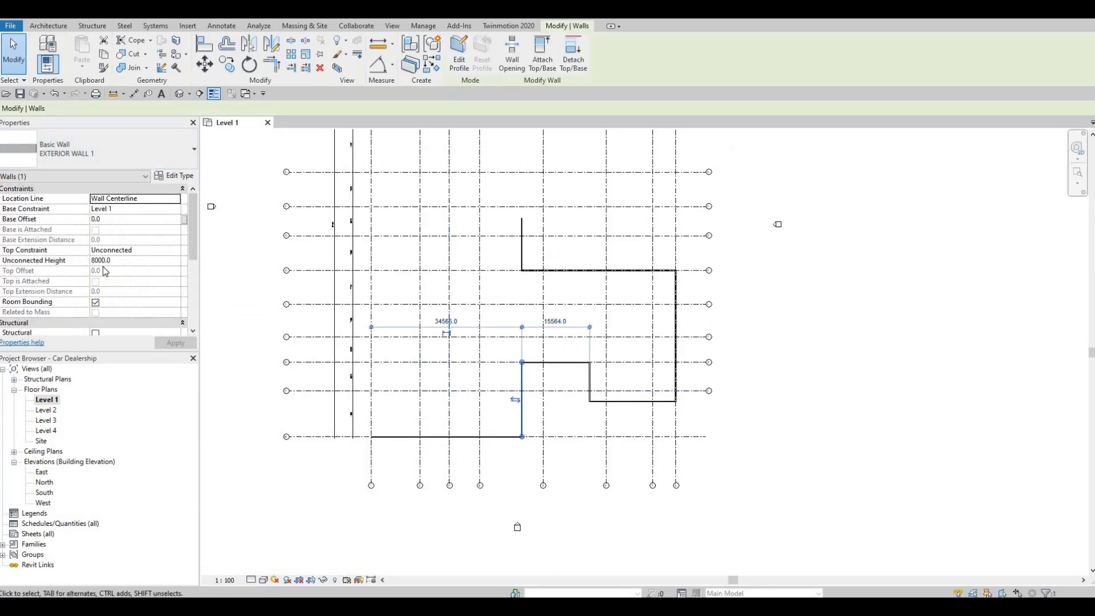
pyautogui.press('Escape')
pyautogui.press('Escape')
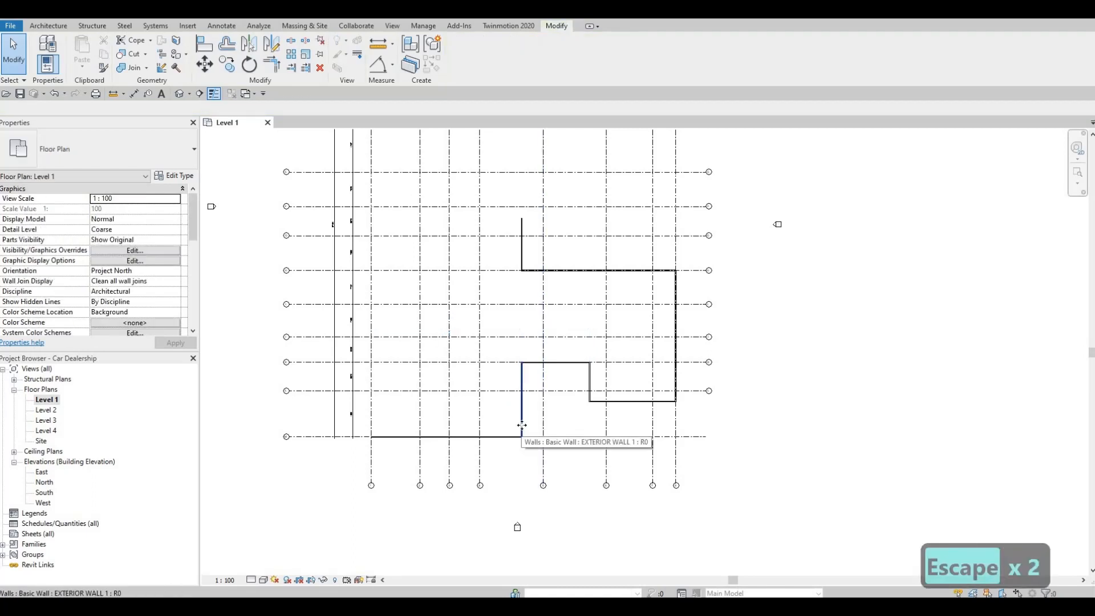
pyautogui.click(521, 426)
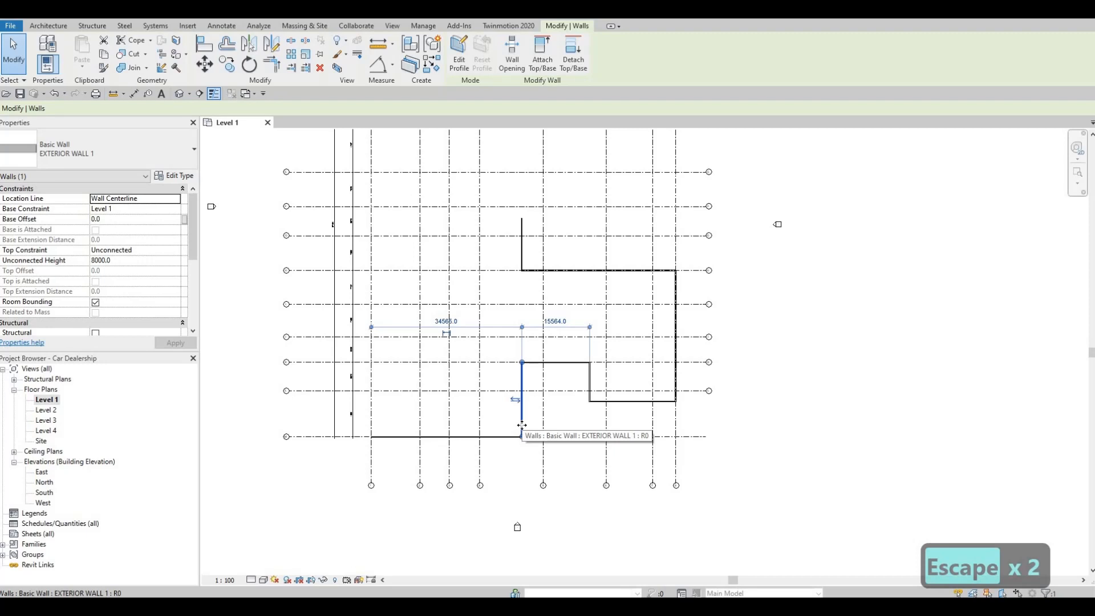
pyautogui.press('Tab')
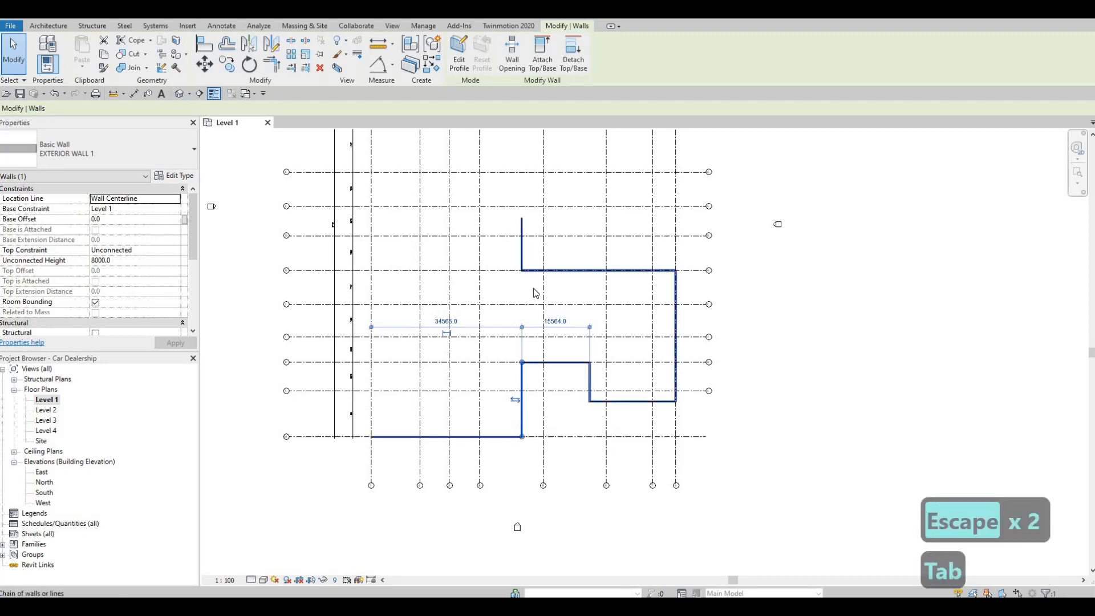
pyautogui.press('Tab')
pyautogui.click(524, 412)
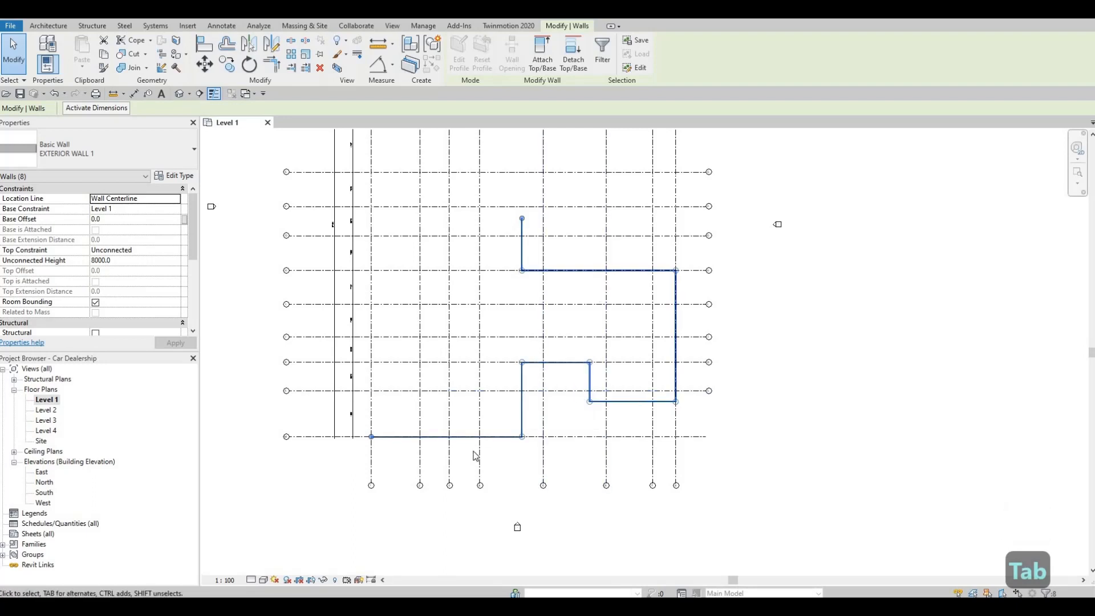
pyautogui.click(177, 250)
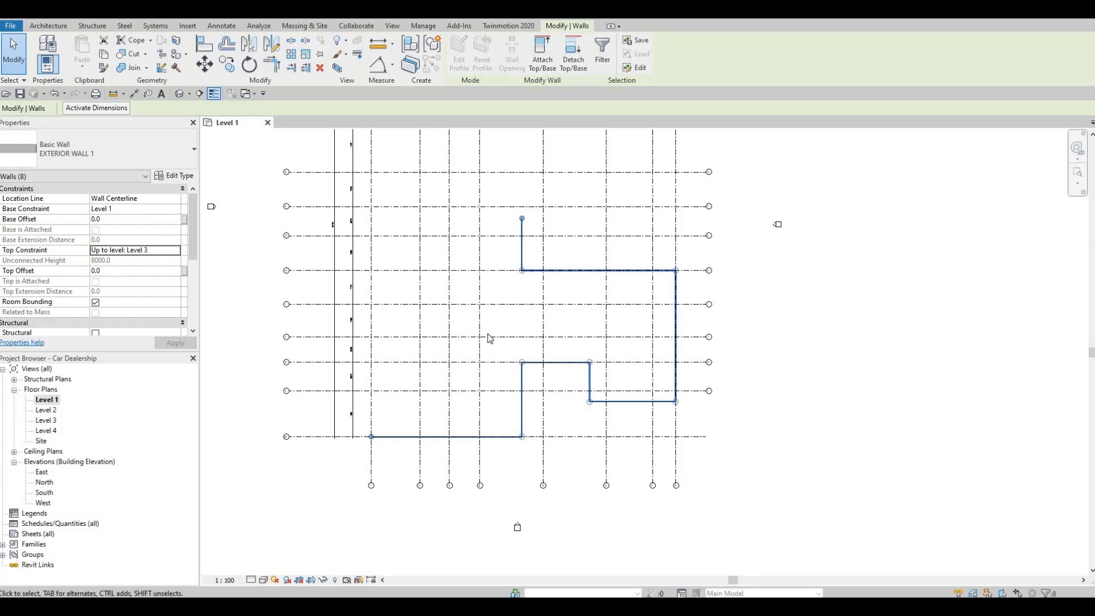
pyautogui.moveTo(510, 312); pyautogui.dragTo(508, 337, button='middle')
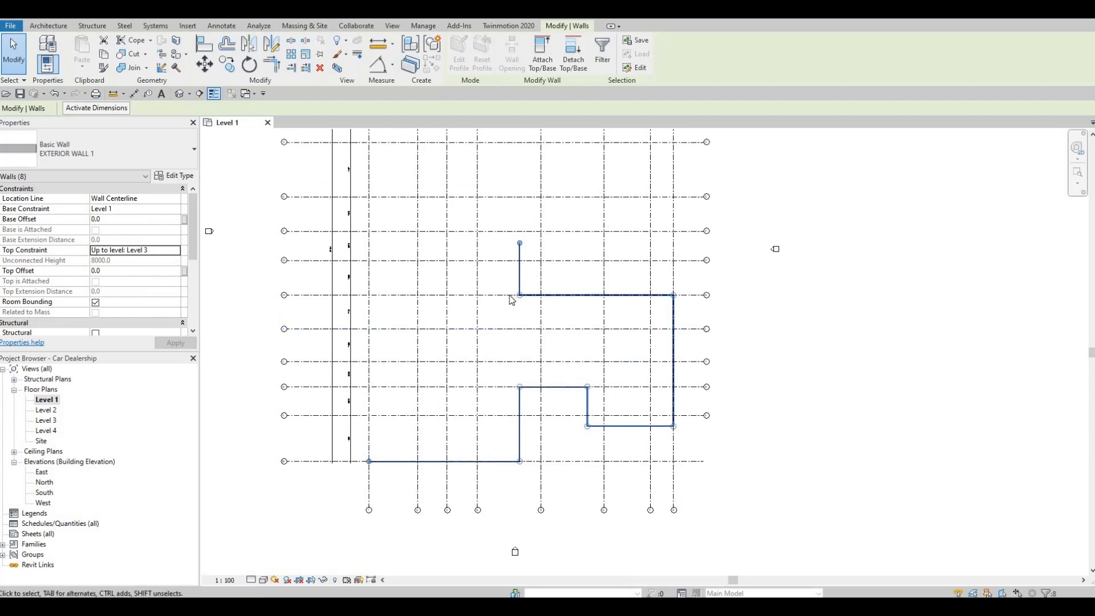
pyautogui.press('Escape')
pyautogui.press('Escape')
pyautogui.press('Escape')
# - Extend the free end of the vertical wall rising from grid H up to grid E
pyautogui.scroll(2, 460, 309)
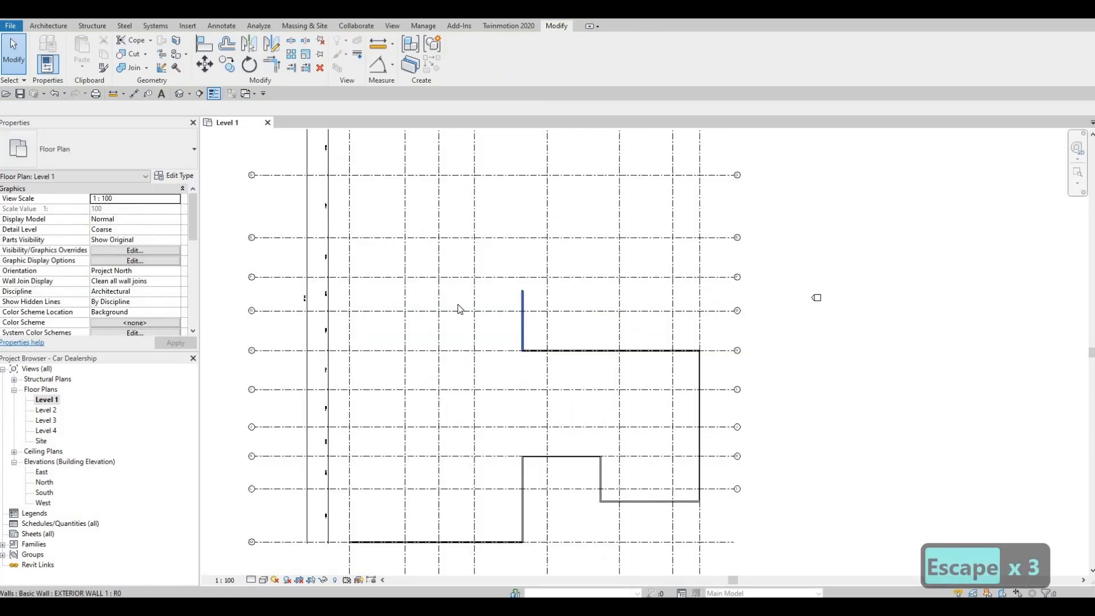
pyautogui.scroll(1, 459, 309)
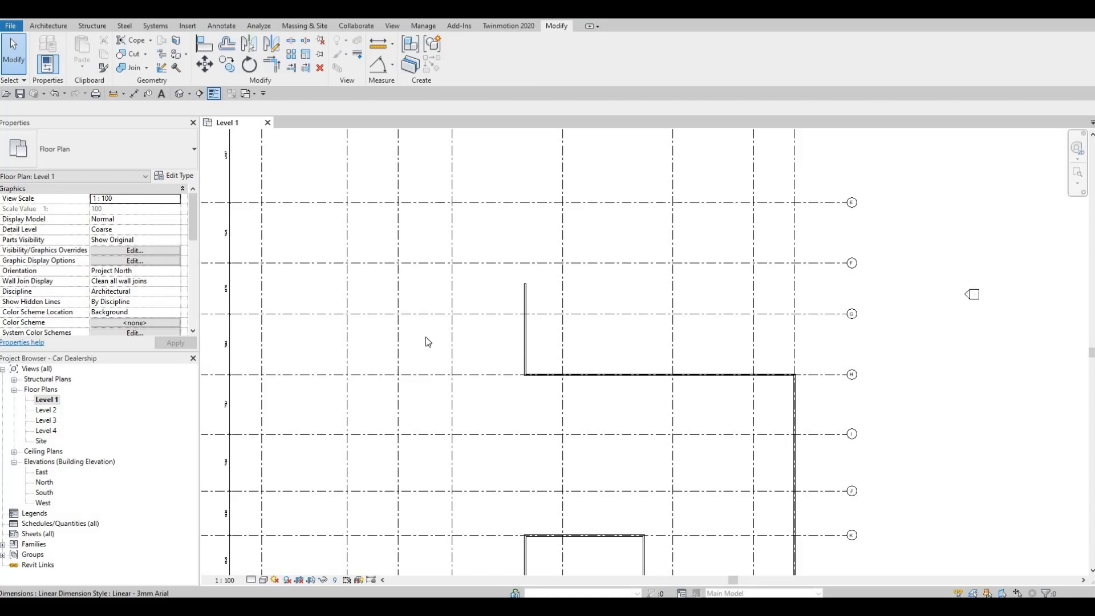
pyautogui.scroll(-2, 425, 336)
pyautogui.moveTo(579, 360); pyautogui.dragTo(642, 366, button='middle')
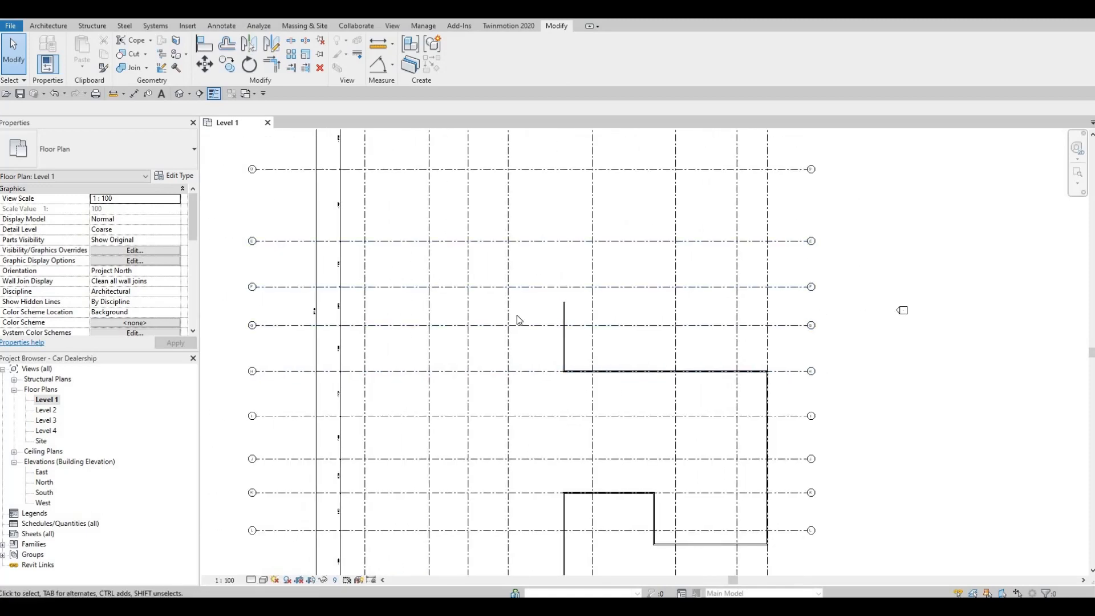
pyautogui.click(564, 306)
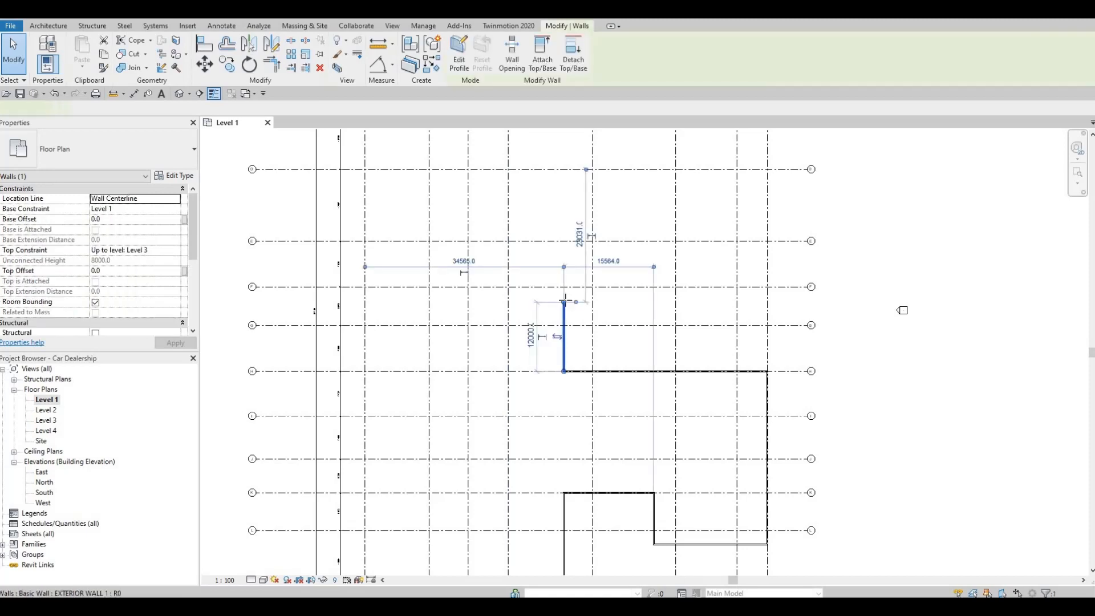
pyautogui.moveTo(564, 303); pyautogui.dragTo(563, 242)
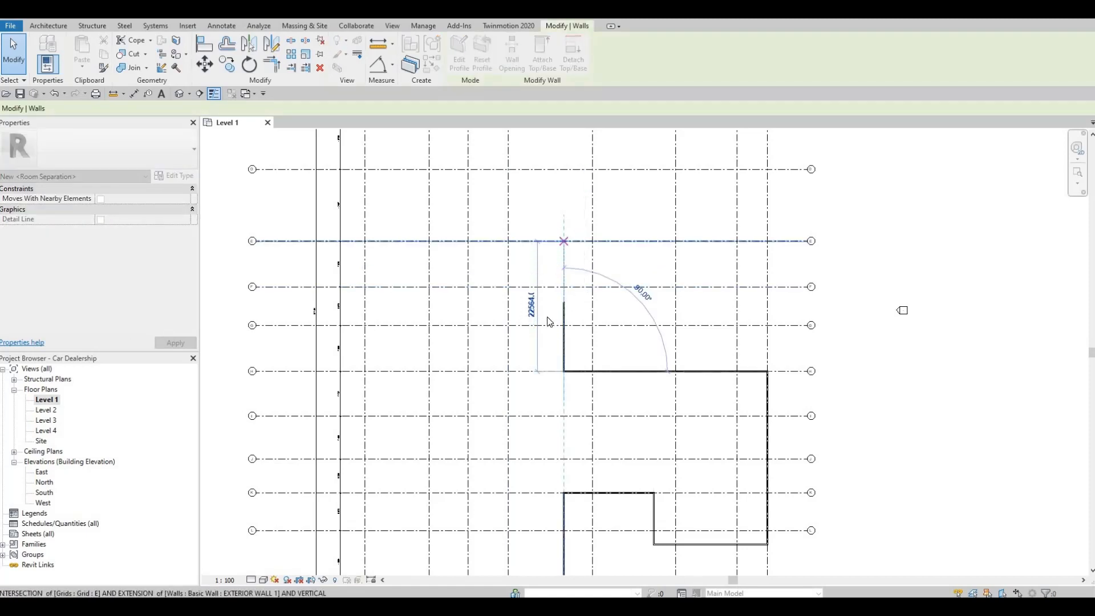
pyautogui.press('Escape')
pyautogui.press('Escape')
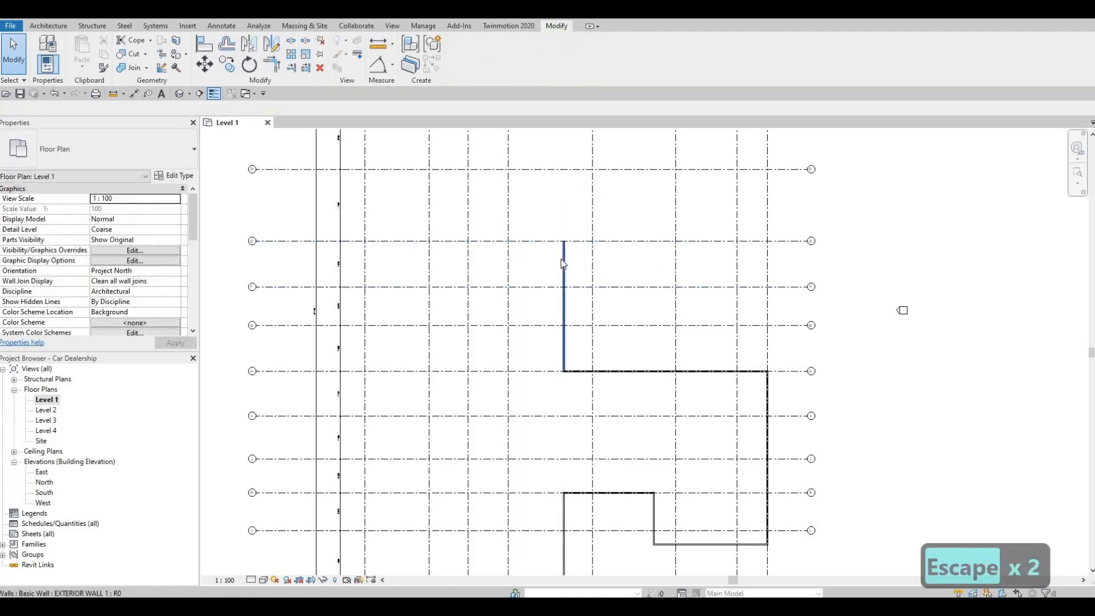
# - Start a similar exterior wall at the extended wall's end on grid E and run it along grid E to the grid 6 intersection
pyautogui.click(563, 263)
pyautogui.press('c')
pyautogui.press('s')
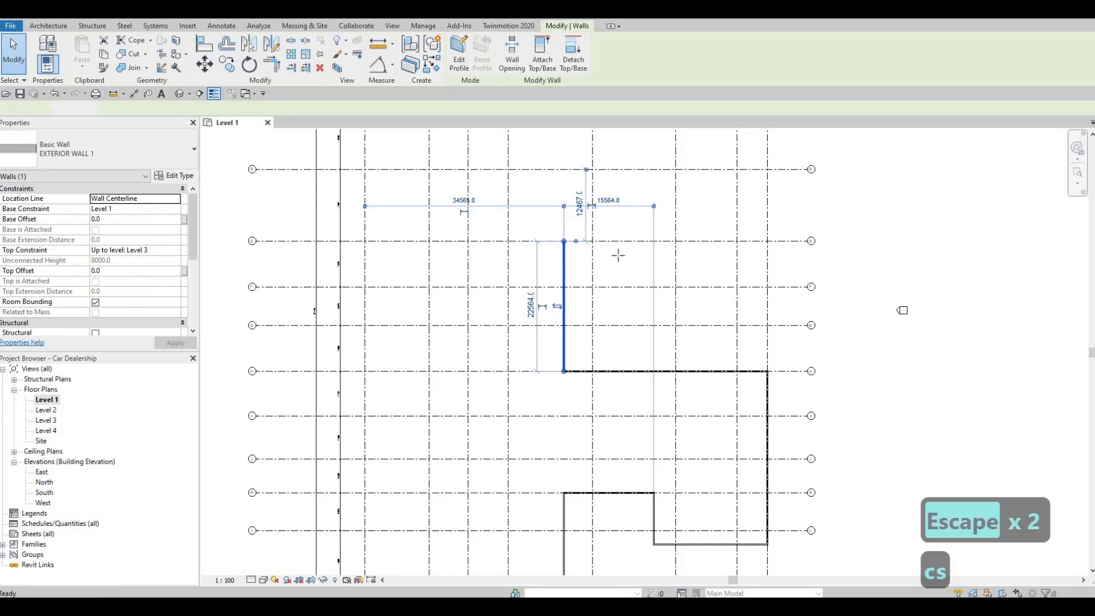
pyautogui.moveTo(562, 293); pyautogui.dragTo(511, 271, button='middle')
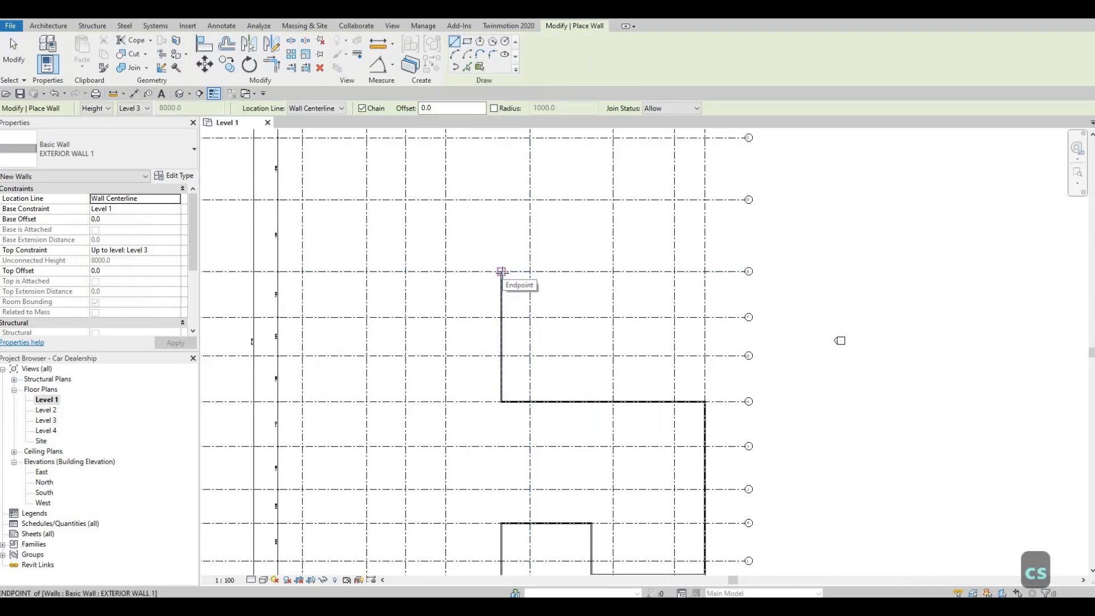
pyautogui.click(501, 271)
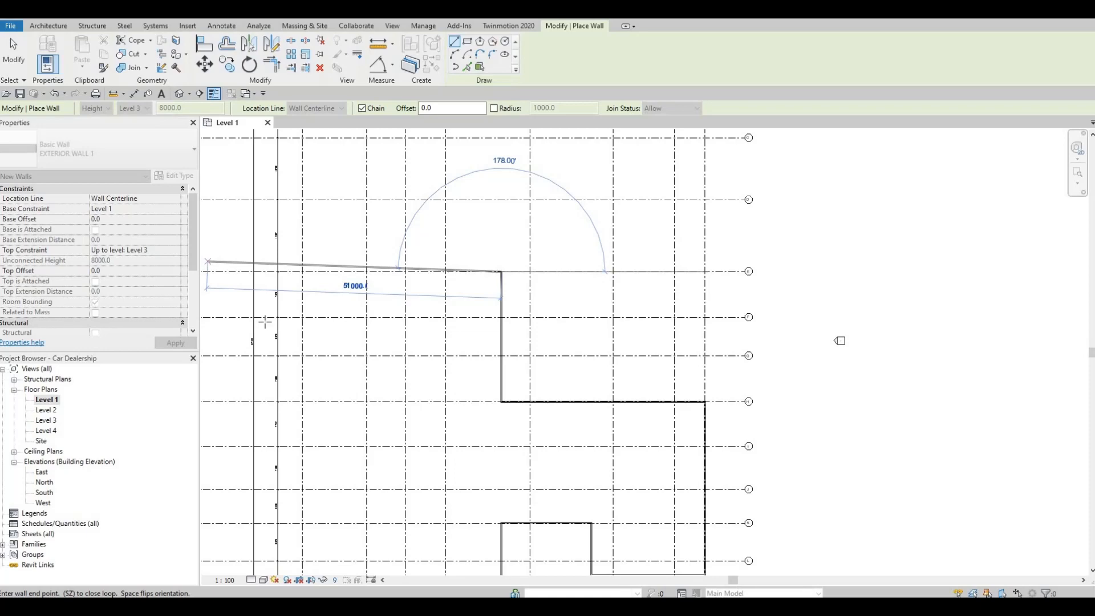
pyautogui.moveTo(468, 256); pyautogui.dragTo(471, 207, button='middle')
pyautogui.scroll(-1, 471, 207)
pyautogui.moveTo(525, 230); pyautogui.dragTo(507, 250, button='middle')
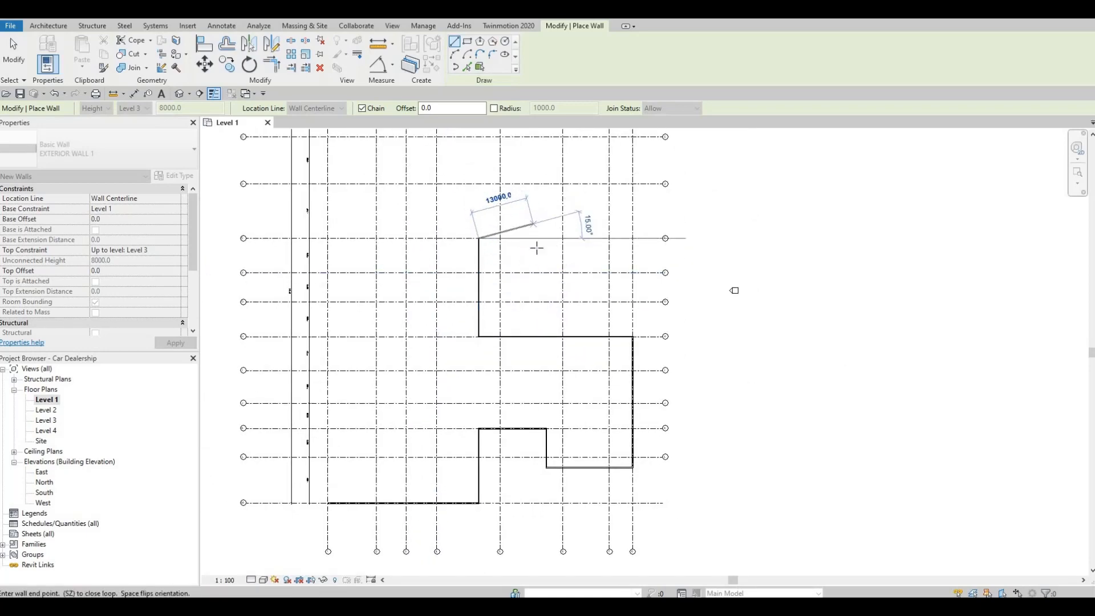
pyautogui.moveTo(560, 225); pyautogui.dragTo(542, 369, button='middle')
pyautogui.moveTo(537, 168); pyautogui.dragTo(534, 191, button='middle')
pyautogui.scroll(2, 551, 181)
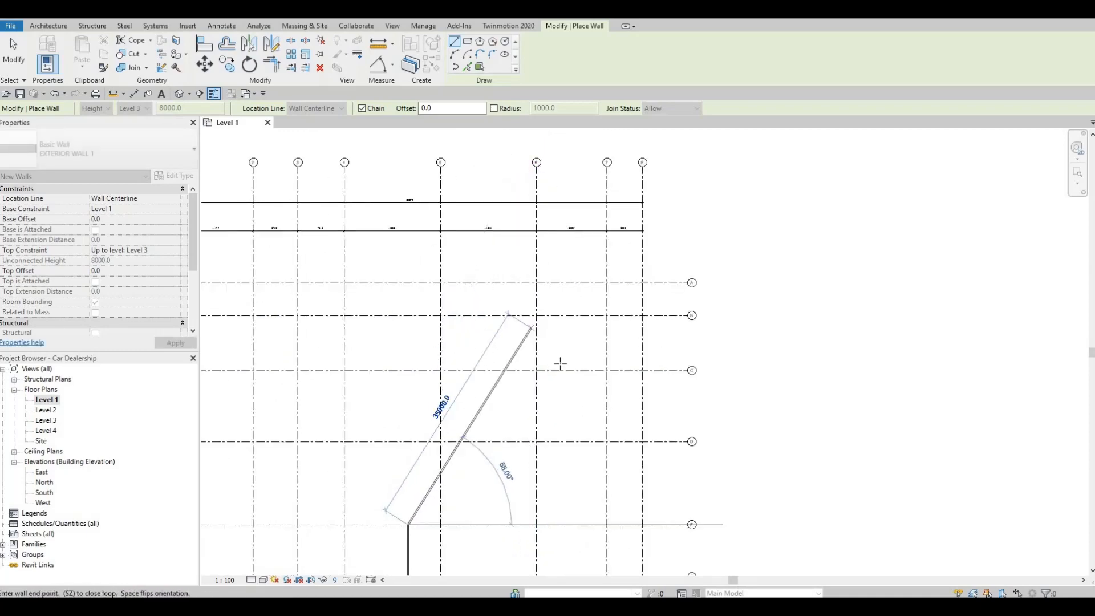
pyautogui.moveTo(537, 316); pyautogui.dragTo(557, 209, button='middle')
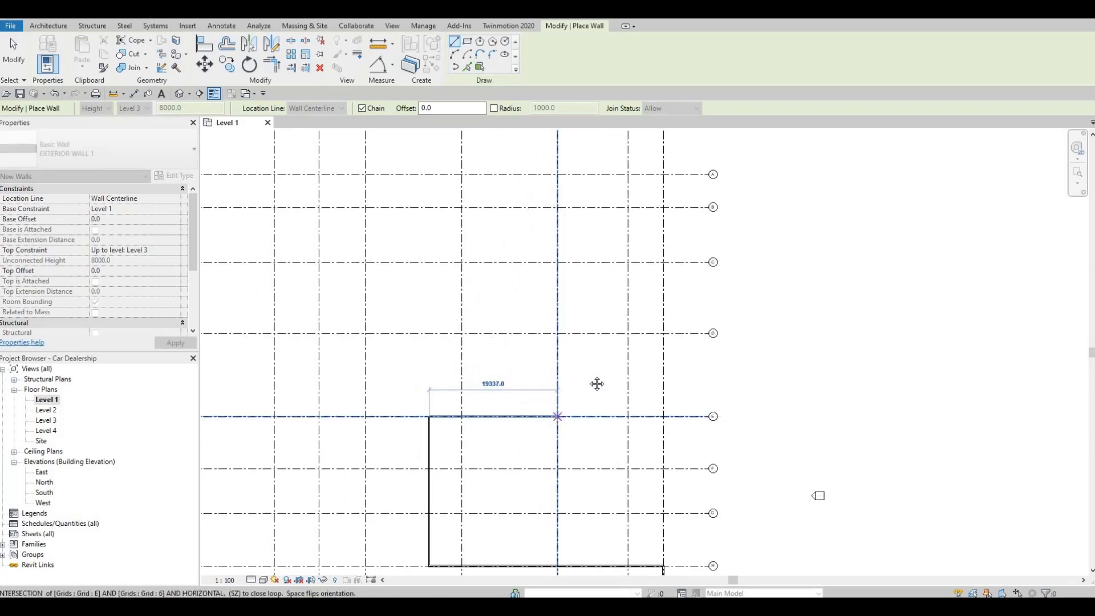
pyautogui.scroll(-1, 614, 352)
pyautogui.scroll(-1, 613, 352)
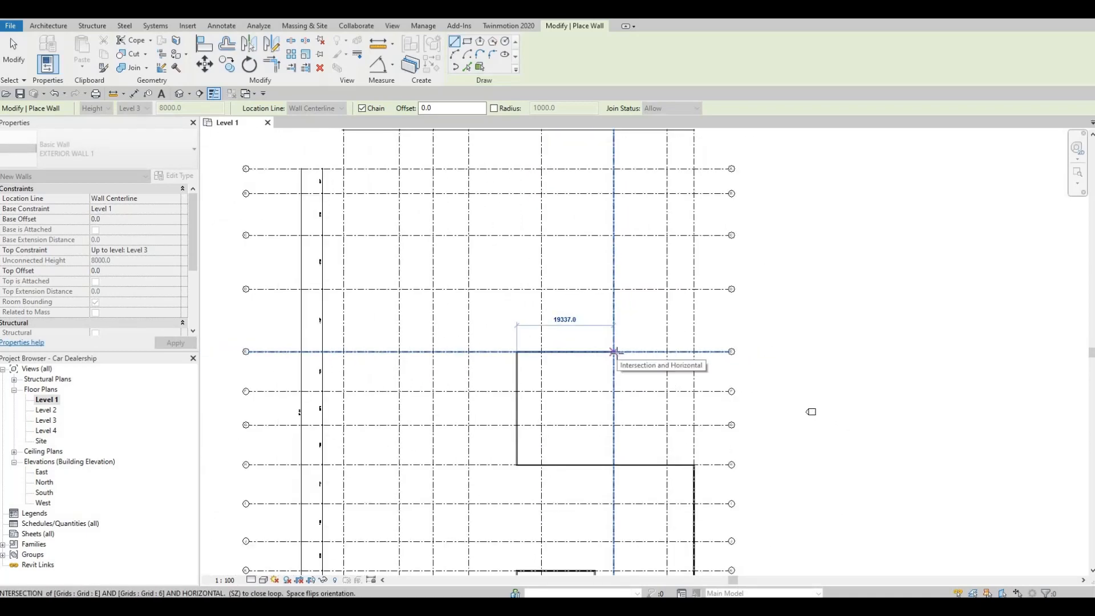
pyautogui.click(614, 351)
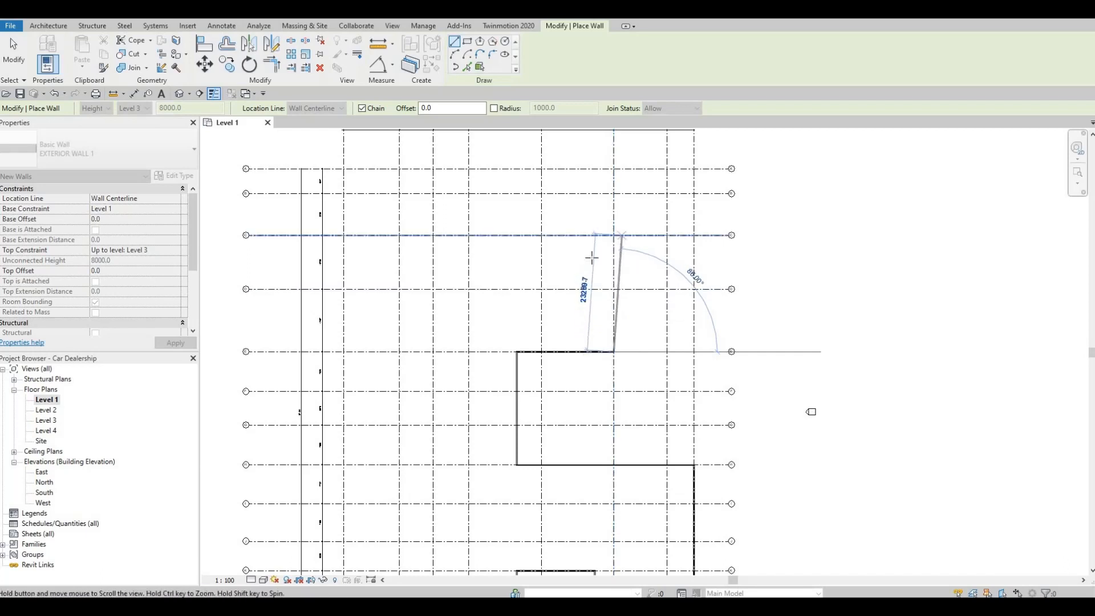
# - Continue the wall chain vertically along grid 6 up to the grid B intersection
pyautogui.moveTo(591, 258); pyautogui.dragTo(578, 321, button='middle')
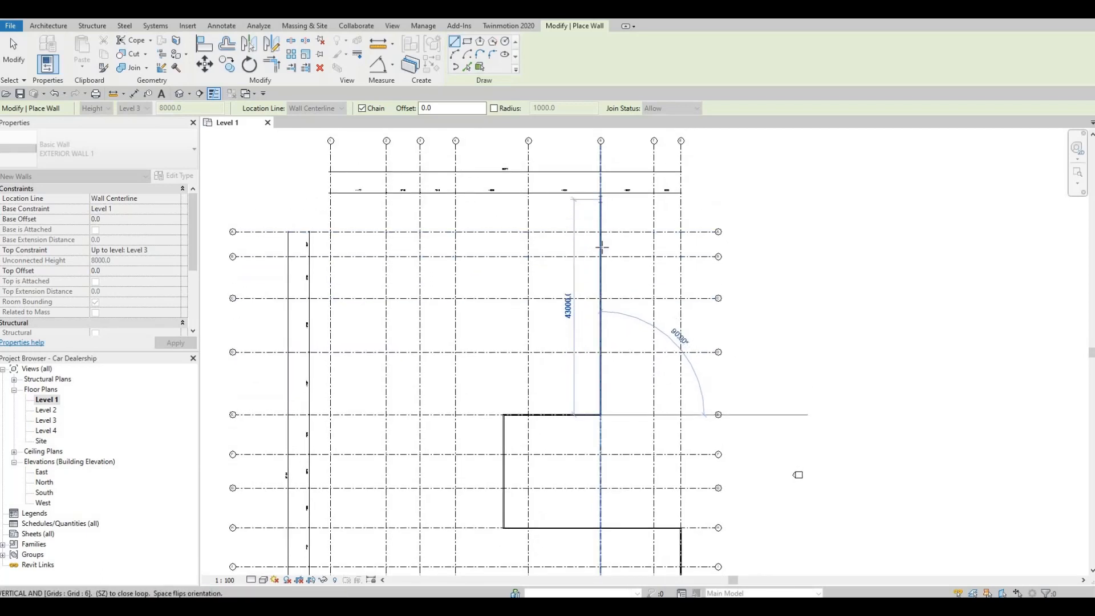
pyautogui.scroll(3, 715, 265)
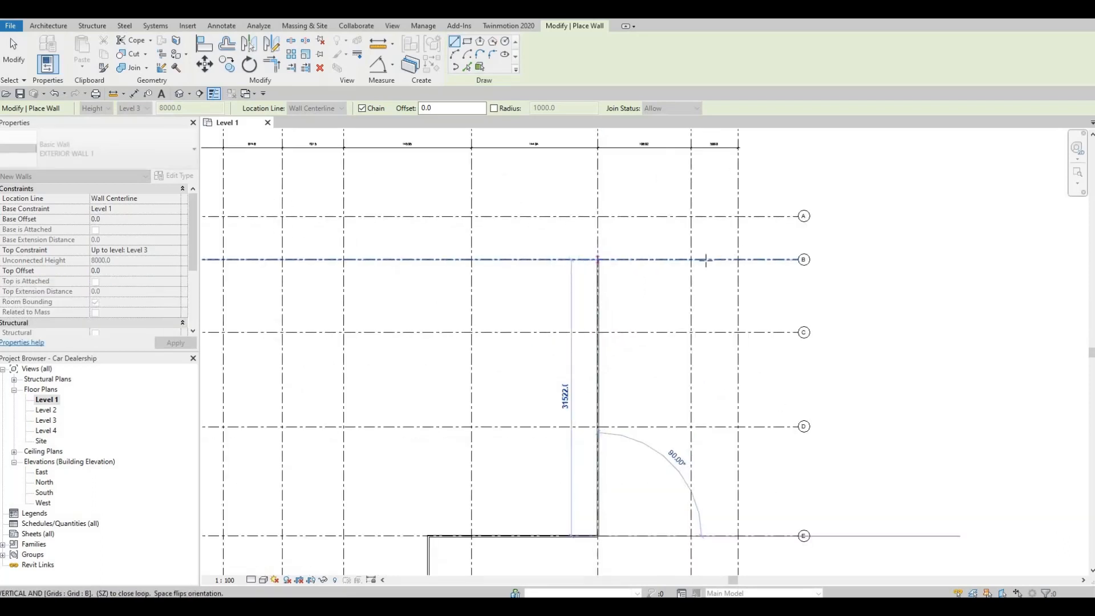
pyautogui.scroll(1, 613, 261)
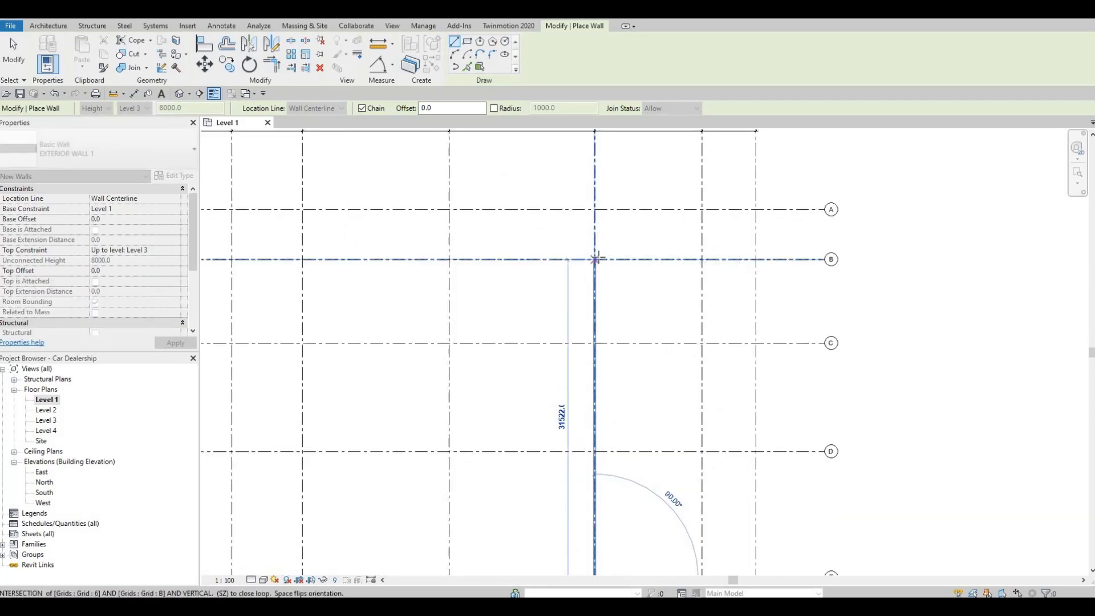
pyautogui.click(595, 259)
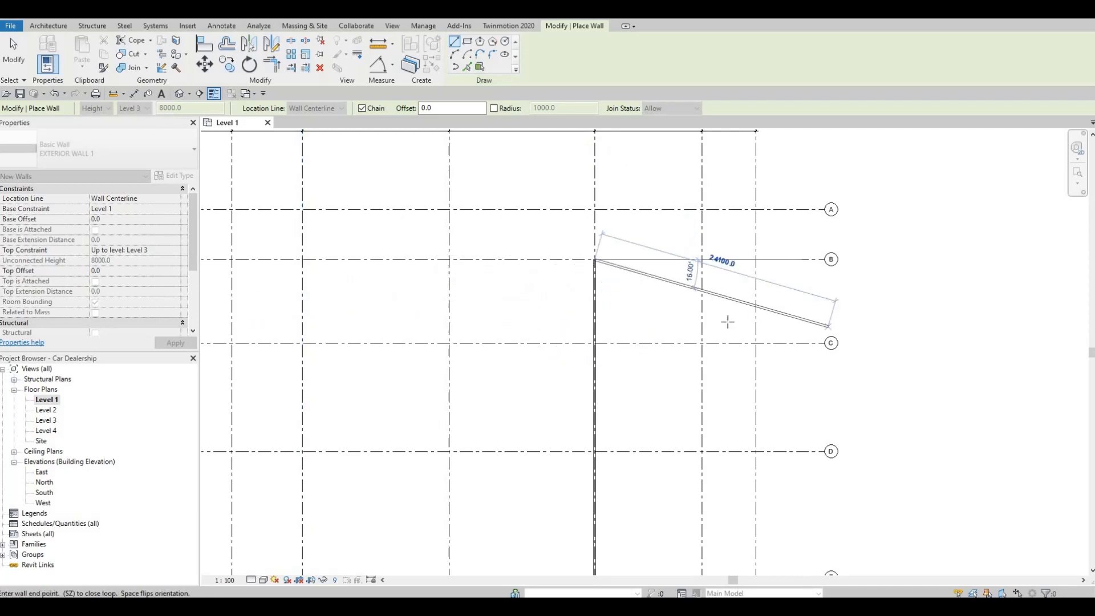
# - Continue the exterior wall chain along grid B to grid 5, and up grid 5 to the grid A intersection
pyautogui.scroll(-4, 725, 317)
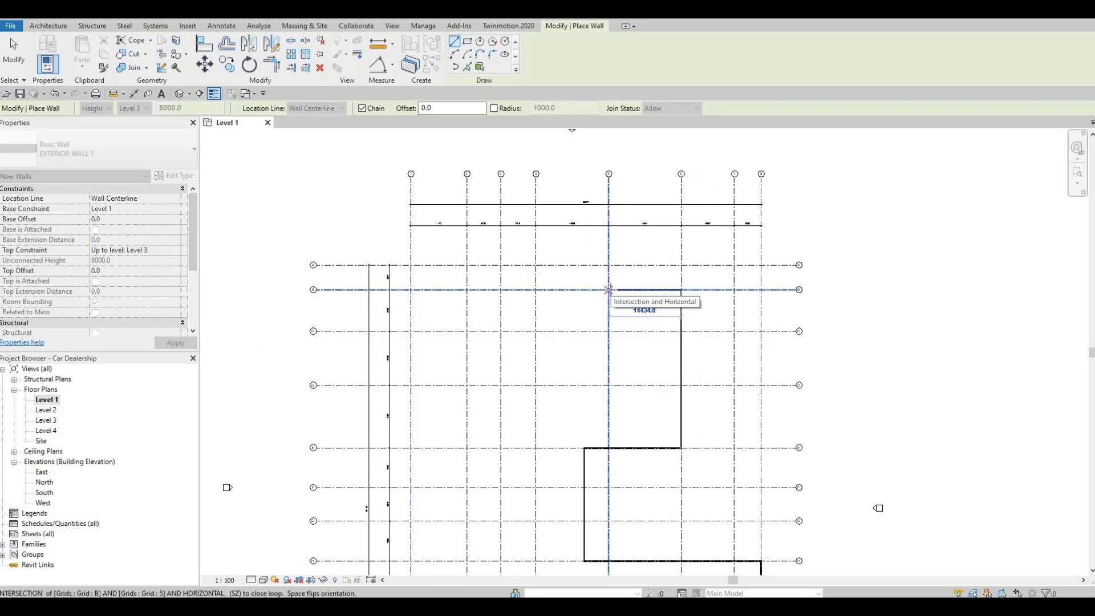
pyautogui.click(608, 290)
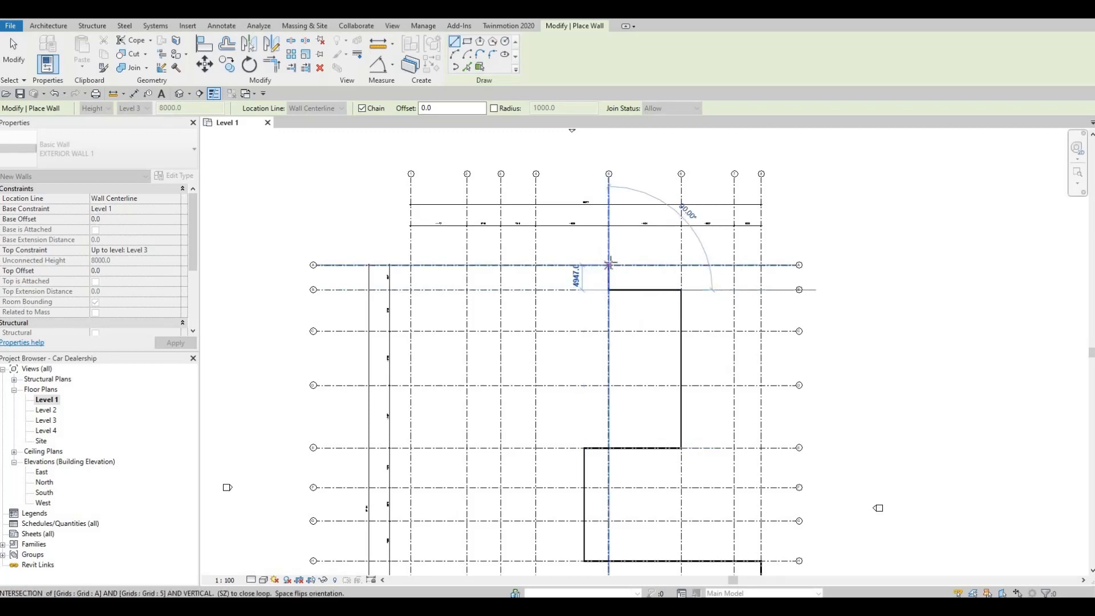
pyautogui.scroll(2, 608, 265)
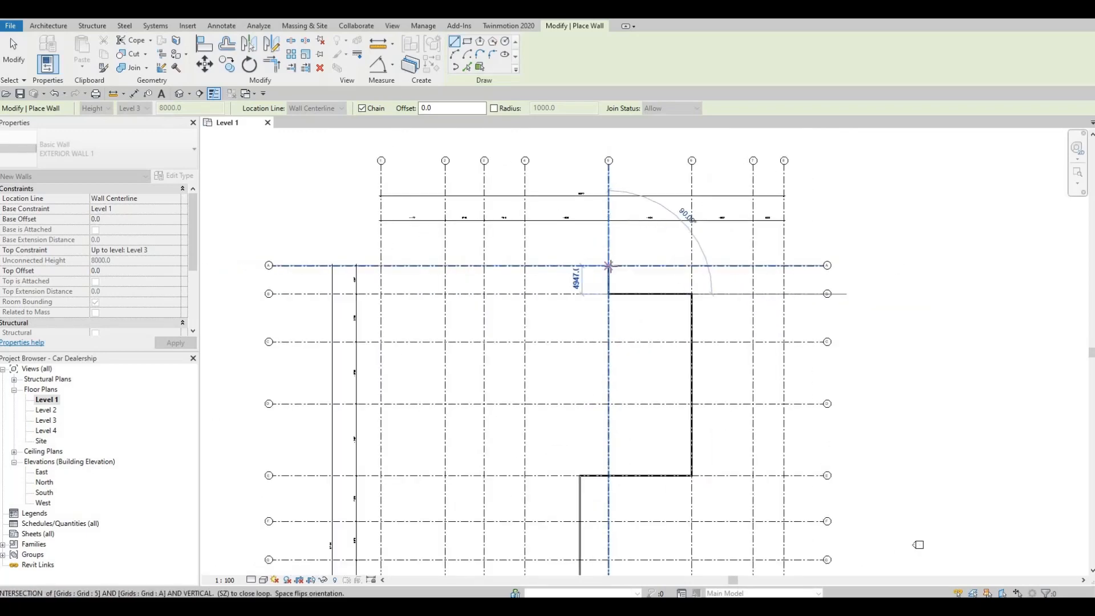
pyautogui.click(608, 264)
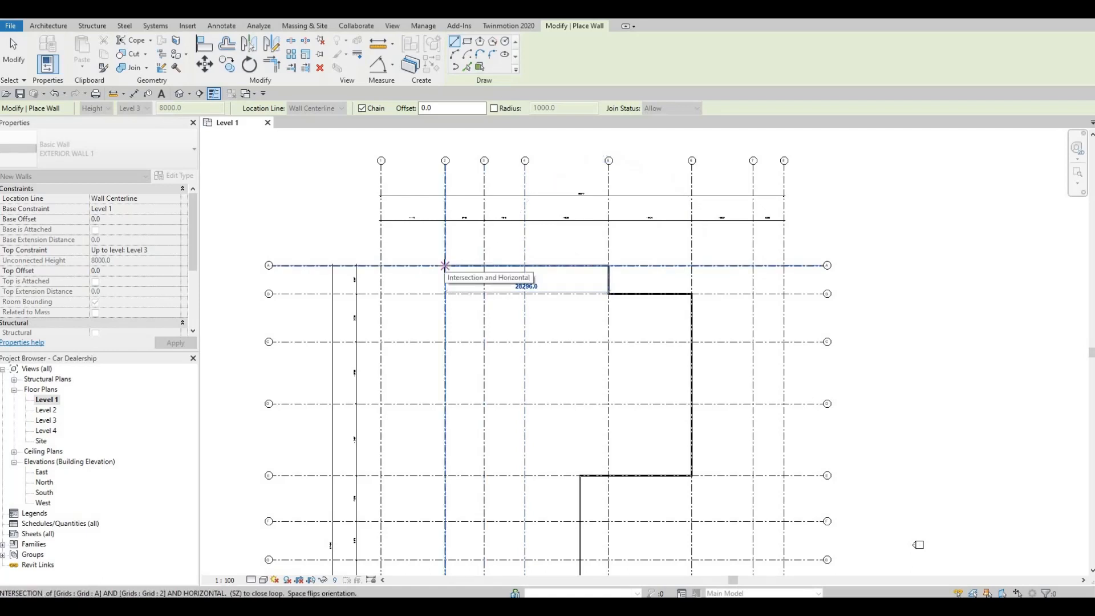
# - Run the wall chain along grid A to the grid 2 intersection, and down grid 2 to grid E
pyautogui.click(445, 266)
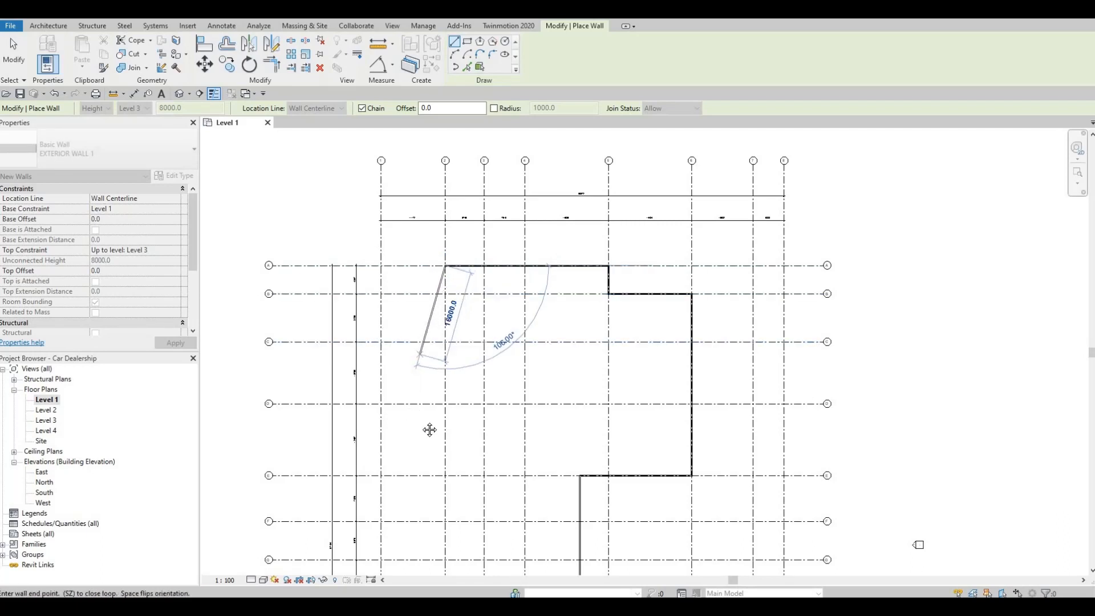
pyautogui.moveTo(457, 370); pyautogui.dragTo(482, 299, button='middle')
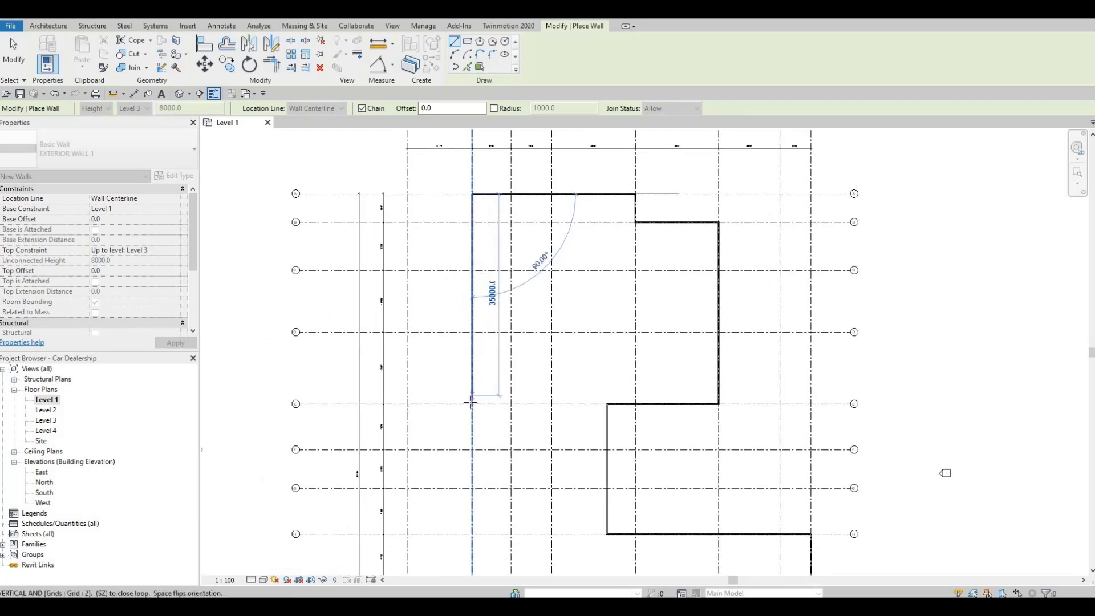
pyautogui.click(471, 403)
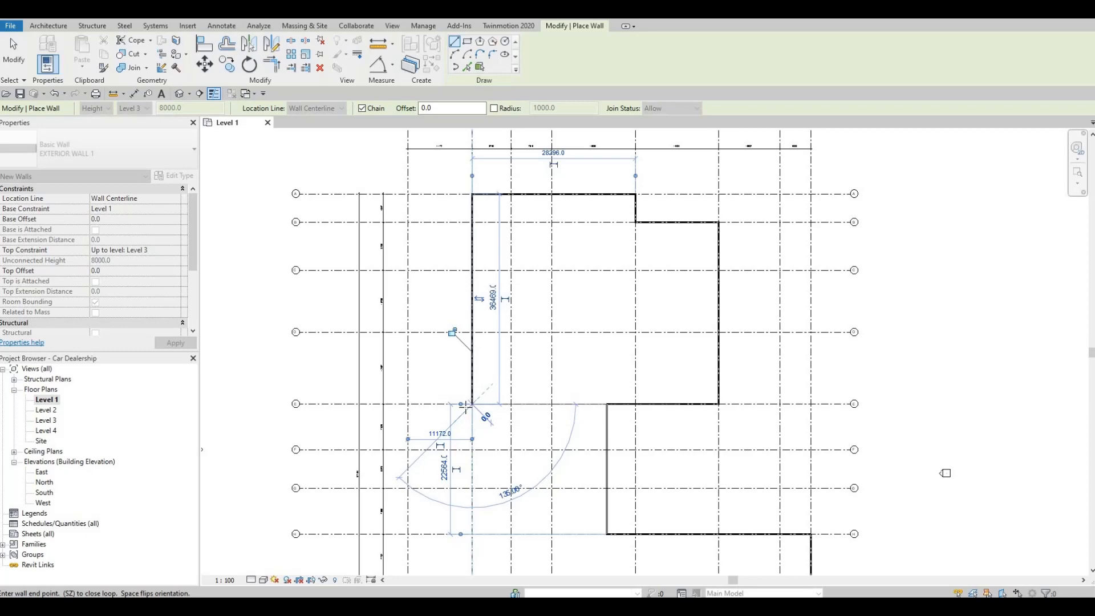
# - Run the wall chain along grid E to grid 1 and down grid 1 to the lowest horizontal wall's free end, closing the outline
pyautogui.click(408, 403)
pyautogui.scroll(-2, 412, 422)
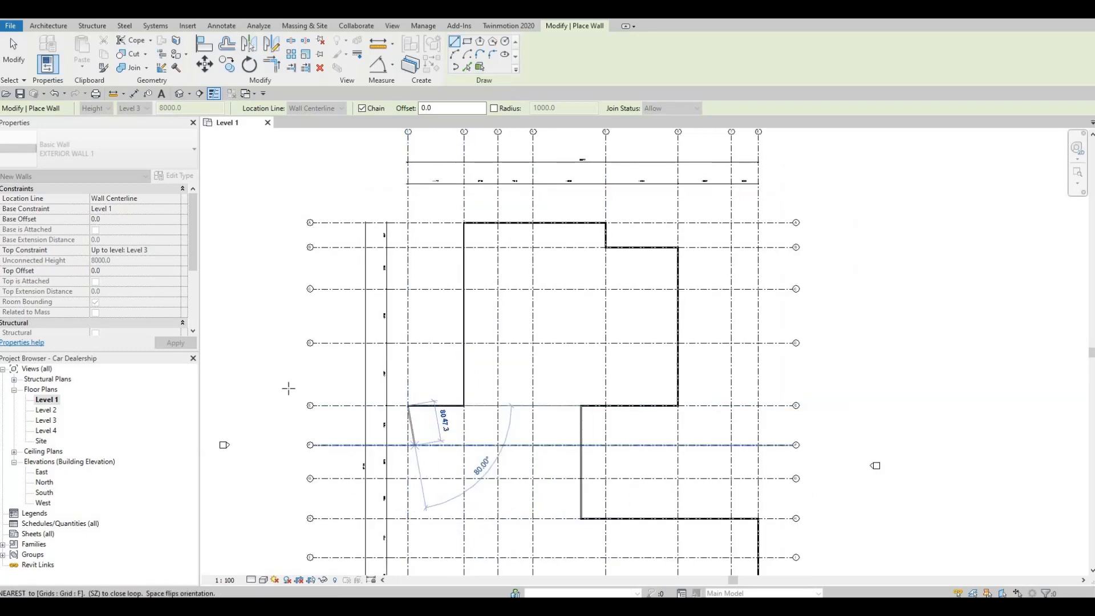
pyautogui.moveTo(409, 443); pyautogui.dragTo(413, 319, button='middle')
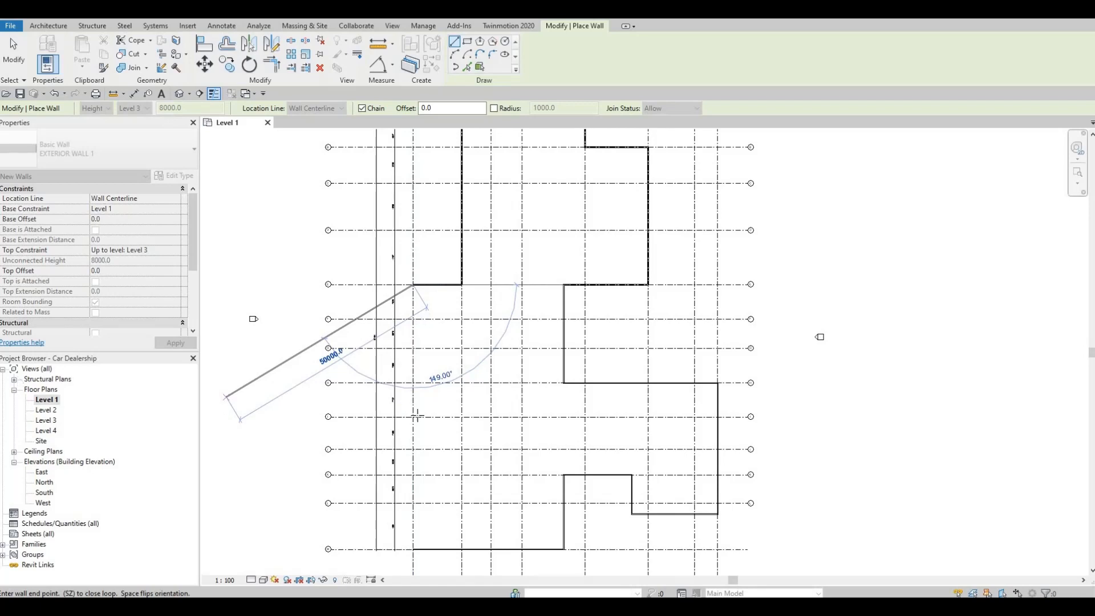
pyautogui.moveTo(417, 515); pyautogui.dragTo(427, 398, button='middle')
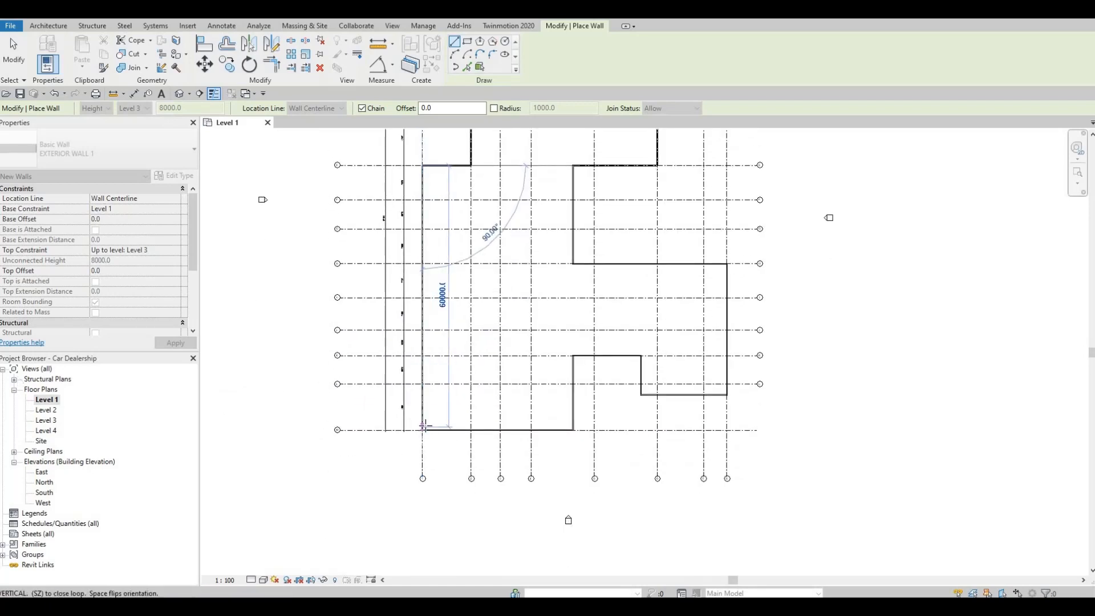
pyautogui.scroll(2, 424, 430)
pyautogui.click(423, 430)
pyautogui.press('Escape')
pyautogui.press('Escape')
pyautogui.press('Escape')
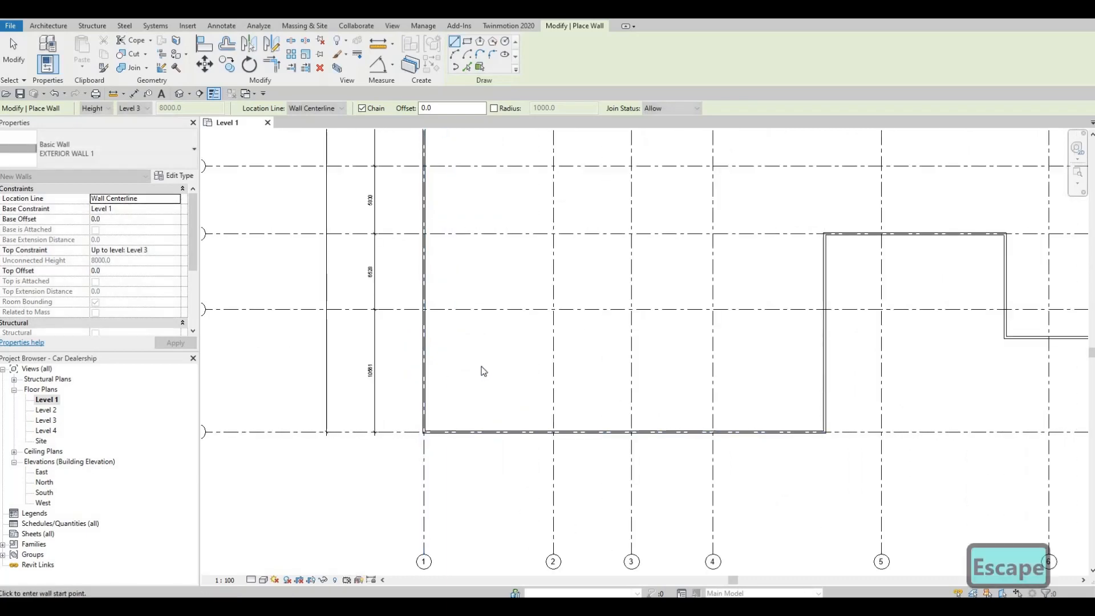
# - Examine the closed exterior wall outline on the Level 1 plan, checking its upper and lower parts against the grids
pyautogui.scroll(-2, 571, 342)
pyautogui.scroll(-1, 559, 392)
pyautogui.moveTo(565, 357); pyautogui.dragTo(552, 387, button='middle')
pyautogui.scroll(-2, 557, 362)
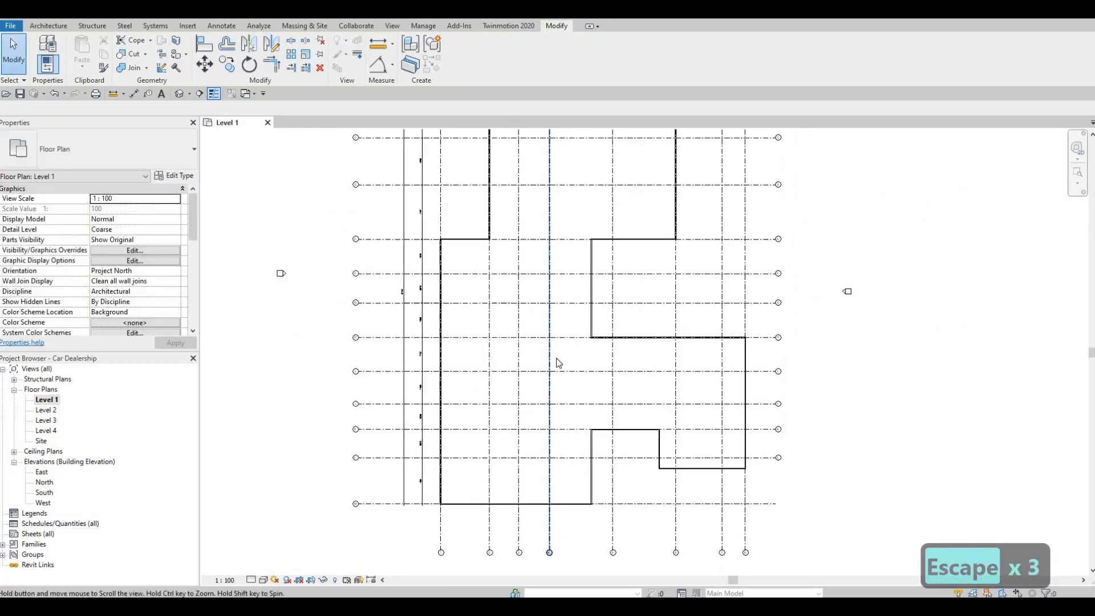
pyautogui.moveTo(558, 331); pyautogui.dragTo(548, 371, button='middle')
pyautogui.scroll(-1, 548, 371)
pyautogui.moveTo(593, 337); pyautogui.dragTo(609, 311, button='middle')
pyautogui.scroll(-2, 601, 305)
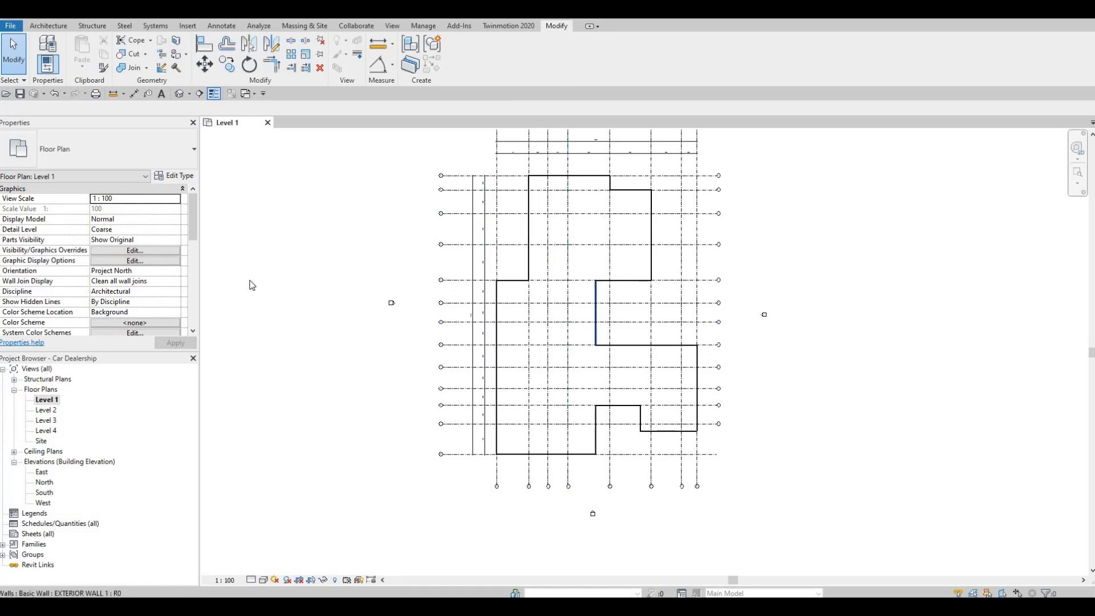
pyautogui.click(593, 314)
pyautogui.press('Escape')
pyautogui.press('Escape')
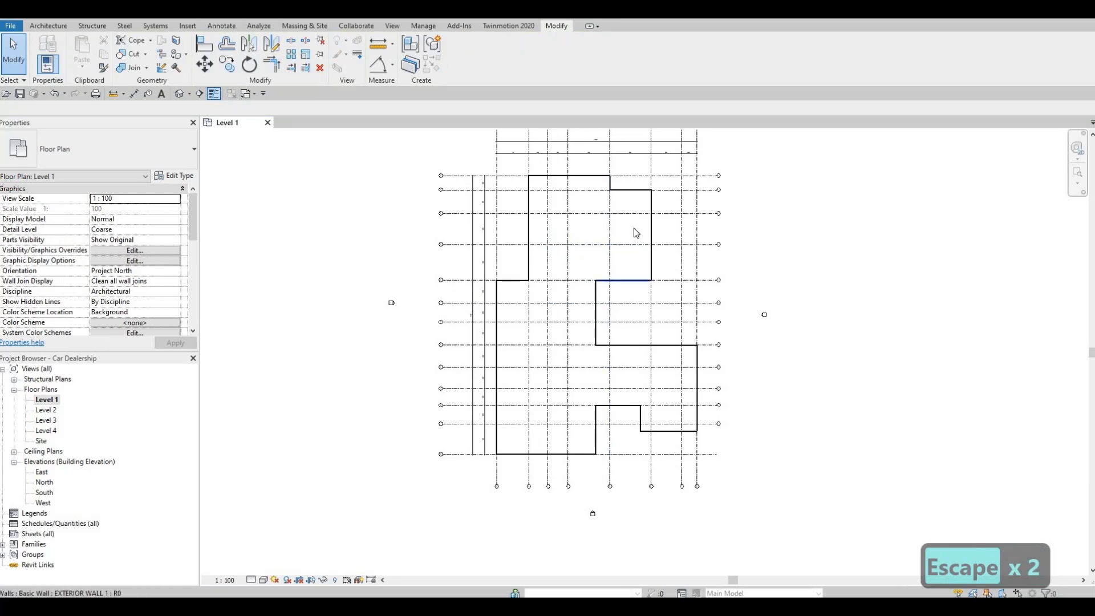
pyautogui.moveTo(605, 208); pyautogui.dragTo(597, 265, button='middle')
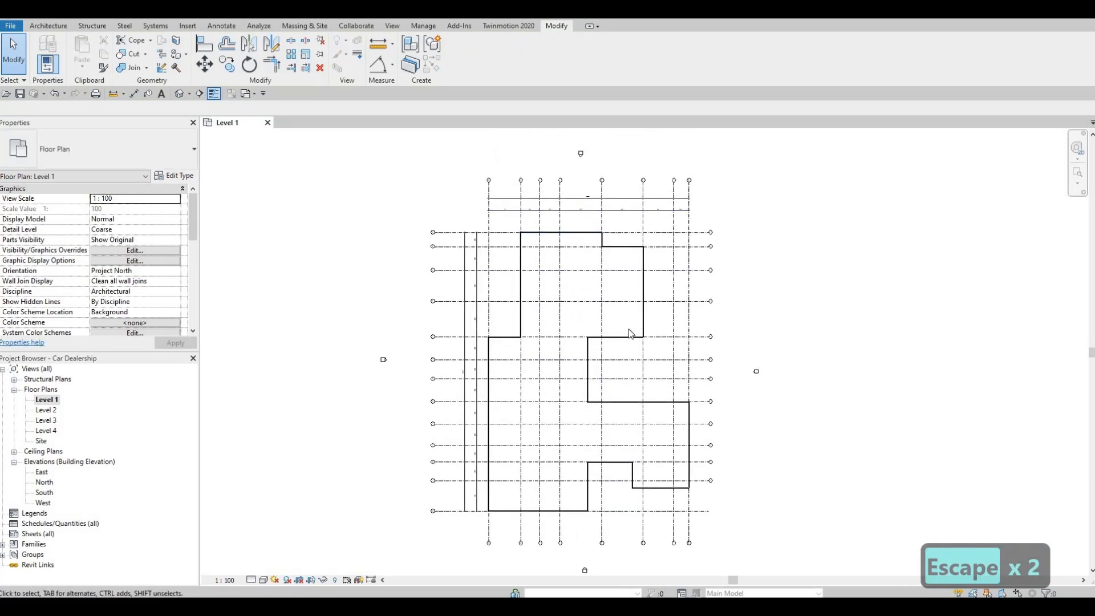
pyautogui.scroll(2, 584, 337)
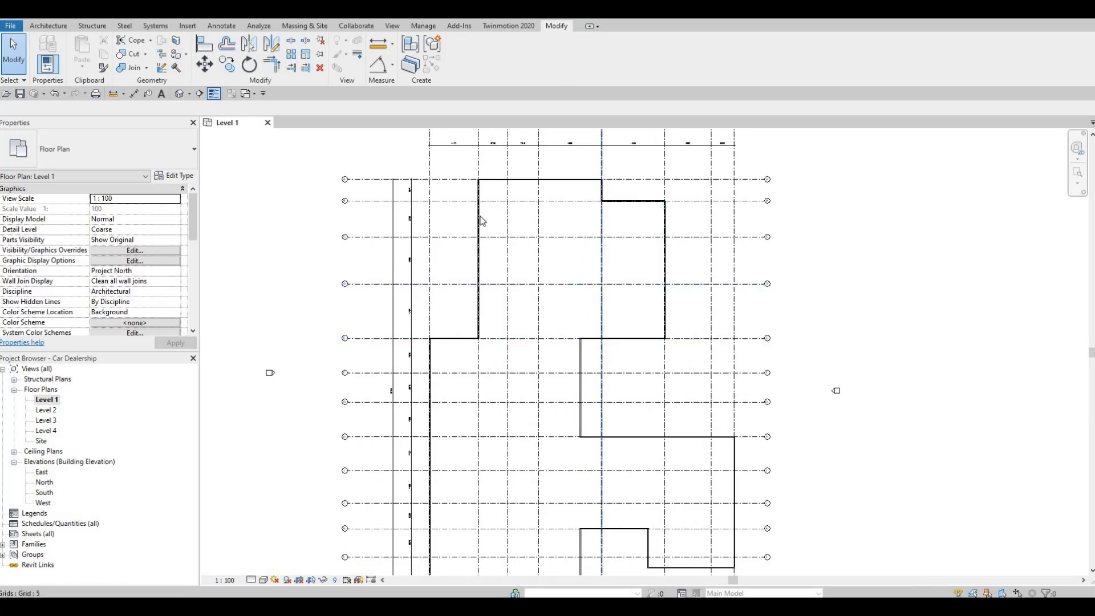
pyautogui.scroll(-1, 561, 491)
pyautogui.moveTo(561, 490); pyautogui.dragTo(557, 377, button='middle')
pyautogui.moveTo(569, 337); pyautogui.dragTo(561, 360, button='middle')
pyautogui.scroll(-1, 536, 288)
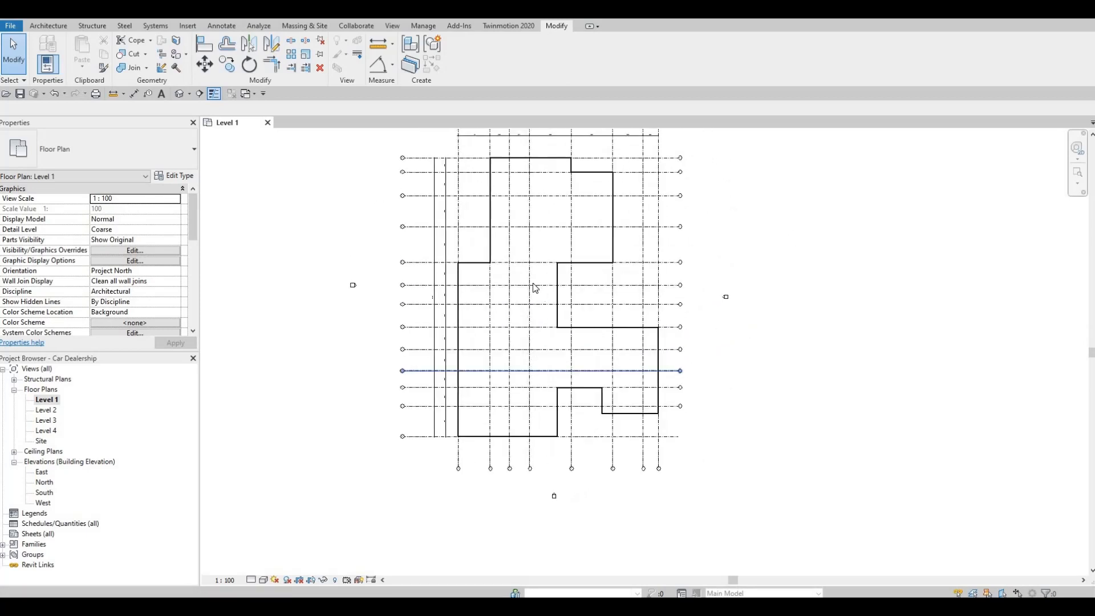
pyautogui.moveTo(511, 254); pyautogui.dragTo(501, 267, button='middle')
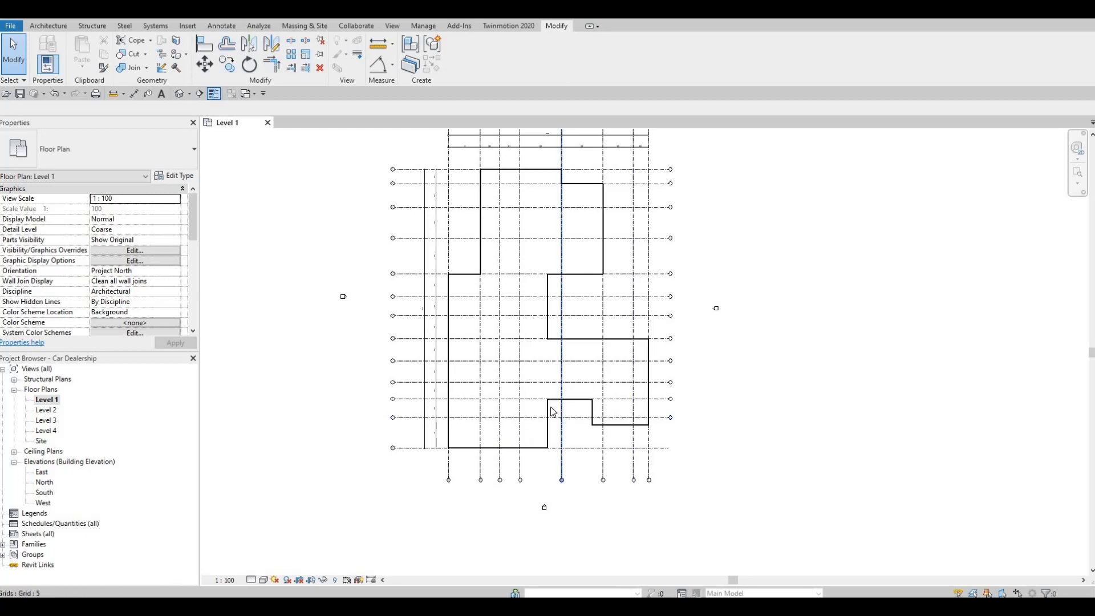
pyautogui.scroll(3, 551, 411)
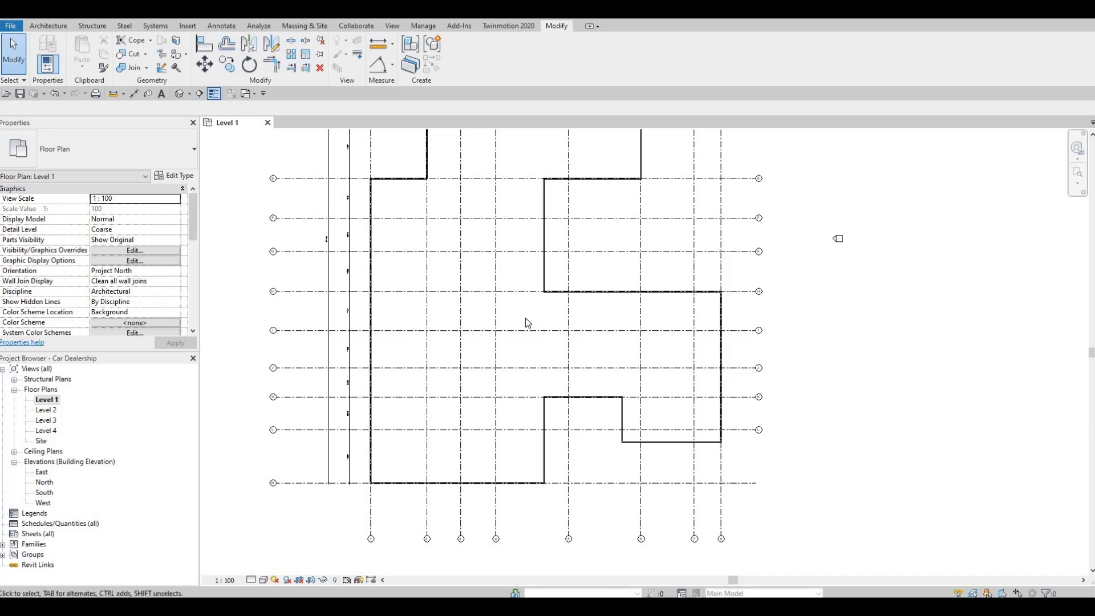
pyautogui.scroll(-2, 469, 371)
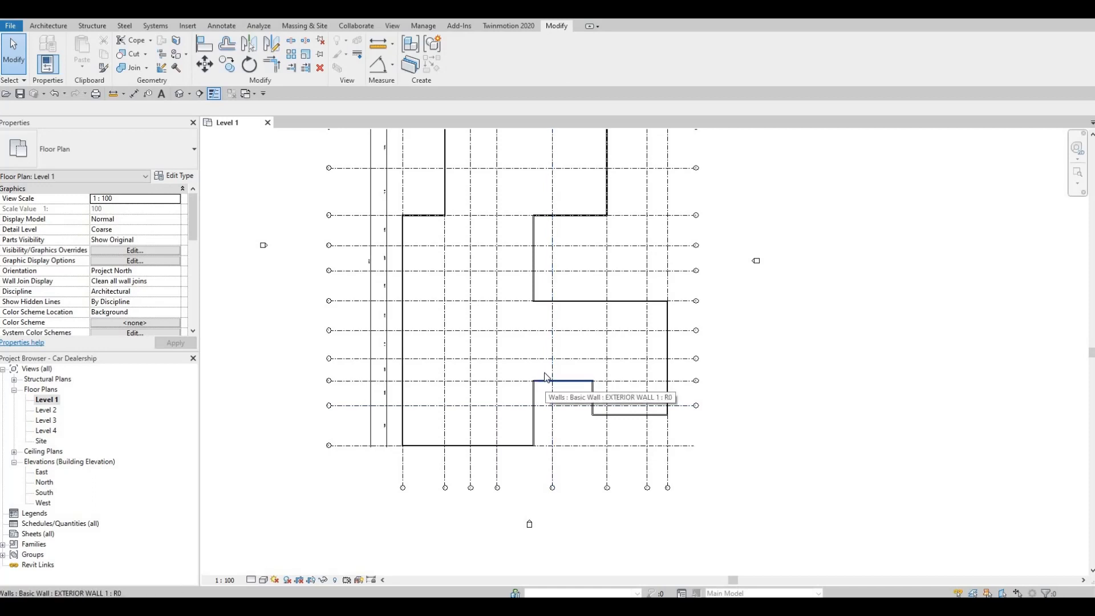
pyautogui.scroll(3, 548, 350)
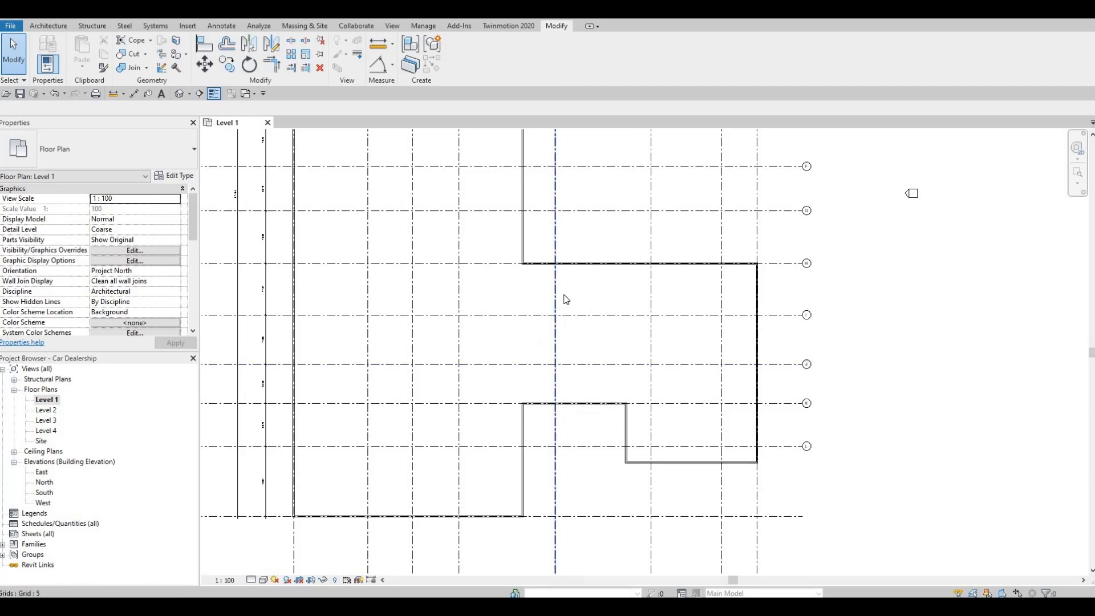
pyautogui.moveTo(598, 323); pyautogui.dragTo(614, 434, button='middle')
pyautogui.scroll(-1, 536, 302)
pyautogui.moveTo(418, 330); pyautogui.dragTo(429, 356, button='middle')
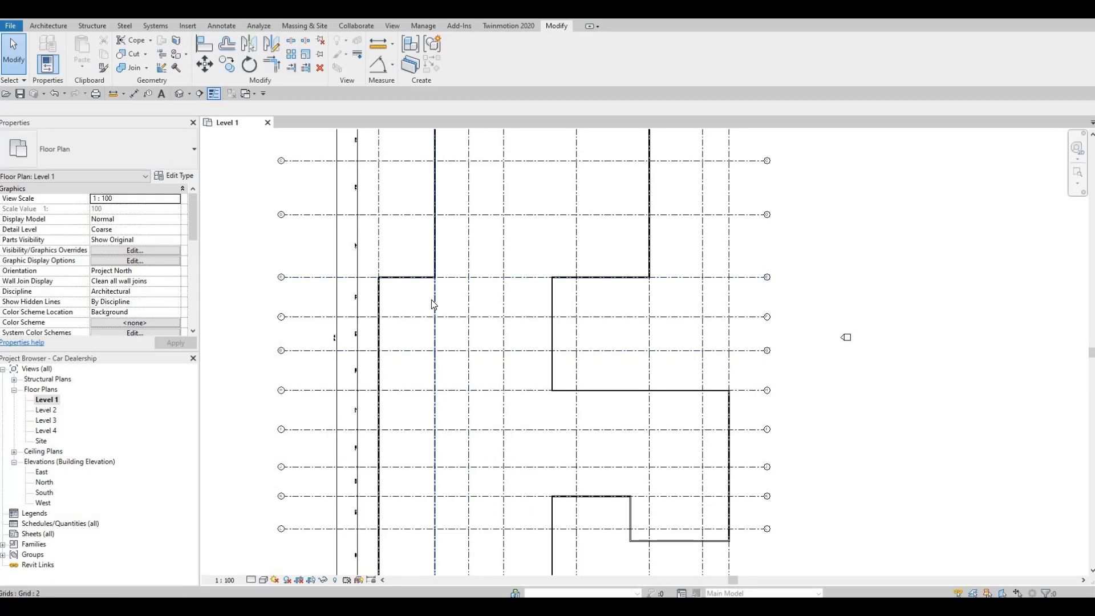
pyautogui.moveTo(426, 483); pyautogui.dragTo(516, 336, button='middle')
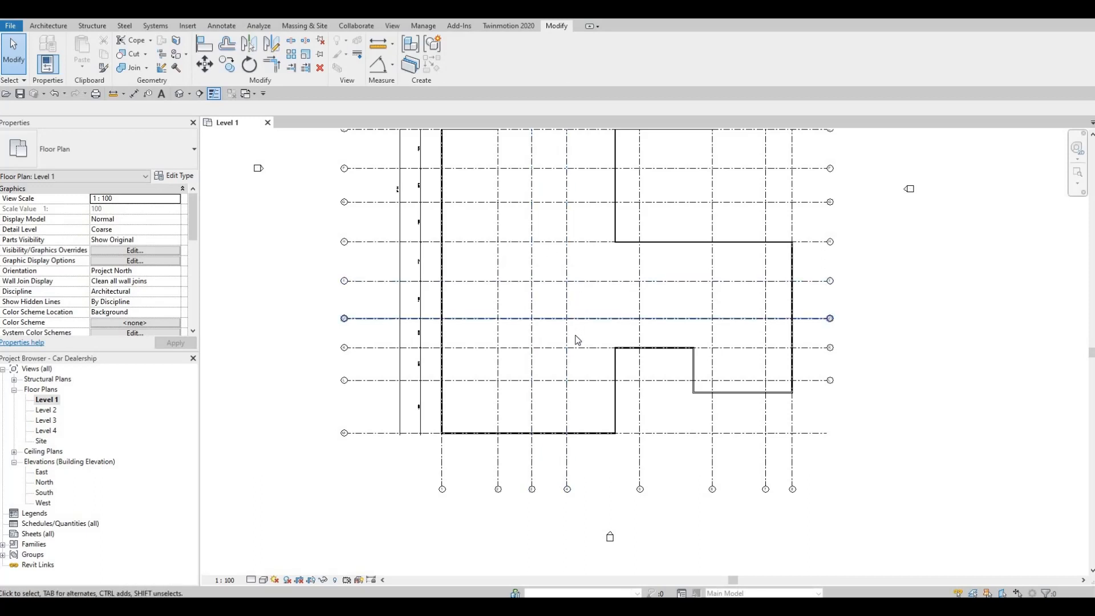
pyautogui.moveTo(584, 361); pyautogui.dragTo(608, 347, button='middle')
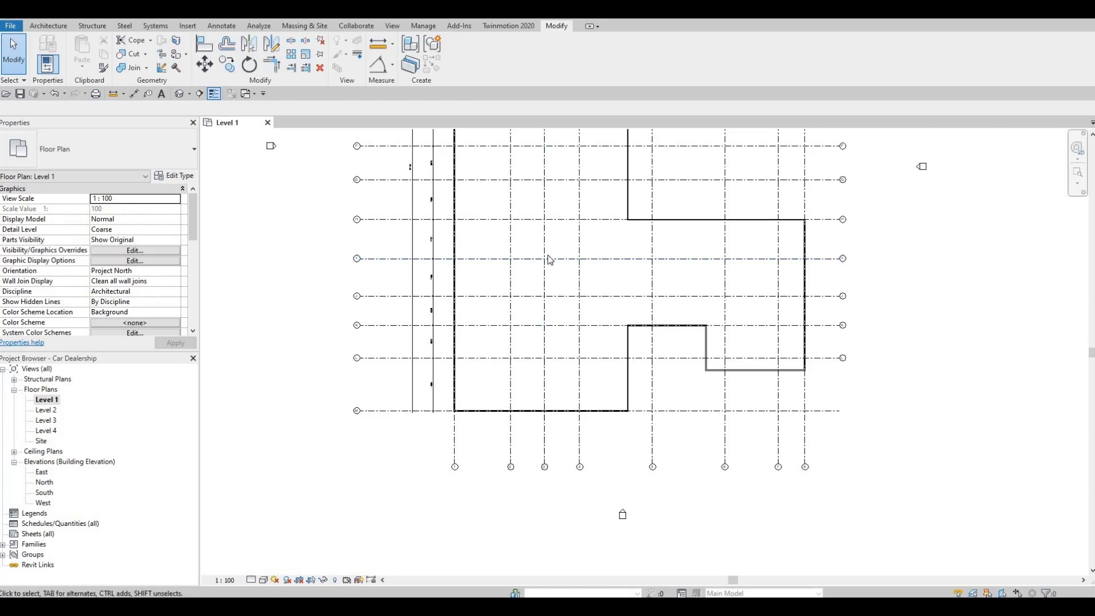
pyautogui.moveTo(549, 260); pyautogui.dragTo(554, 392, button='middle')
pyautogui.scroll(-1, 568, 313)
pyautogui.moveTo(562, 332); pyautogui.dragTo(535, 401, button='middle')
pyautogui.moveTo(560, 265); pyautogui.dragTo(529, 376, button='middle')
pyautogui.scroll(-1, 529, 377)
pyautogui.moveTo(526, 268); pyautogui.dragTo(510, 314, button='middle')
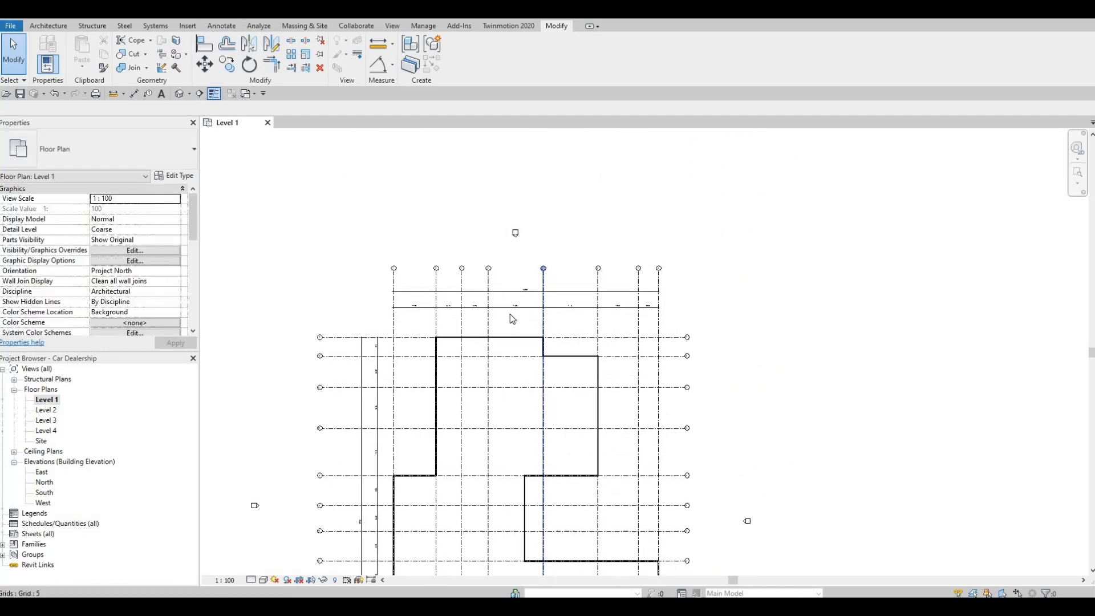
pyautogui.moveTo(522, 388); pyautogui.dragTo(524, 306, button='middle')
pyautogui.scroll(3, 539, 294)
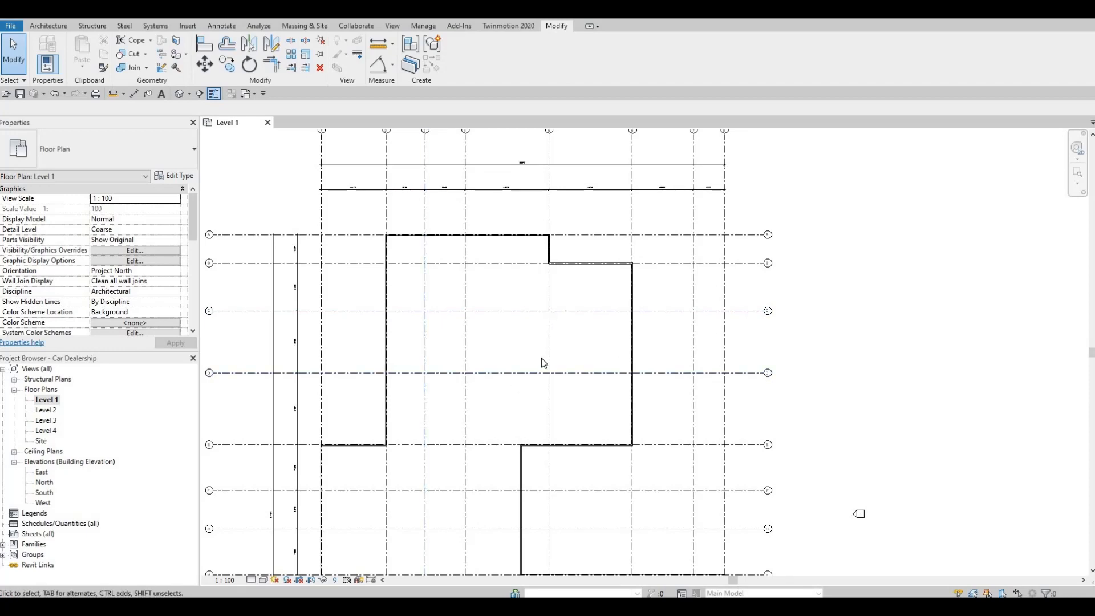
pyautogui.moveTo(456, 460); pyautogui.dragTo(551, 321, button='middle')
pyautogui.scroll(-1, 551, 320)
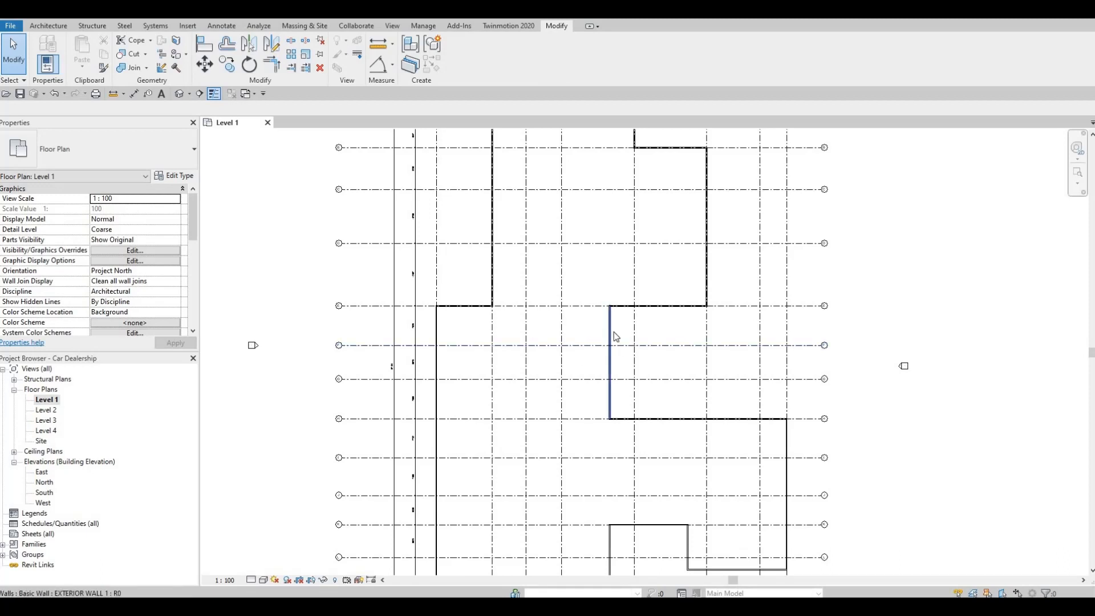
pyautogui.moveTo(622, 310); pyautogui.dragTo(596, 407, button='middle')
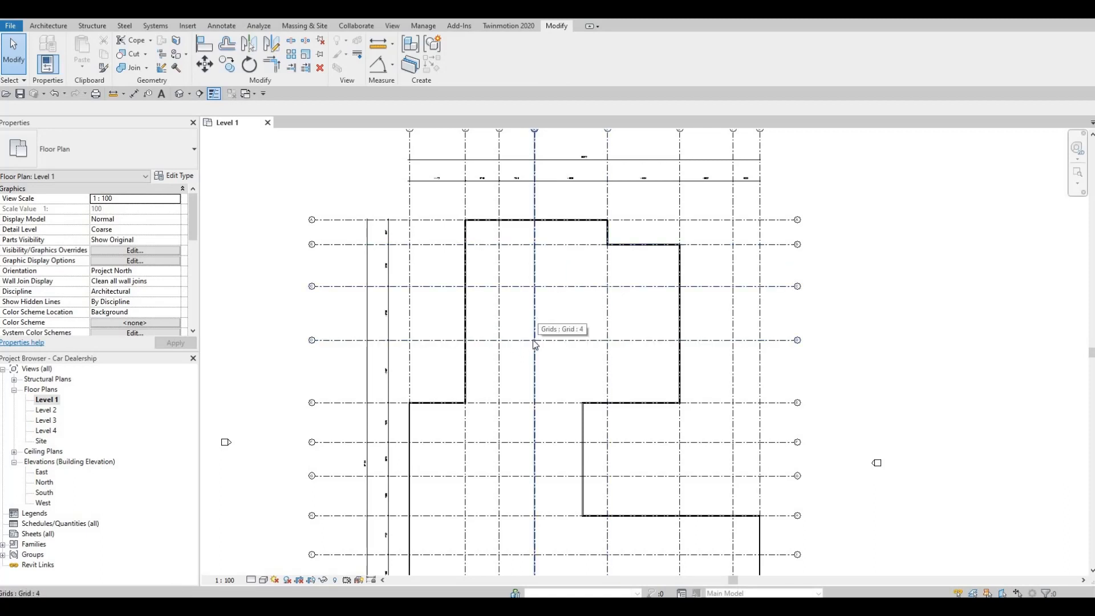
pyautogui.moveTo(556, 290); pyautogui.dragTo(550, 309, button='middle')
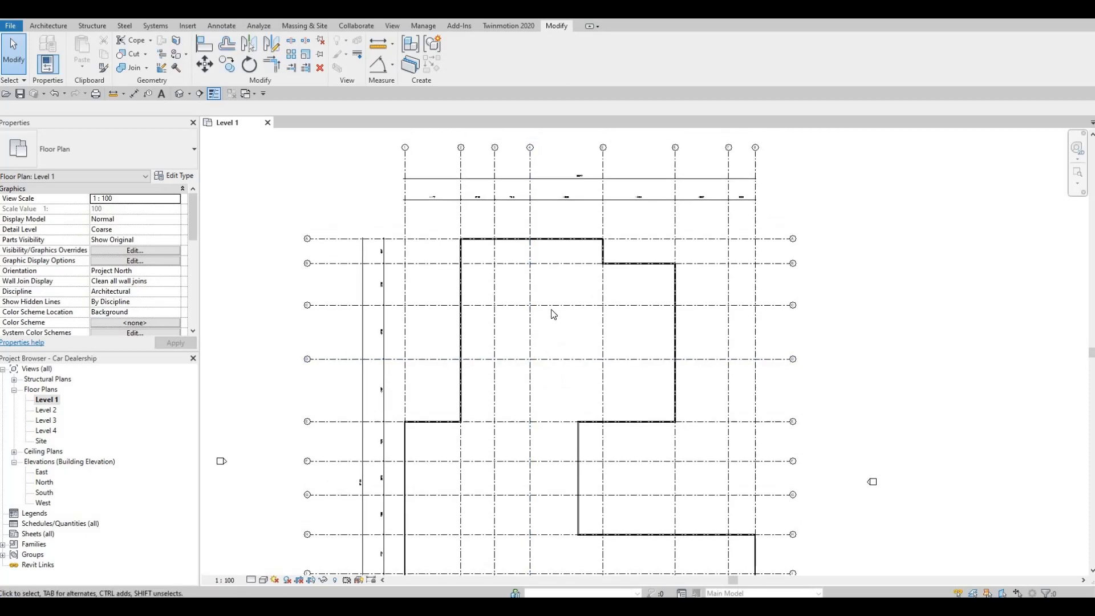
pyautogui.scroll(3, 547, 367)
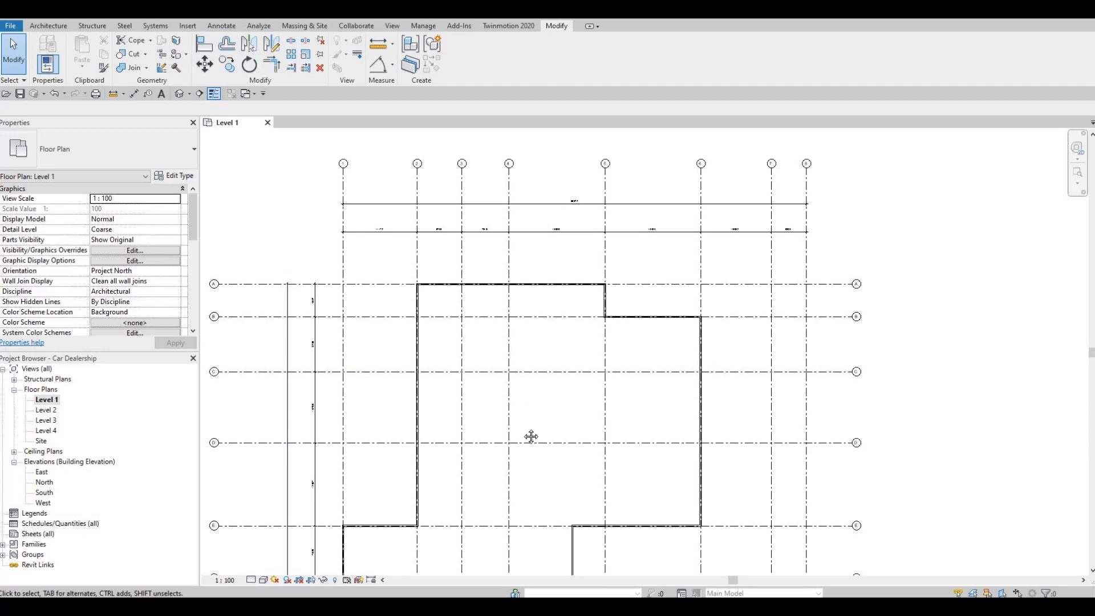
pyautogui.scroll(-5, 516, 388)
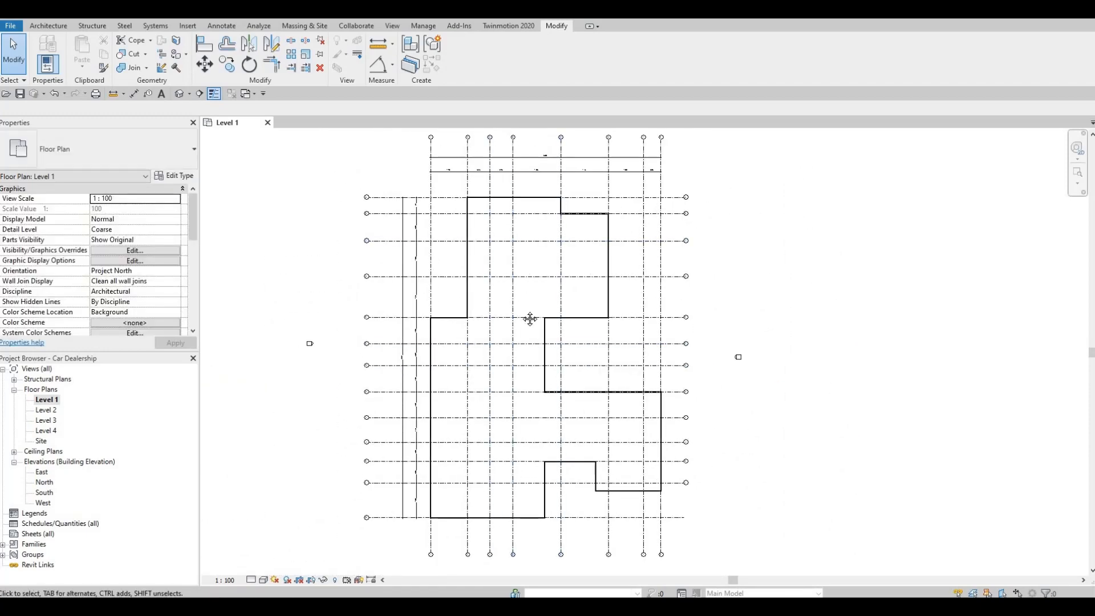
pyautogui.moveTo(530, 319); pyautogui.dragTo(536, 341, button='middle')
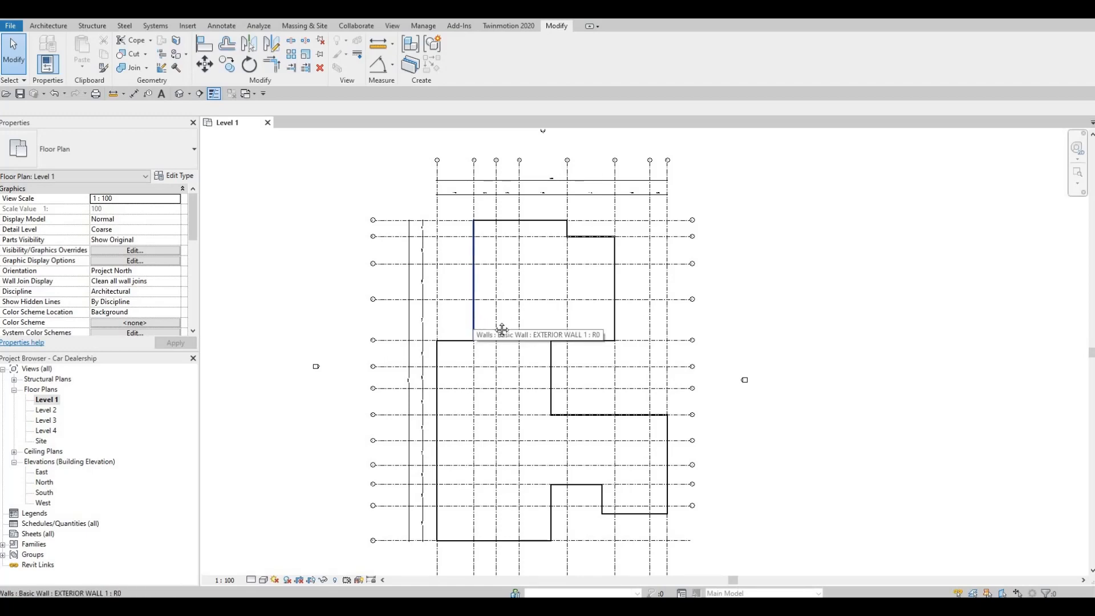
pyautogui.scroll(4, 501, 334)
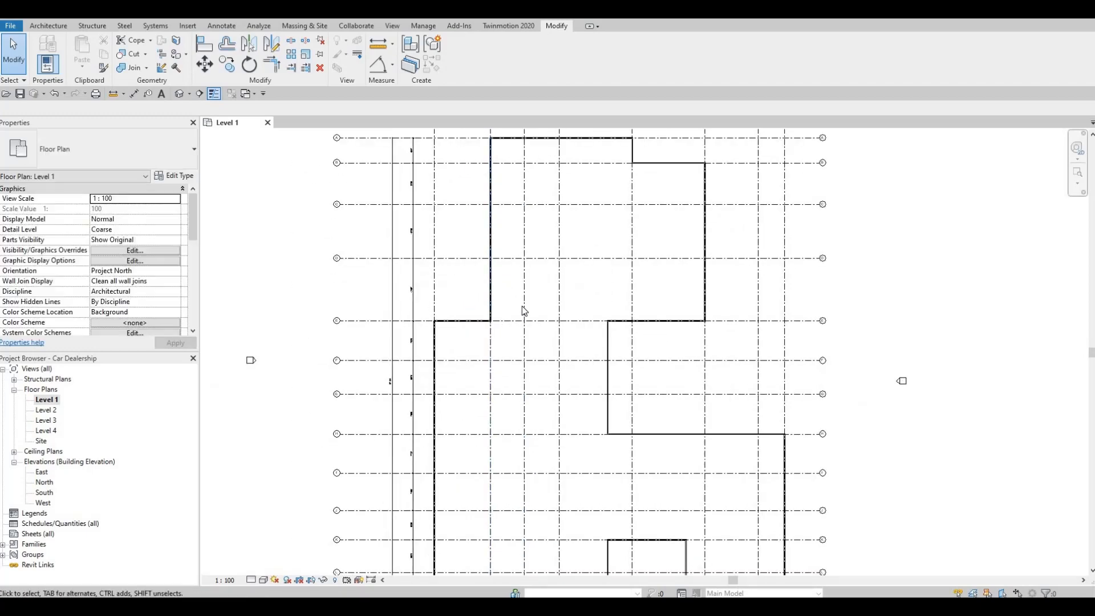
pyautogui.moveTo(524, 311); pyautogui.dragTo(532, 266, button='middle')
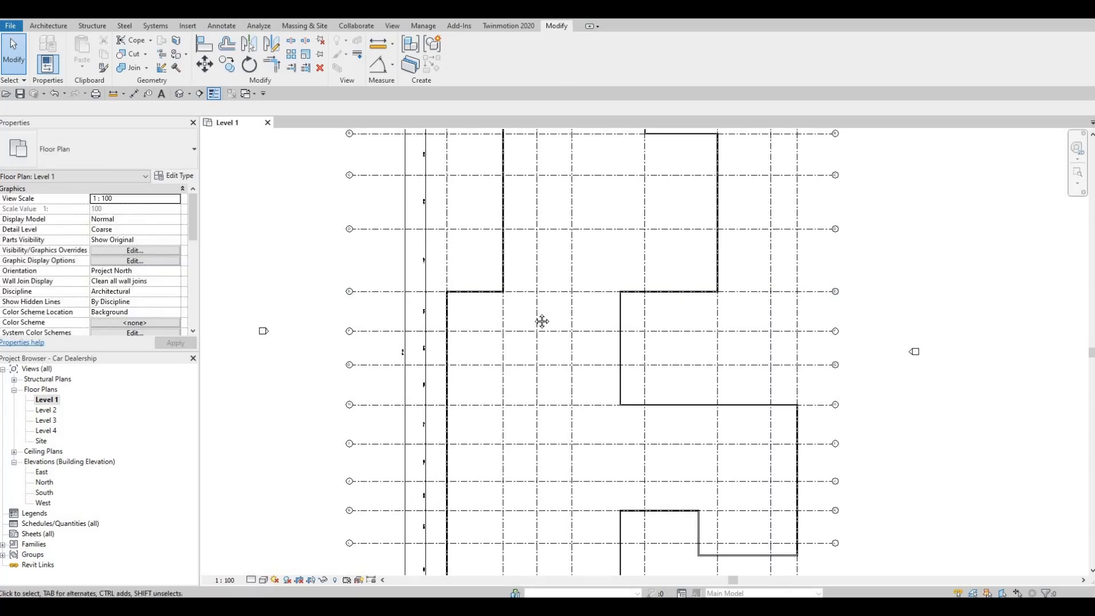
pyautogui.moveTo(542, 321); pyautogui.dragTo(551, 275, button='middle')
pyautogui.moveTo(545, 405); pyautogui.dragTo(545, 359, button='middle')
pyautogui.press('F1')
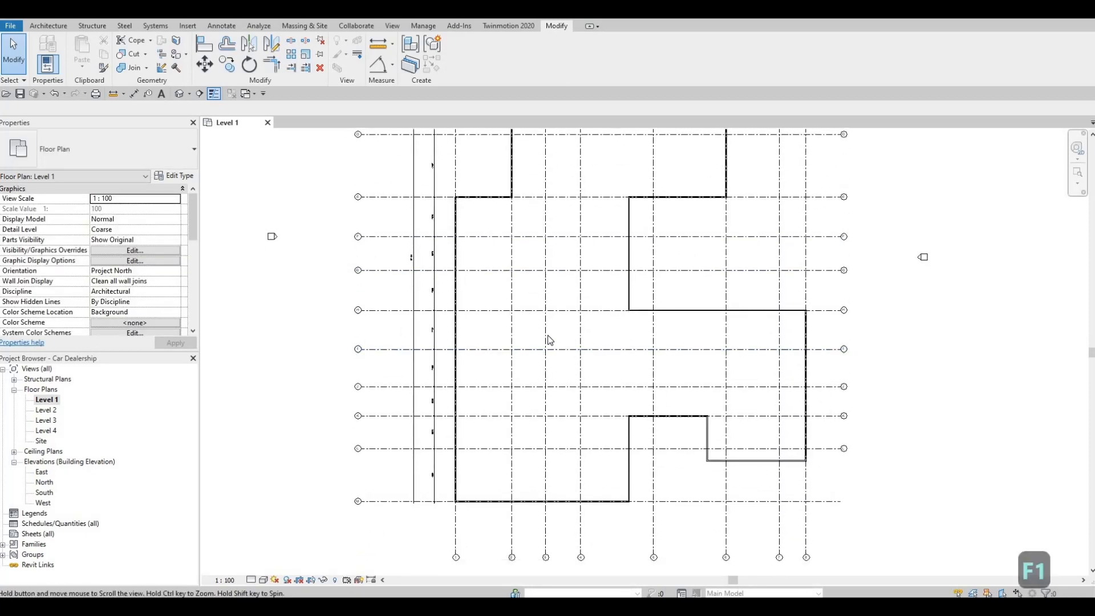
# - Duplicate the EXTERIOR WALL 1 wall type as a new type named INTERIOR WALL 1
pyautogui.scroll(4, 571, 365)
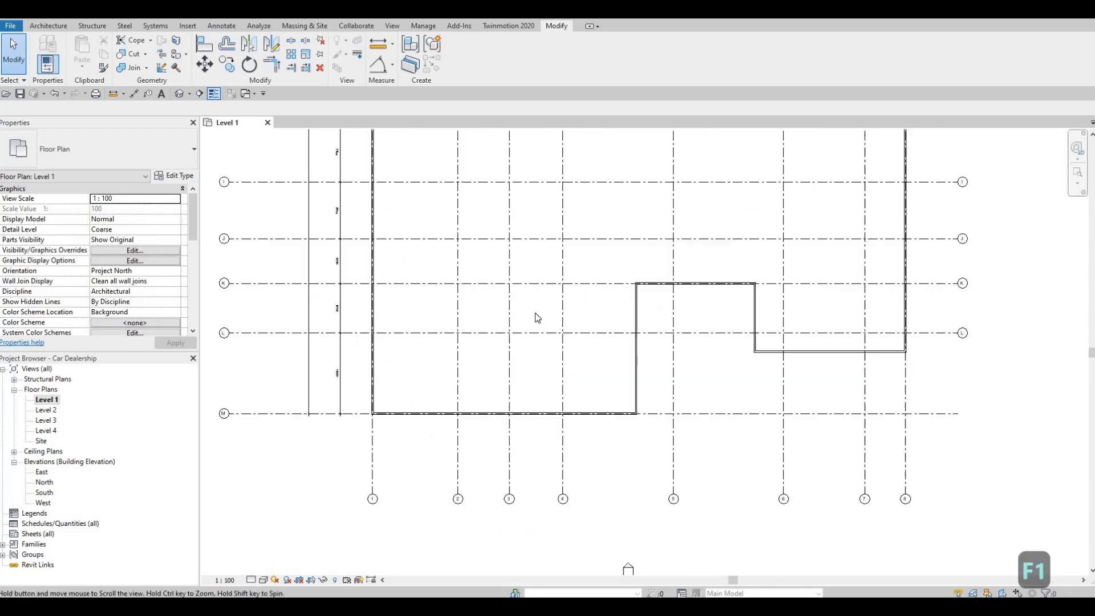
pyautogui.scroll(-2, 535, 313)
pyautogui.moveTo(535, 312); pyautogui.dragTo(521, 343, button='middle')
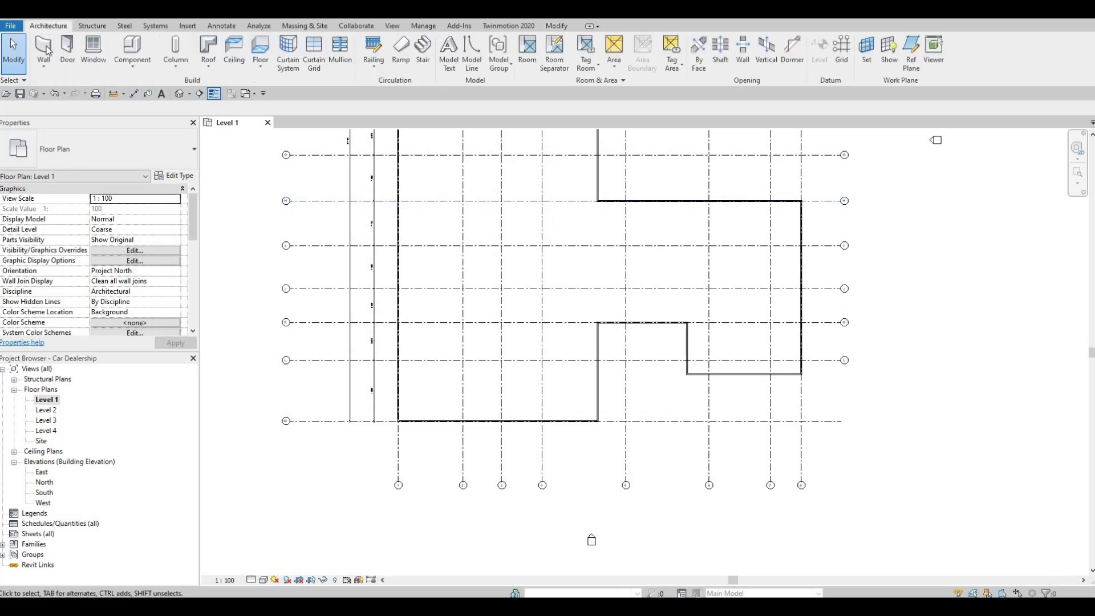
pyautogui.click(55, 67)
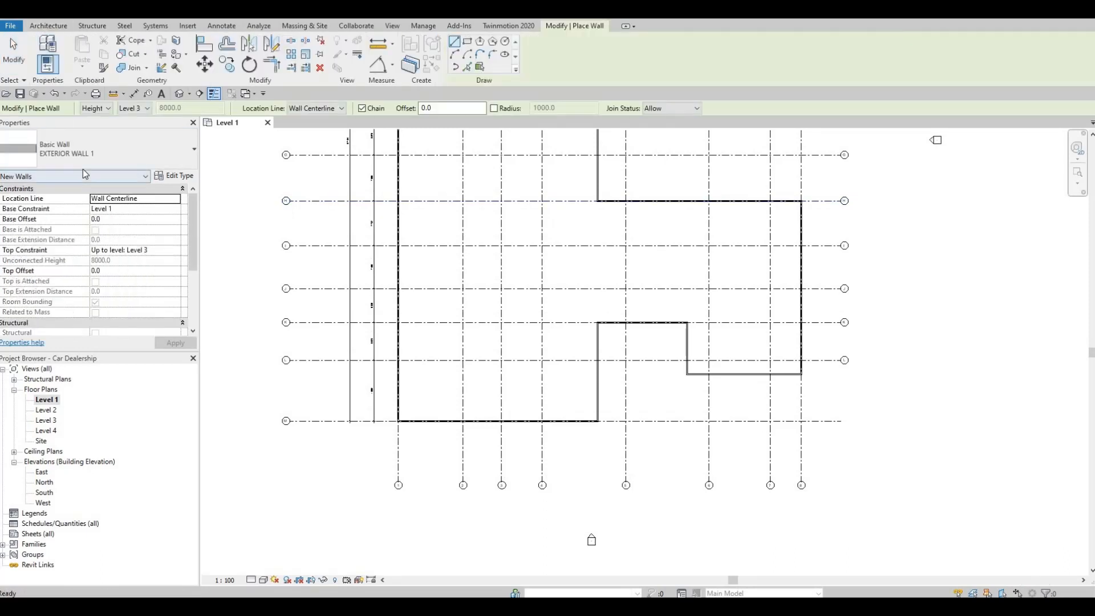
pyautogui.click(181, 177)
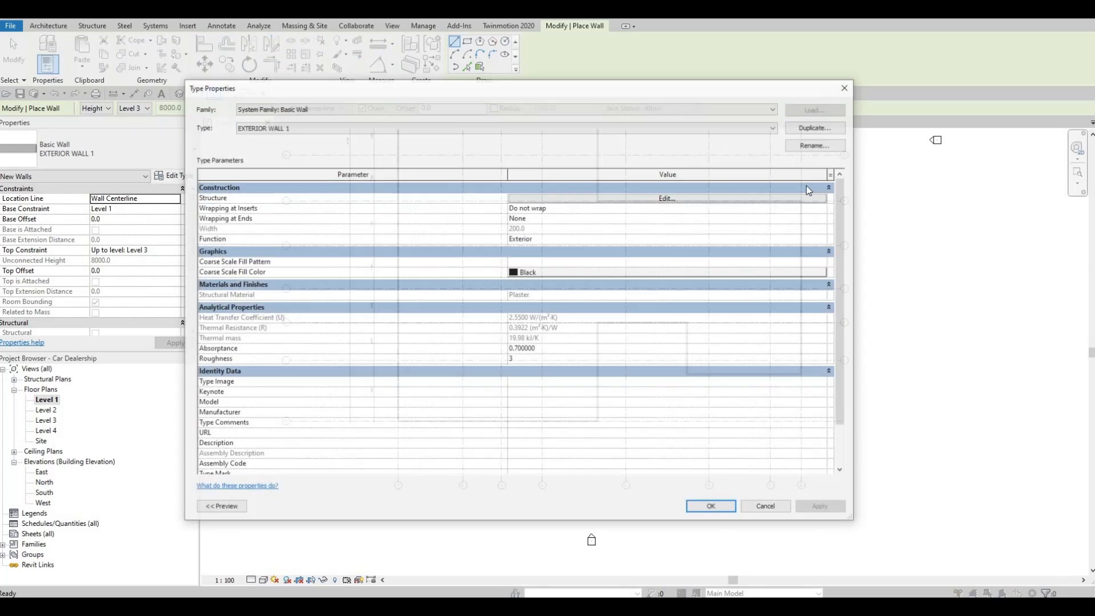
pyautogui.click(816, 127)
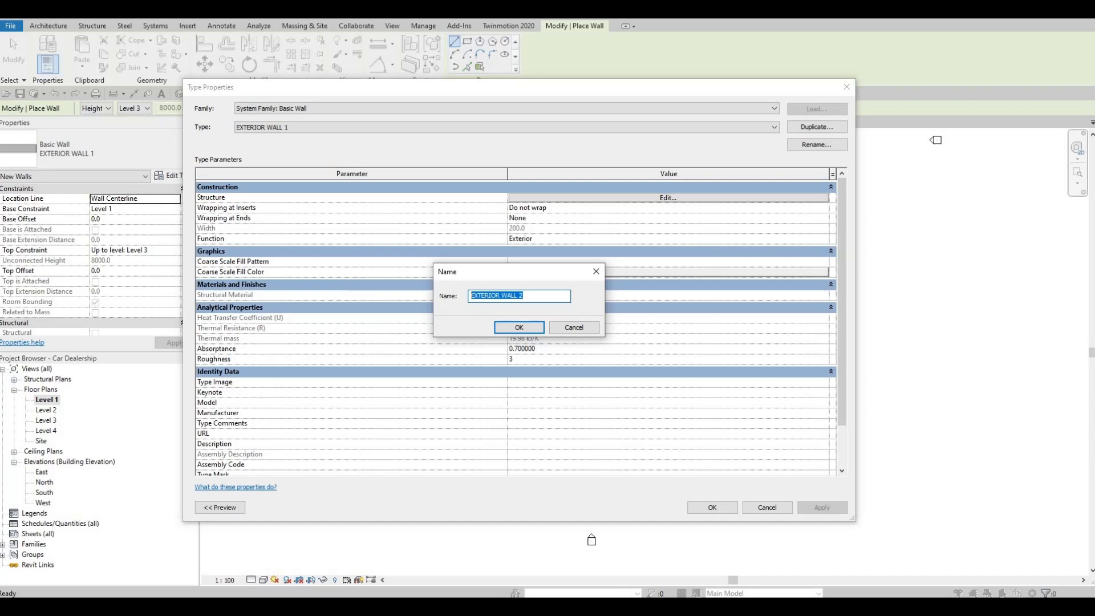
pyautogui.write('INTERIOR W')
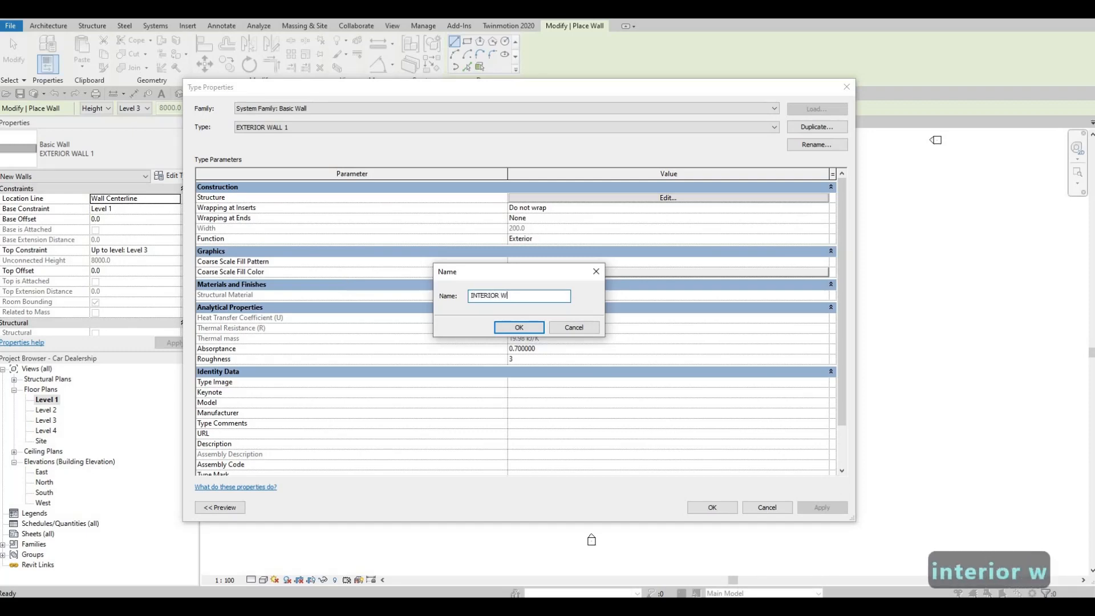
pyautogui.write('ALL 1')
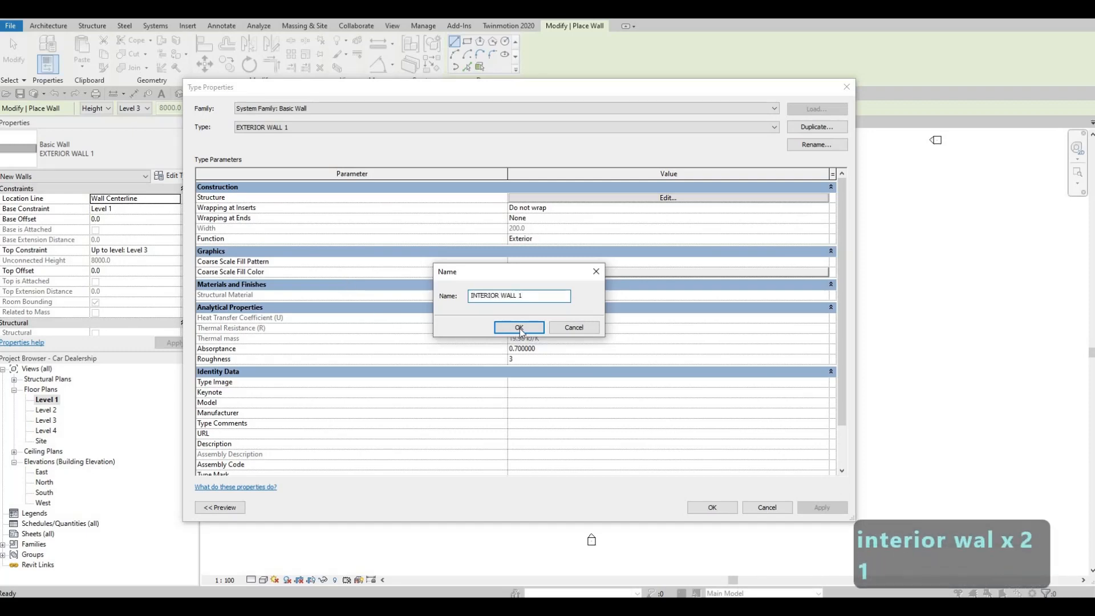
pyautogui.click(519, 327)
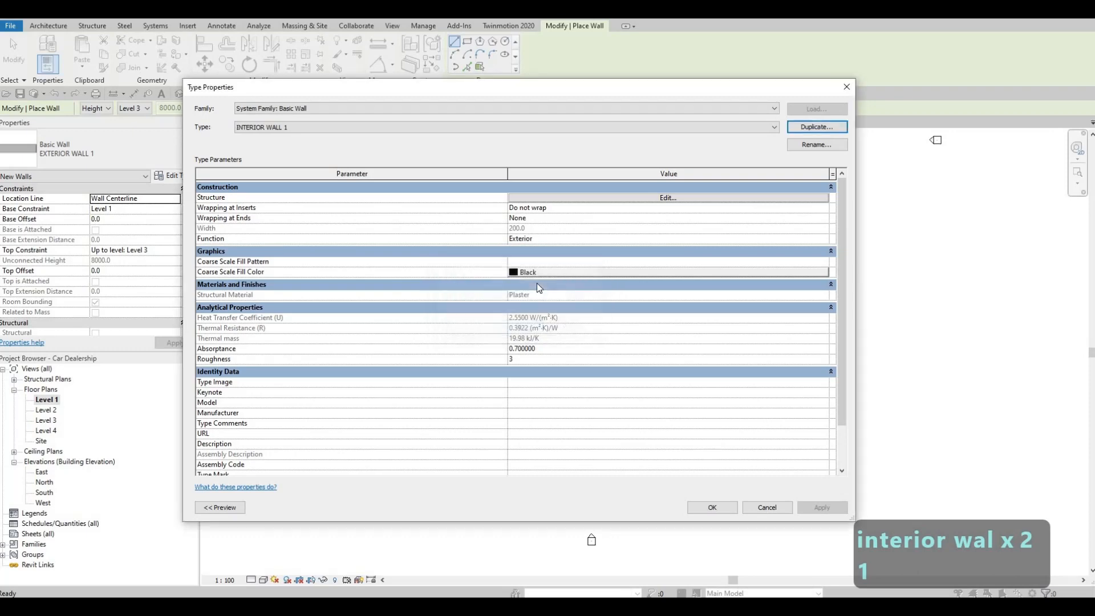
# - Set the structure layer material of INTERIOR WALL 1 to Gypsum Wall Board and accept the type settings
pyautogui.click(650, 197)
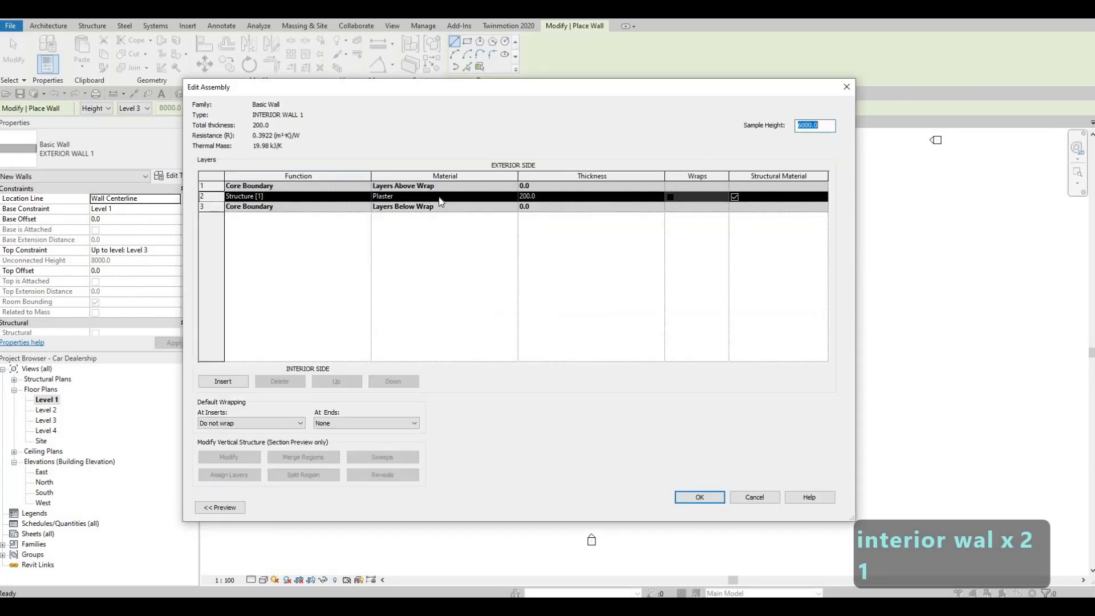
pyautogui.click(501, 196)
pyautogui.click(512, 196)
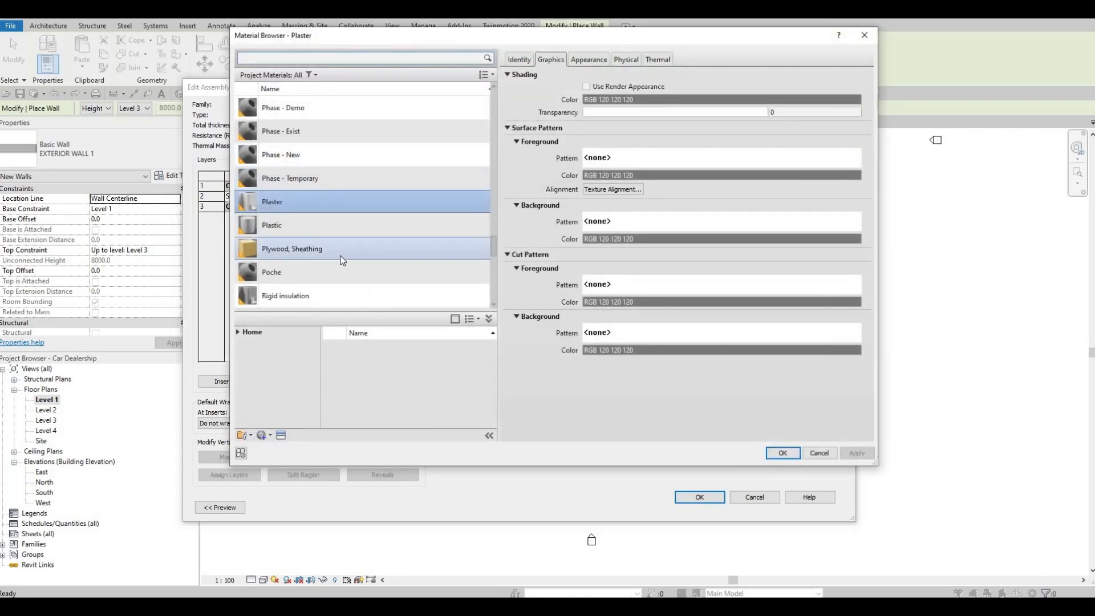
pyautogui.scroll(-2, 295, 110)
pyautogui.click(307, 62)
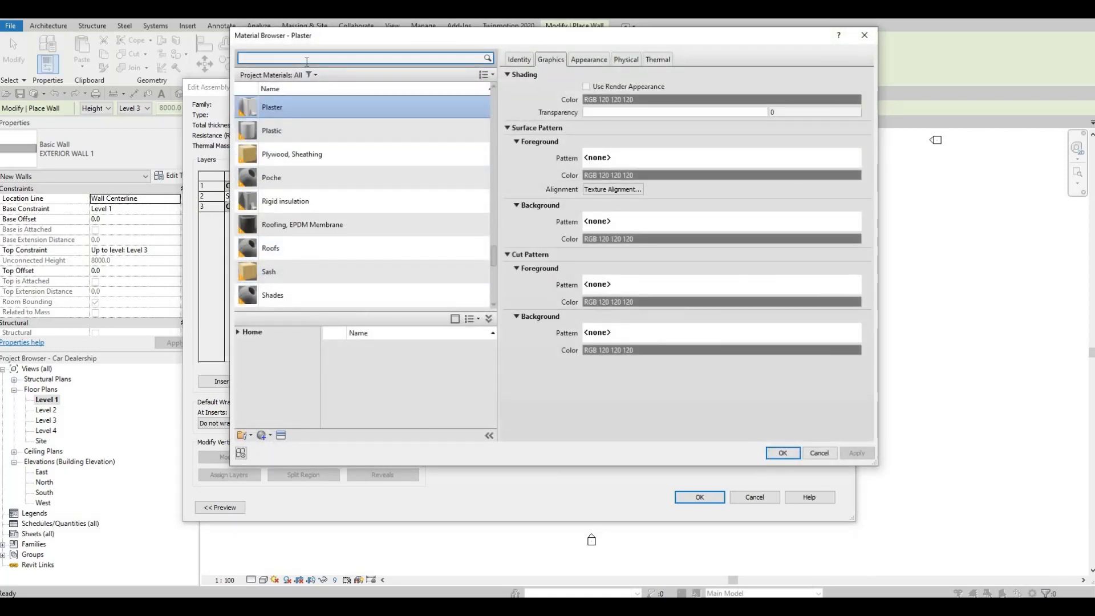
pyautogui.write('GY')
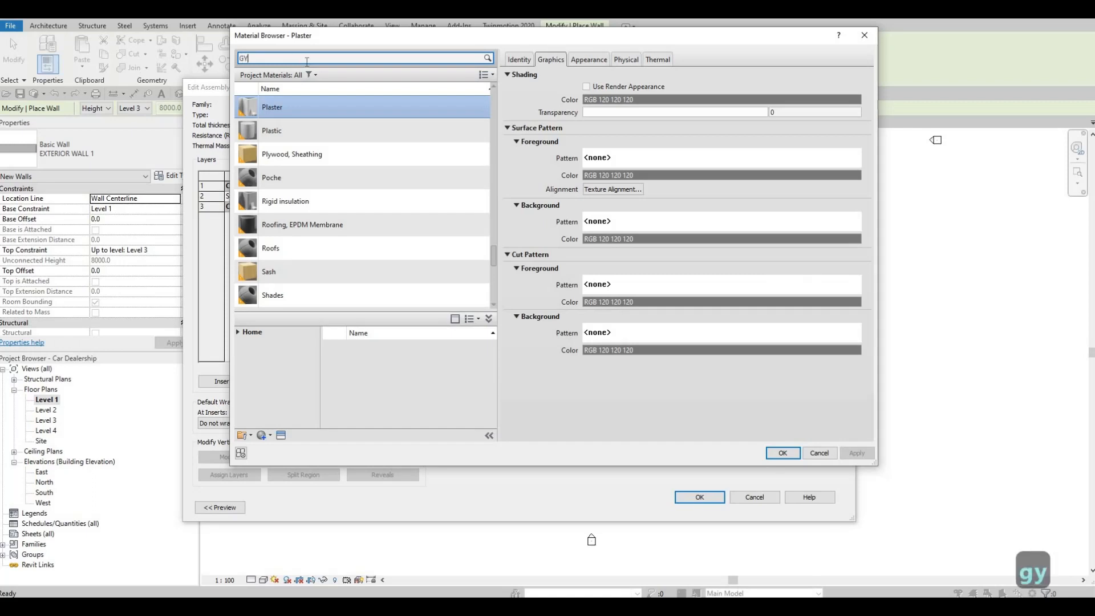
pyautogui.click(344, 120)
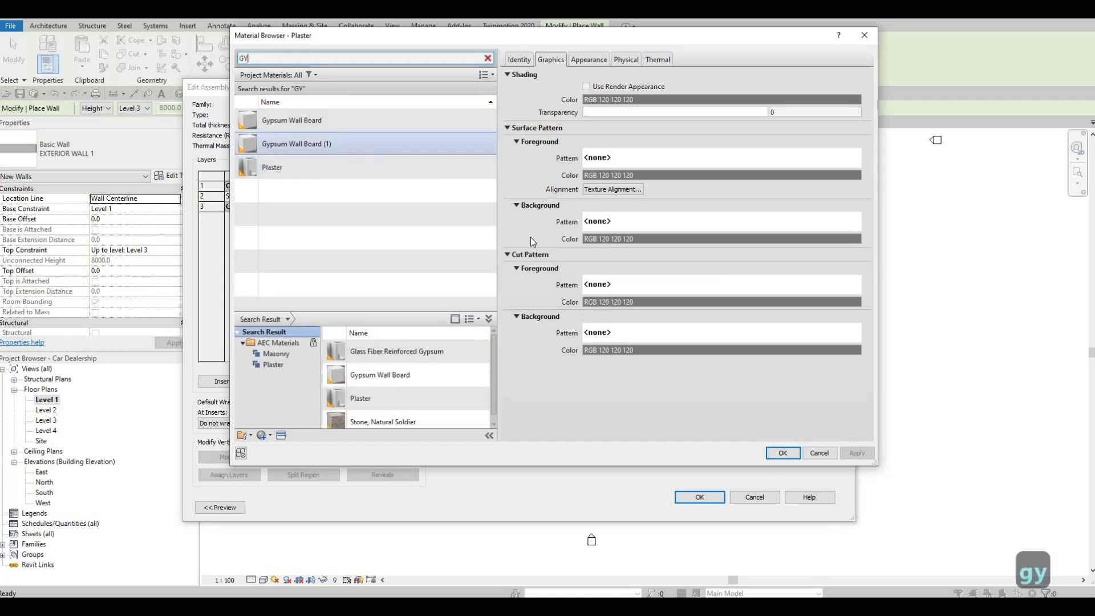
pyautogui.click(781, 456)
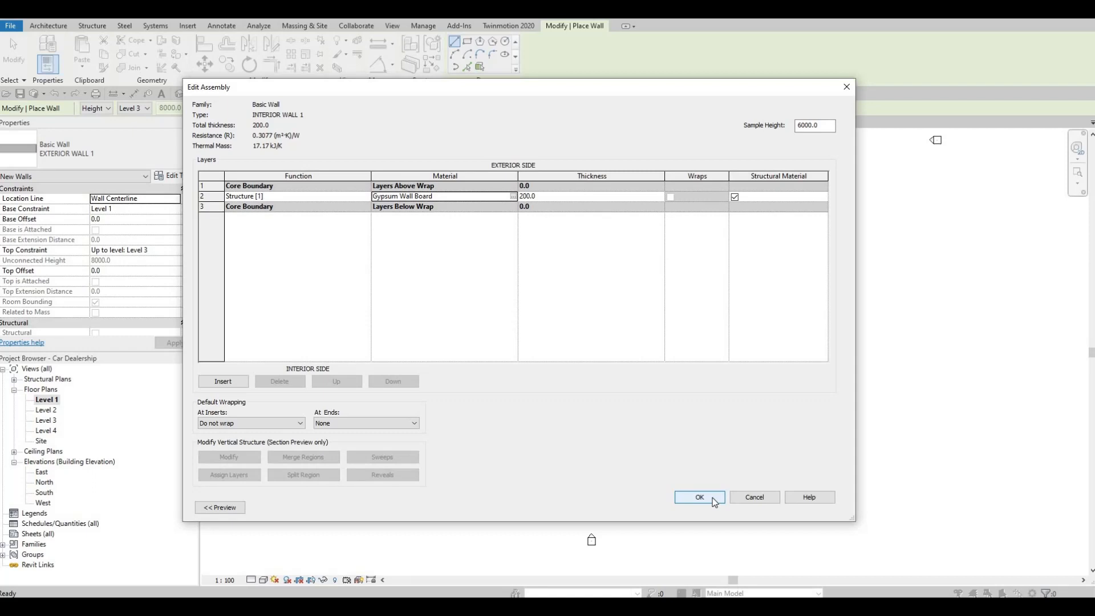
pyautogui.click(700, 496)
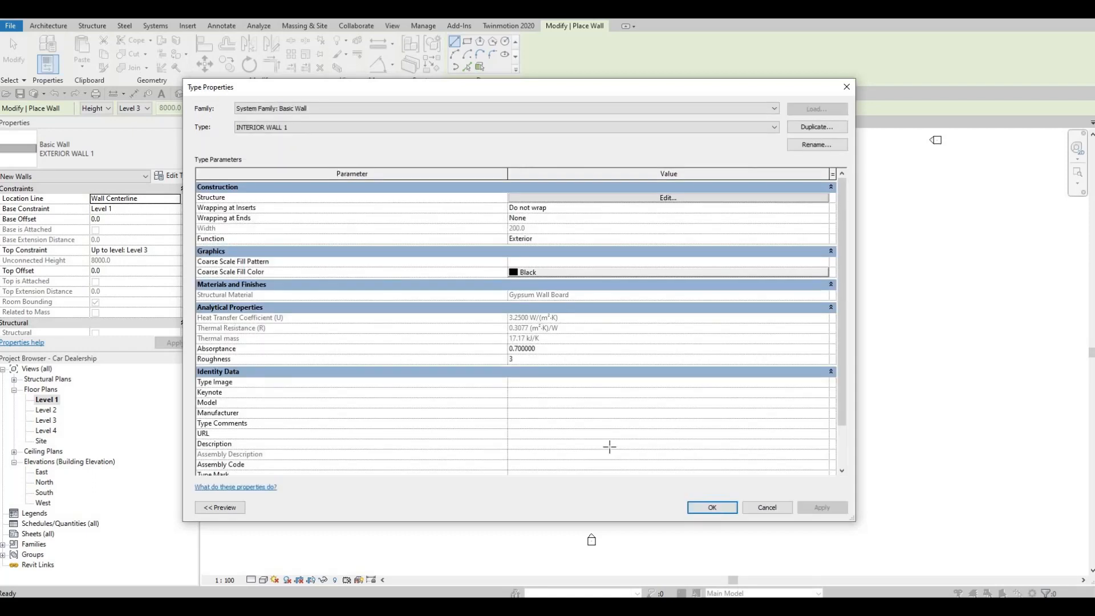
pyautogui.press('Return')
pyautogui.scroll(-1, 549, 421)
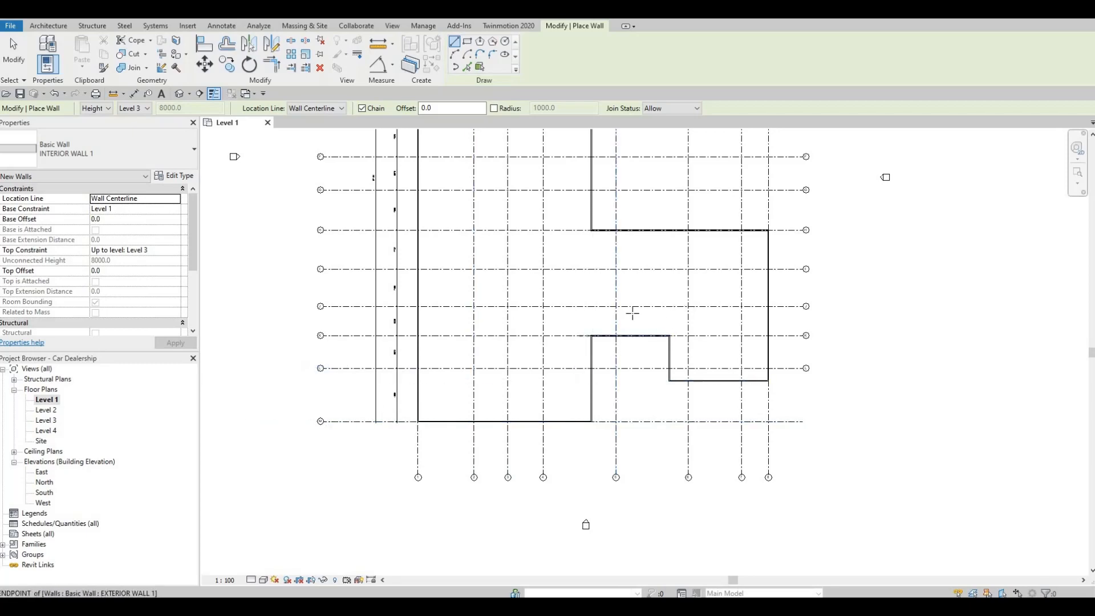
pyautogui.scroll(3, 631, 313)
pyautogui.moveTo(559, 354); pyautogui.dragTo(537, 364, button='middle')
pyautogui.scroll(1, 537, 364)
pyautogui.scroll(-1, 410, 355)
pyautogui.moveTo(460, 324); pyautogui.dragTo(428, 429, button='middle')
pyautogui.scroll(-1, 478, 330)
pyautogui.scroll(2, 463, 352)
pyautogui.scroll(1, 429, 430)
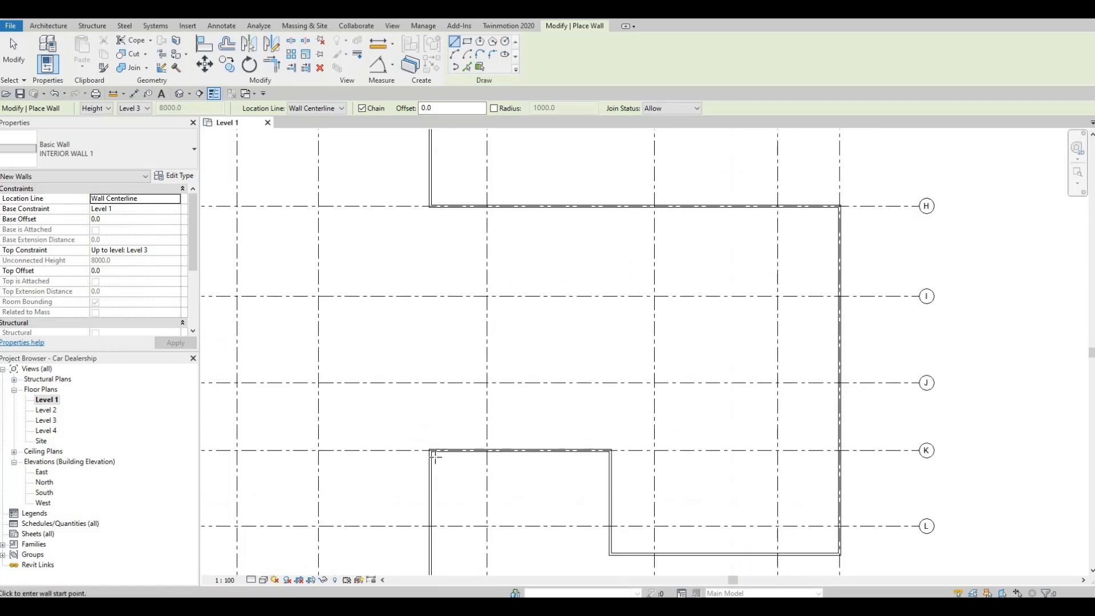
pyautogui.scroll(2, 433, 459)
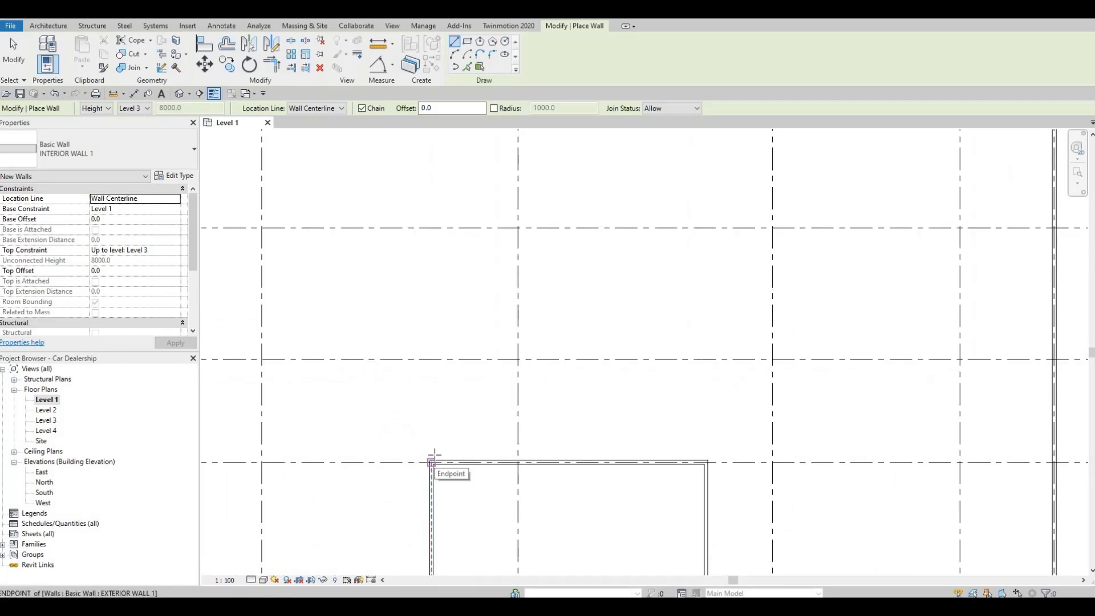
pyautogui.scroll(-3, 432, 459)
pyautogui.press('Escape')
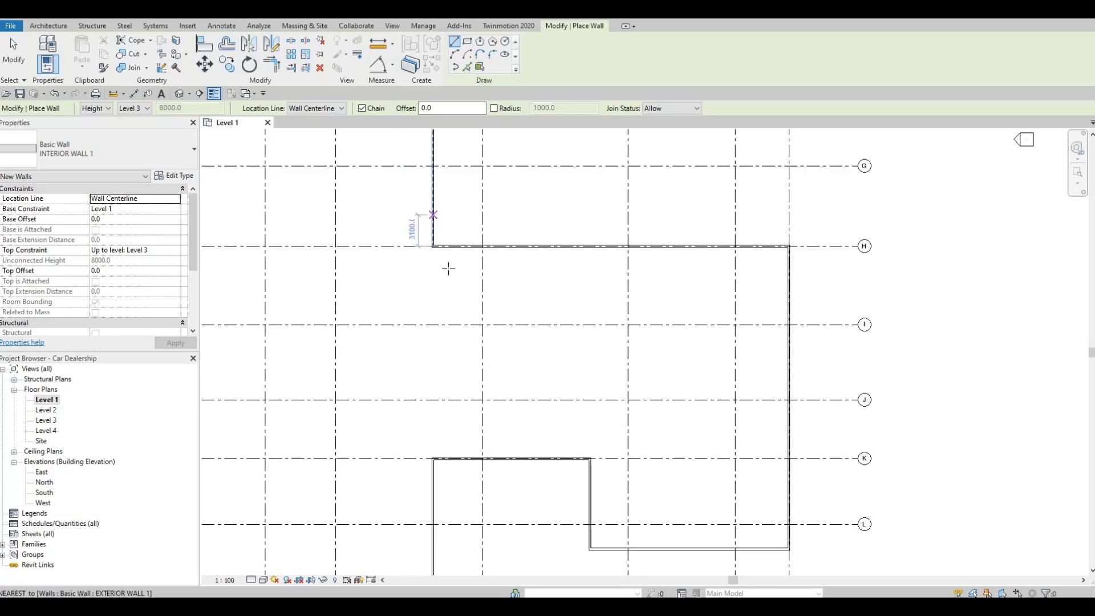
# - Draw an interior wall between grids 4 and 5 from the exterior corner on grid K up to the exterior corner on grid H
pyautogui.scroll(-3, 500, 288)
pyautogui.scroll(5, 505, 365)
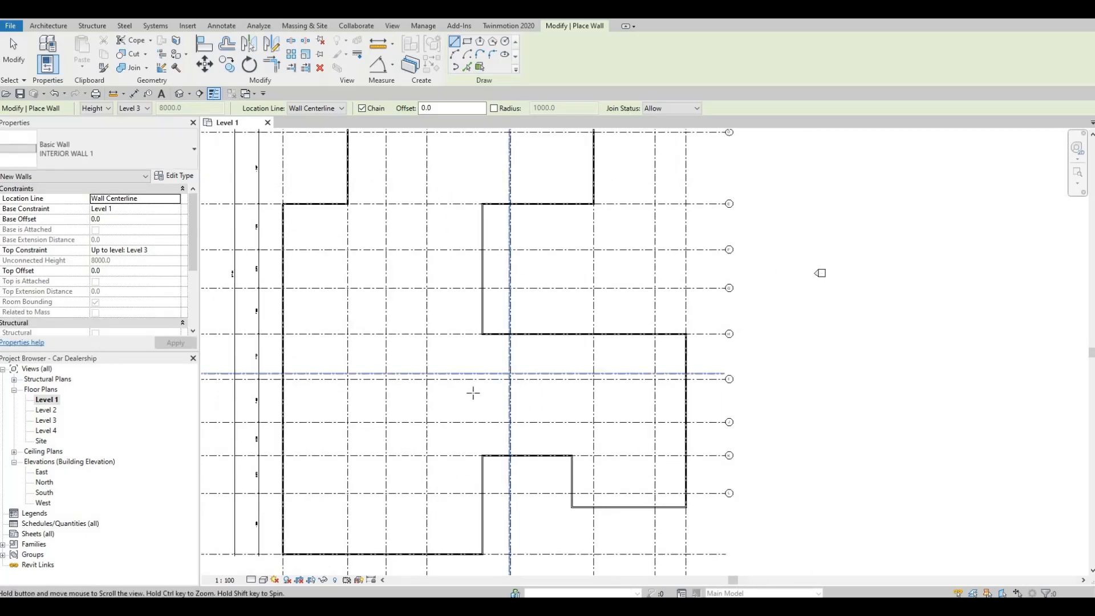
pyautogui.scroll(2, 493, 414)
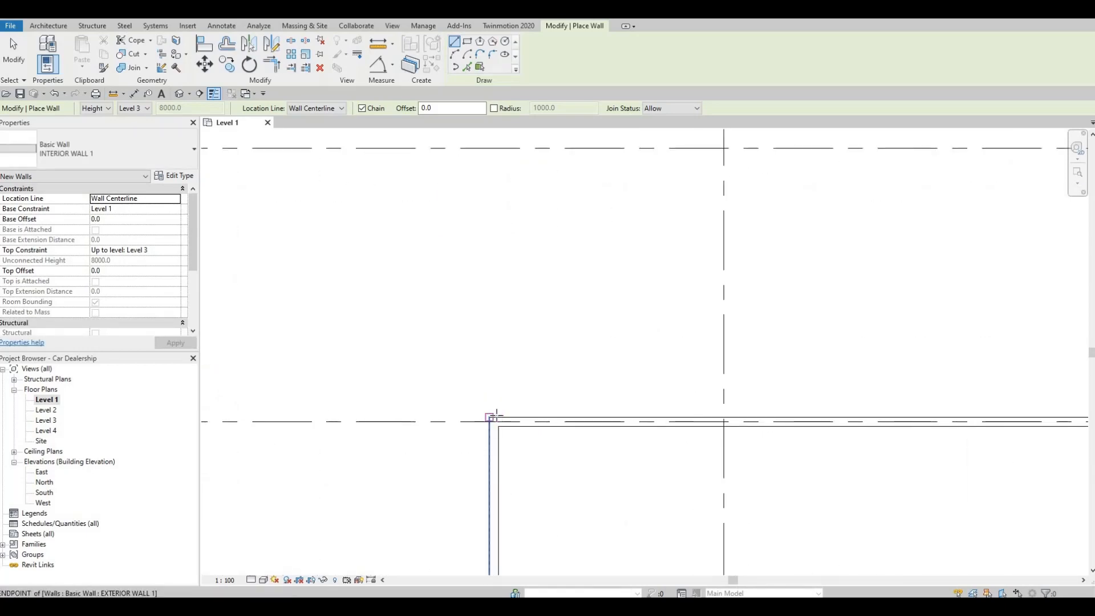
pyautogui.click(493, 415)
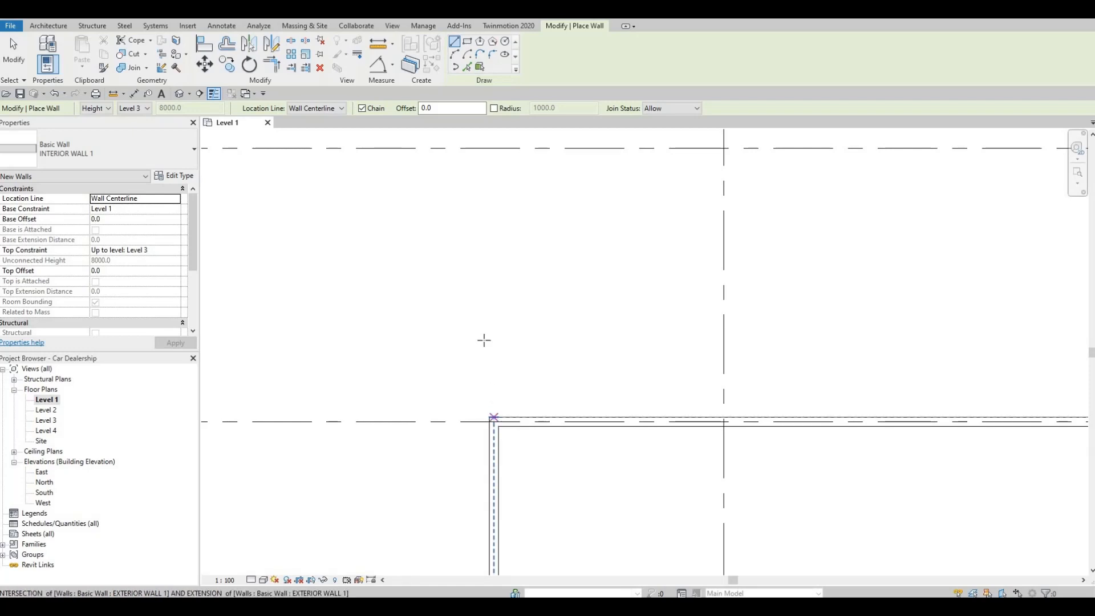
pyautogui.scroll(-5, 489, 286)
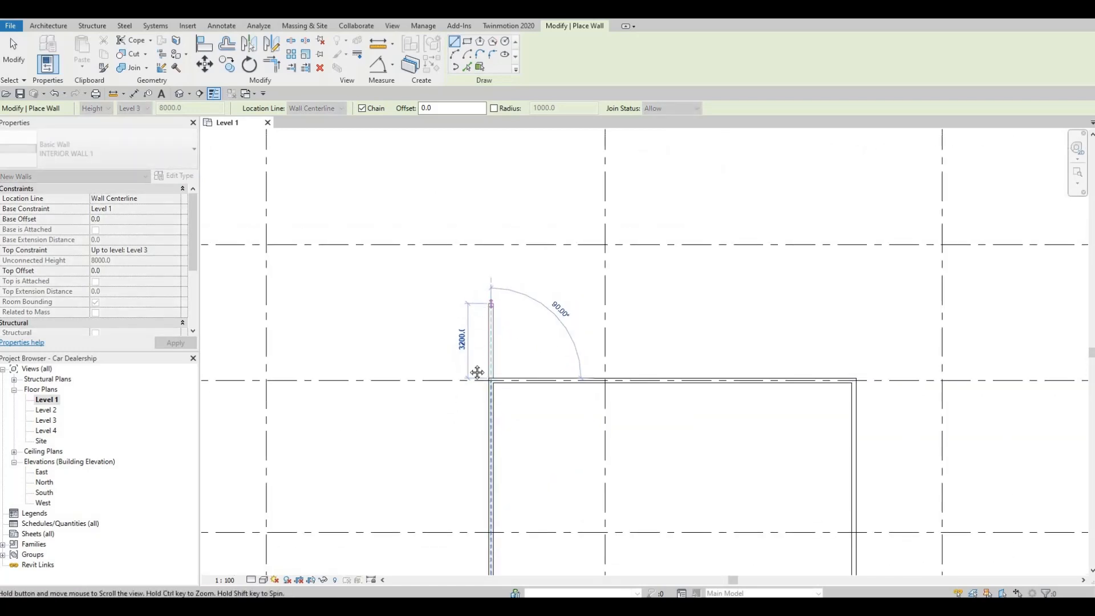
pyautogui.scroll(5, 465, 301)
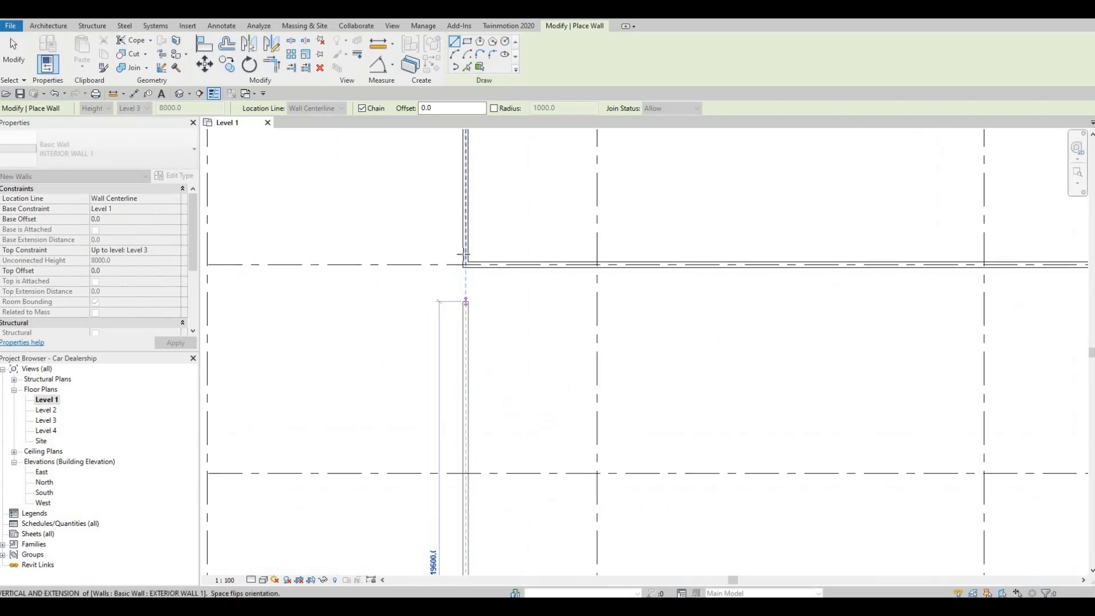
pyautogui.press('Escape')
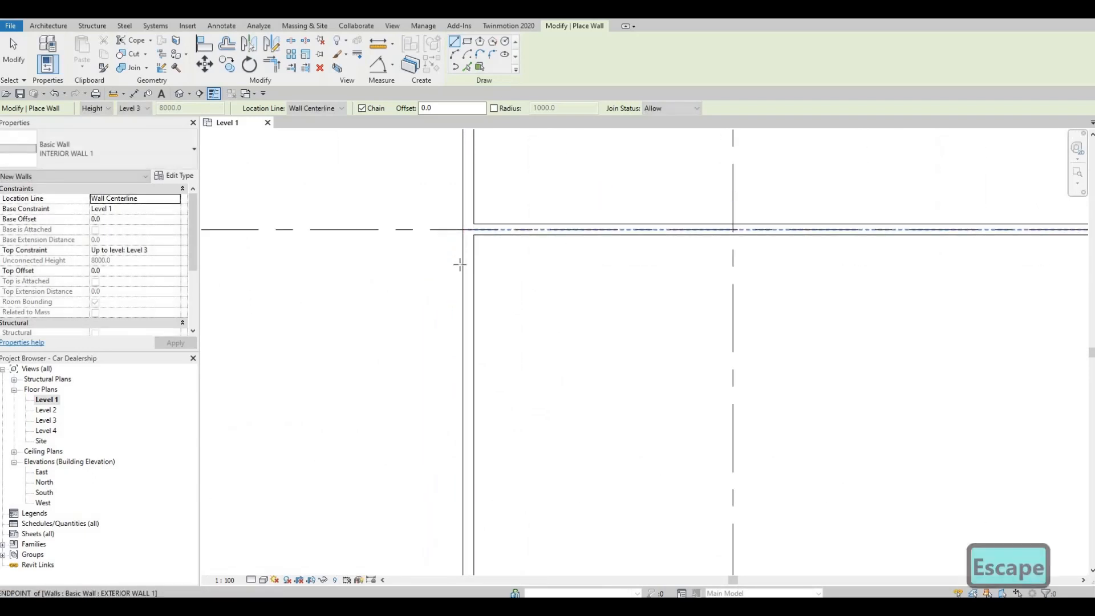
# - Draw an interior wall from the exterior corner on grid K between grids 5 and 6 straight up to the grid H wall
pyautogui.scroll(-1, 448, 279)
pyautogui.scroll(-5, 494, 313)
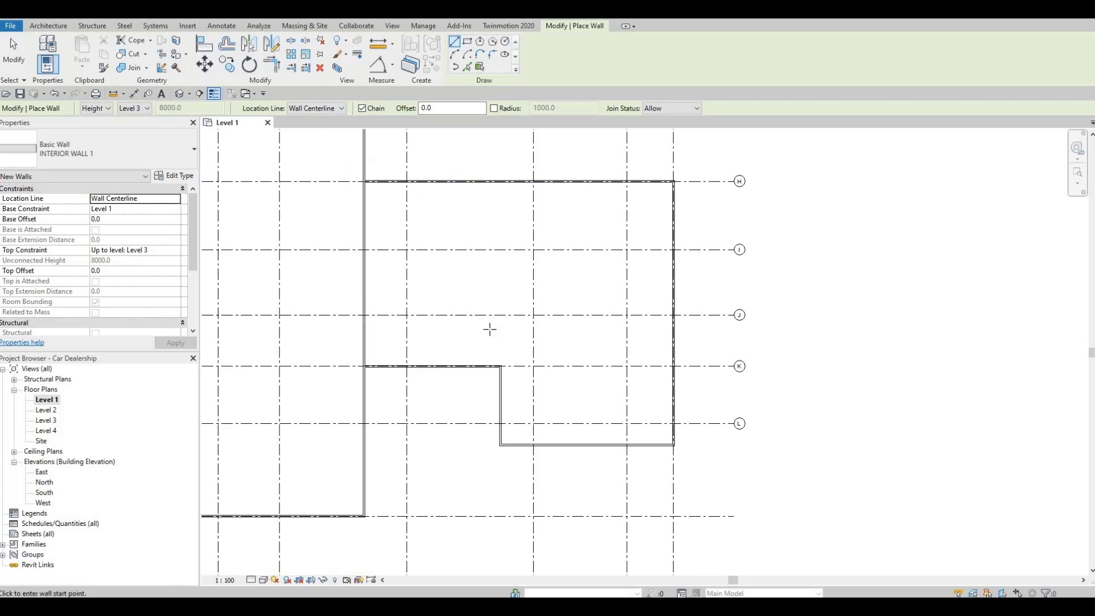
pyautogui.scroll(5, 462, 345)
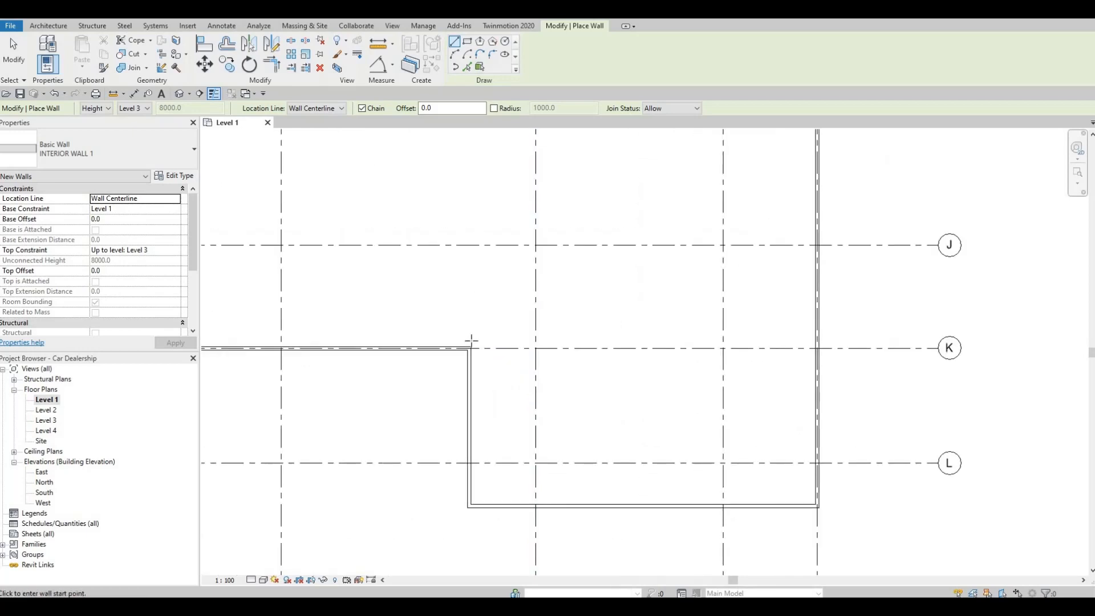
pyautogui.click(469, 360)
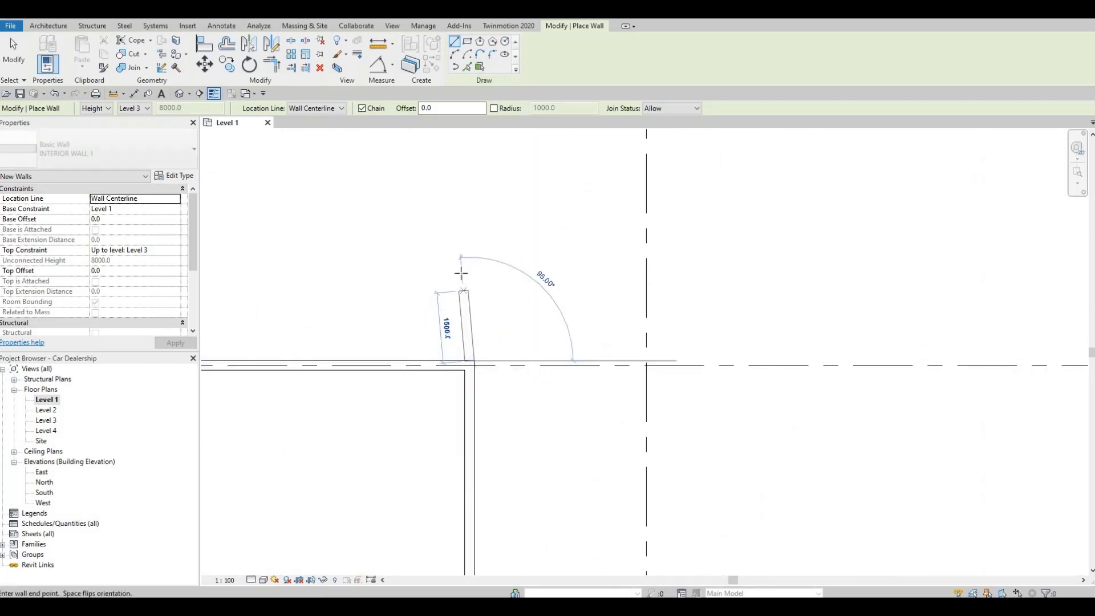
pyautogui.scroll(-6, 464, 268)
pyautogui.moveTo(456, 240); pyautogui.dragTo(446, 320, button='middle')
pyautogui.scroll(-1, 452, 350)
pyautogui.scroll(4, 449, 269)
pyautogui.click(439, 303)
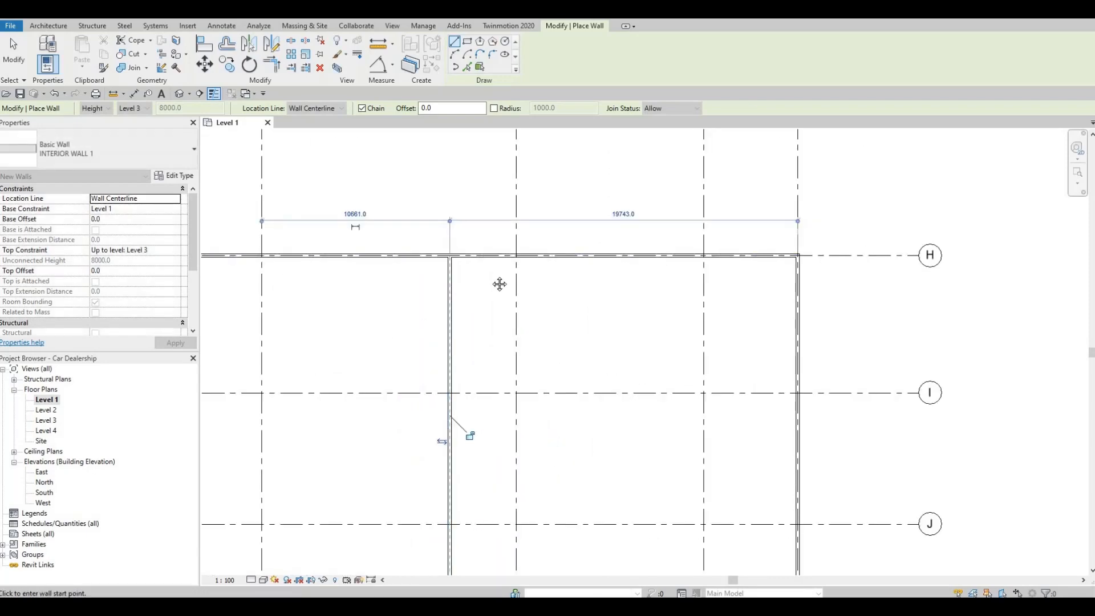
pyautogui.scroll(-4, 420, 298)
pyautogui.press('Escape')
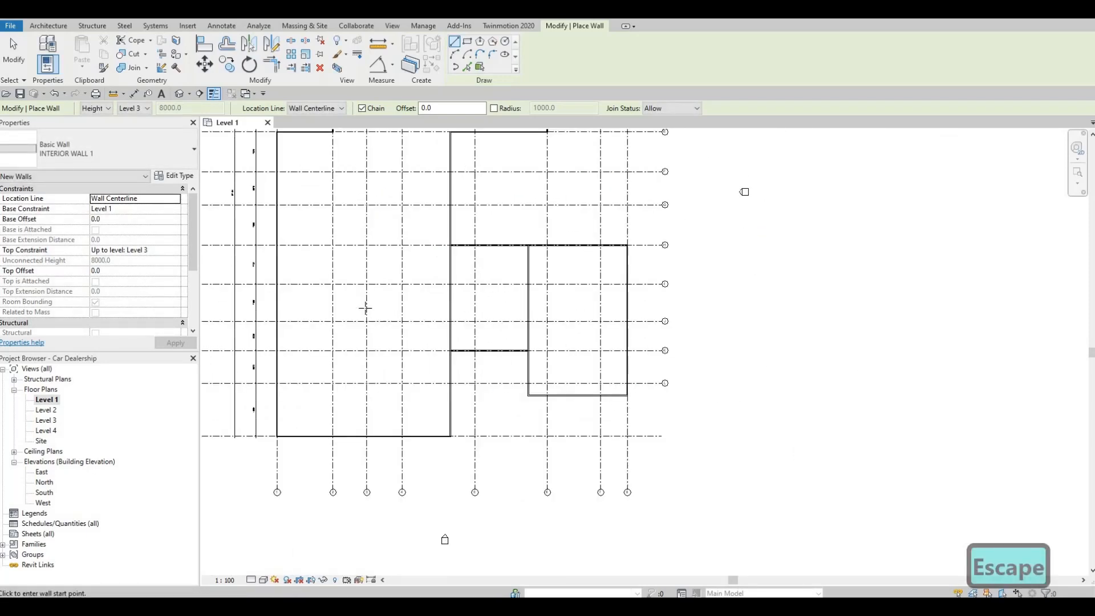
# - Draw an interior wall along grid E from the exterior corner at grid 2 to the exterior corner between grids 4 and 5
pyautogui.moveTo(355, 297); pyautogui.dragTo(393, 374, button='middle')
pyautogui.moveTo(392, 314); pyautogui.dragTo(403, 323, button='middle')
pyautogui.moveTo(391, 245); pyautogui.dragTo(393, 296, button='middle')
pyautogui.scroll(1, 384, 251)
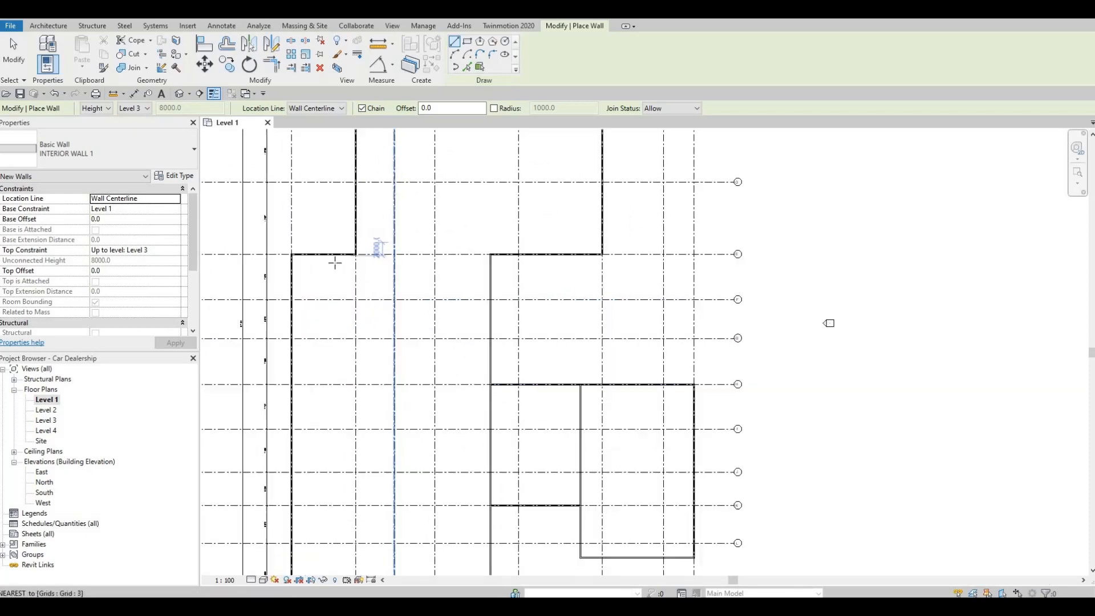
pyautogui.scroll(6, 291, 254)
pyautogui.click(308, 268)
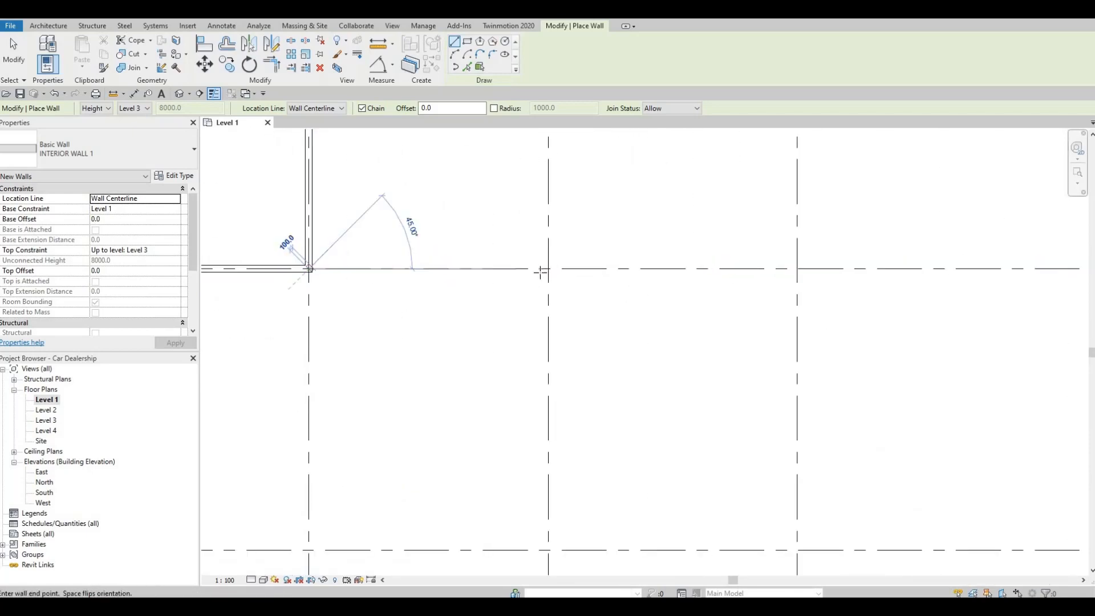
pyautogui.scroll(-4, 410, 272)
pyautogui.scroll(-1, 573, 268)
pyautogui.moveTo(781, 269); pyautogui.dragTo(604, 259, button='middle')
pyautogui.scroll(4, 582, 259)
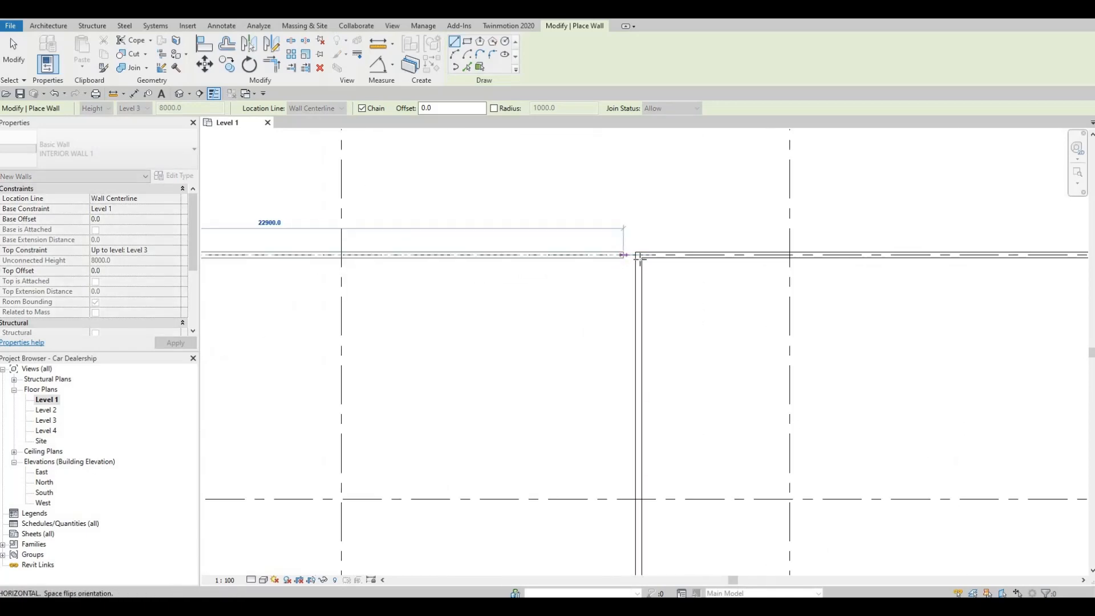
pyautogui.scroll(1, 639, 258)
pyautogui.click(582, 262)
pyautogui.press('Escape')
# - Draw an interior wall along grid H from the exterior corner between grids 4 and 5 to the exterior wall on grid 1
pyautogui.scroll(-5, 527, 302)
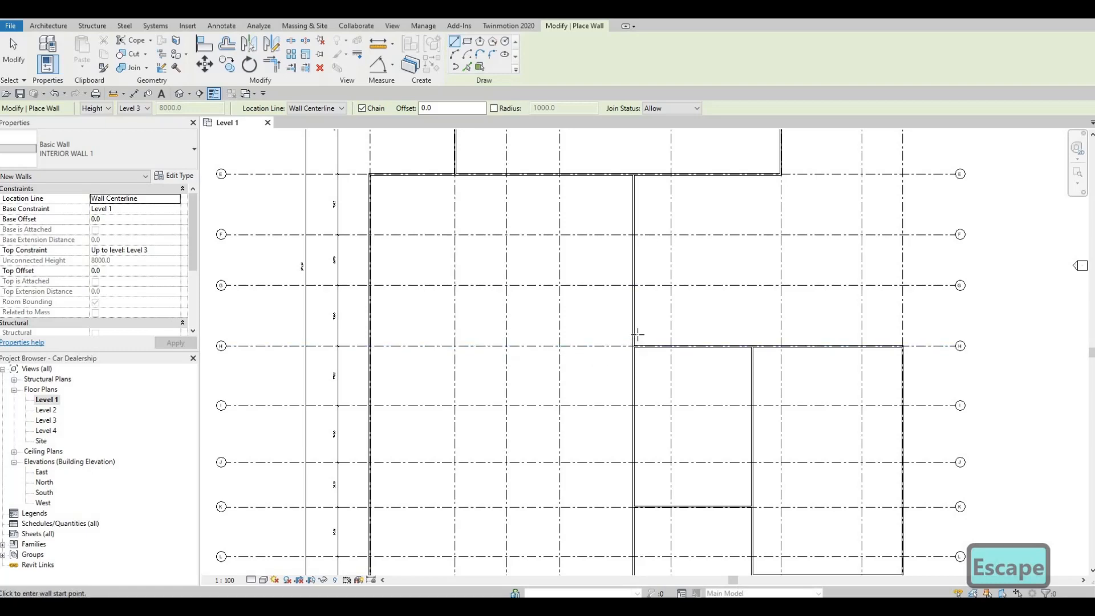
pyautogui.scroll(6, 634, 345)
pyautogui.click(668, 344)
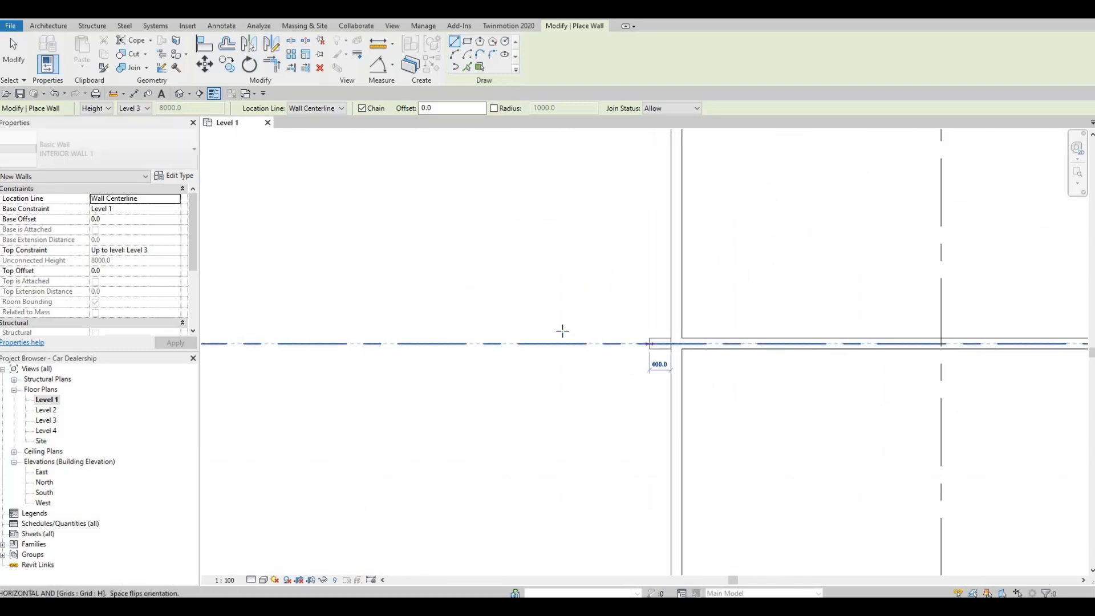
pyautogui.scroll(-5, 435, 325)
pyautogui.moveTo(283, 337); pyautogui.dragTo(384, 329, button='middle')
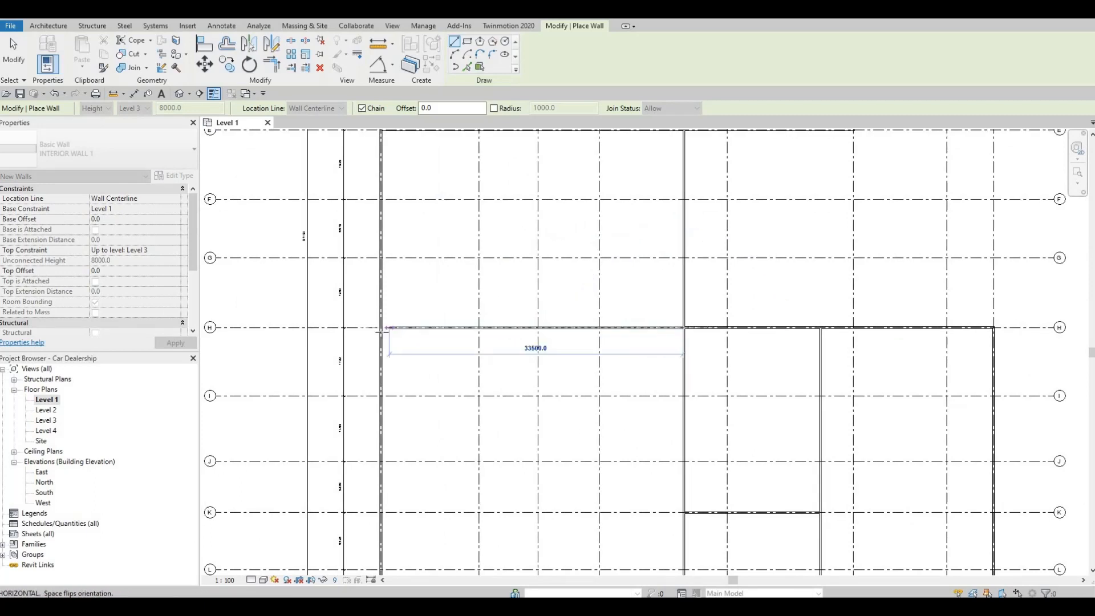
pyautogui.click(497, 330)
pyautogui.press('Escape')
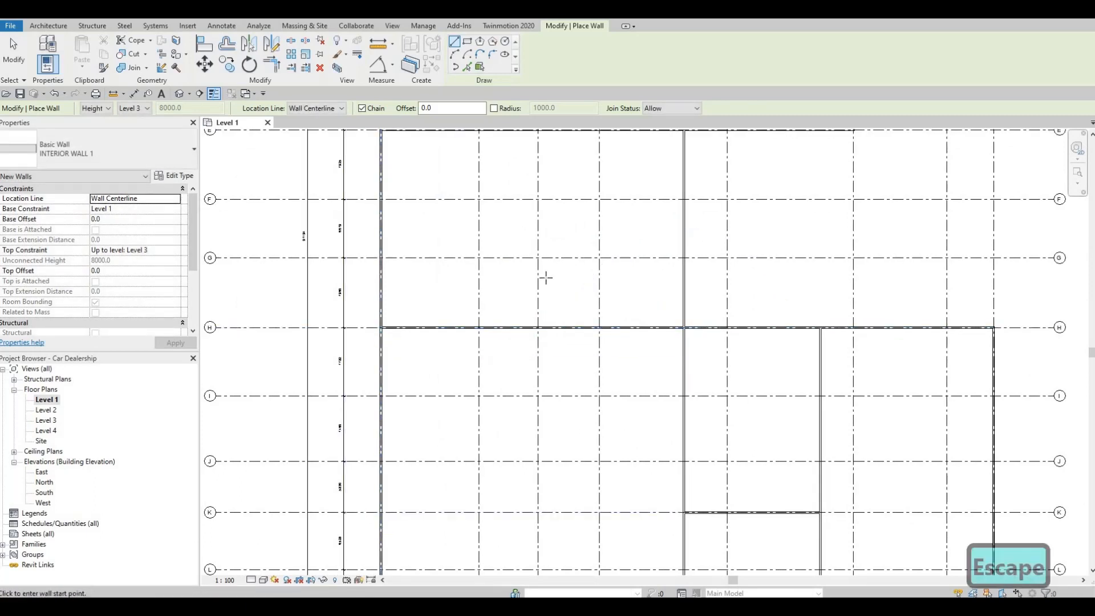
# - Review the floor plan from the rooms between grids H and M up to the block above grid E to find where partitions are missing
pyautogui.scroll(-2, 545, 276)
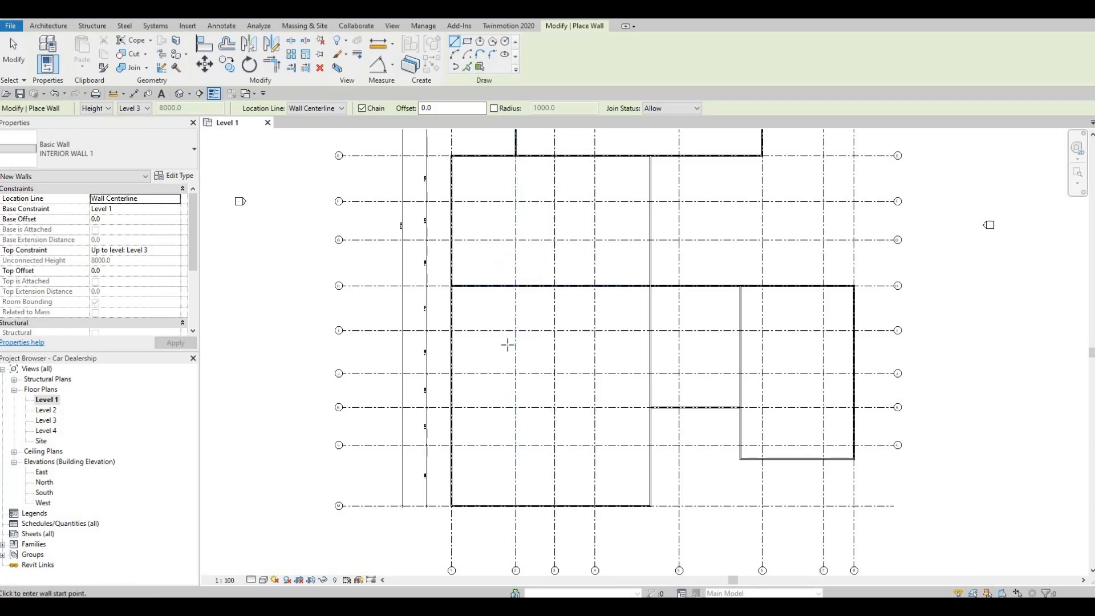
pyautogui.moveTo(537, 310); pyautogui.dragTo(561, 270, button='middle')
pyautogui.scroll(-1, 560, 266)
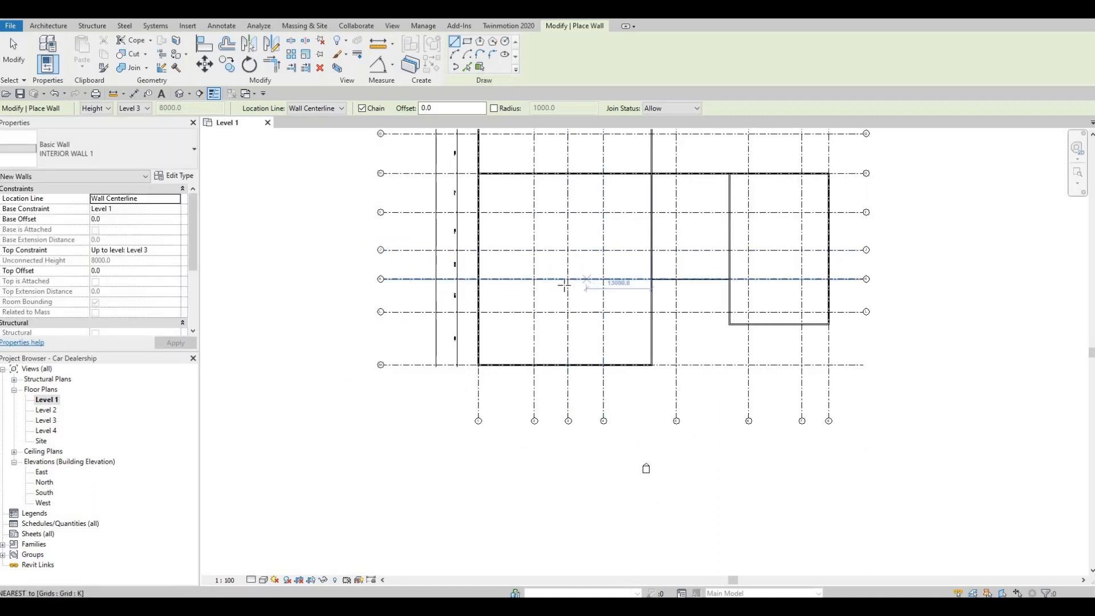
pyautogui.scroll(2, 584, 279)
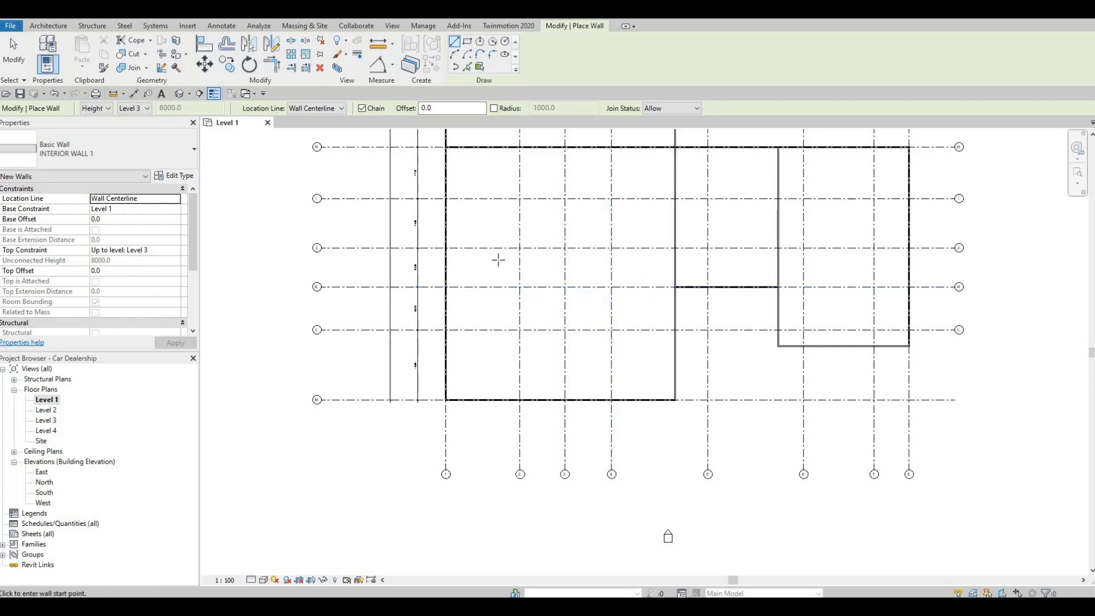
pyautogui.moveTo(498, 258); pyautogui.dragTo(444, 281, button='middle')
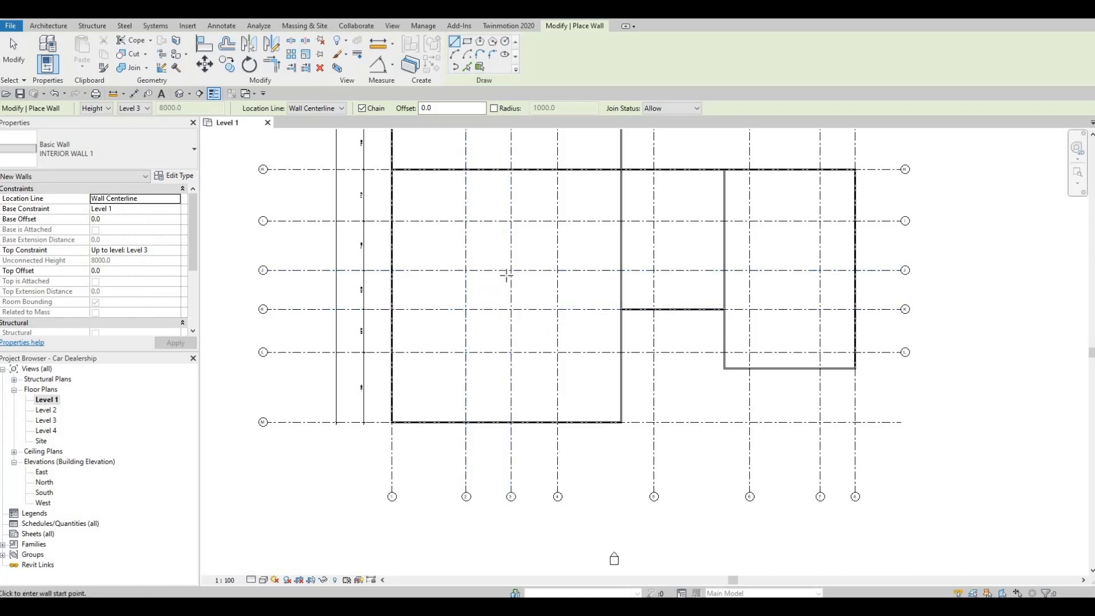
pyautogui.scroll(-1, 591, 276)
pyautogui.moveTo(590, 277); pyautogui.dragTo(469, 269, button='middle')
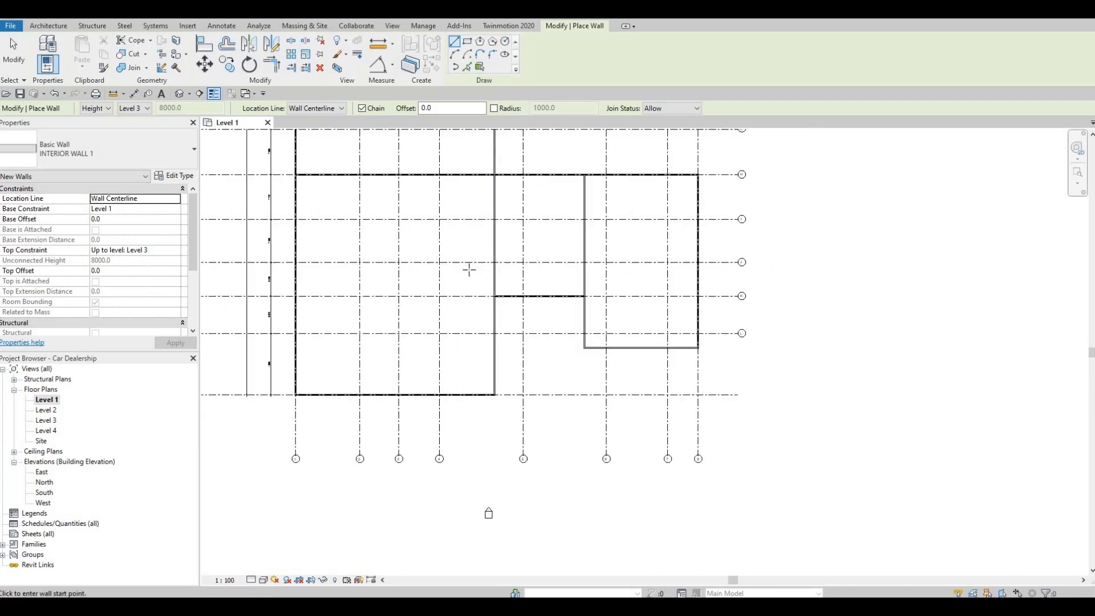
pyautogui.moveTo(582, 240); pyautogui.dragTo(496, 247, button='middle')
pyautogui.scroll(-1, 496, 247)
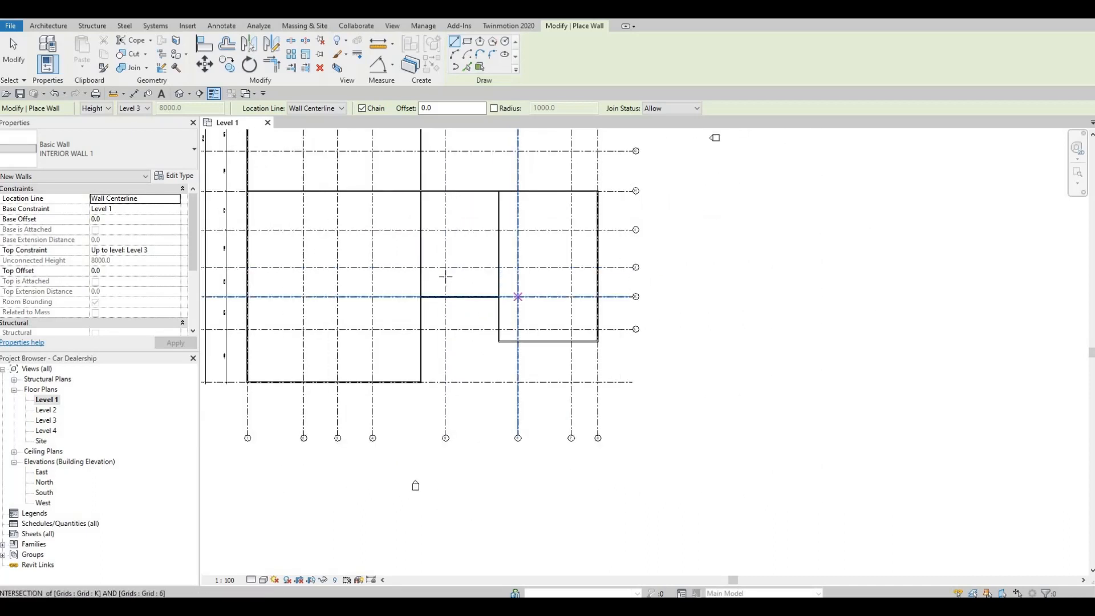
pyautogui.moveTo(470, 339); pyautogui.dragTo(455, 381, button='middle')
pyautogui.scroll(1, 378, 344)
pyautogui.moveTo(379, 345); pyautogui.dragTo(372, 461, button='middle')
pyautogui.scroll(-1, 373, 462)
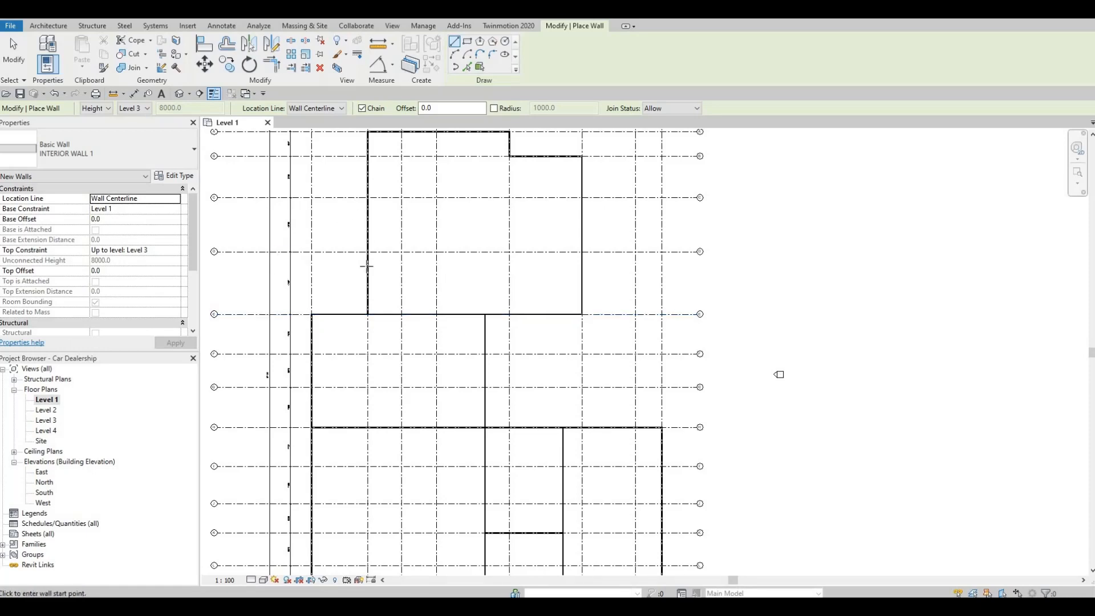
# - Draw an interior wall along grid B from the exterior corner at grid 5 to the exterior wall on grid 2
pyautogui.scroll(-1, 403, 174)
pyautogui.moveTo(403, 174); pyautogui.dragTo(376, 247, button='middle')
pyautogui.scroll(1, 377, 248)
pyautogui.moveTo(499, 239); pyautogui.dragTo(521, 286, button='middle')
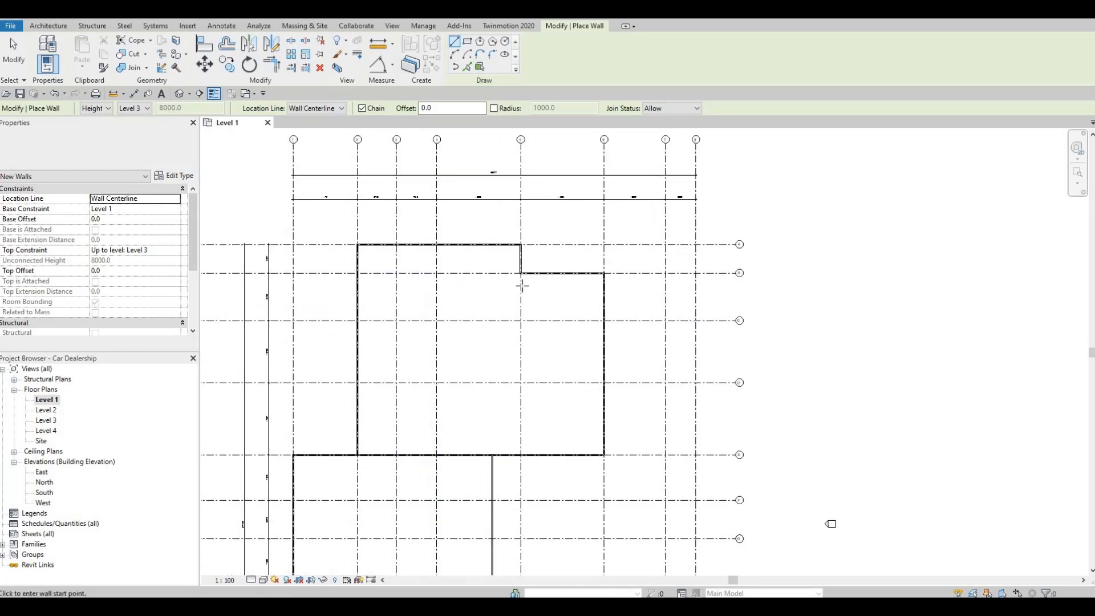
pyautogui.scroll(2, 520, 285)
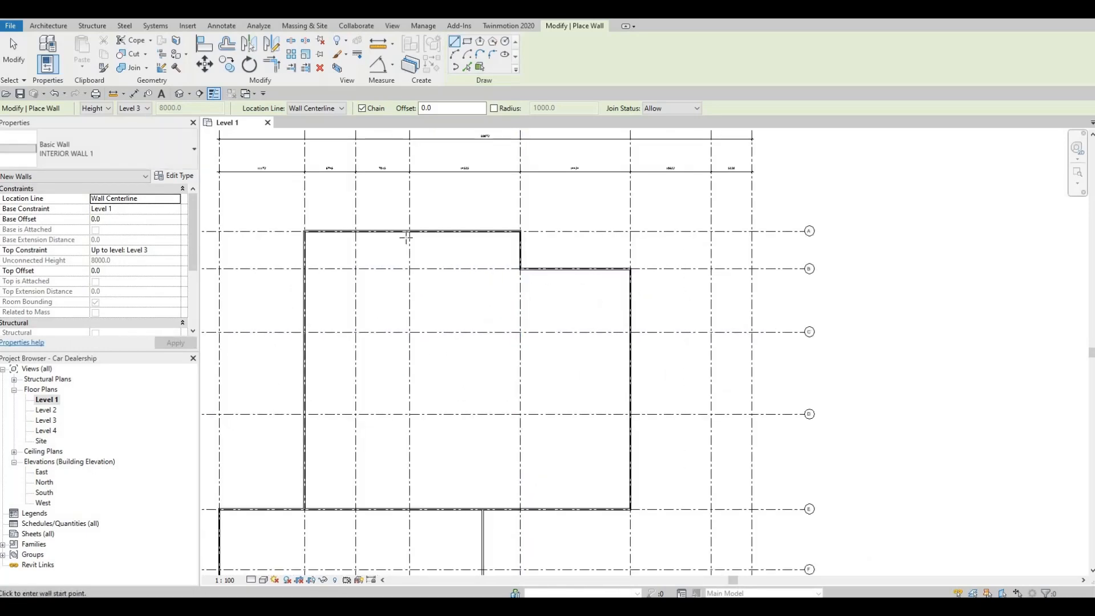
pyautogui.scroll(2, 513, 269)
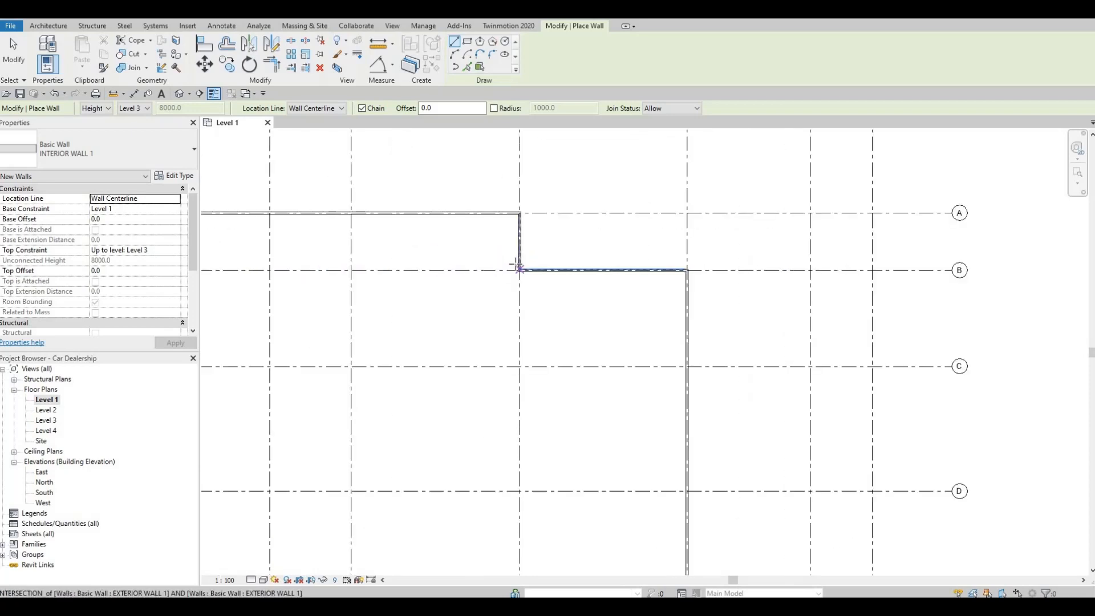
pyautogui.scroll(2, 517, 267)
pyautogui.click(517, 271)
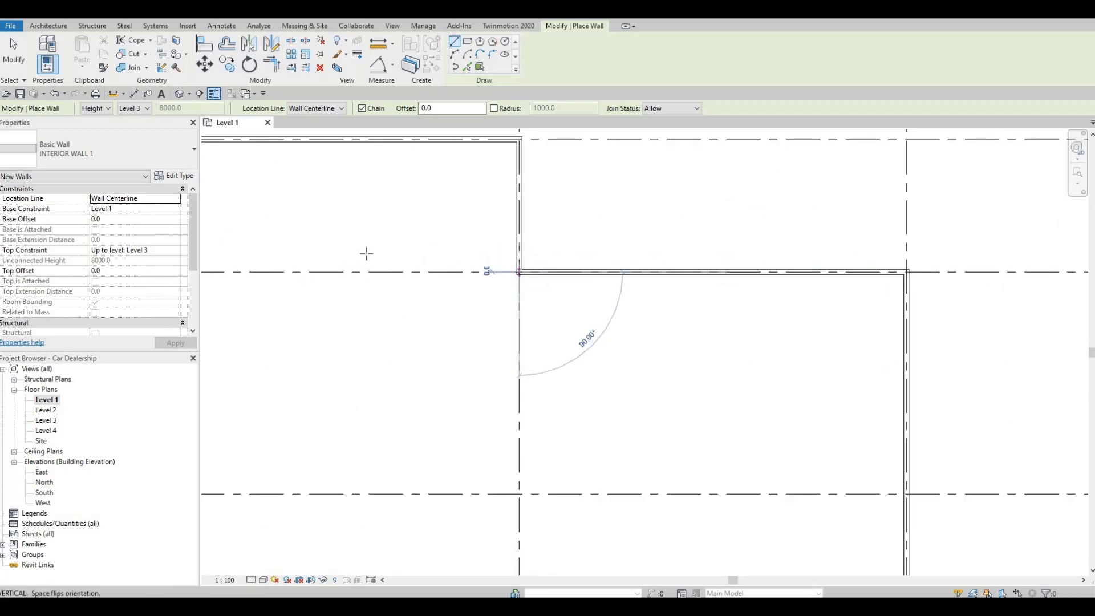
pyautogui.scroll(-5, 480, 257)
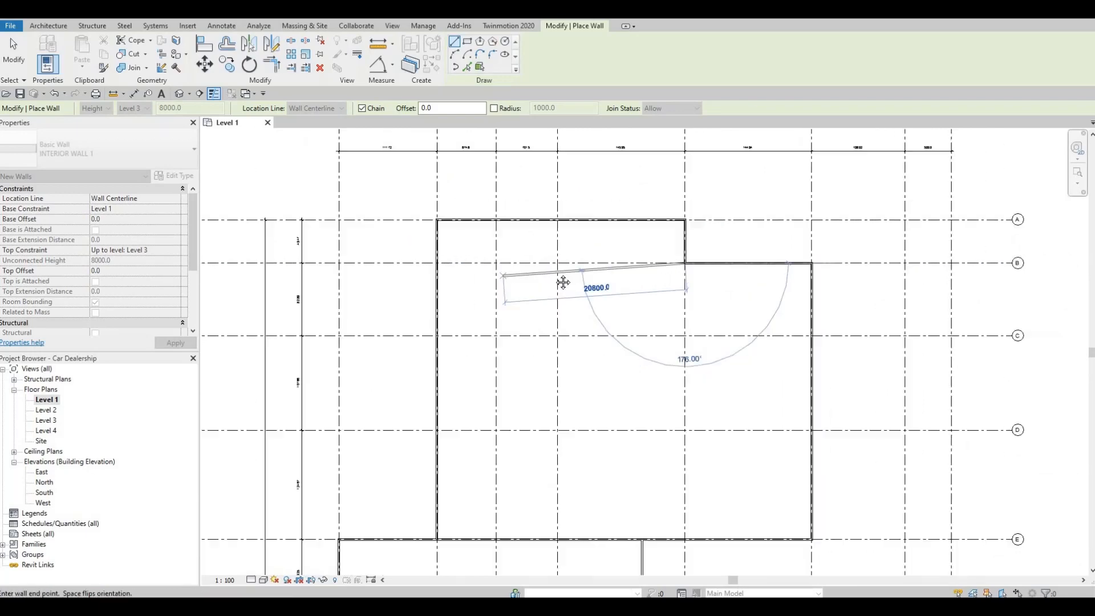
pyautogui.scroll(3, 570, 267)
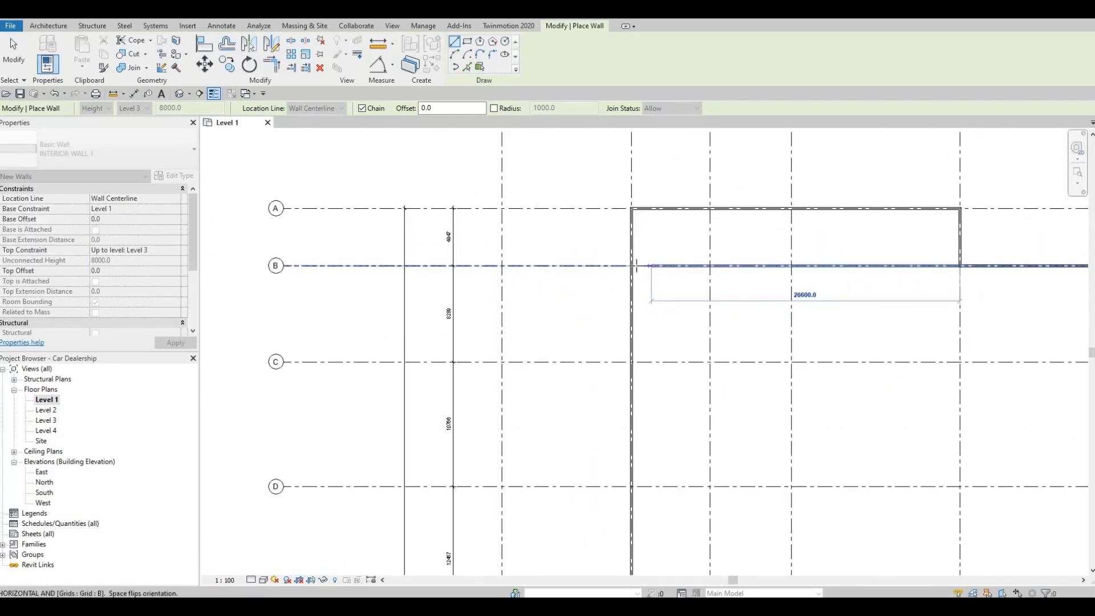
pyautogui.press('Escape')
pyautogui.scroll(-5, 596, 272)
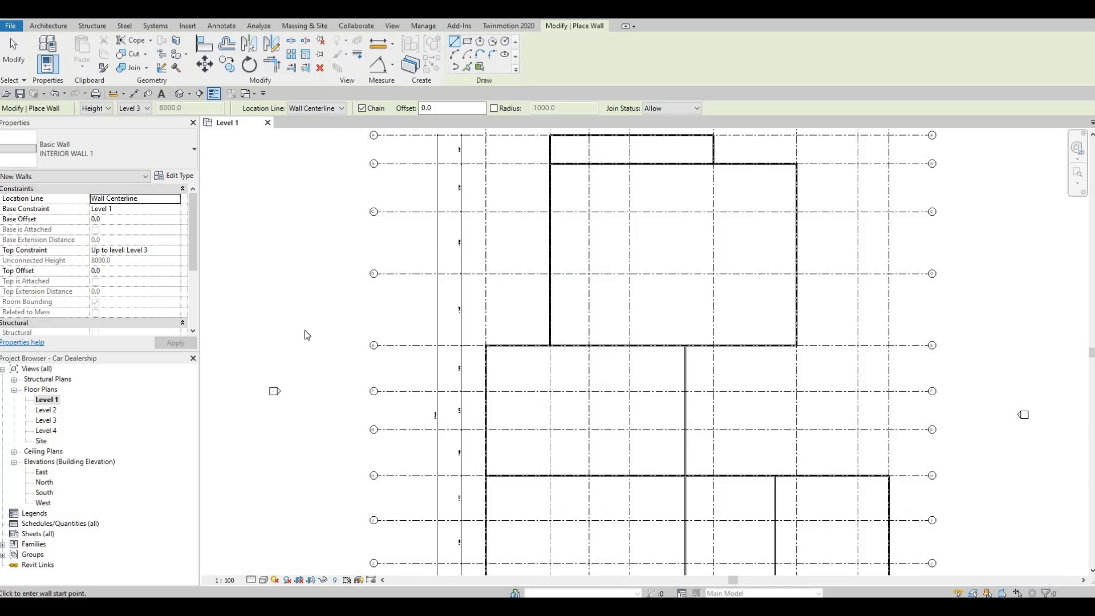
# - Leave wall placement and check the partition layout across the whole Level 1 plan, from grid A down to grid M
pyautogui.moveTo(647, 328); pyautogui.dragTo(545, 418, button='middle')
pyautogui.moveTo(625, 171); pyautogui.dragTo(599, 240, button='middle')
pyautogui.scroll(2, 600, 239)
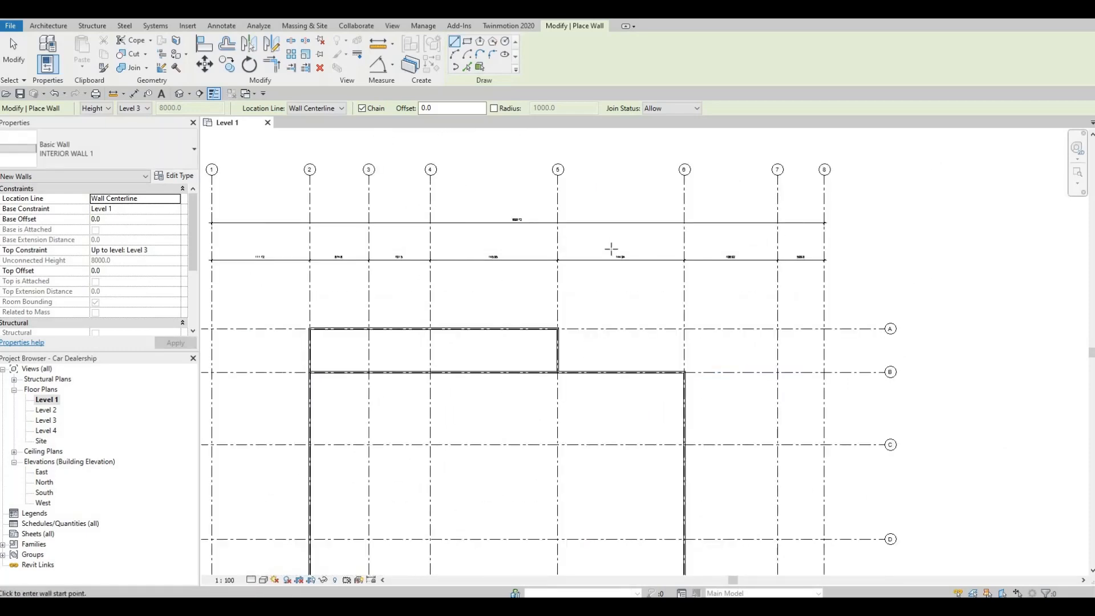
pyautogui.scroll(-5, 684, 323)
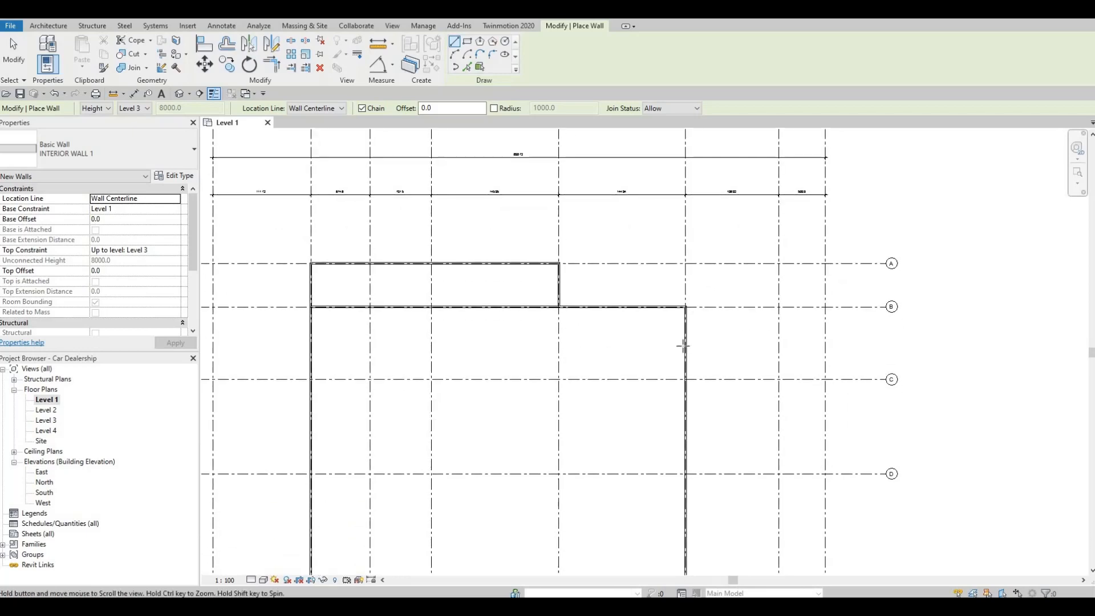
pyautogui.moveTo(737, 286); pyautogui.dragTo(699, 246, button='middle')
pyautogui.scroll(-2, 698, 246)
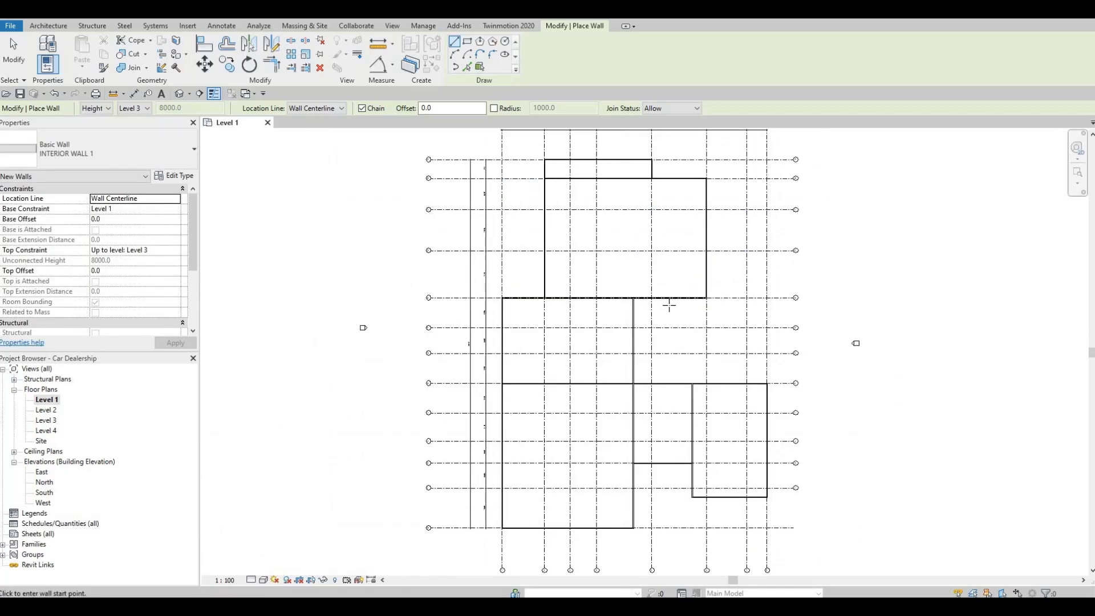
pyautogui.moveTo(667, 305); pyautogui.dragTo(623, 265, button='middle')
pyautogui.scroll(-1, 623, 265)
pyautogui.moveTo(608, 322); pyautogui.dragTo(614, 293, button='middle')
pyautogui.press('Escape')
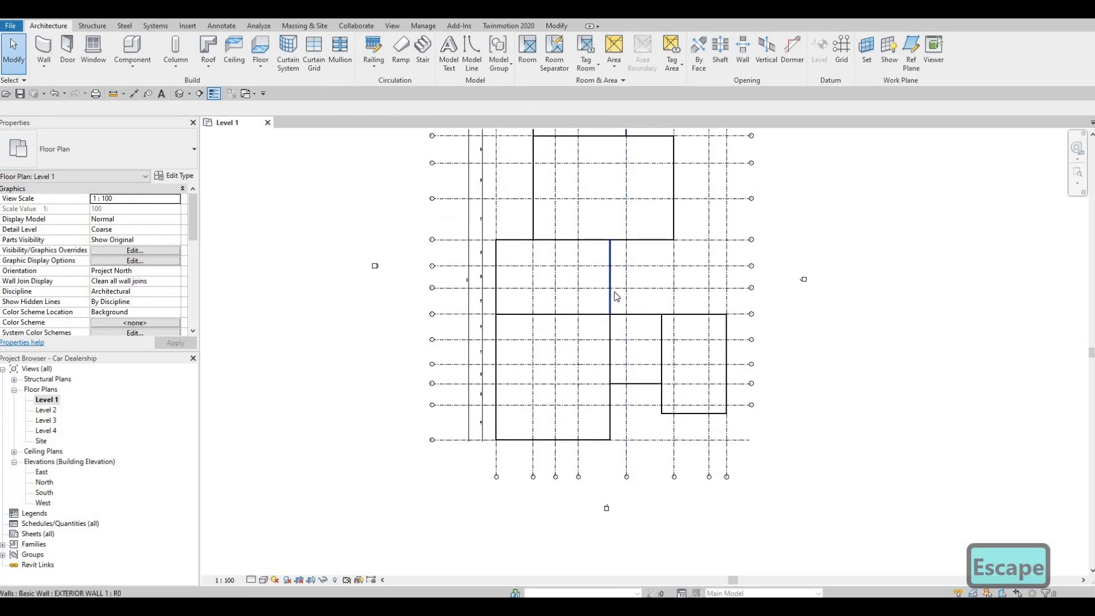
pyautogui.press('F1')
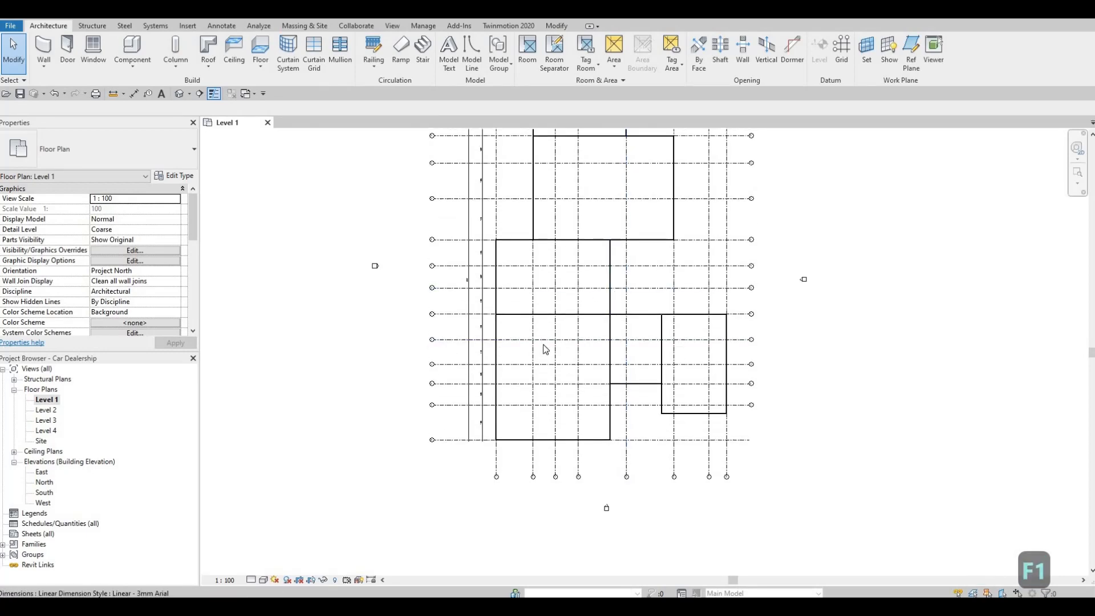
# - Use Create Similar on the grid H partition and draw a wall along grid I from grid 4 to the exterior wall on grid 1
pyautogui.scroll(3, 528, 272)
pyautogui.click(529, 272)
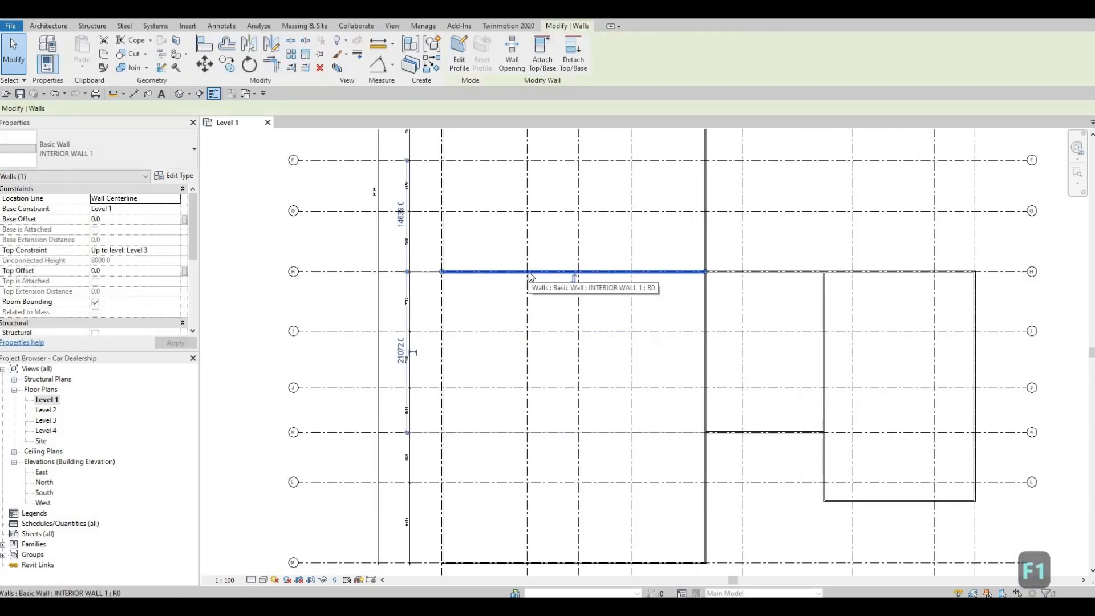
pyautogui.press('c')
pyautogui.press('s')
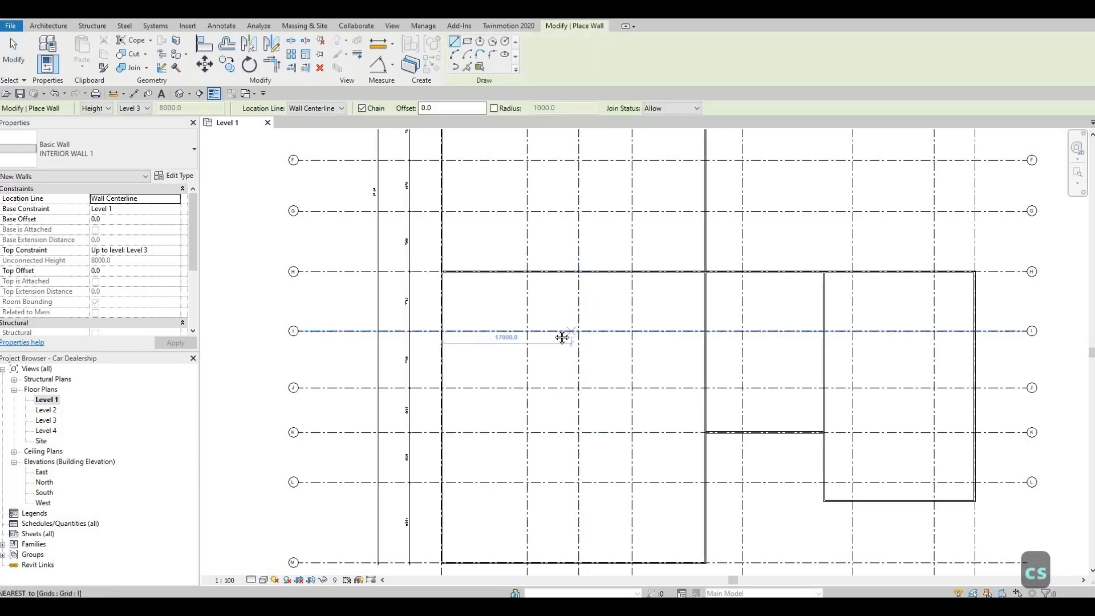
pyautogui.moveTo(576, 330); pyautogui.dragTo(548, 326, button='middle')
pyautogui.click(603, 328)
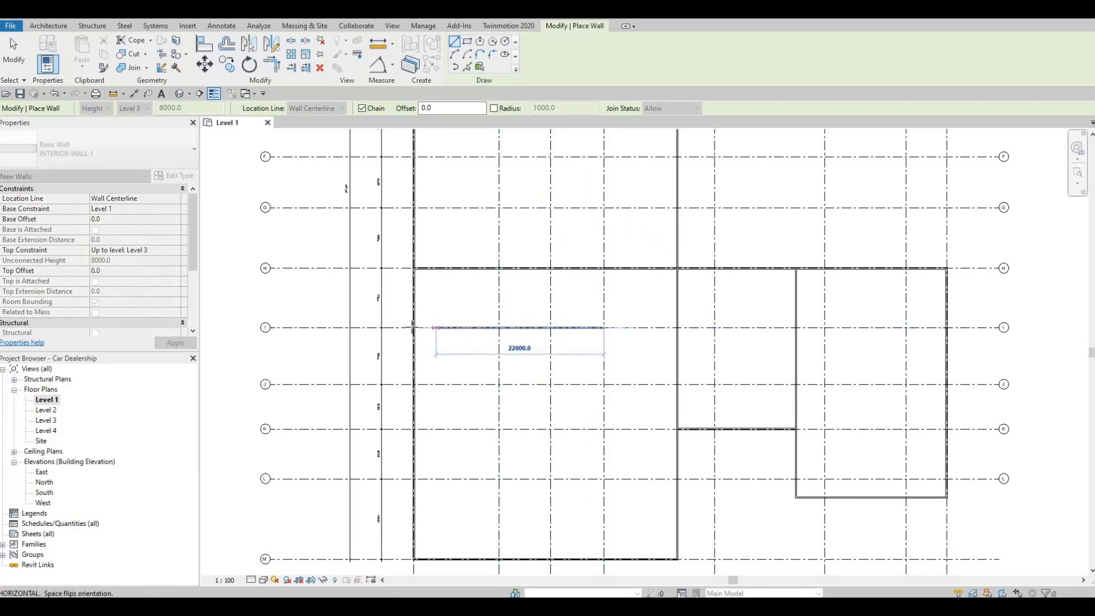
pyautogui.click(437, 345)
pyautogui.press('Escape')
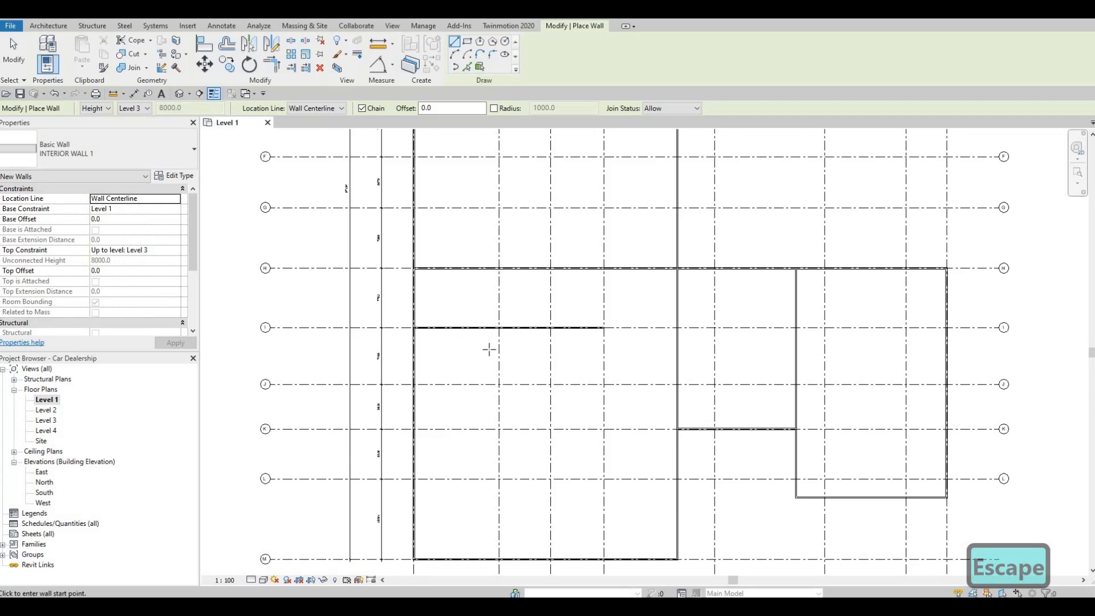
# - Draw an interior wall along grid J from a point between grids 2 and 3 to the exterior wall on grid 1
pyautogui.moveTo(541, 351); pyautogui.dragTo(555, 310, button='middle')
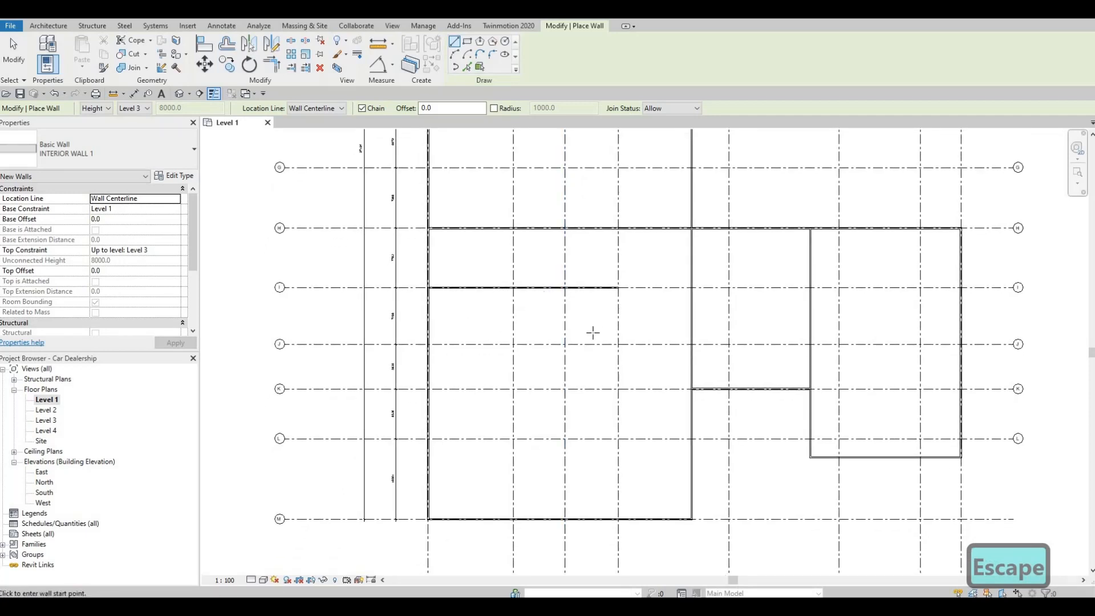
pyautogui.moveTo(540, 362); pyautogui.dragTo(549, 342, button='middle')
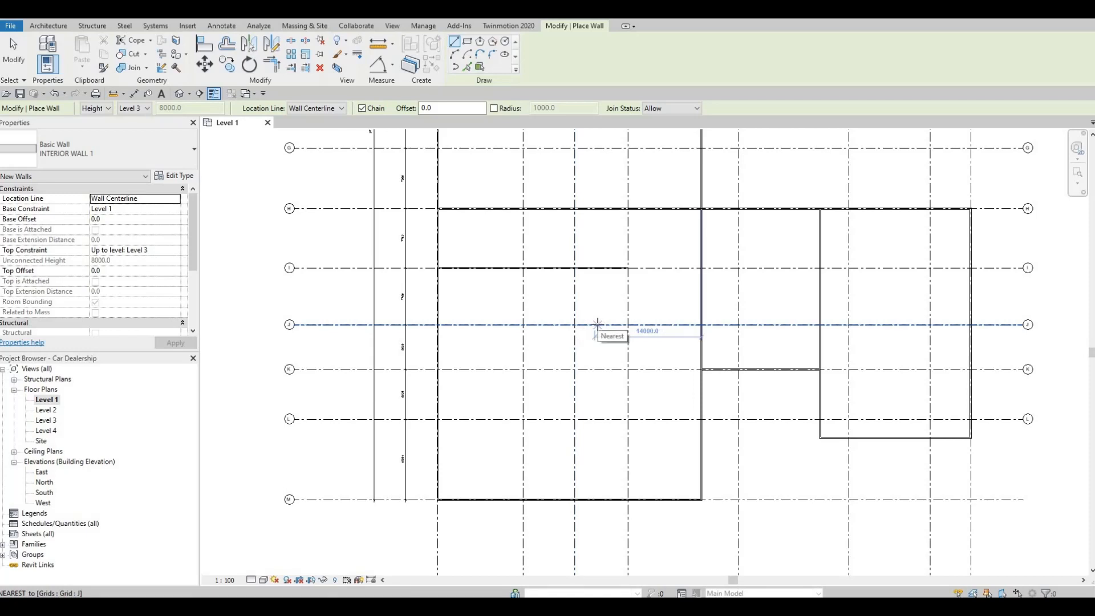
pyautogui.click(544, 325)
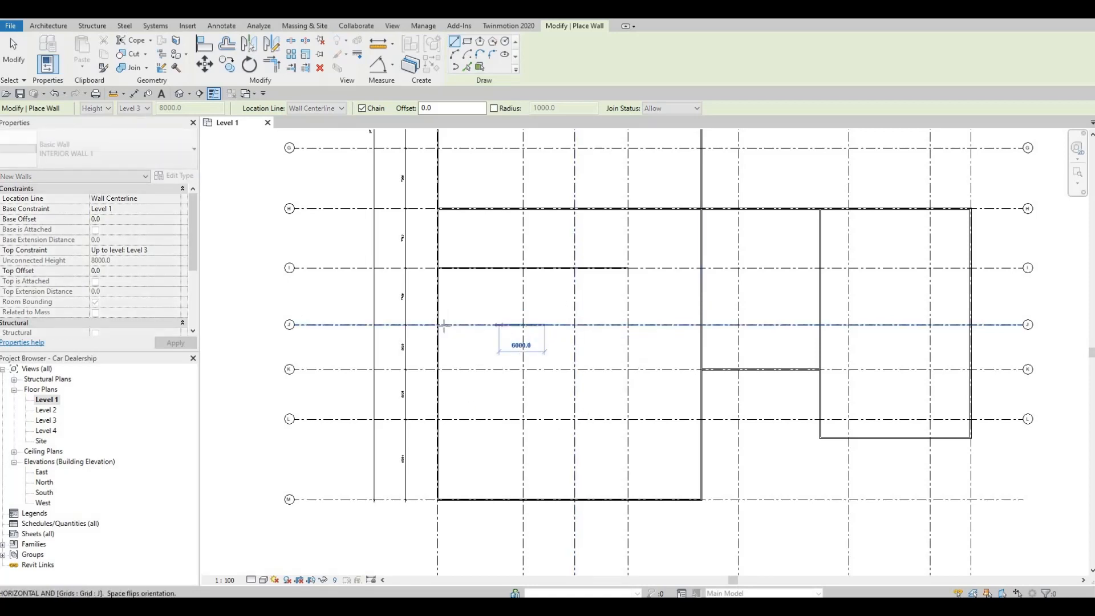
pyautogui.click(437, 325)
pyautogui.press('Escape')
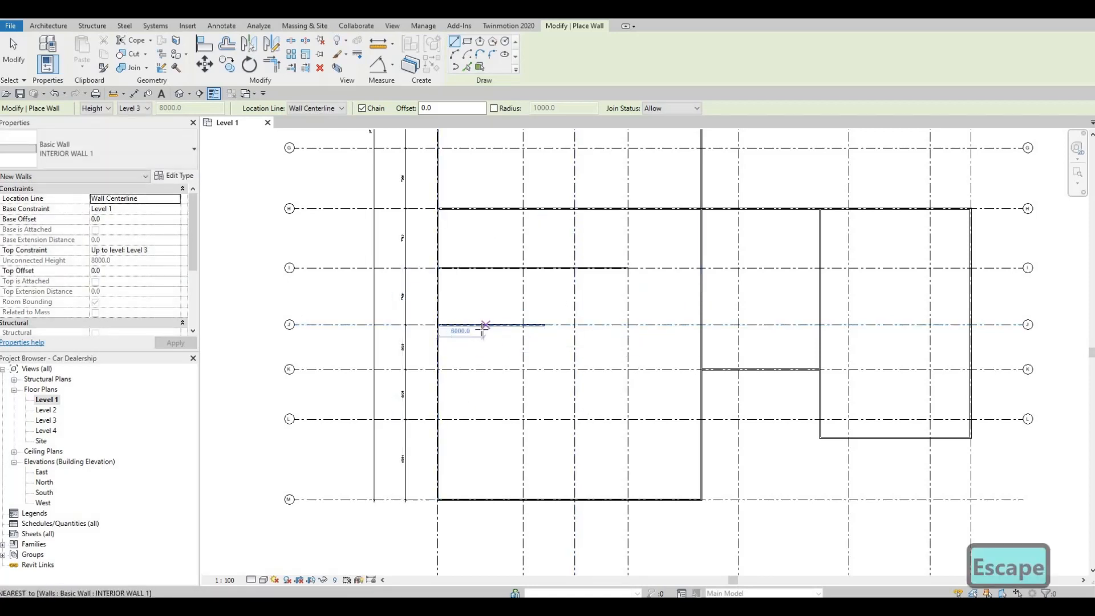
# - Draw an interior wall about 7000 mm long along grid L, ending at the exterior wall between grids 4 and 5
pyautogui.moveTo(481, 325); pyautogui.dragTo(627, 334, button='middle')
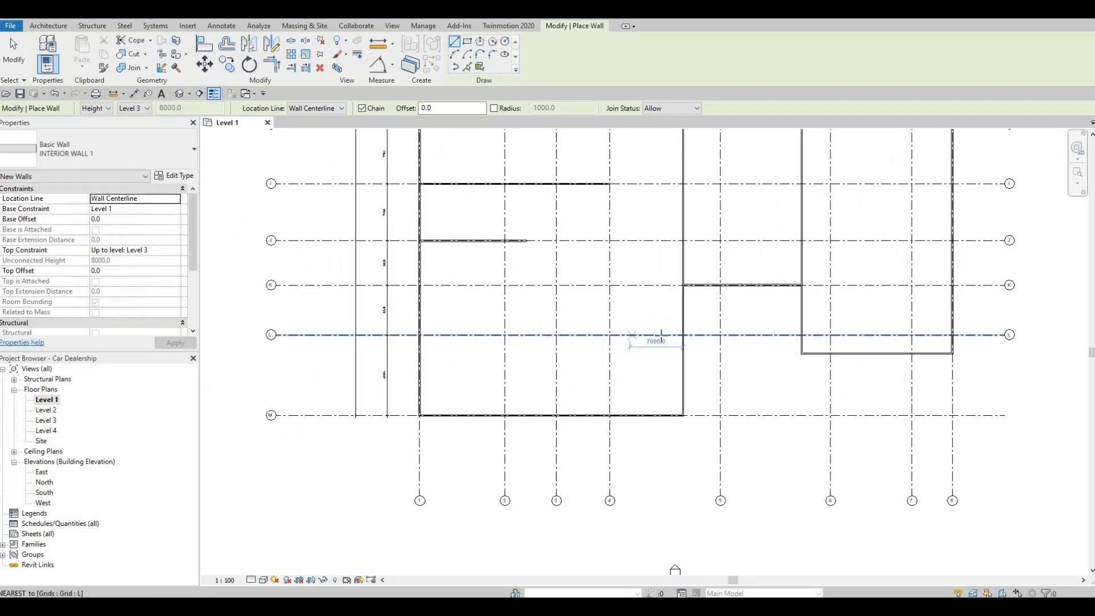
pyautogui.click(630, 335)
pyautogui.click(683, 335)
pyautogui.press('Escape')
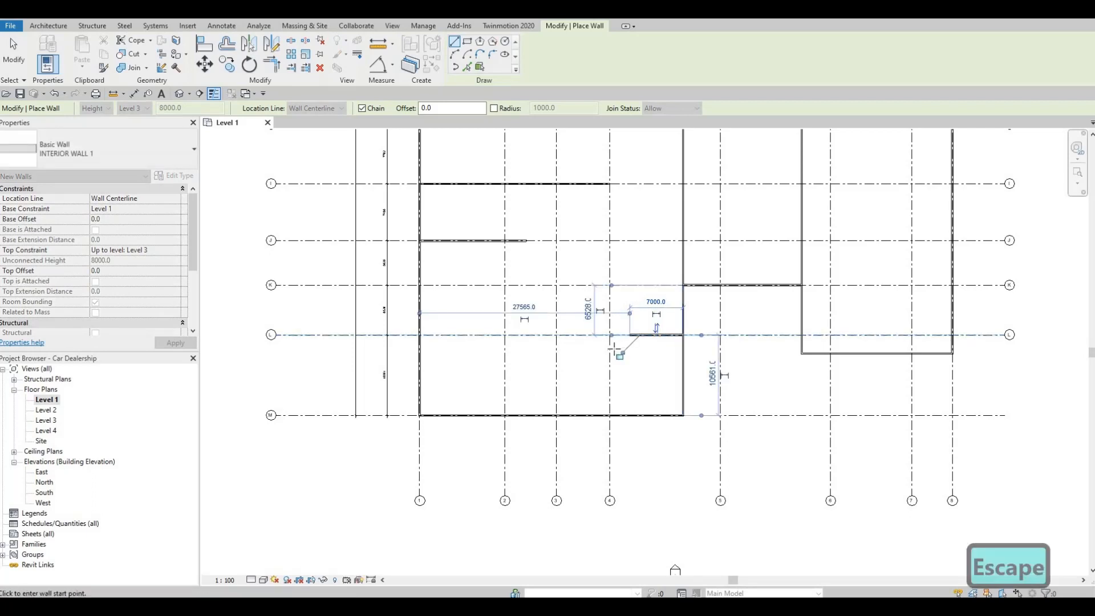
pyautogui.moveTo(636, 337)
pyautogui.mouseDown(button='middle')
pyautogui.moveTo(624, 351)
pyautogui.moveTo(620, 342)
pyautogui.mouseUp(button='middle')
pyautogui.moveTo(548, 332); pyautogui.dragTo(533, 334, button='middle')
pyautogui.scroll(-1, 534, 334)
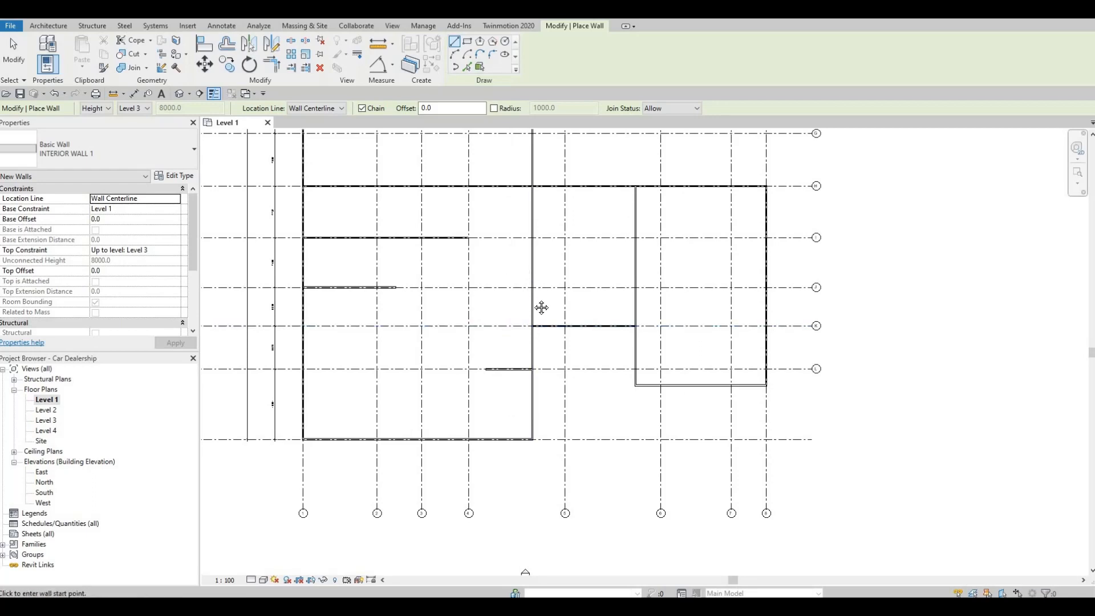
pyautogui.moveTo(520, 274); pyautogui.dragTo(528, 320, button='middle')
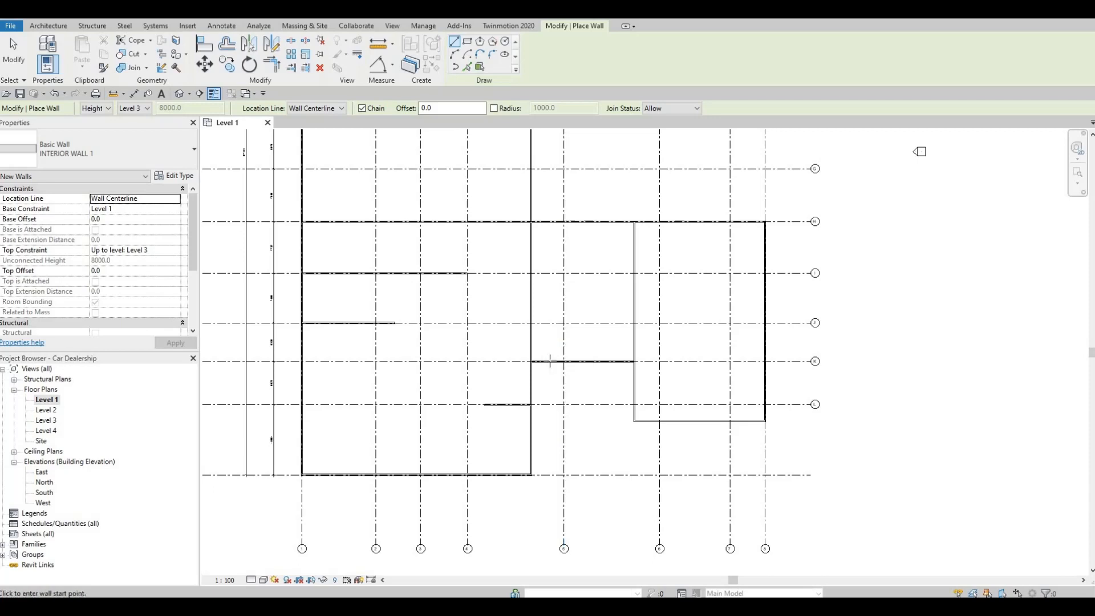
# - Draw an interior wall along grid D from the exterior wall on grid 2 to grid 5
pyautogui.moveTo(443, 298); pyautogui.dragTo(488, 347, button='middle')
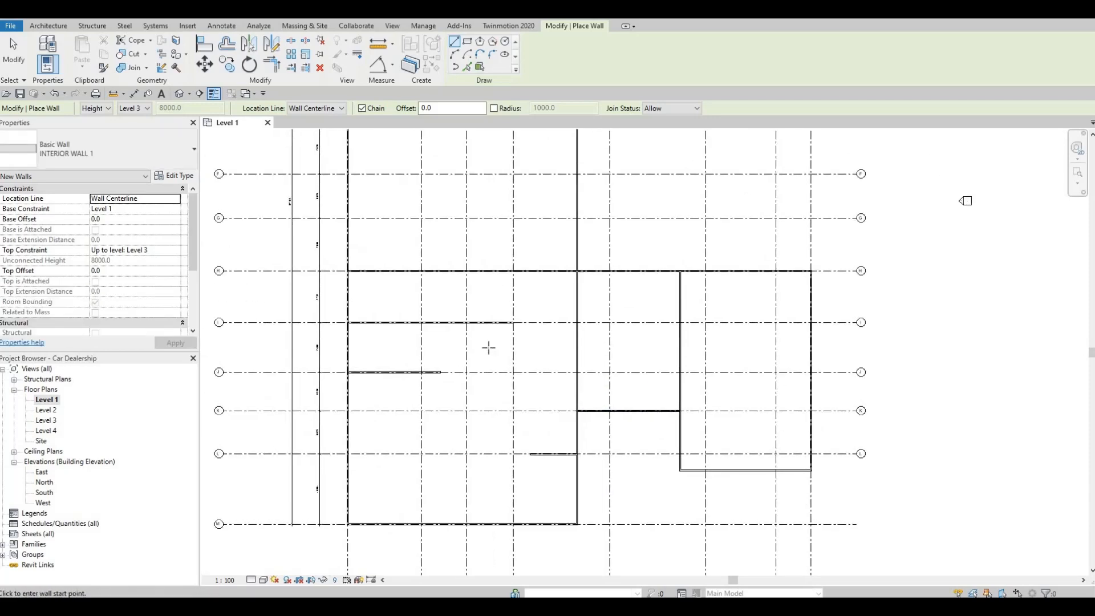
pyautogui.scroll(-1, 584, 323)
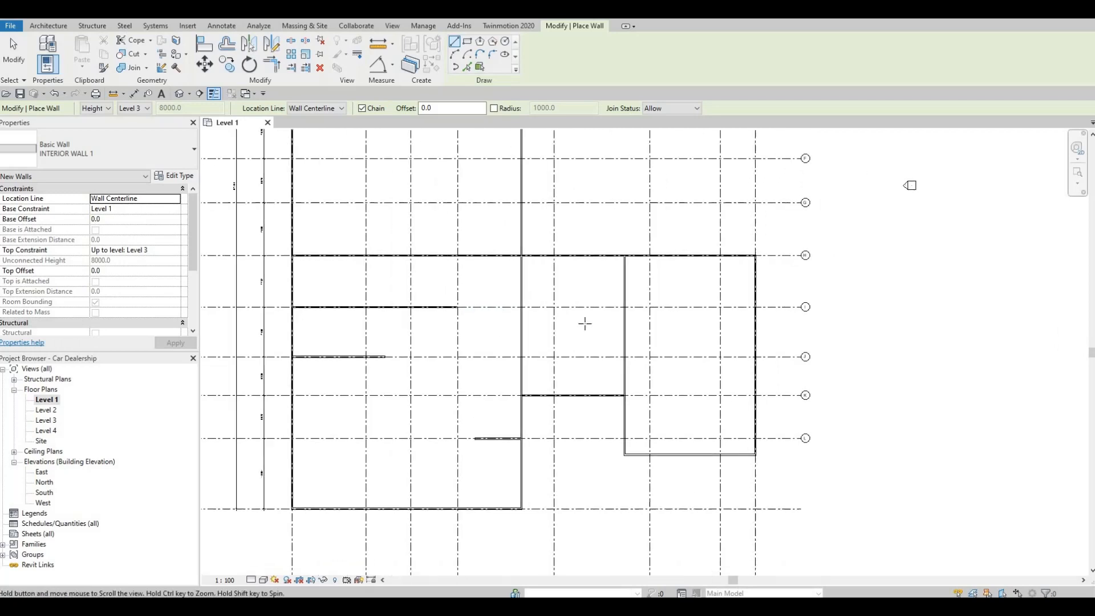
pyautogui.moveTo(566, 334); pyautogui.dragTo(570, 323, button='middle')
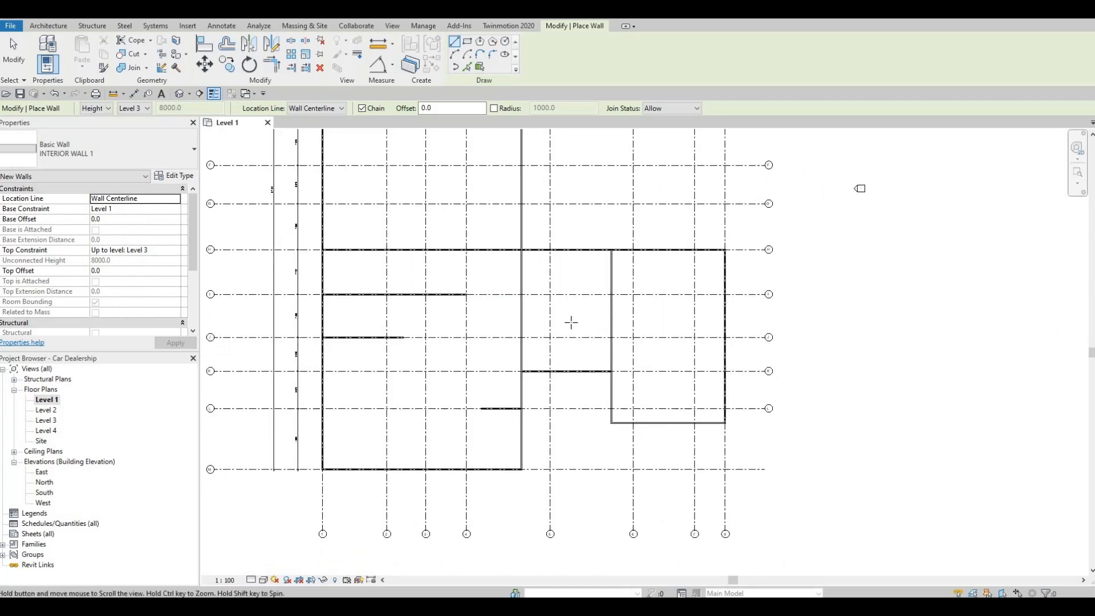
pyautogui.moveTo(646, 331); pyautogui.dragTo(623, 367, button='middle')
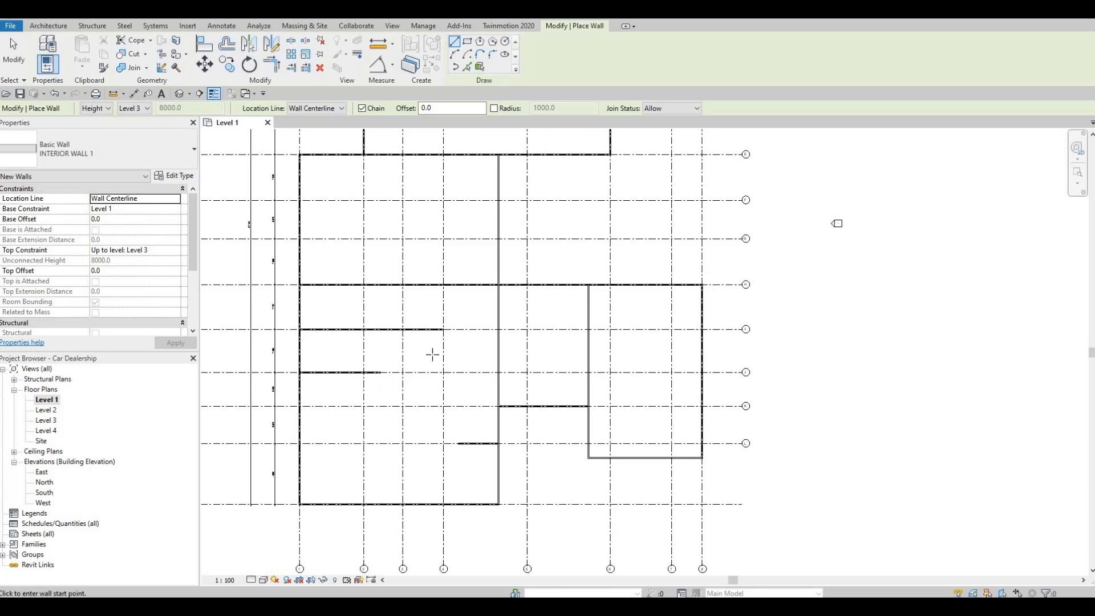
pyautogui.moveTo(424, 279); pyautogui.dragTo(435, 364, button='middle')
pyautogui.scroll(-1, 409, 344)
pyautogui.moveTo(388, 256); pyautogui.dragTo(440, 360, button='middle')
pyautogui.scroll(1, 409, 299)
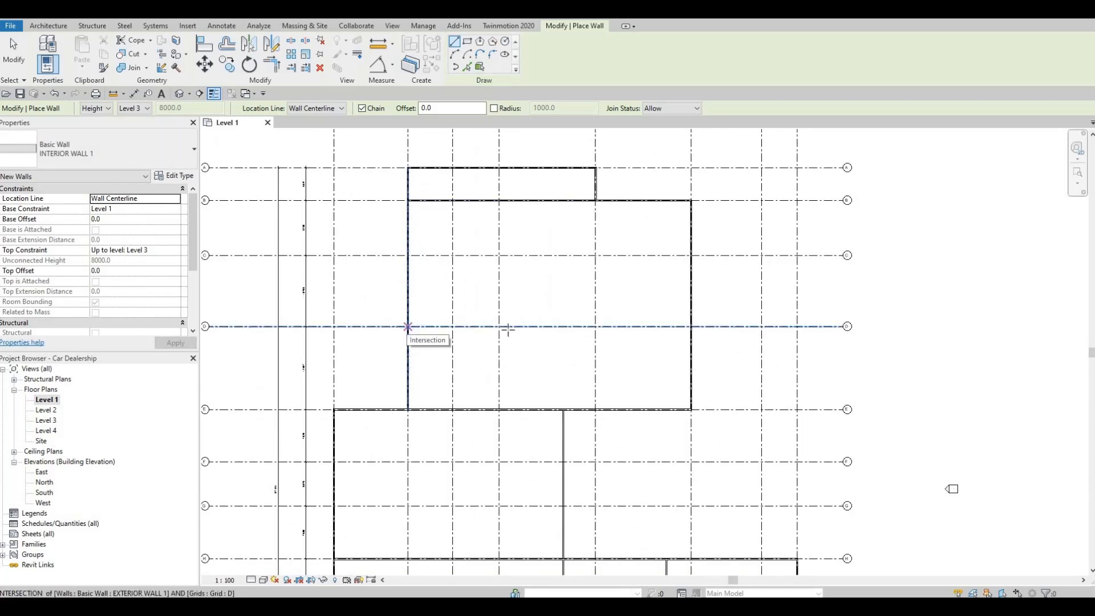
pyautogui.click(407, 327)
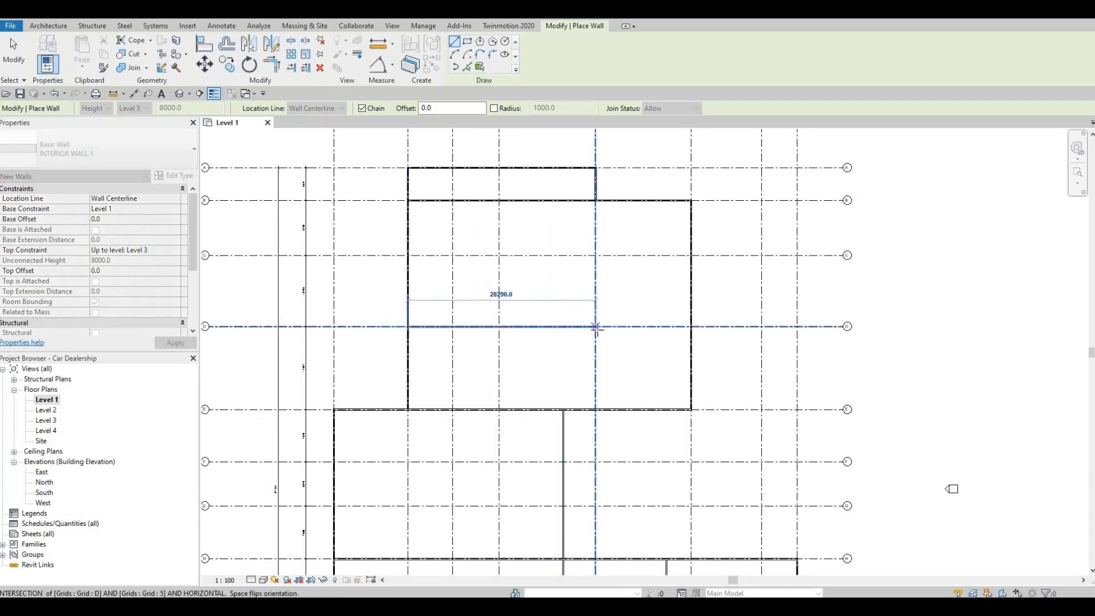
pyautogui.click(586, 329)
pyautogui.press('Escape')
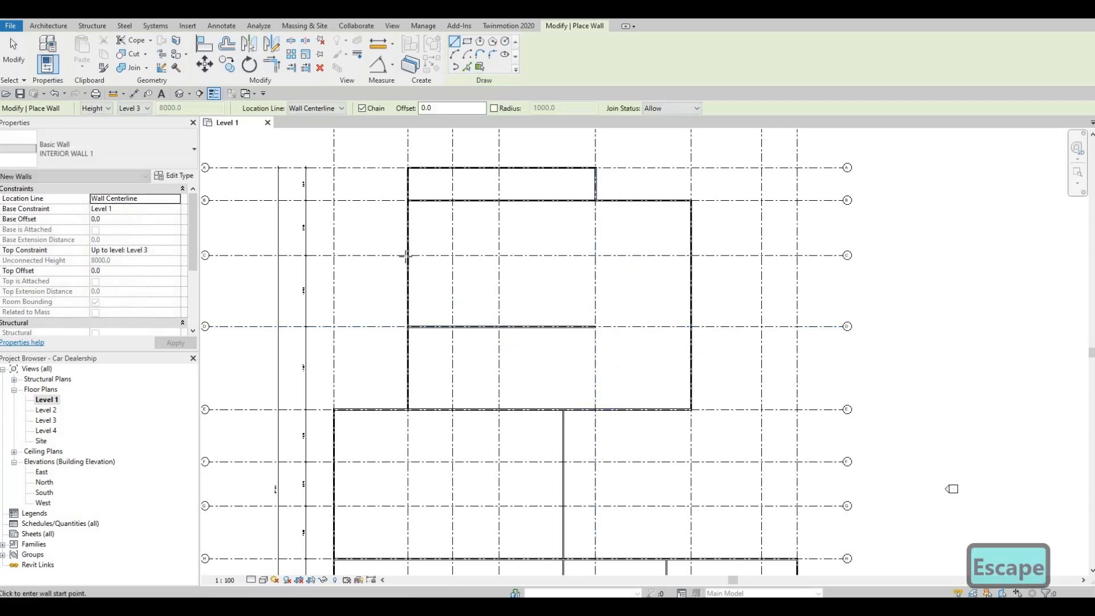
# - Draw an interior wall along grid C from the exterior wall on grid 2 to grid 5
pyautogui.click(423, 256)
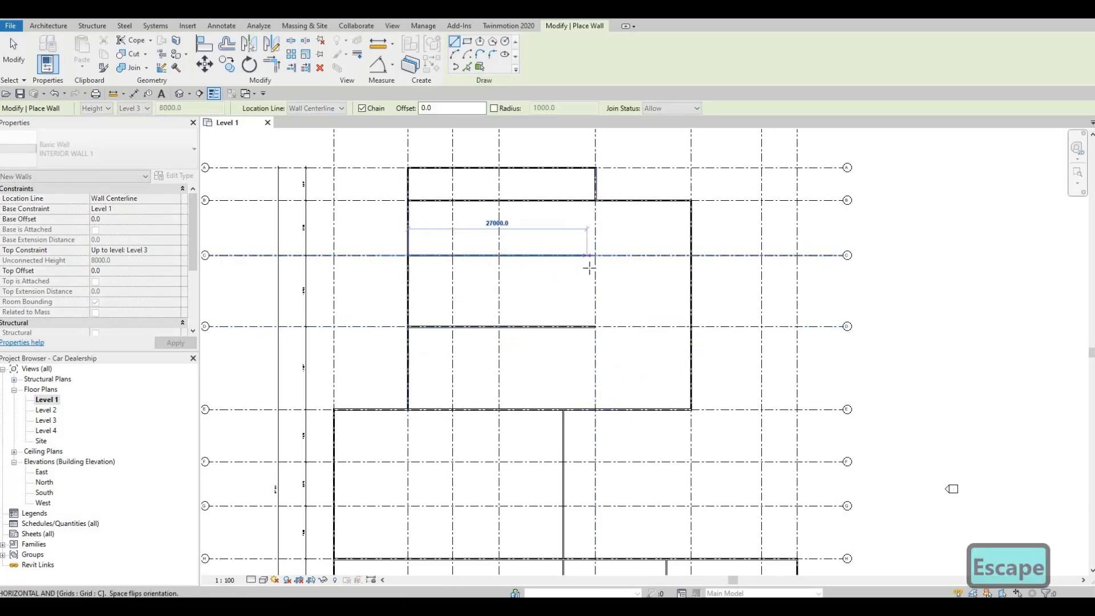
pyautogui.click(587, 268)
pyautogui.scroll(-3, 584, 272)
pyautogui.scroll(3, 565, 257)
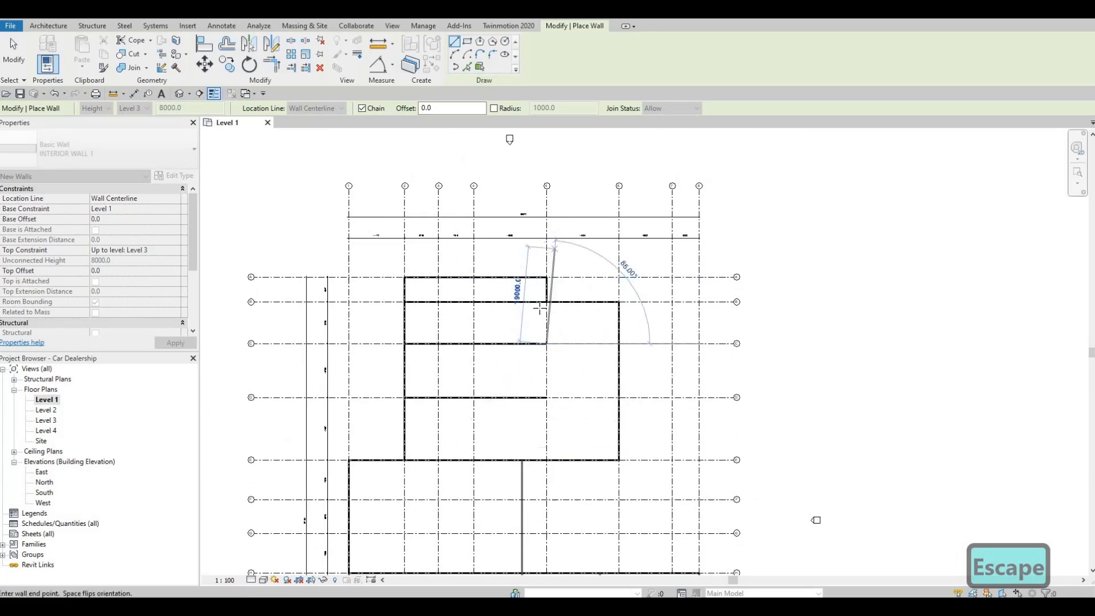
pyautogui.scroll(-2, 652, 305)
pyautogui.press('Escape')
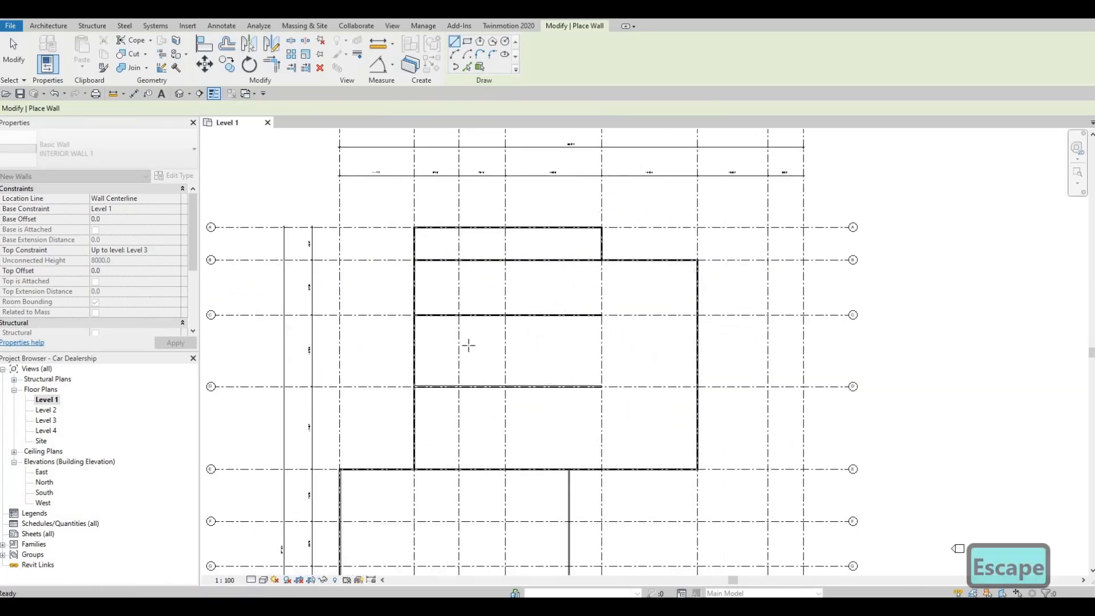
# - Examine the interior wall layout from grid A down to grid L and leave wall placement
pyautogui.scroll(2, 456, 347)
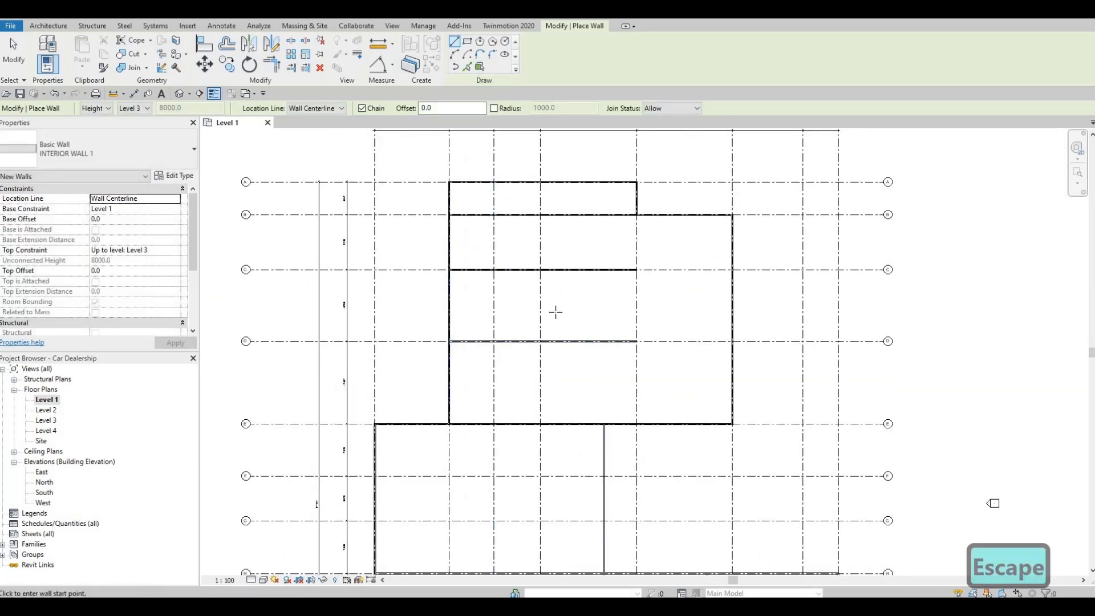
pyautogui.scroll(-1, 555, 311)
pyautogui.moveTo(538, 352)
pyautogui.mouseDown(button='middle')
pyautogui.moveTo(480, 325)
pyautogui.moveTo(474, 348)
pyautogui.mouseUp(button='middle')
pyautogui.moveTo(545, 289); pyautogui.dragTo(568, 279, button='middle')
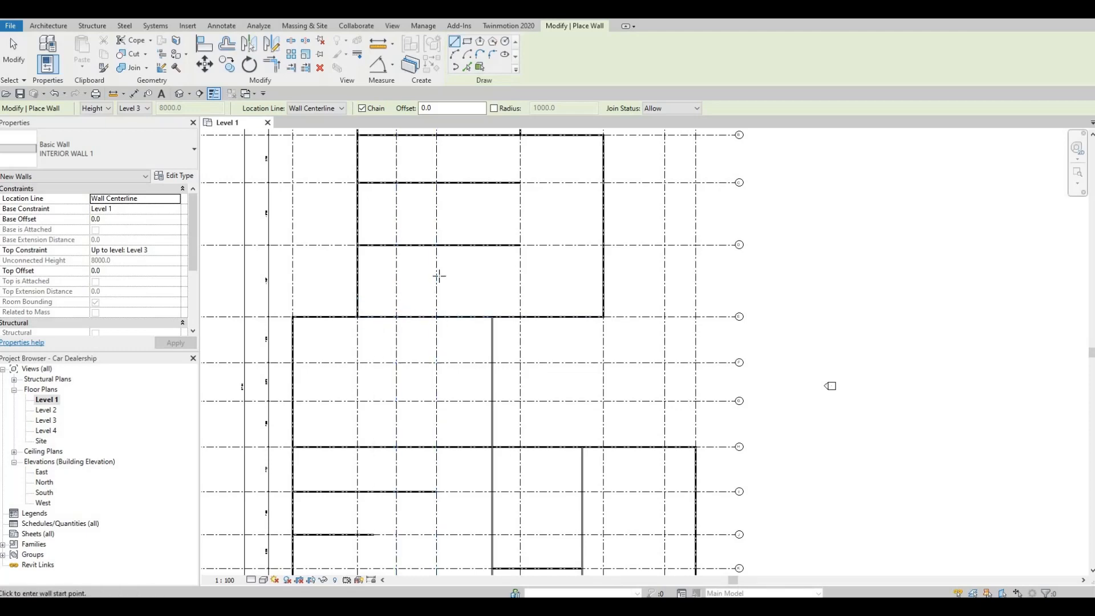
pyautogui.moveTo(440, 276); pyautogui.dragTo(434, 314, button='middle')
pyautogui.moveTo(489, 228); pyautogui.dragTo(486, 280, button='middle')
pyautogui.press('Escape')
pyautogui.scroll(-5, 545, 288)
pyautogui.scroll(6, 434, 476)
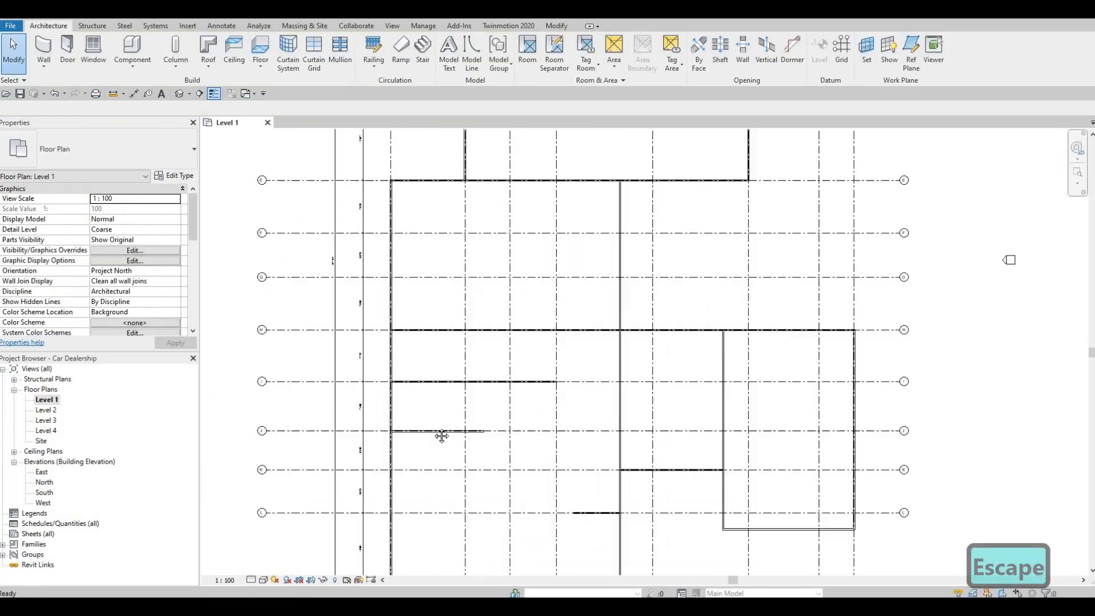
pyautogui.press('Escape')
pyautogui.scroll(-1, 459, 347)
pyautogui.moveTo(432, 390); pyautogui.dragTo(493, 339, button='middle')
pyautogui.scroll(3, 474, 349)
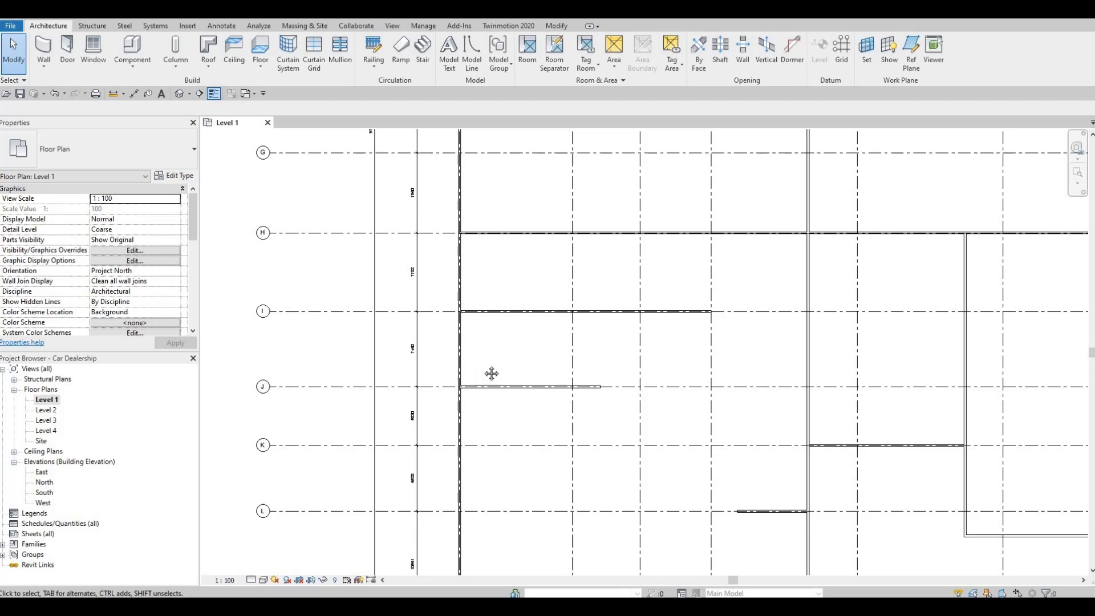
# - Use Create Similar on the grid I wall and draw a perpendicular wall down to the grid J wall, about 3400 mm from grid 1
pyautogui.moveTo(491, 373); pyautogui.dragTo(419, 364, button='middle')
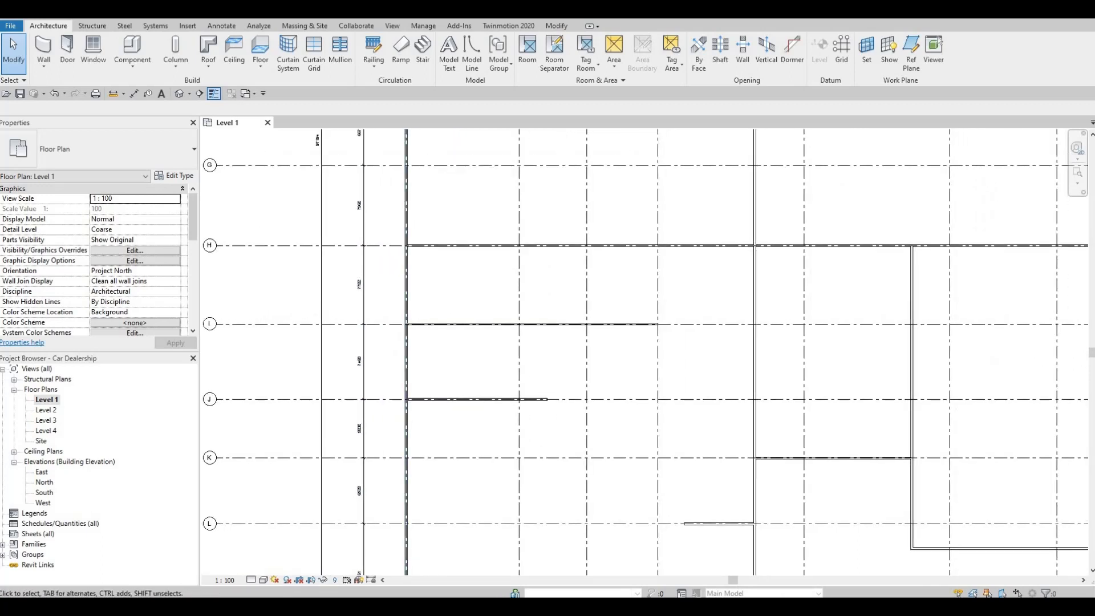
pyautogui.scroll(2, 438, 318)
pyautogui.click(443, 317)
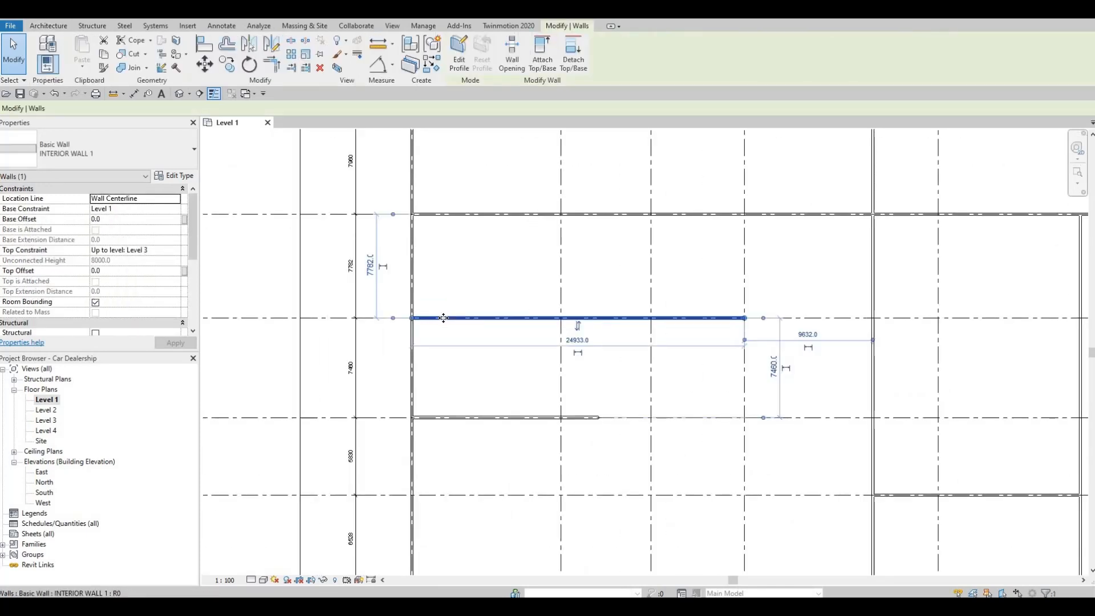
pyautogui.press('c')
pyautogui.press('s')
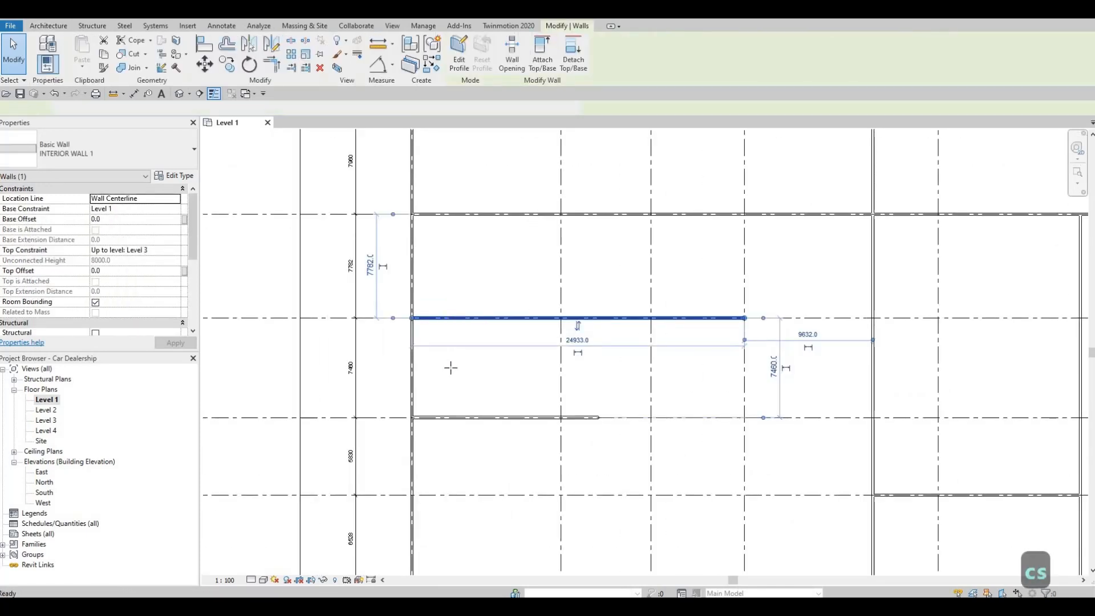
pyautogui.scroll(1, 450, 369)
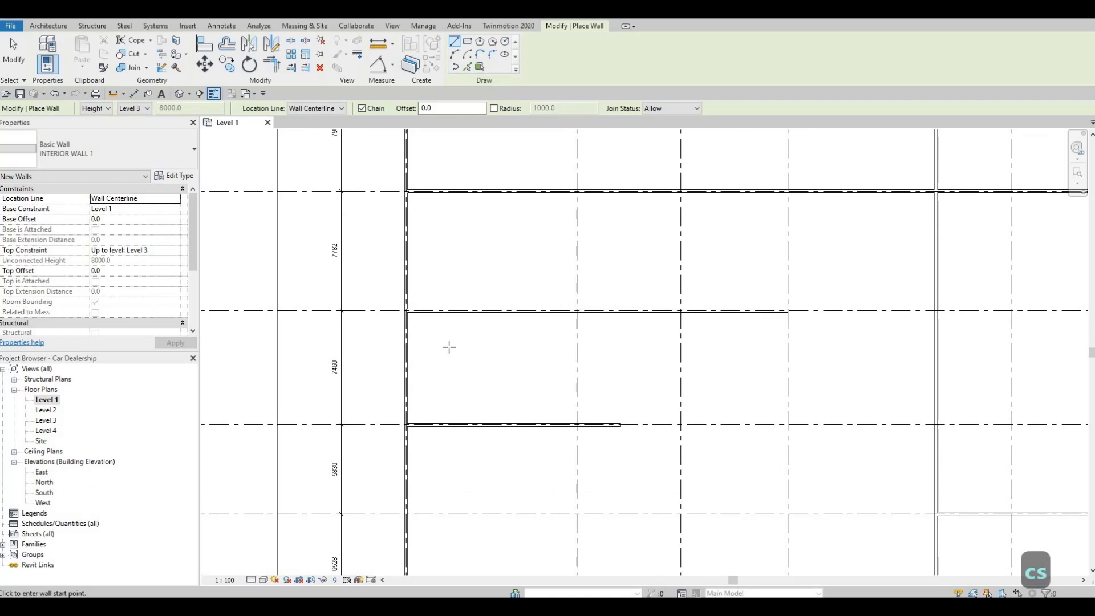
pyautogui.click(457, 311)
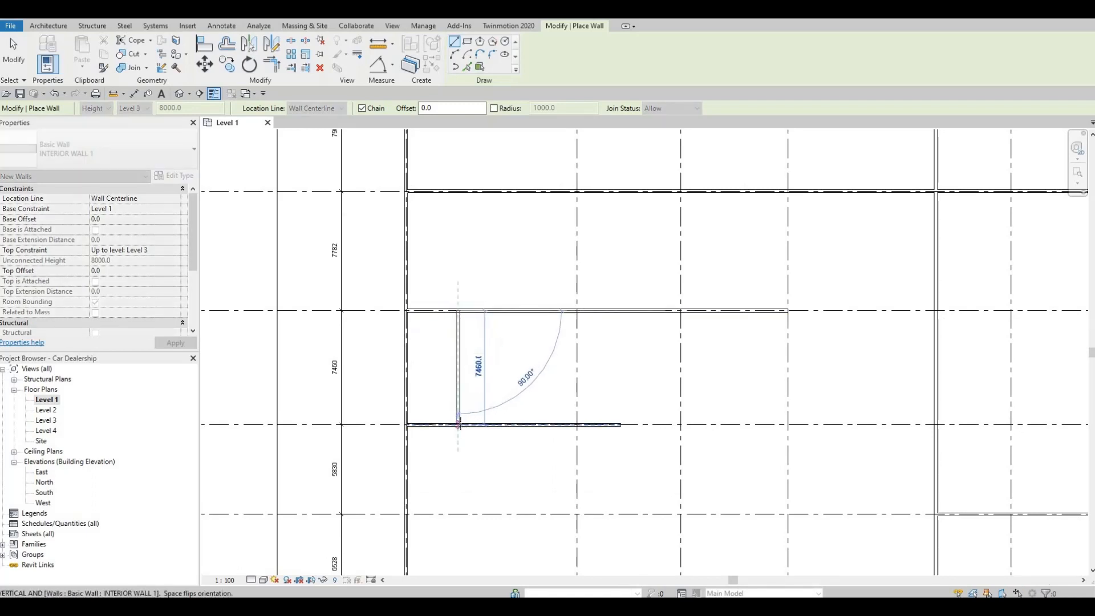
pyautogui.click(457, 423)
pyautogui.press('Escape')
pyautogui.press('Escape')
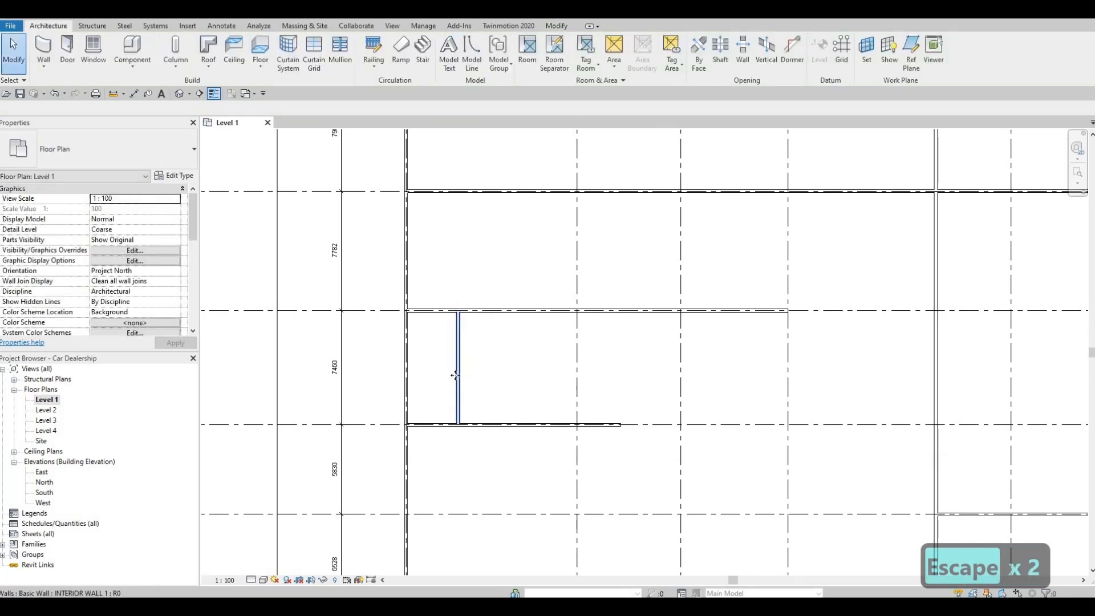
# - Set the distance between the grid 1 exterior wall and the new cross wall to 2855 mm
pyautogui.click(455, 375)
pyautogui.scroll(2, 432, 451)
pyautogui.click(432, 458)
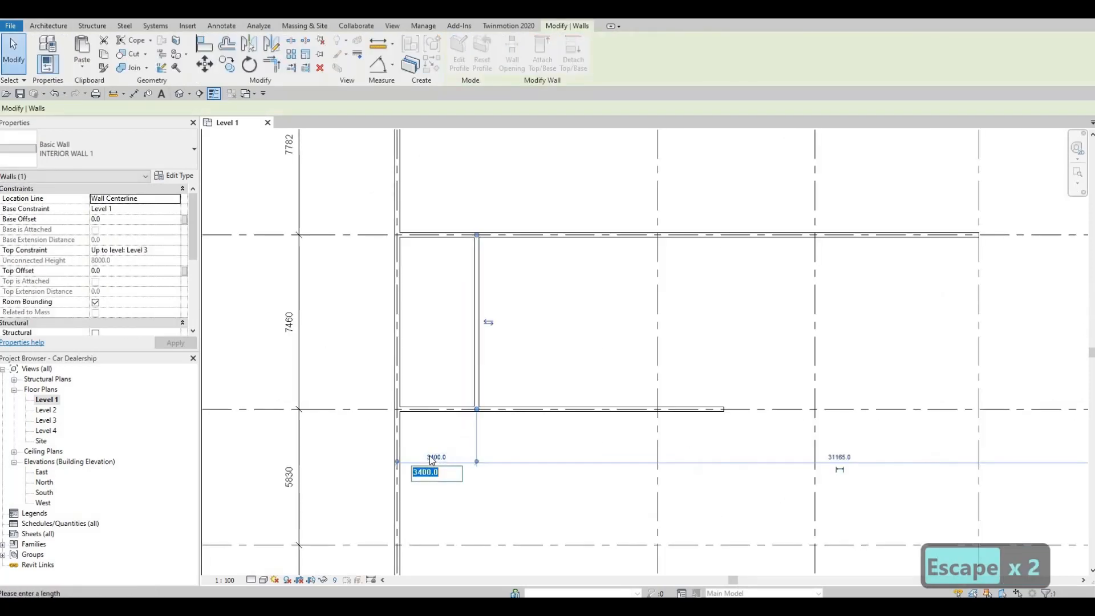
pyautogui.write('2854')
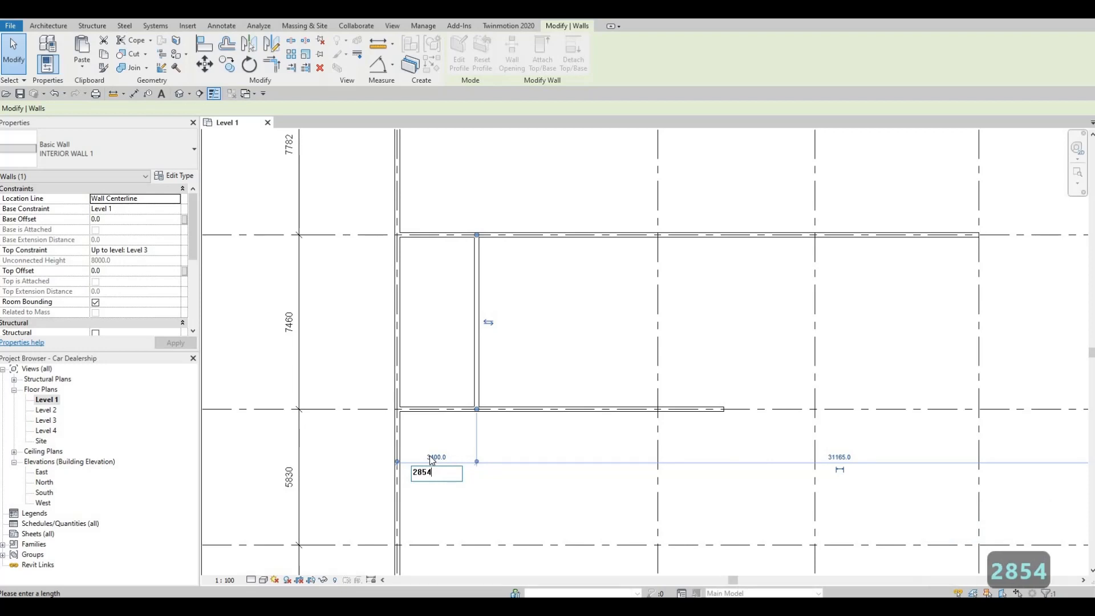
pyautogui.press('BackSpace')
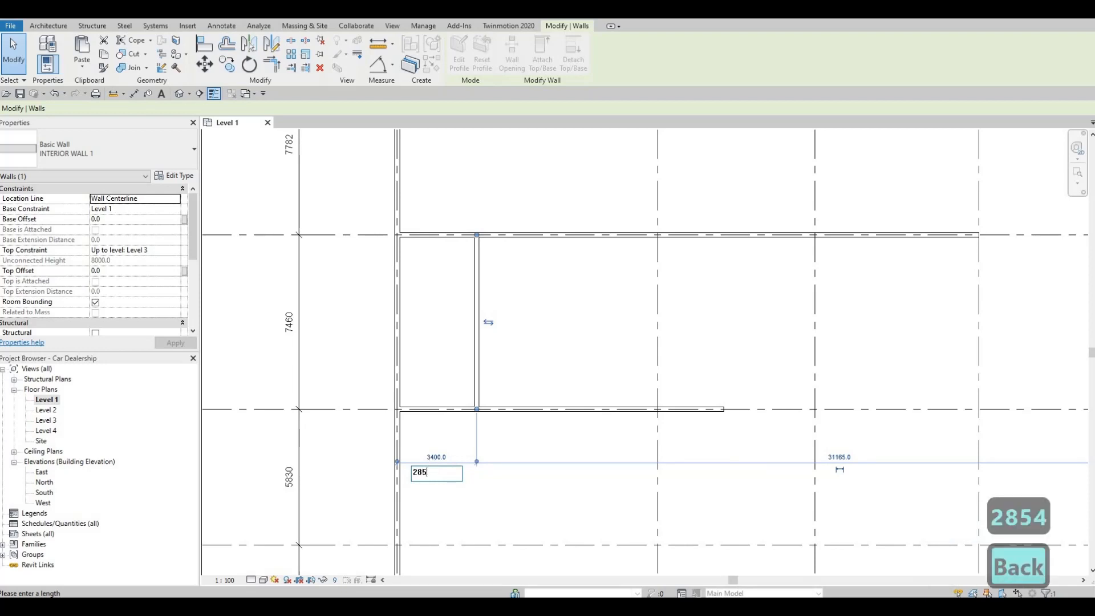
pyautogui.write('5')
pyautogui.press('Return')
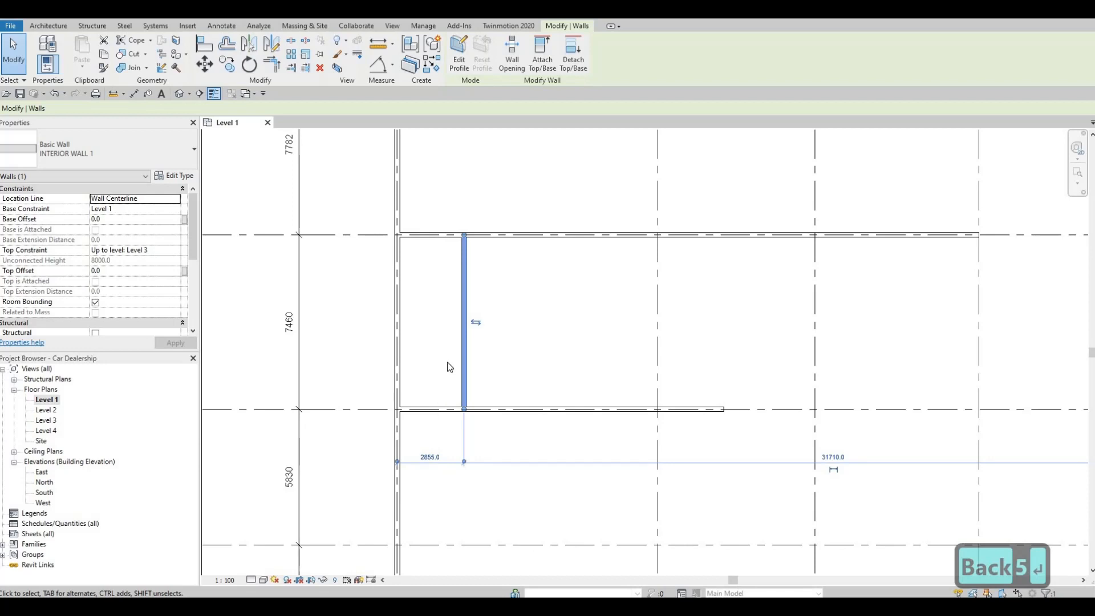
pyautogui.press('Escape')
pyautogui.scroll(2, 449, 361)
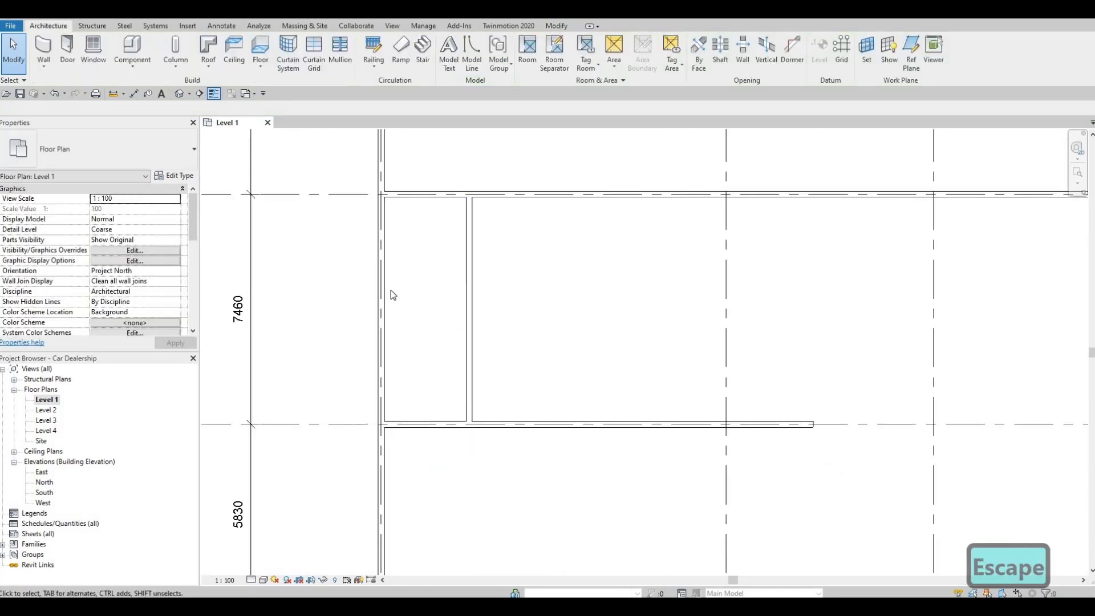
pyautogui.scroll(-2, 258, 281)
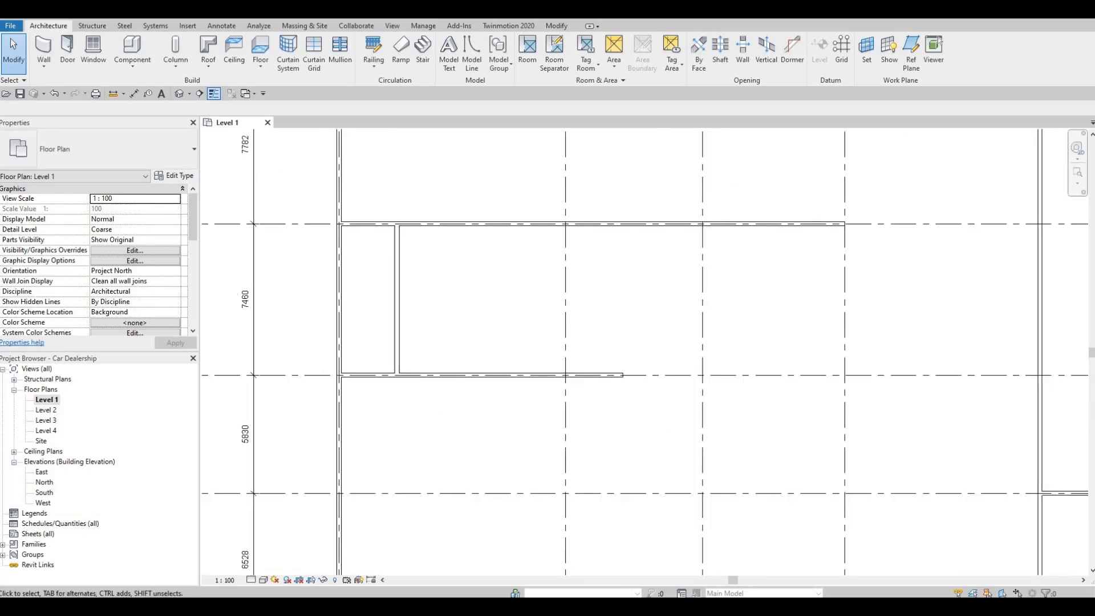
pyautogui.press('F1')
pyautogui.press('F1')
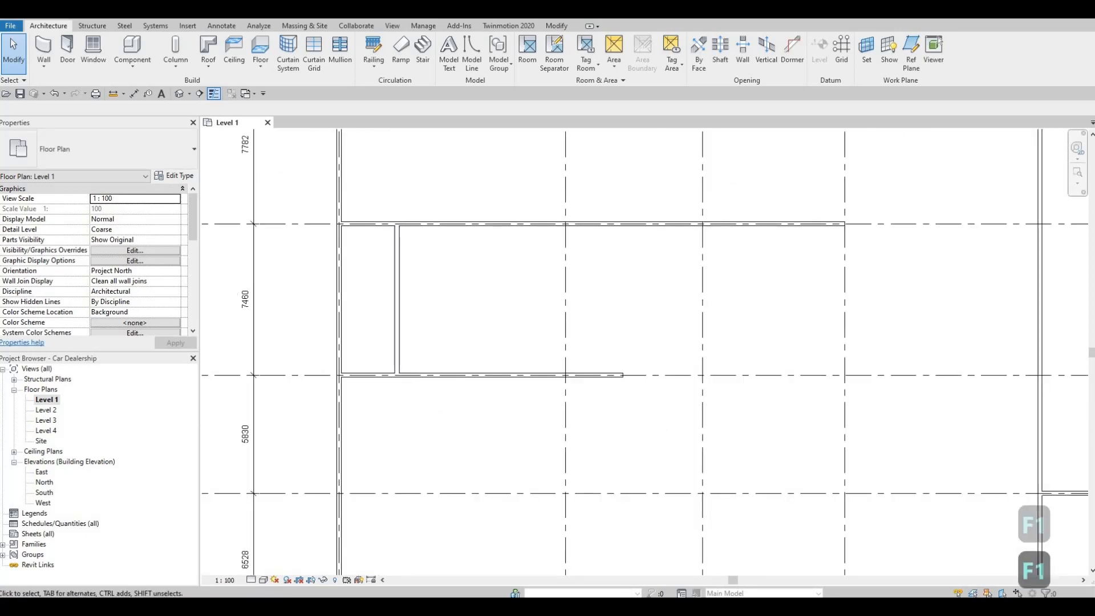
# - Draw a wall about 3200 mm long from the grid I wall toward grid J, about 1600 mm from the cross wall
pyautogui.moveTo(213, 182); pyautogui.dragTo(189, 187, button='middle')
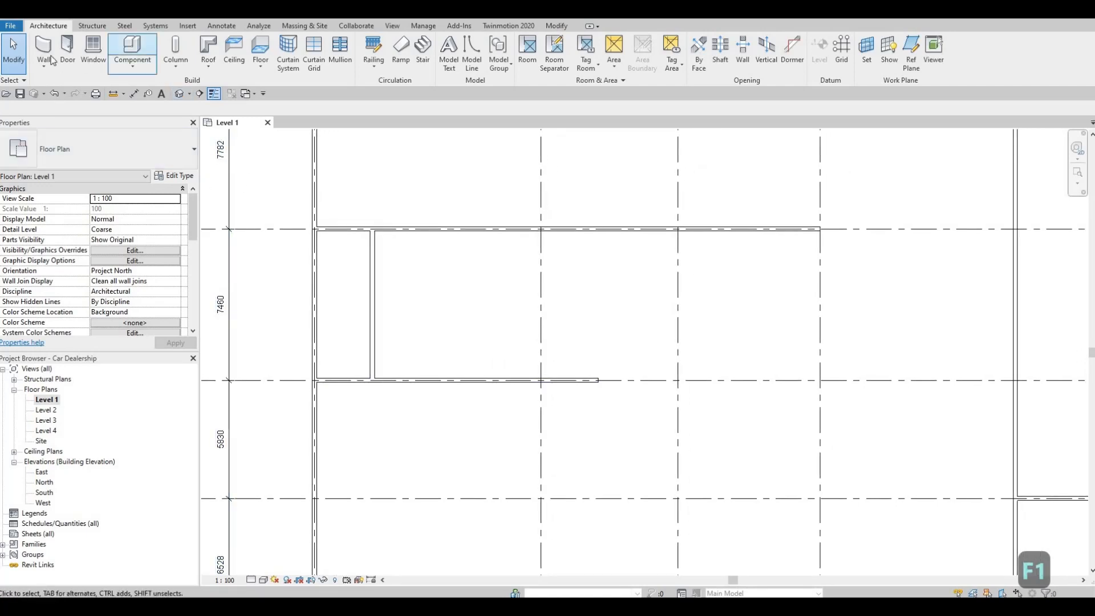
pyautogui.press('w')
pyautogui.press('a')
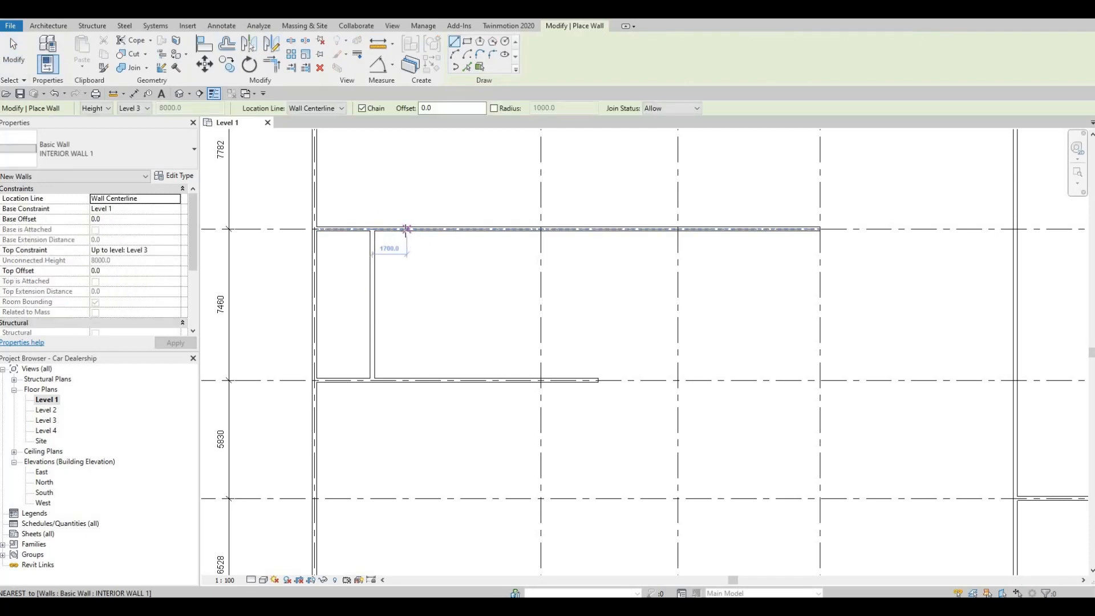
pyautogui.click(405, 294)
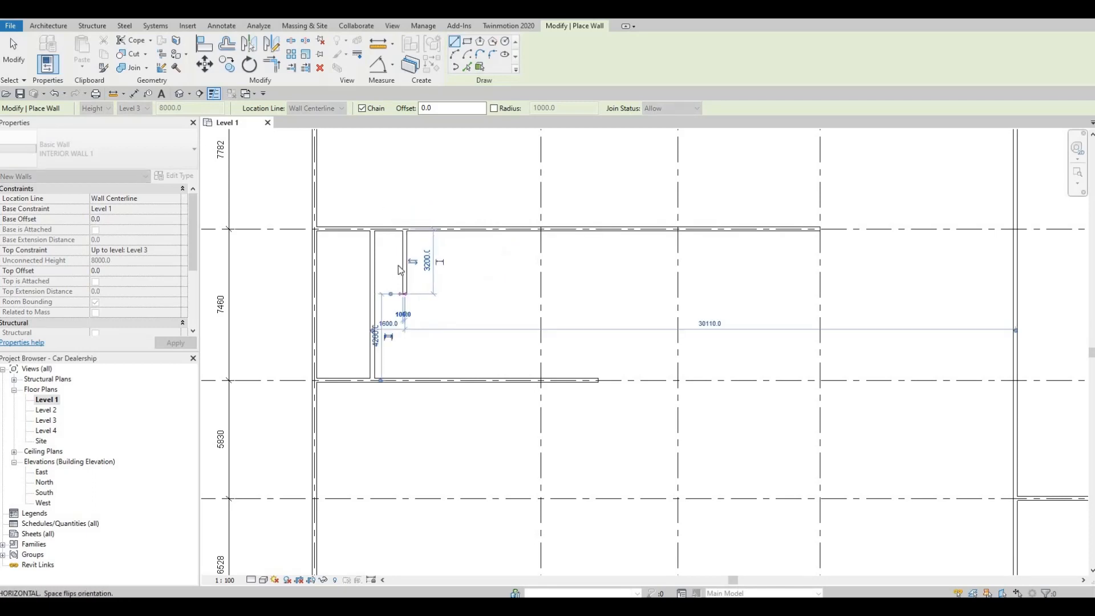
pyautogui.press('Escape')
pyautogui.press('Escape')
pyautogui.click(406, 282)
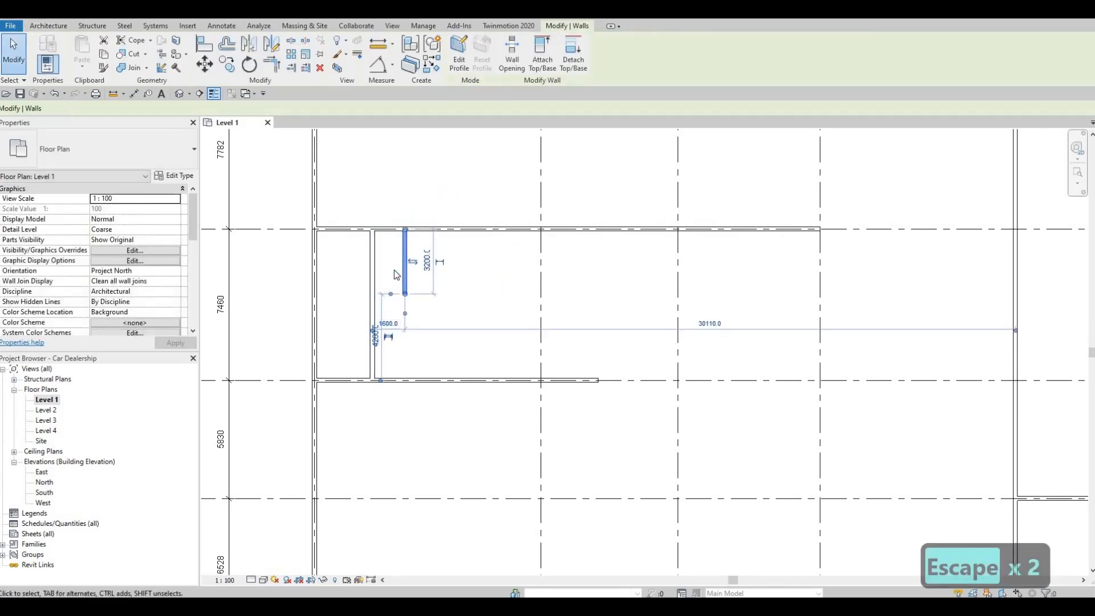
pyautogui.press('Escape')
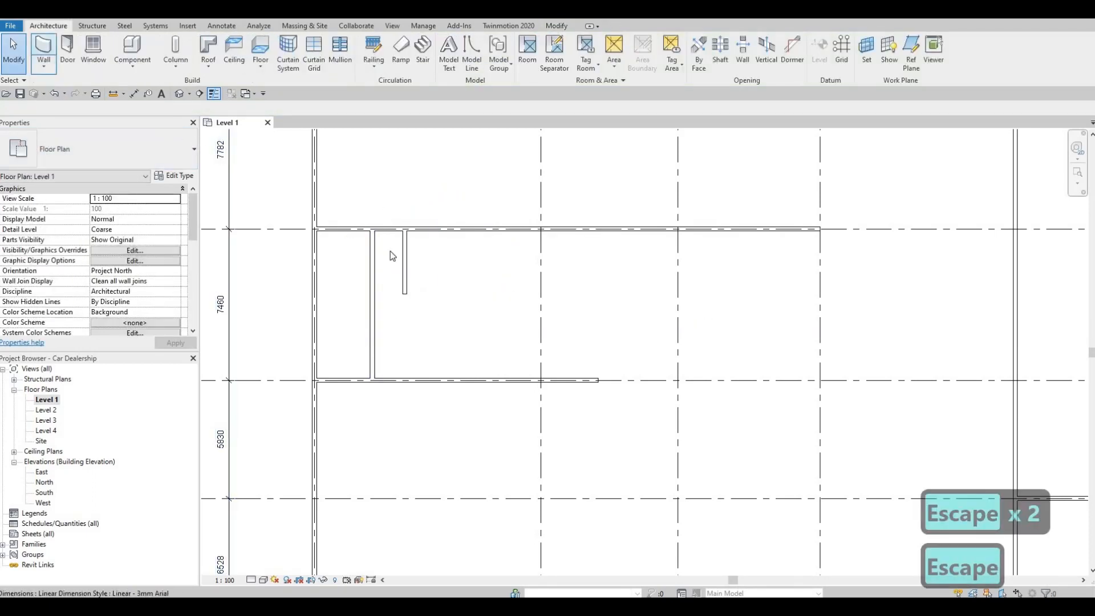
pyautogui.press('w')
pyautogui.press('a')
pyautogui.press('Escape')
pyautogui.press('Escape')
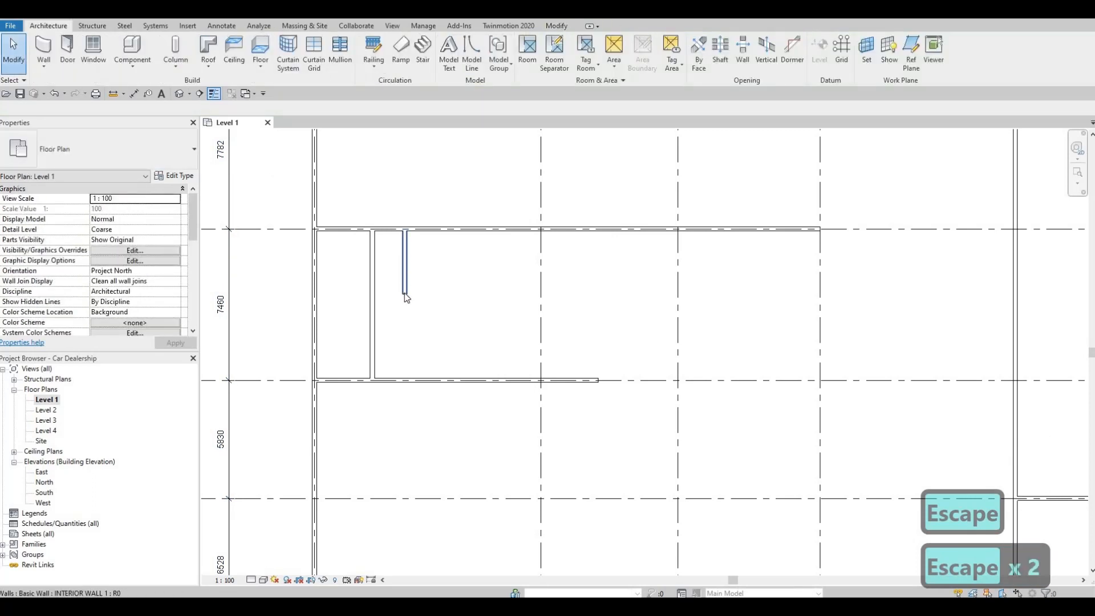
# - Set the length of the short wall hanging from the grid I wall to 3100 mm
pyautogui.click(405, 290)
pyautogui.click(428, 262)
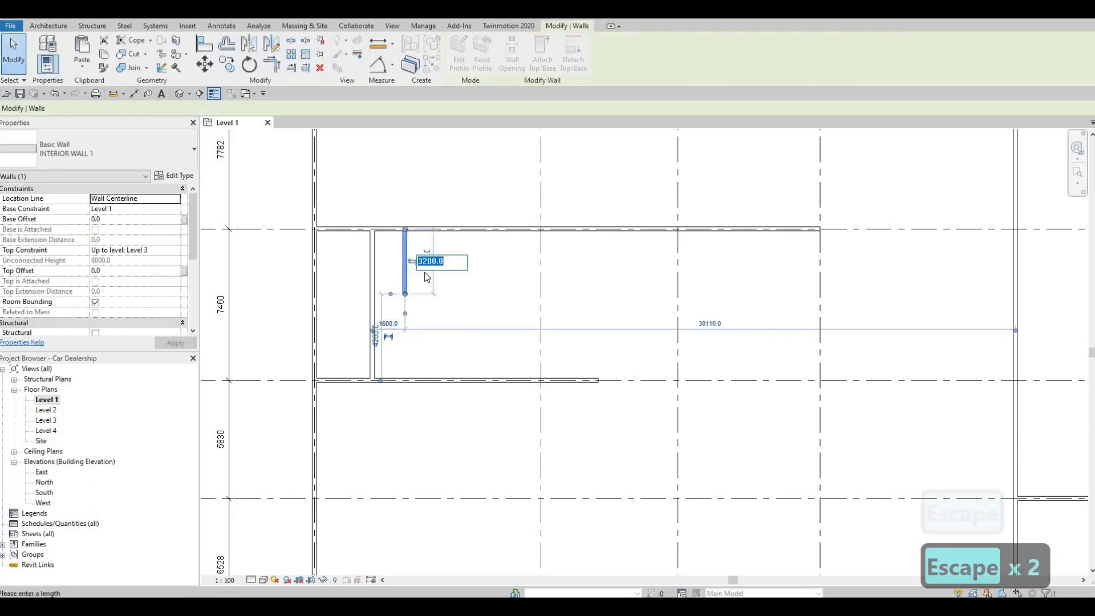
pyautogui.write('3100')
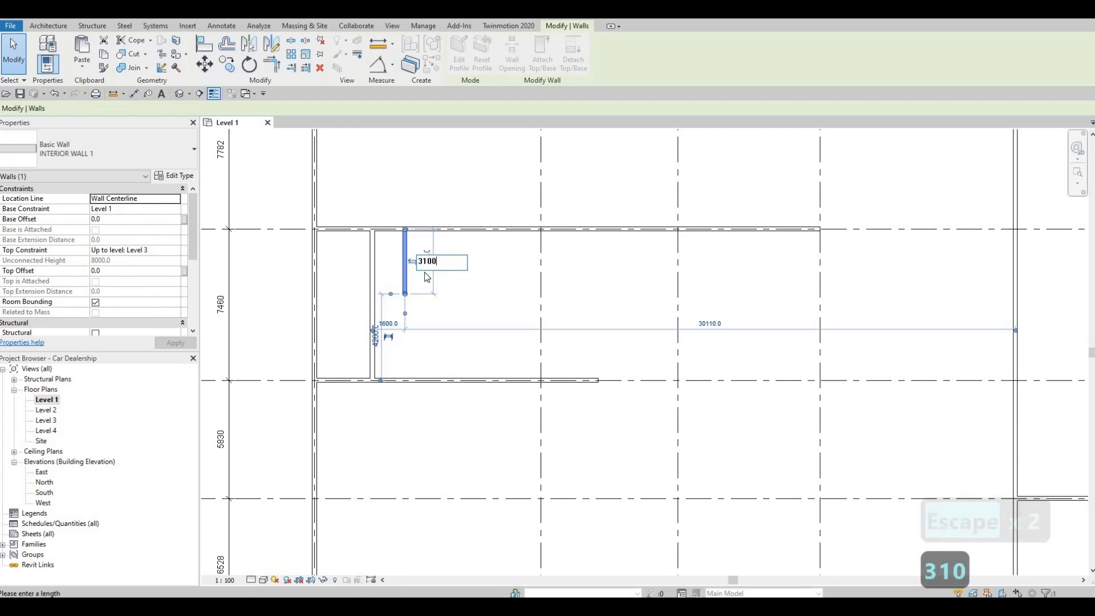
pyautogui.press('Return')
pyautogui.press('Escape')
pyautogui.press('Escape')
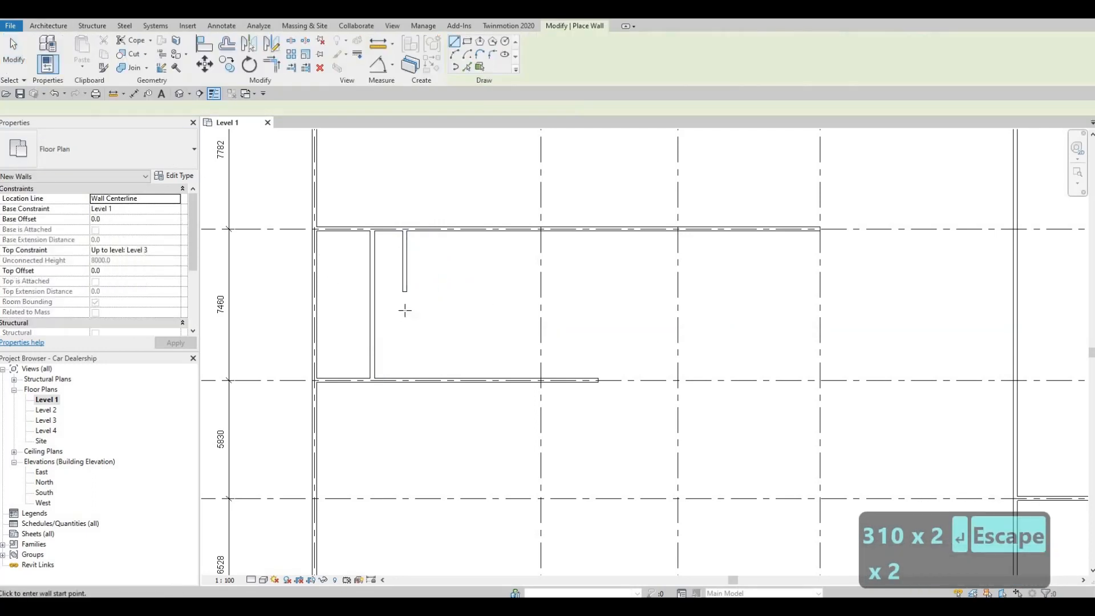
# - Draw chained walls from the short wall's lower end, about 20478 mm horizontally, then up to the grid I wall's free end
pyautogui.click(404, 291)
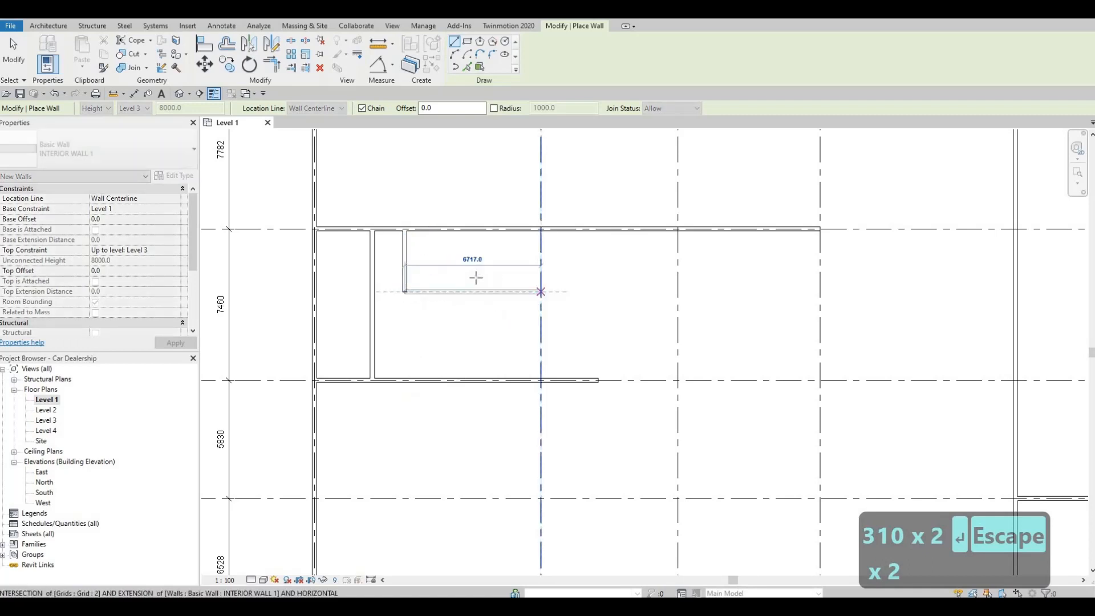
pyautogui.moveTo(474, 279); pyautogui.dragTo(399, 269, button='middle')
pyautogui.scroll(-1, 398, 269)
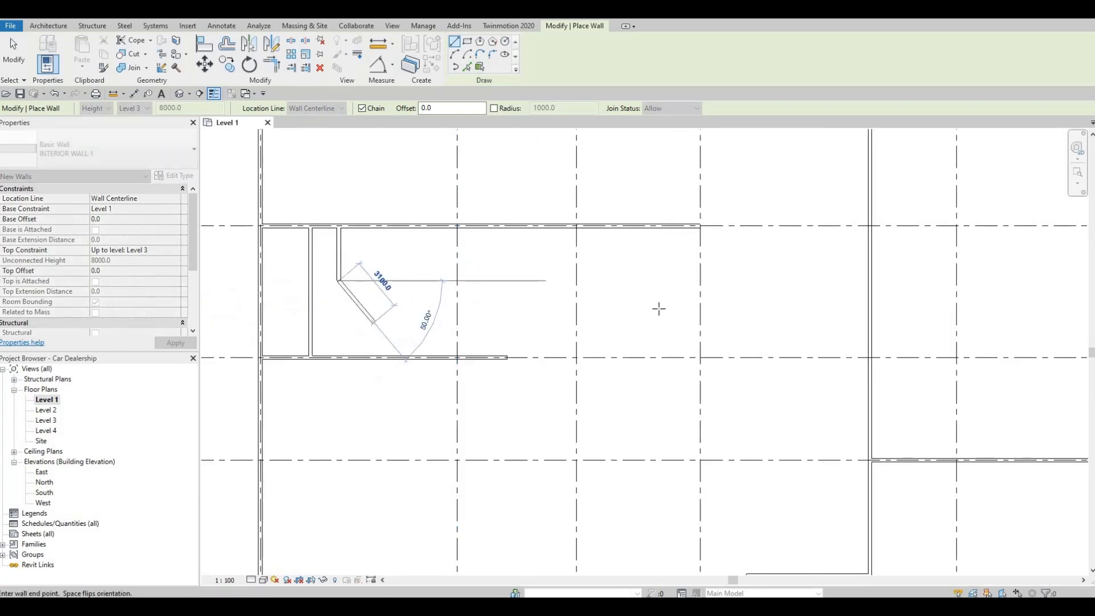
pyautogui.click(705, 236)
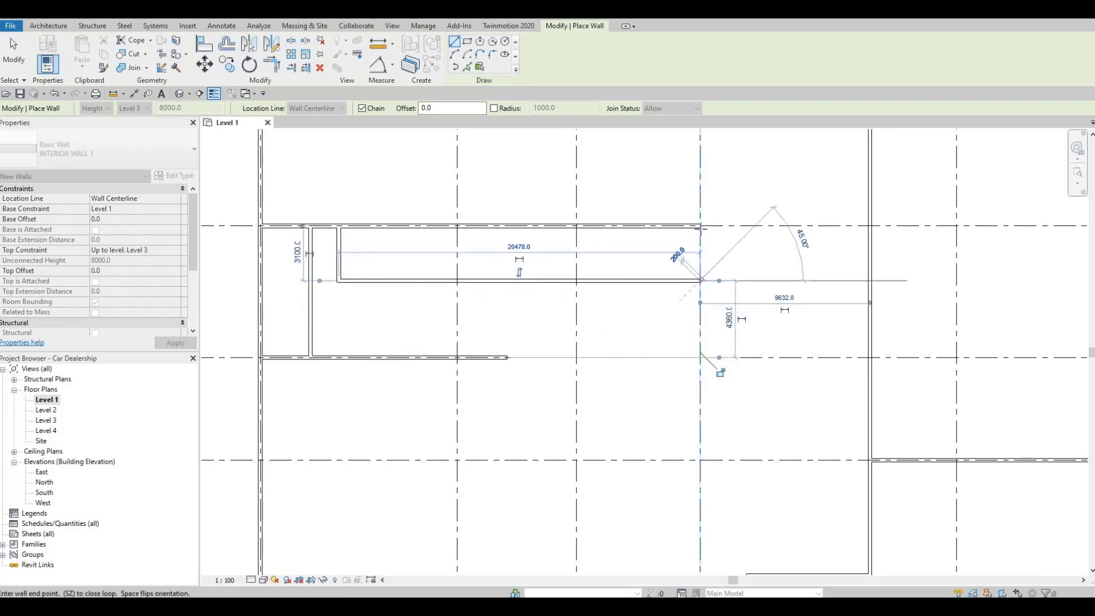
pyautogui.click(700, 225)
pyautogui.press('Escape')
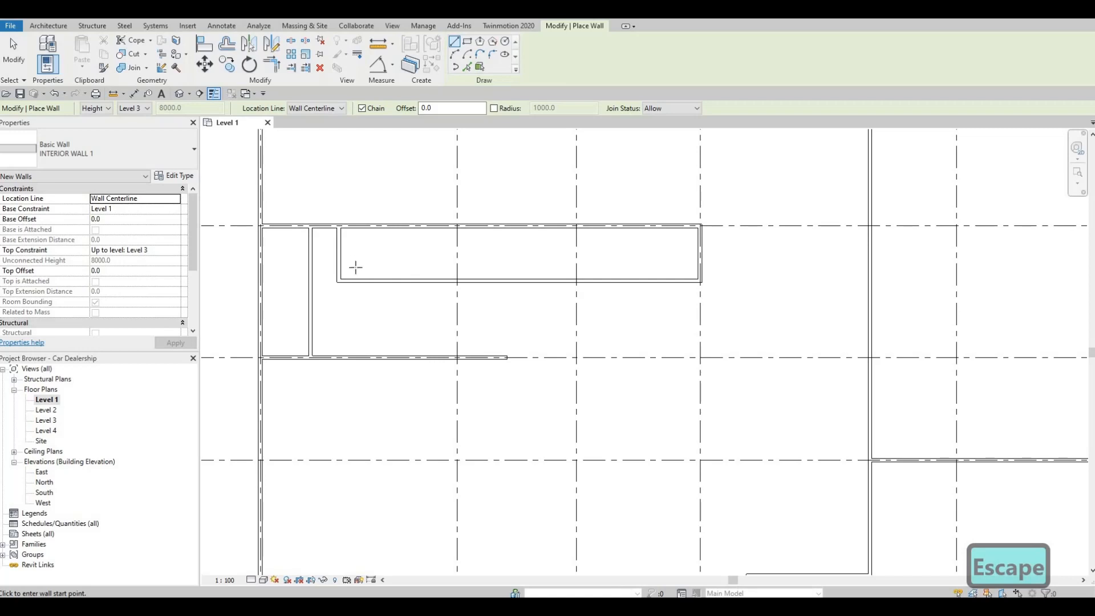
# - Use Create Similar to draw a horizontal wall about 18500 mm long, about 1600 mm below the narrow room and 1600 mm from the cross wall
pyautogui.scroll(2, 332, 256)
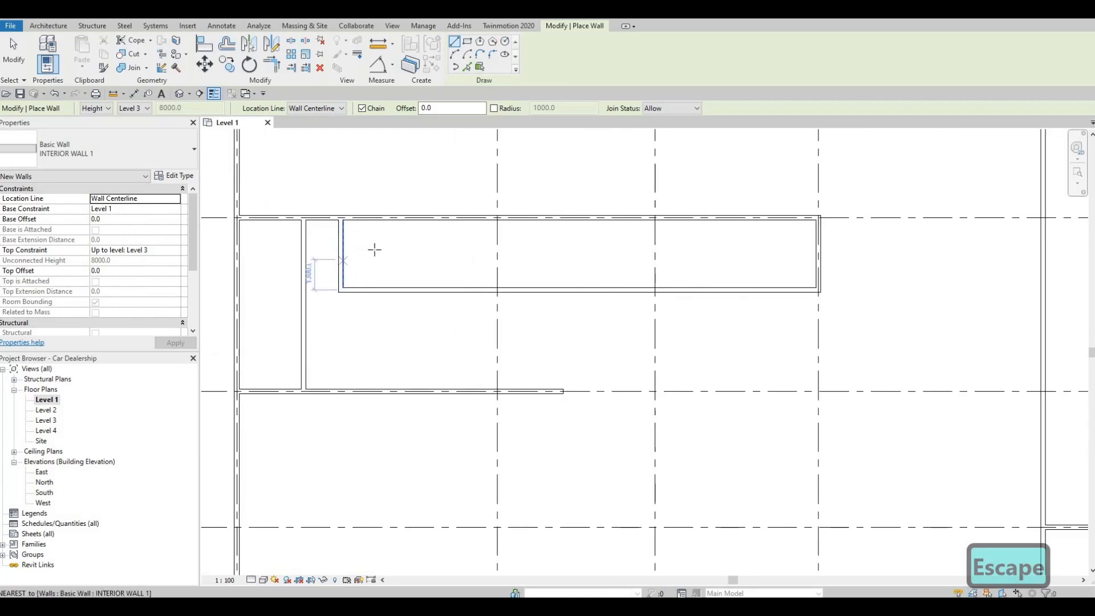
pyautogui.scroll(1, 388, 226)
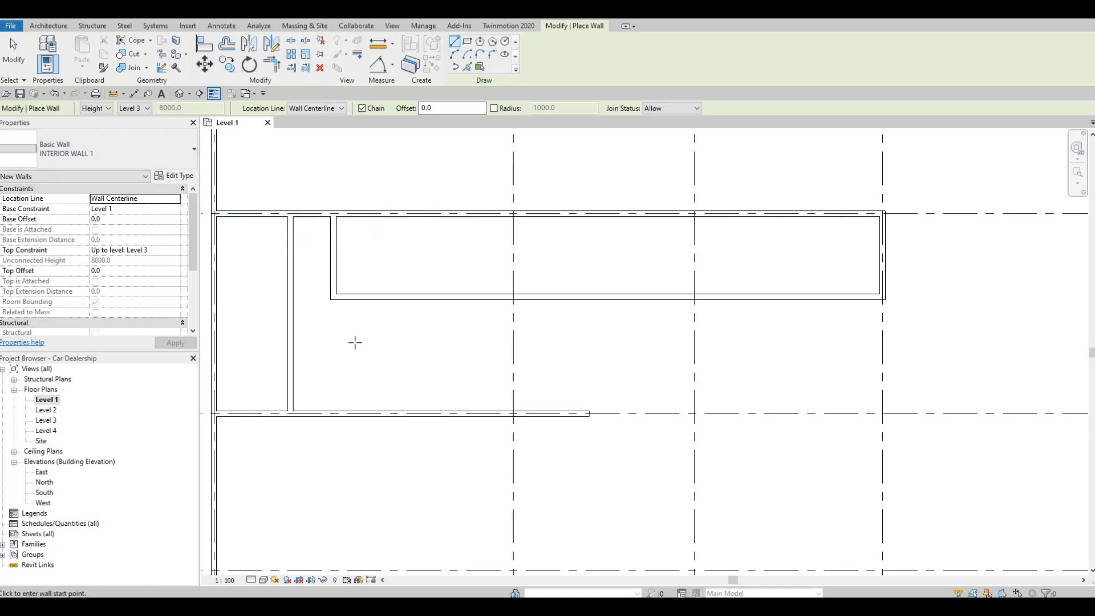
pyautogui.scroll(-2, 398, 337)
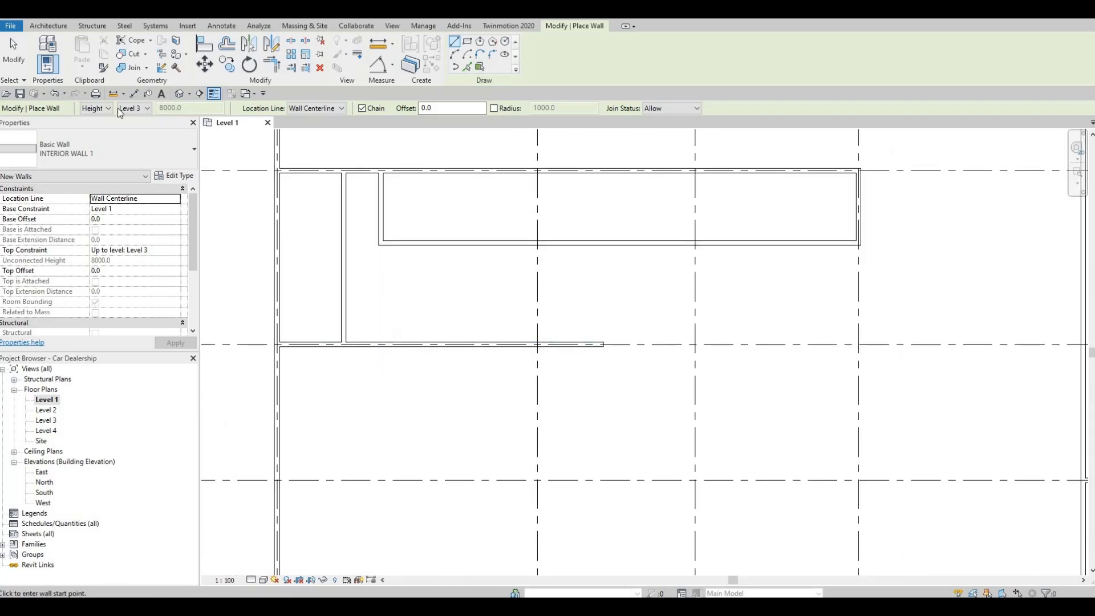
pyautogui.press('Escape')
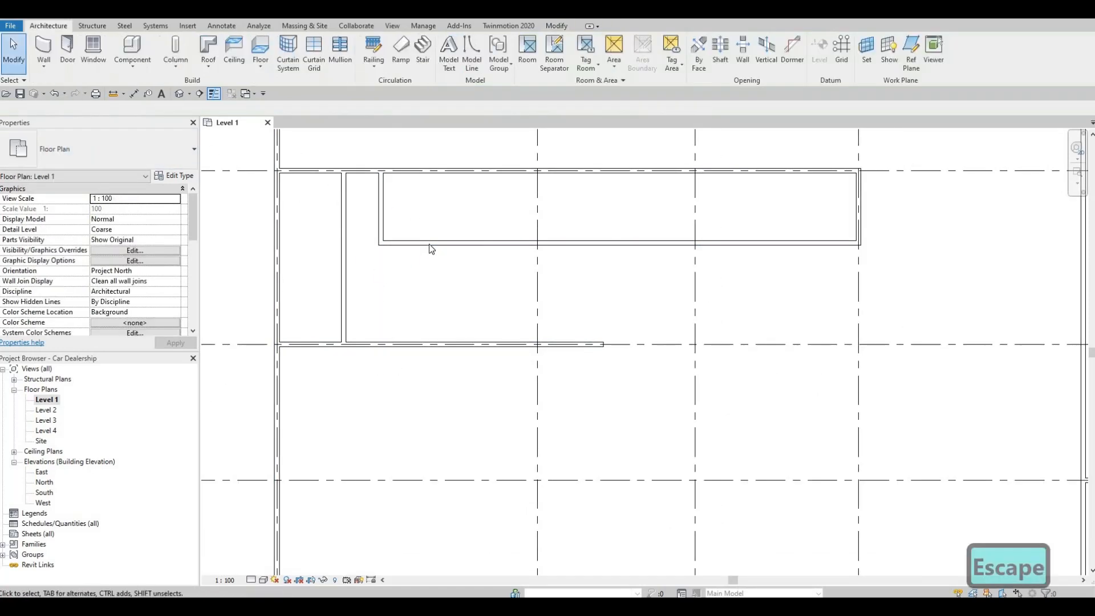
pyautogui.press('Escape')
pyautogui.click(429, 243)
pyautogui.press('c')
pyautogui.press('s')
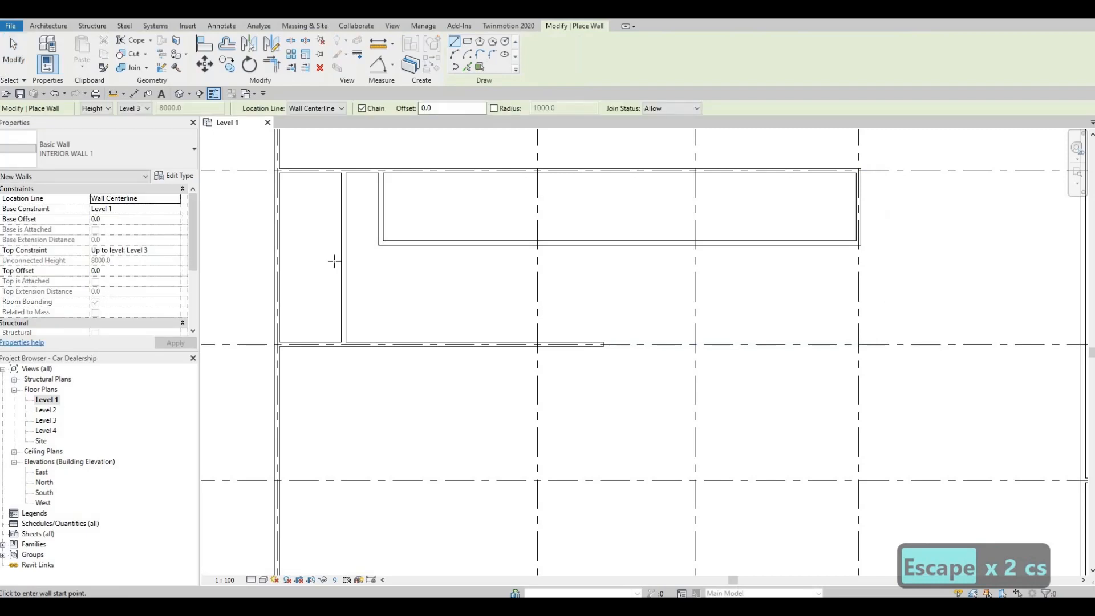
pyautogui.click(325, 281)
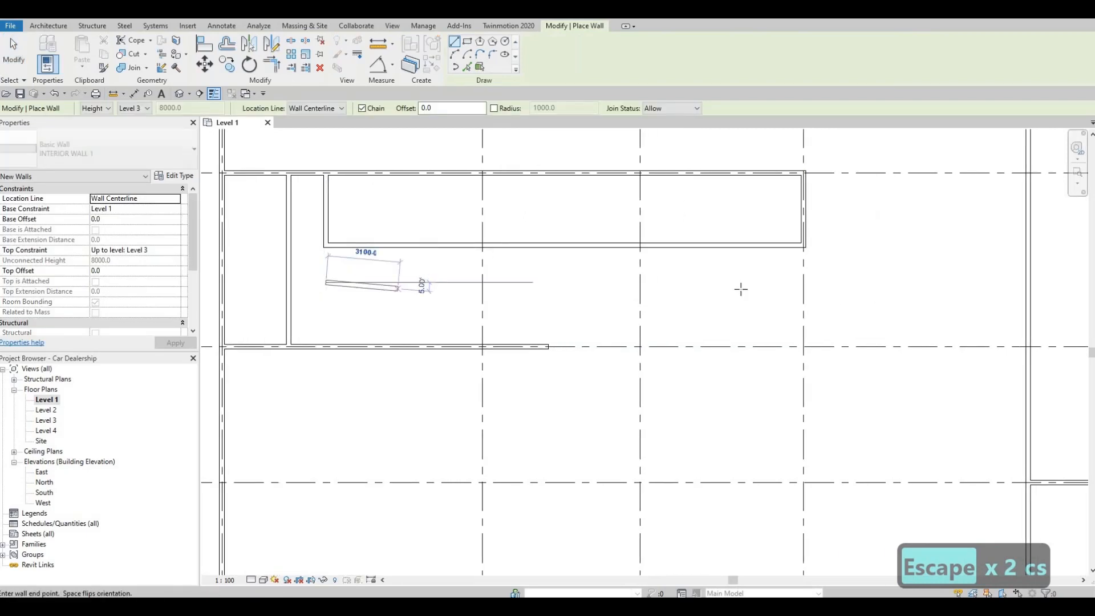
pyautogui.press('Escape')
pyautogui.press('Escape')
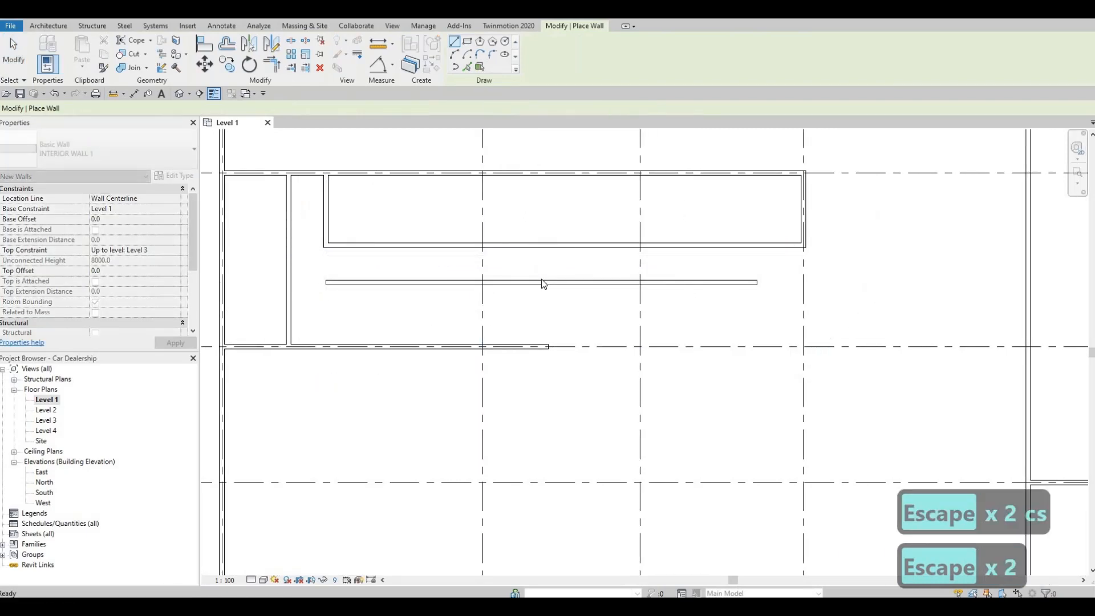
# - Set the distance between the narrow room's lower wall and the new horizontal wall to 1225 mm
pyautogui.click(542, 282)
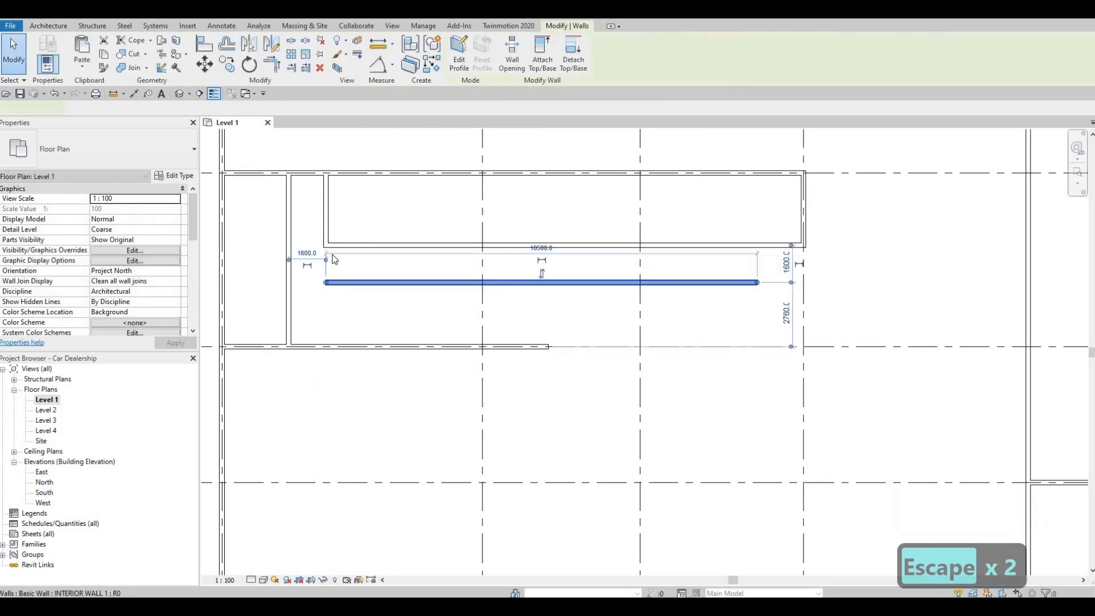
pyautogui.click(776, 268)
pyautogui.write('1225')
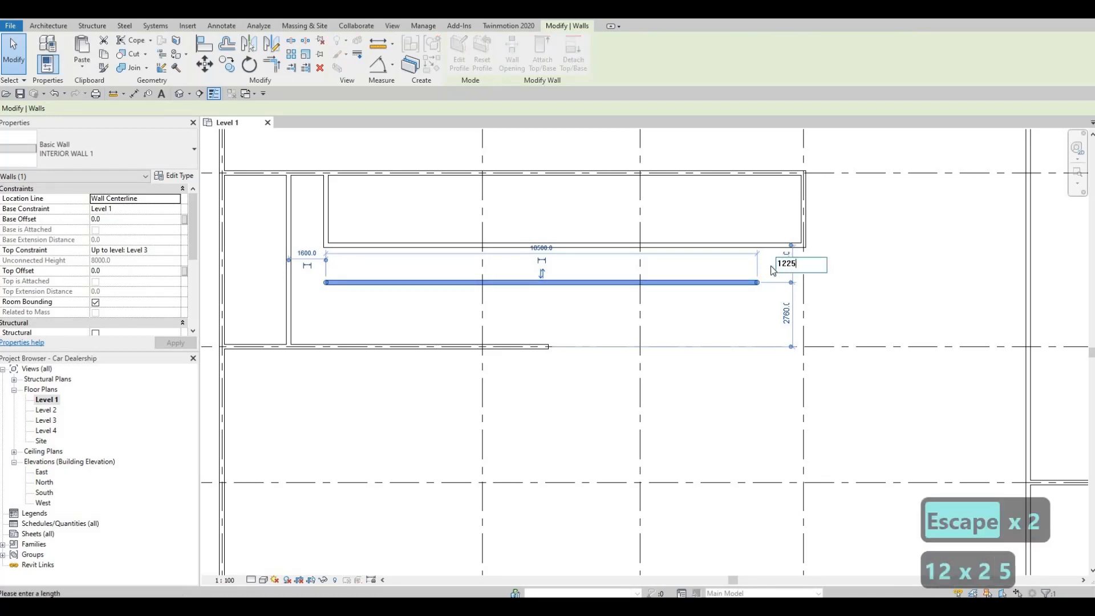
pyautogui.press('Return')
pyautogui.press('Escape')
pyautogui.press('Escape')
pyautogui.moveTo(713, 271); pyautogui.dragTo(630, 275, button='middle')
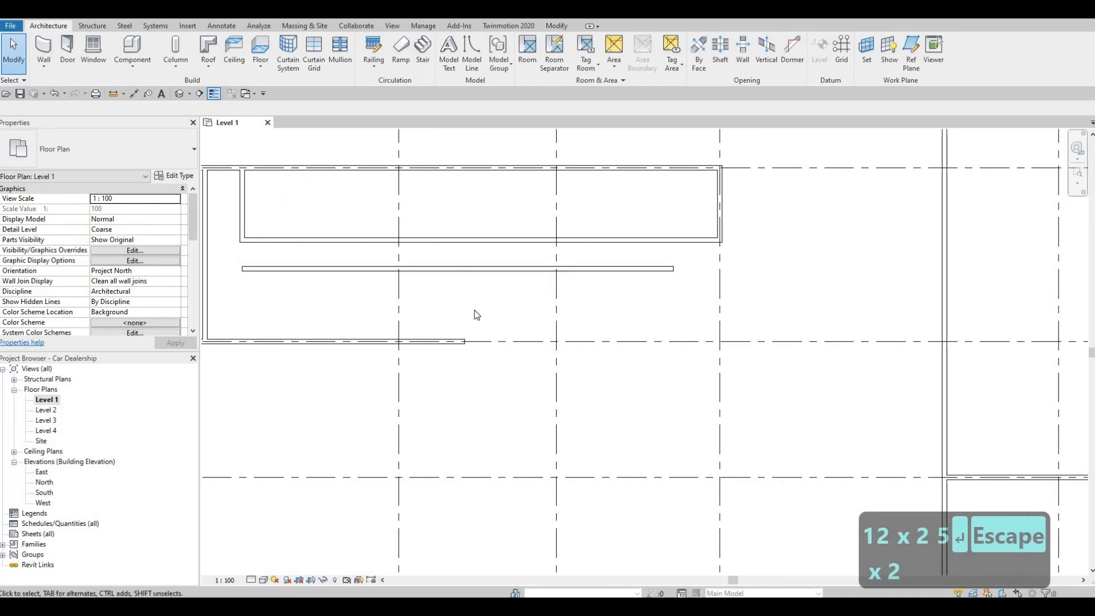
# - Use Create Similar to draw a perpendicular wall from the horizontal wall down to grid J, about 9800 mm from the narrow room's end wall
pyautogui.click(503, 274)
pyautogui.press('s')
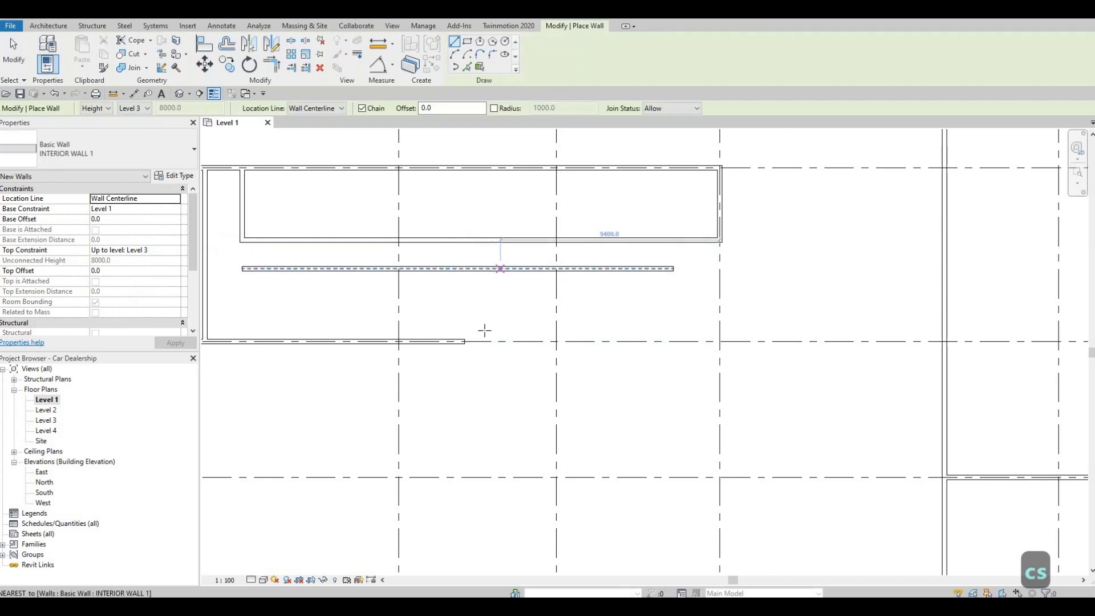
pyautogui.click(504, 268)
pyautogui.click(491, 340)
pyautogui.press('Escape')
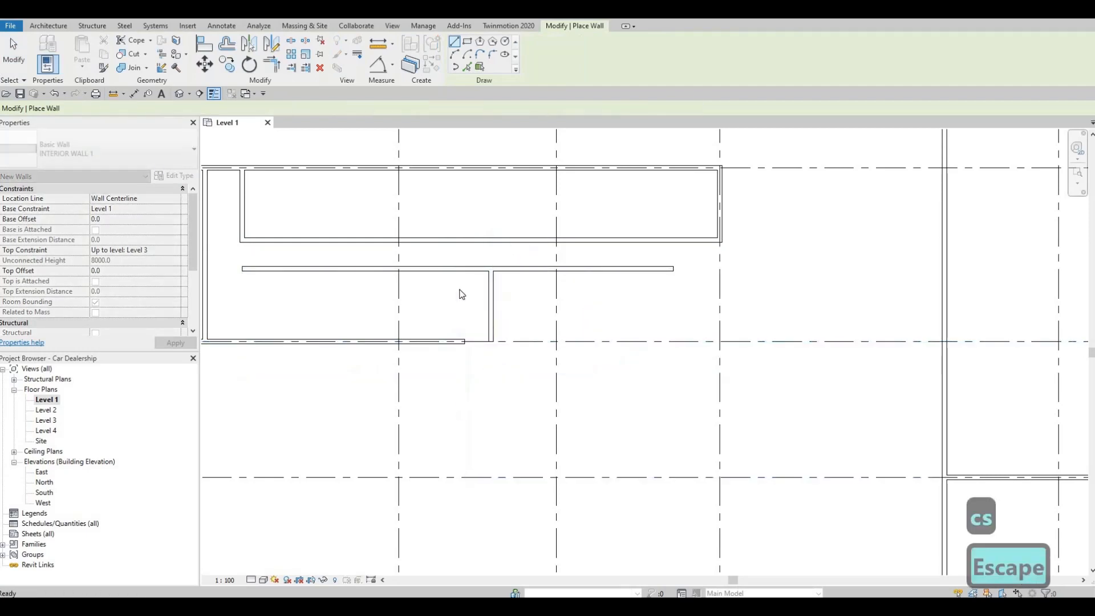
pyautogui.press('Escape')
# - Reference the new perpendicular wall's dimension to the grid 1 exterior wall and set the distance to 15100 mm
pyautogui.moveTo(317, 360); pyautogui.dragTo(422, 345, button='middle')
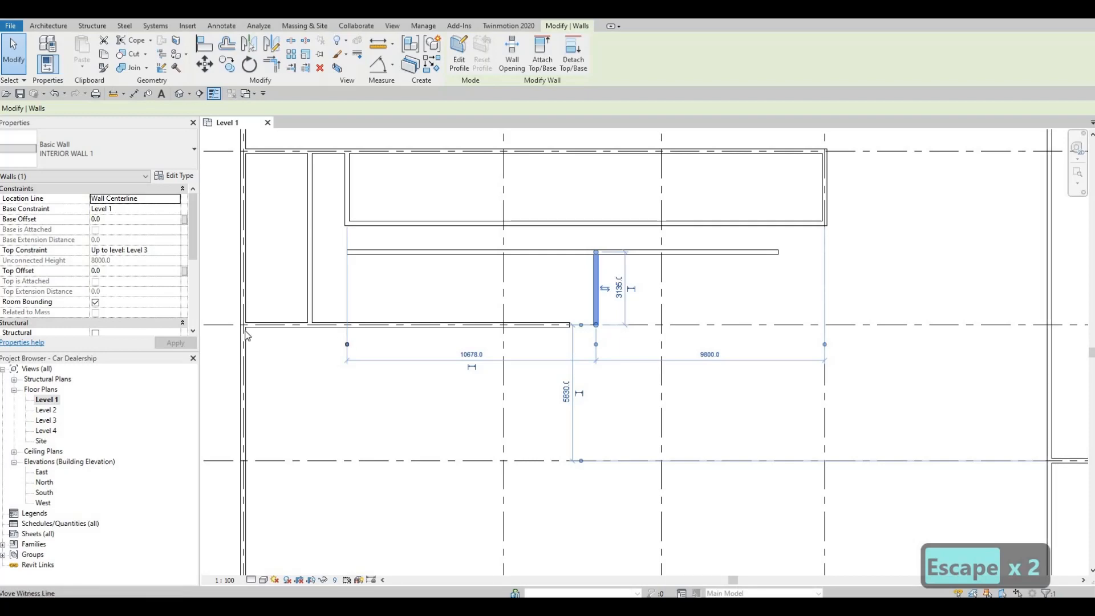
pyautogui.scroll(-4, 354, 342)
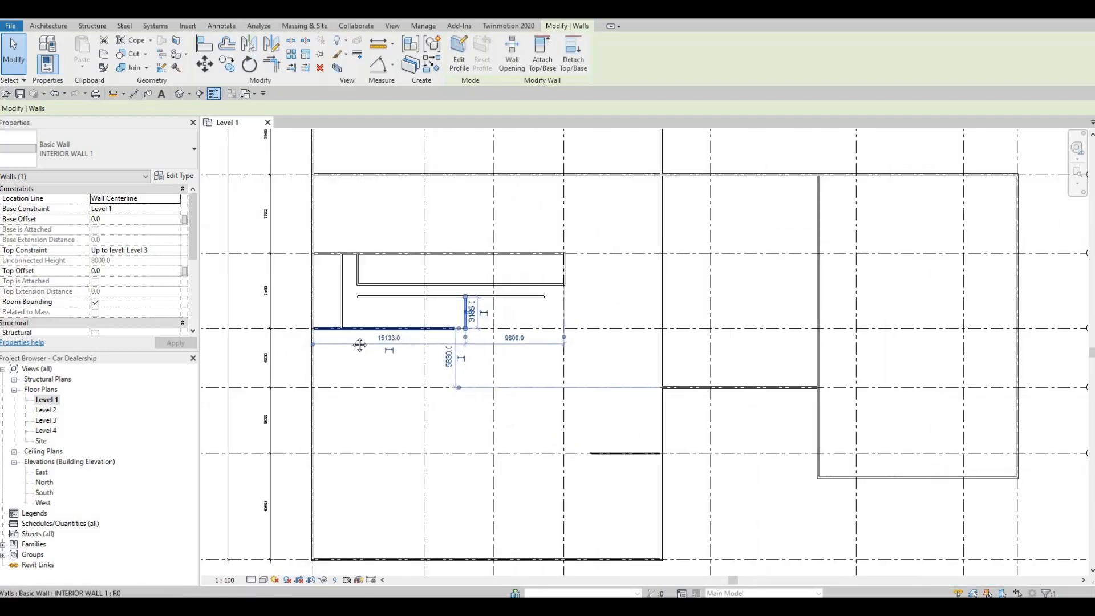
pyautogui.scroll(4, 377, 348)
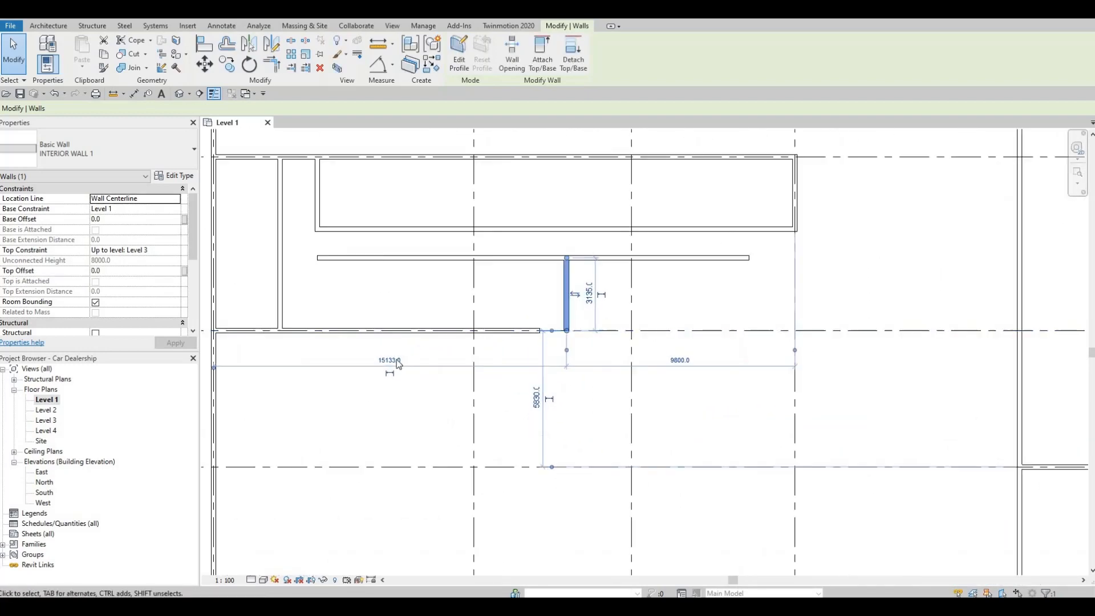
pyautogui.click(389, 363)
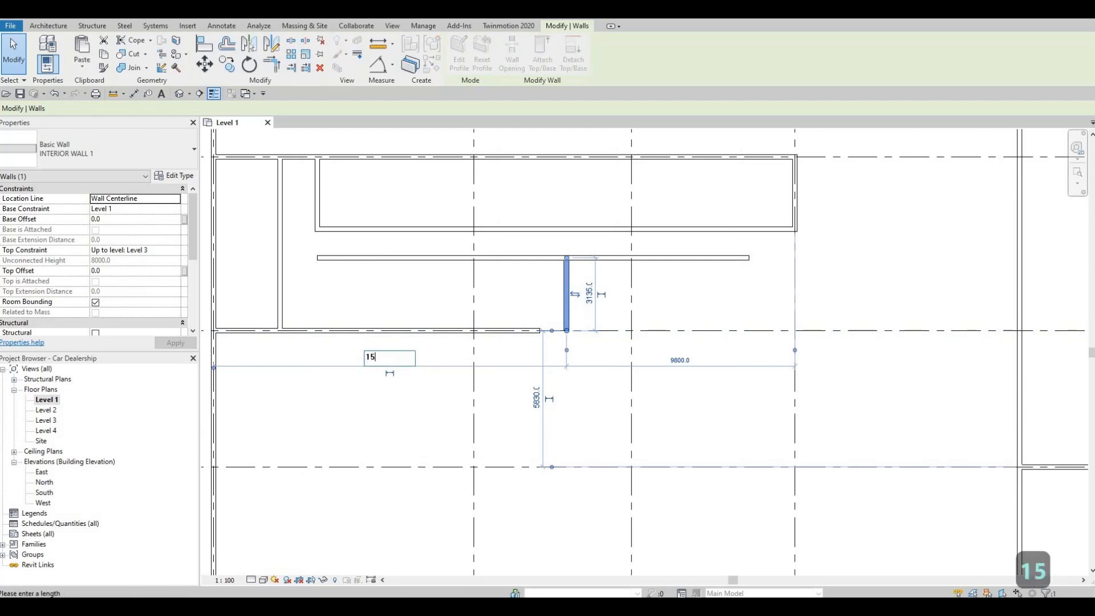
pyautogui.write('15100')
pyautogui.press('Return')
pyautogui.press('Escape')
pyautogui.press('Escape')
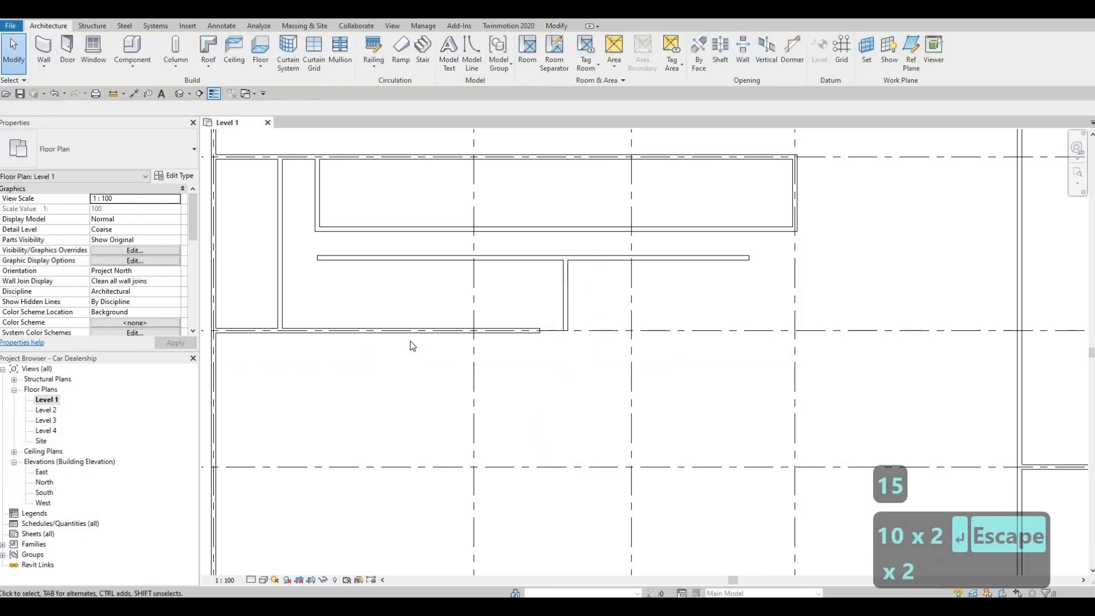
# - Trim/extend the horizontal wall and the grid J wall to form corners with the perpendicular wall
pyautogui.press('Escape')
pyautogui.press('t')
pyautogui.press('r')
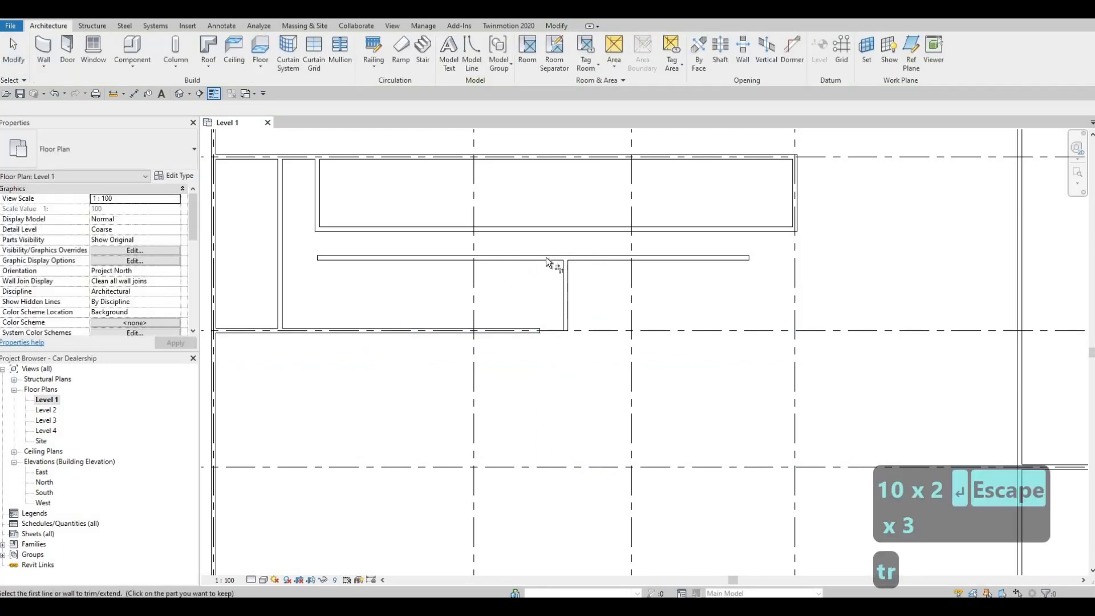
pyautogui.click(546, 258)
pyautogui.click(566, 306)
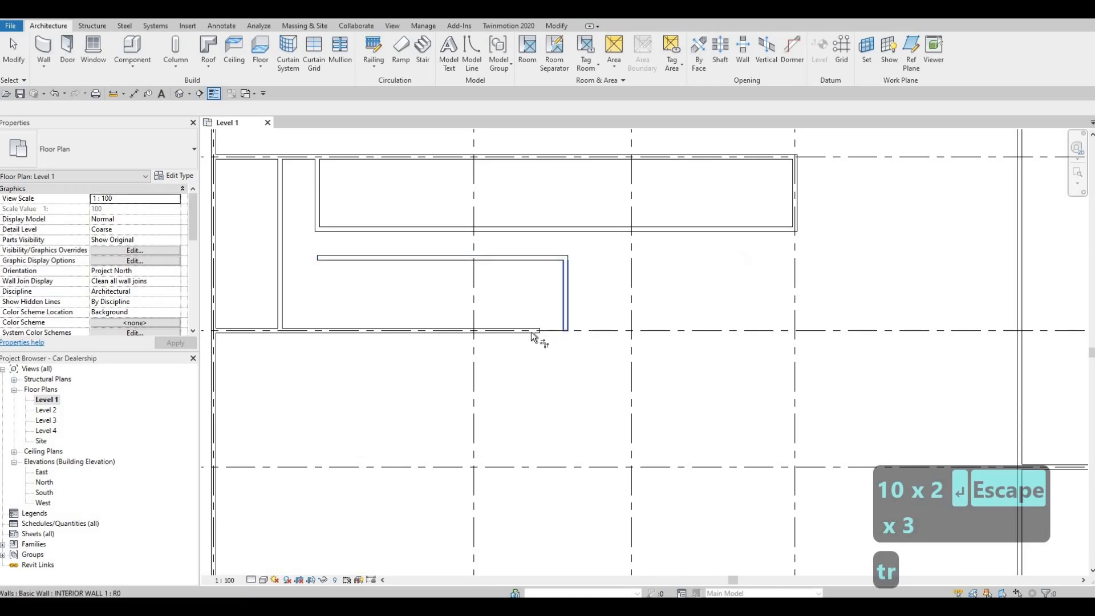
pyautogui.click(527, 331)
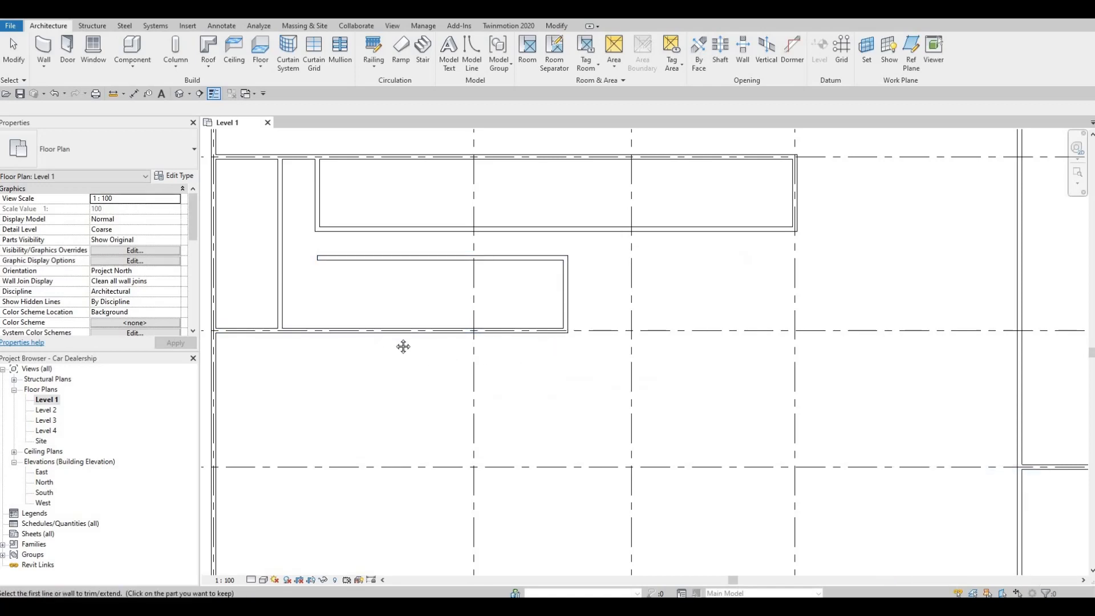
pyautogui.press('Escape')
pyautogui.press('Escape')
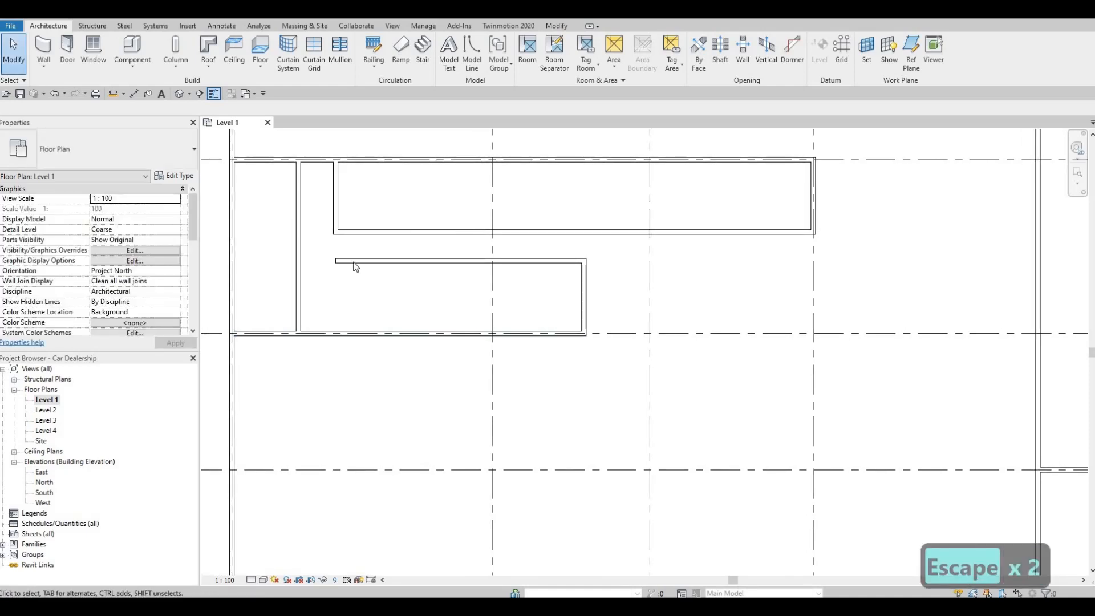
# - Use Create Similar to close the lower room with a wall from the horizontal wall's open end down to the grid J wall
pyautogui.click(354, 261)
pyautogui.press('c')
pyautogui.press('s')
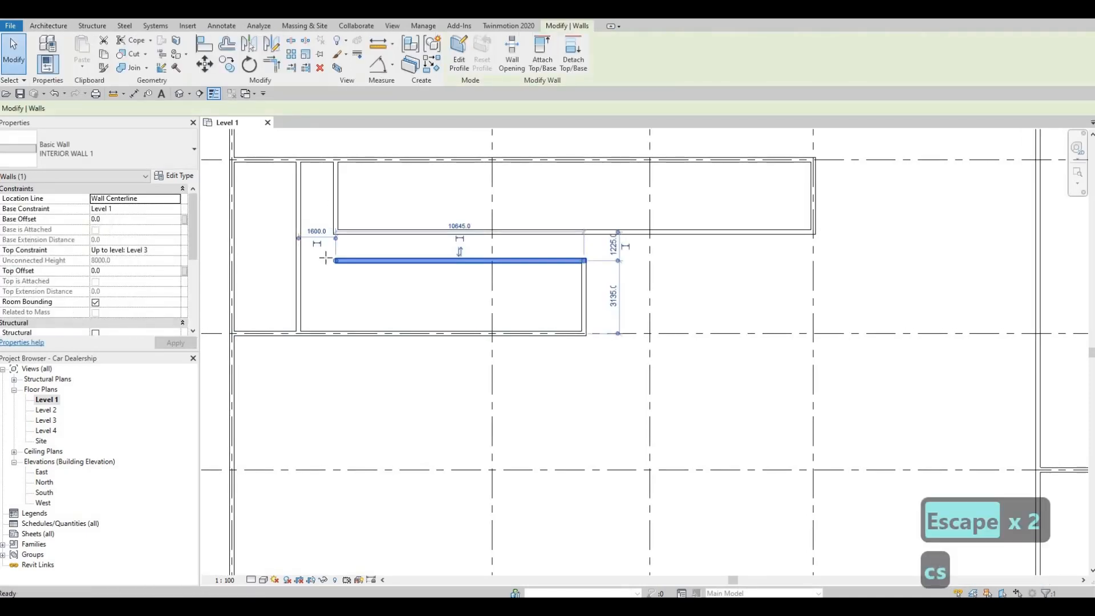
pyautogui.click(335, 261)
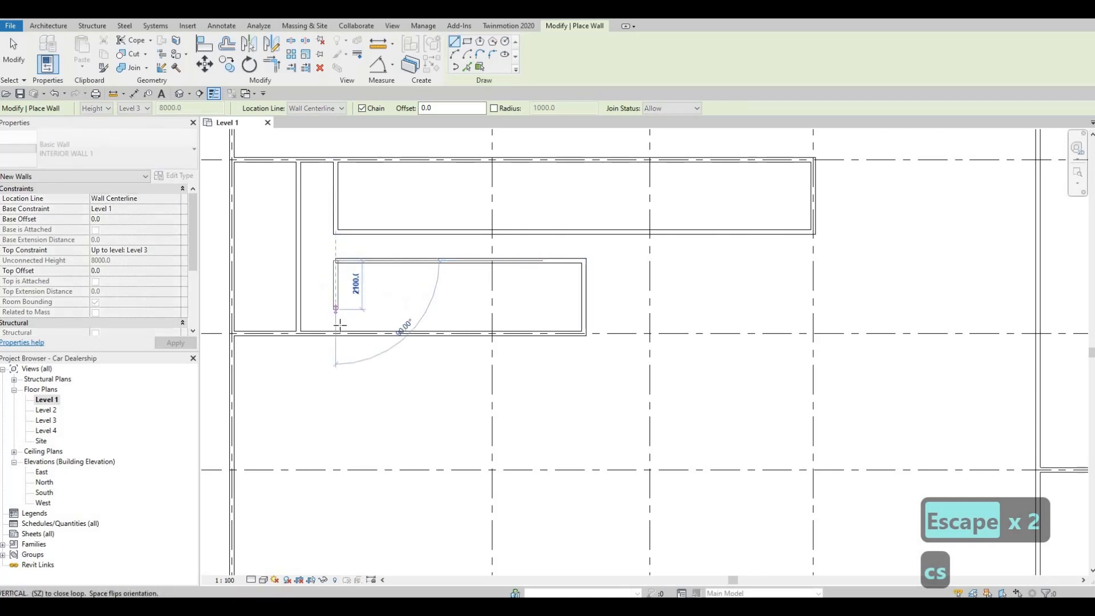
pyautogui.click(336, 333)
pyautogui.press('Escape')
pyautogui.press('Escape')
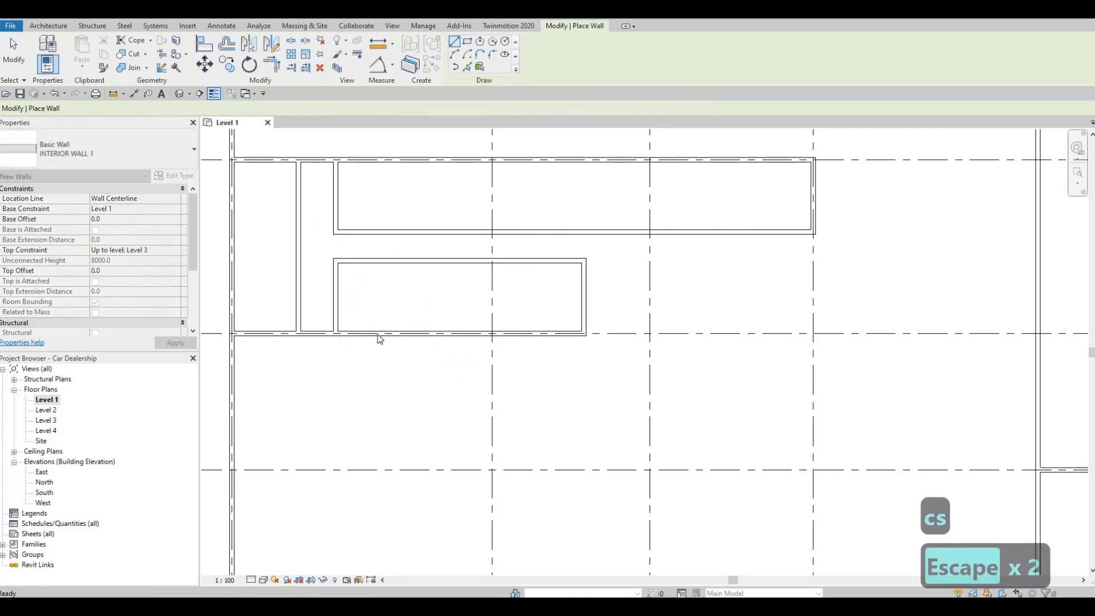
# - Draw a horizontal INTERIOR WALL 1 wall about 3400 mm long from the grid 1 exterior wall, just below grid J
pyautogui.scroll(2, 362, 348)
pyautogui.moveTo(361, 347); pyautogui.dragTo(429, 321, button='middle')
pyautogui.scroll(-3, 408, 319)
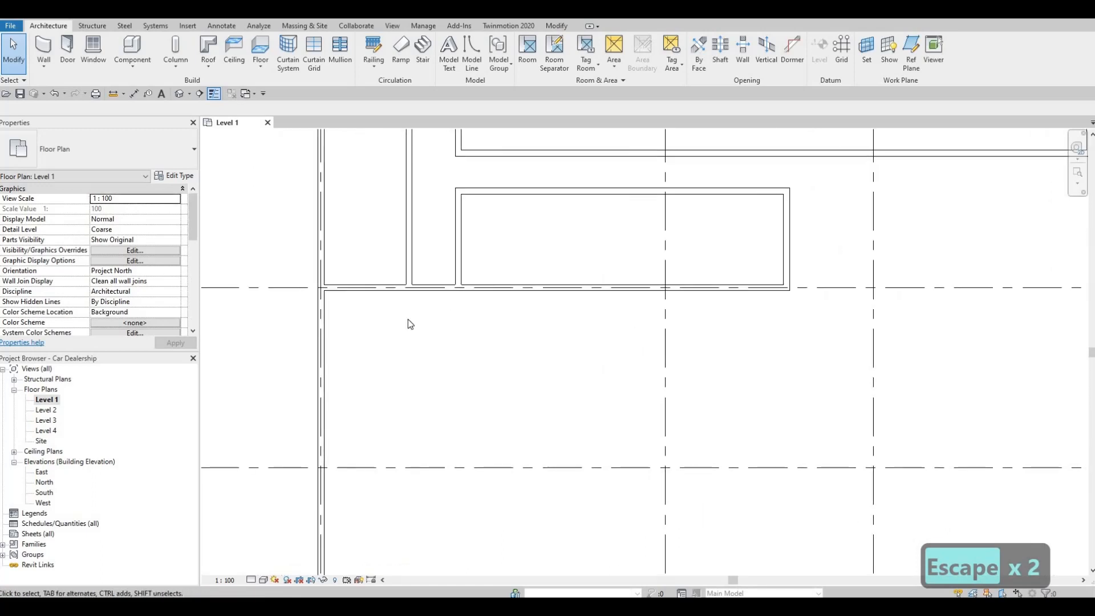
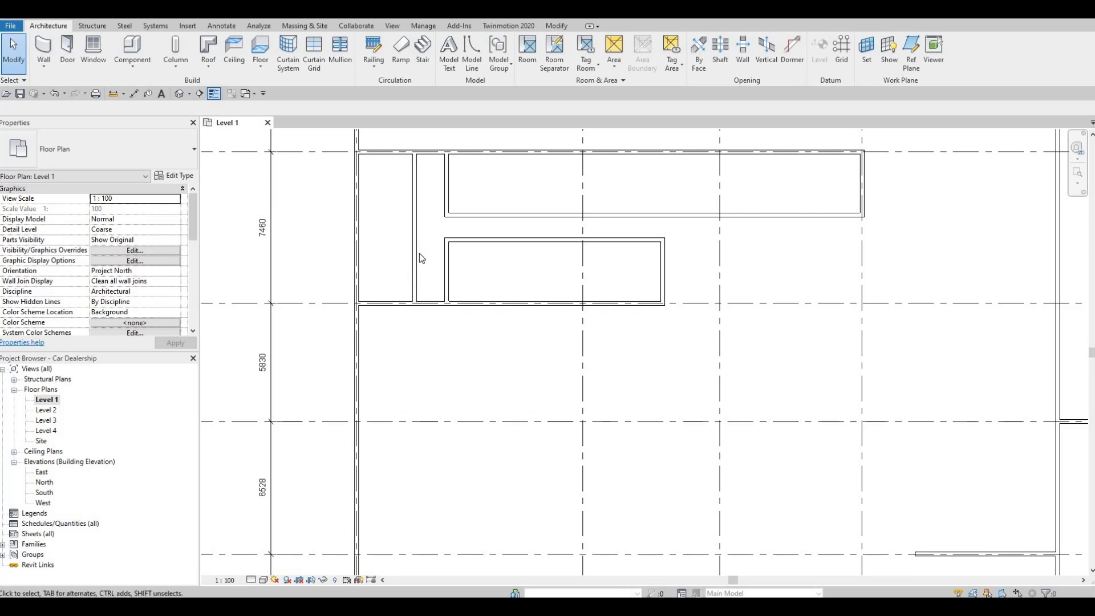
pyautogui.press('Escape')
pyautogui.press('F1')
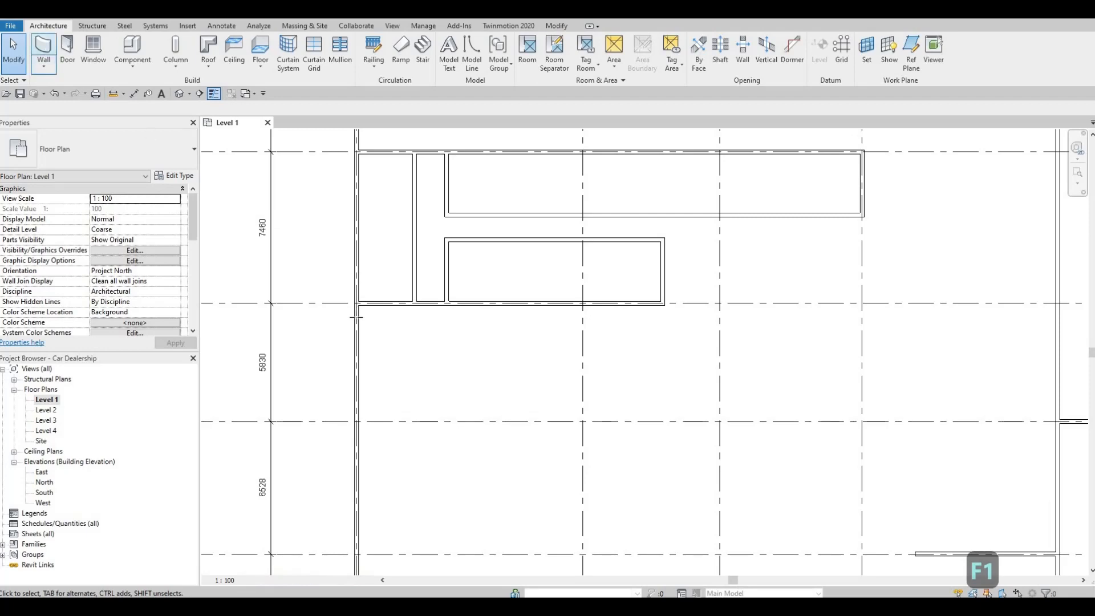
pyautogui.click(44, 48)
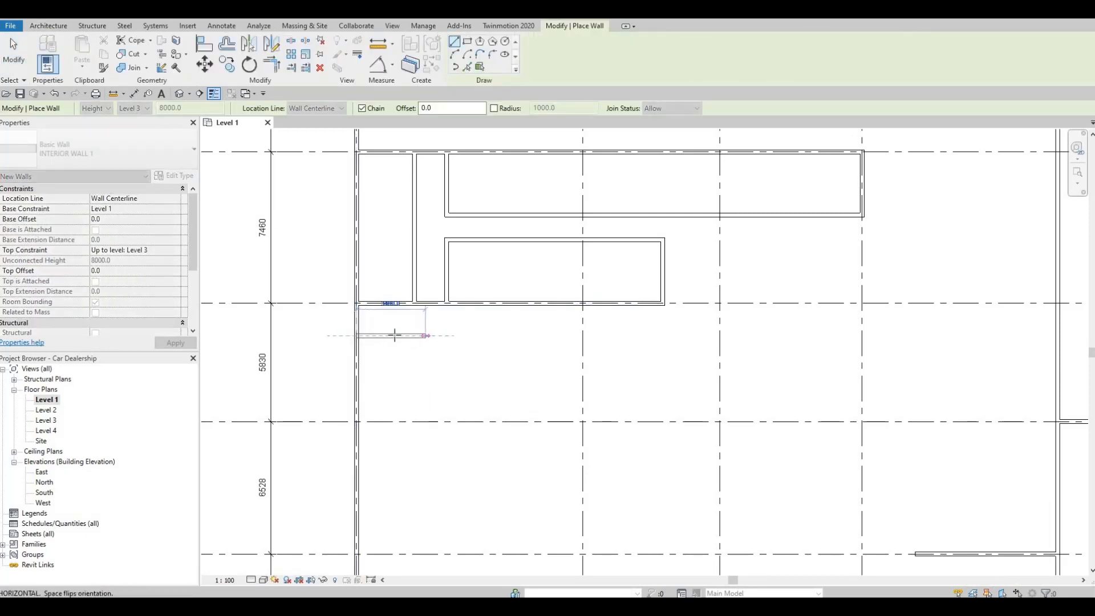
pyautogui.click(358, 335)
pyautogui.click(426, 335)
pyautogui.press('Escape')
pyautogui.press('Escape')
# - Set the distance between the new short wall and the grid J wall to 2200 mm
pyautogui.click(422, 335)
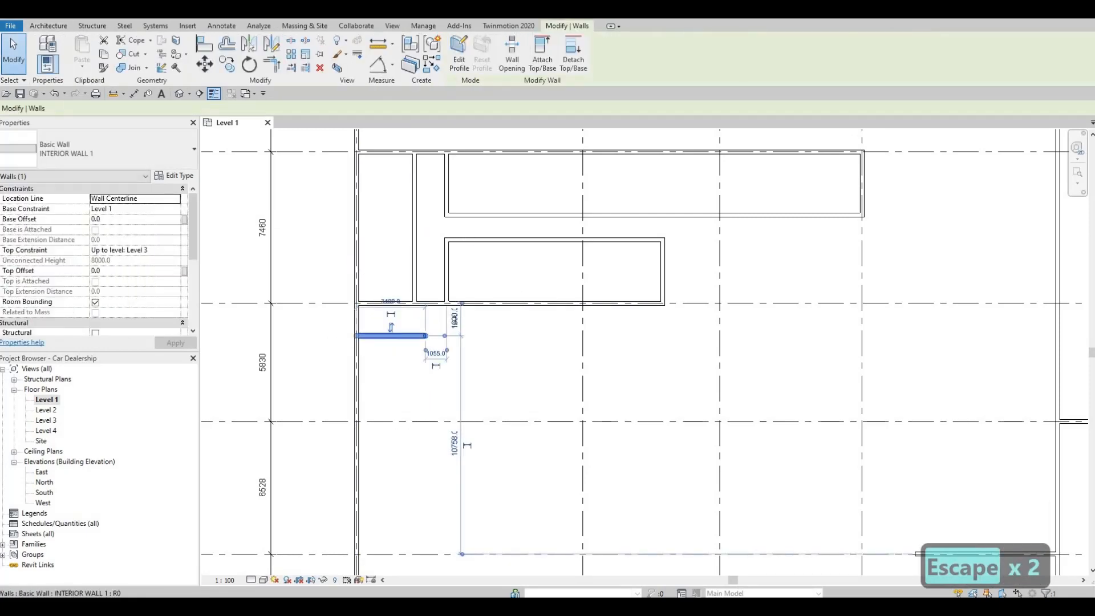
pyautogui.click(454, 317)
pyautogui.write('2200')
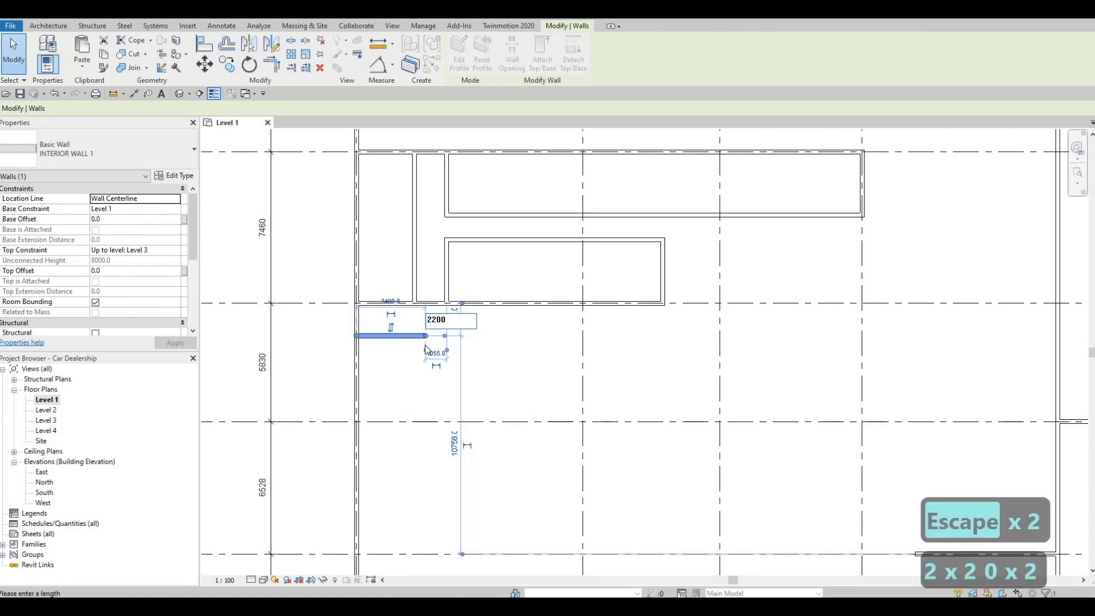
pyautogui.press('Return')
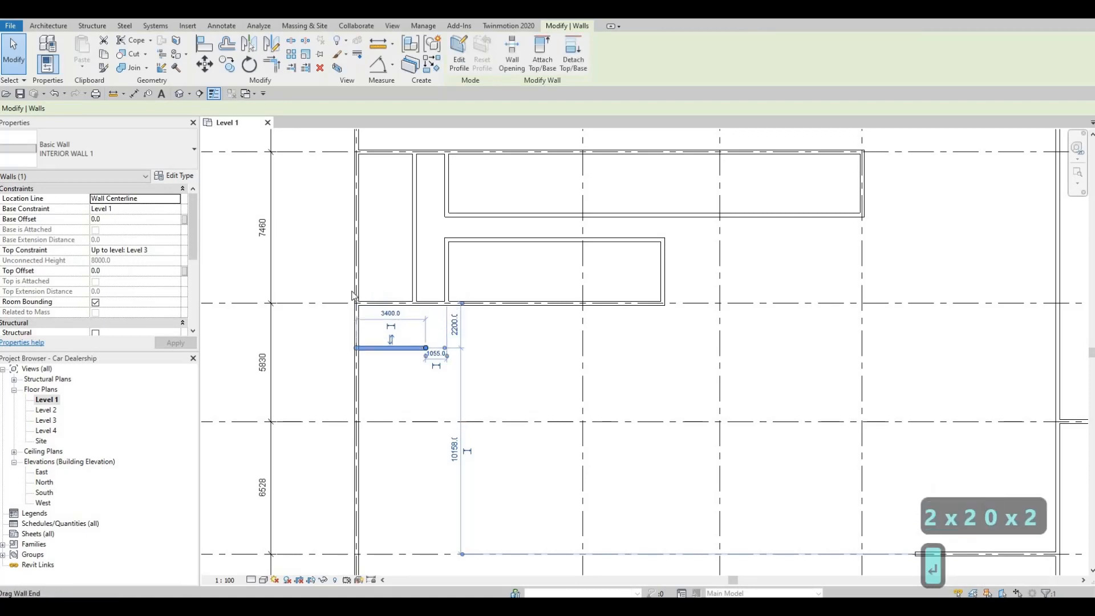
pyautogui.scroll(-2, 484, 316)
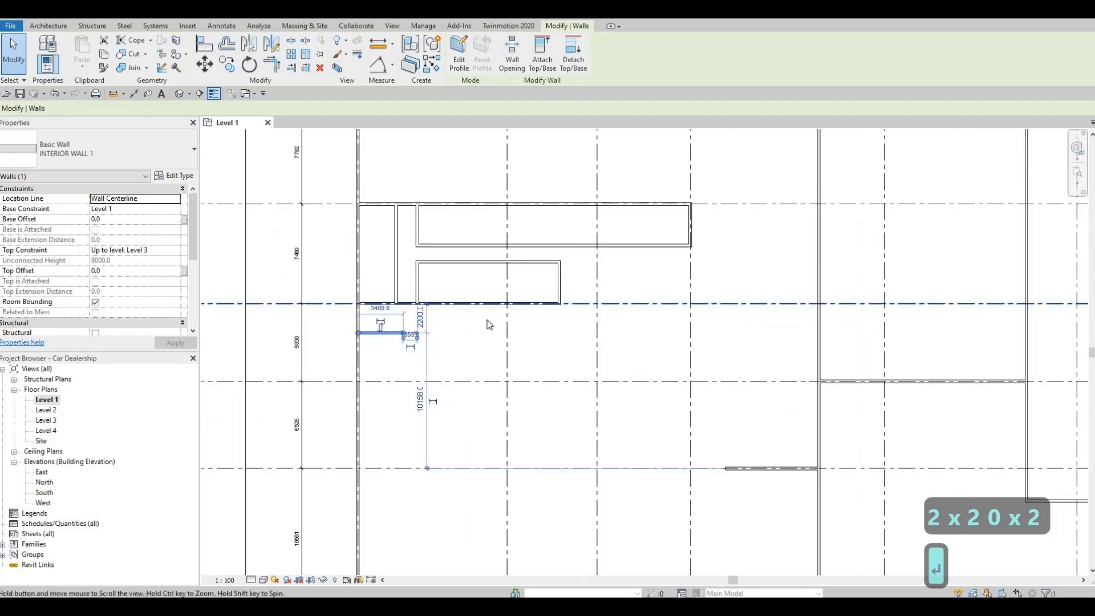
pyautogui.scroll(4, 455, 279)
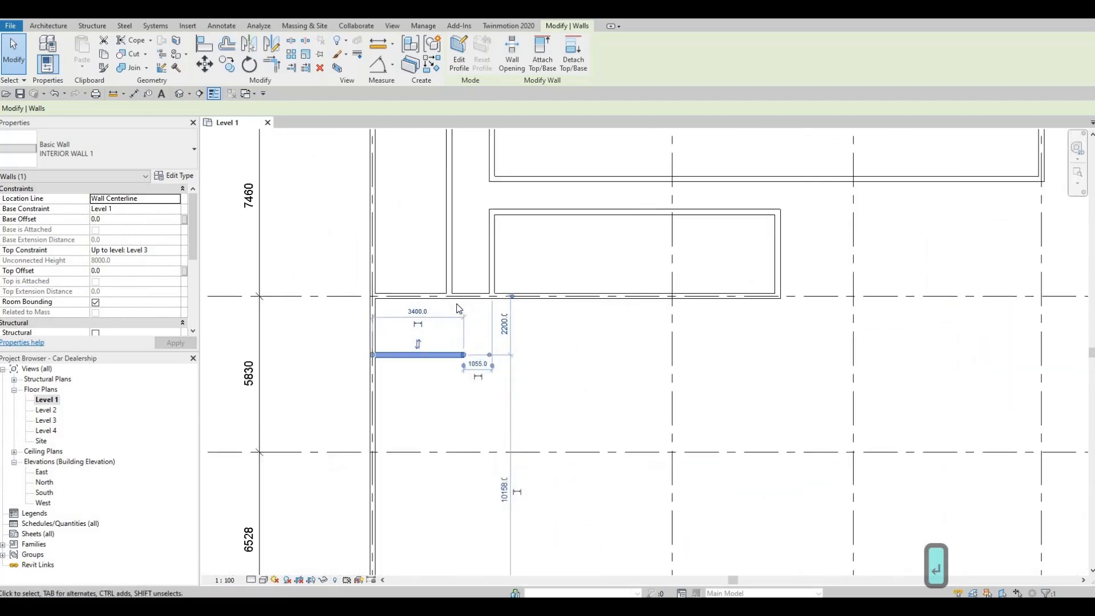
pyautogui.press('Escape')
pyautogui.press('Escape')
# - Stretch the narrow room's end wall down past grid J and trim it into a corner with the new short wall
pyautogui.scroll(-2, 453, 303)
pyautogui.click(447, 295)
pyautogui.moveTo(447, 296); pyautogui.dragTo(433, 368)
pyautogui.press('Escape')
pyautogui.press('Escape')
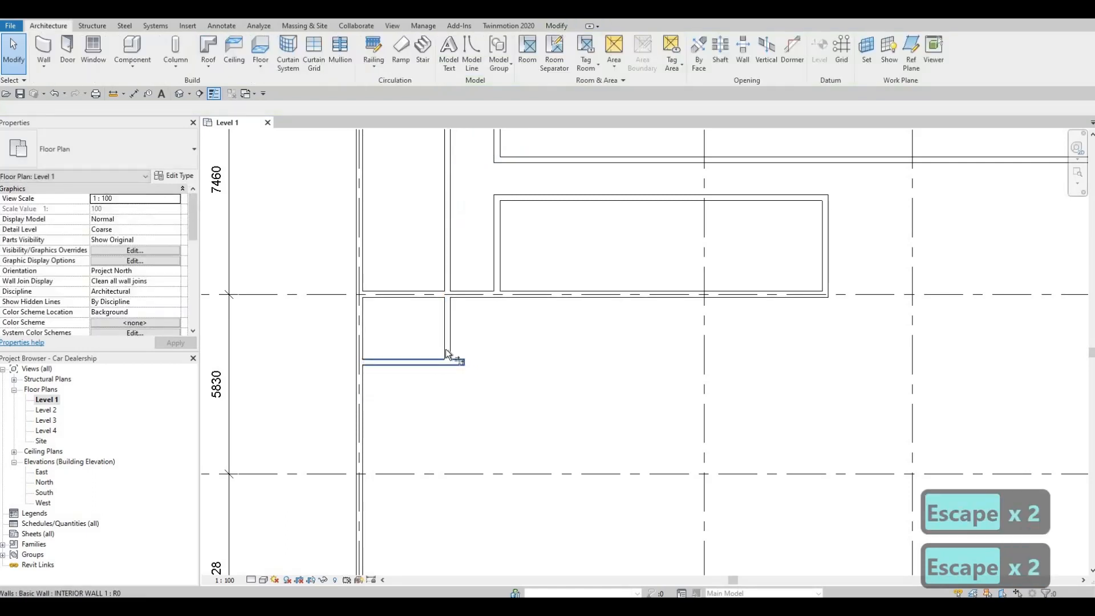
pyautogui.press('t')
pyautogui.press('r')
pyautogui.click(443, 343)
pyautogui.click(447, 331)
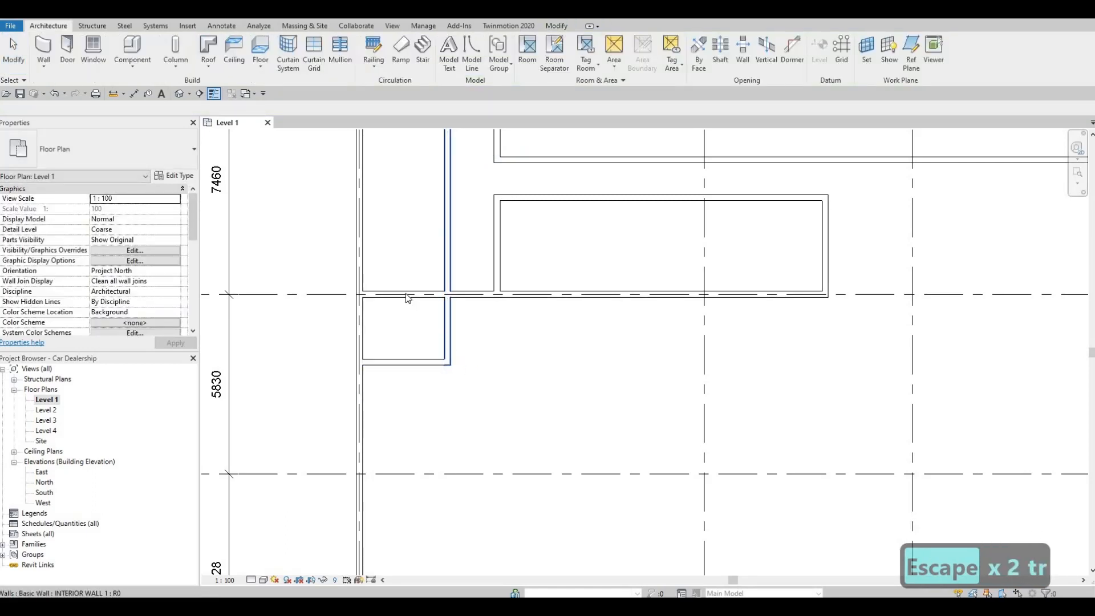
pyautogui.press('Escape')
# - Shorten the grid J wall so it starts at the narrow room's end wall instead of the exterior wall
pyautogui.click(404, 295)
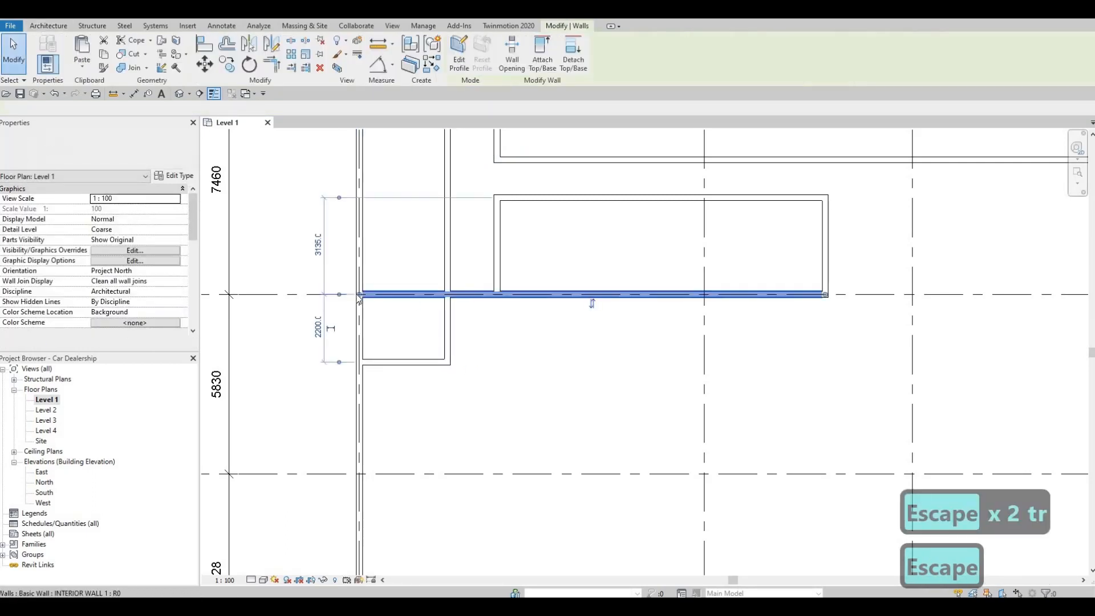
pyautogui.moveTo(454, 294); pyautogui.dragTo(450, 294)
pyautogui.press('Escape')
pyautogui.press('Escape')
pyautogui.press('Escape')
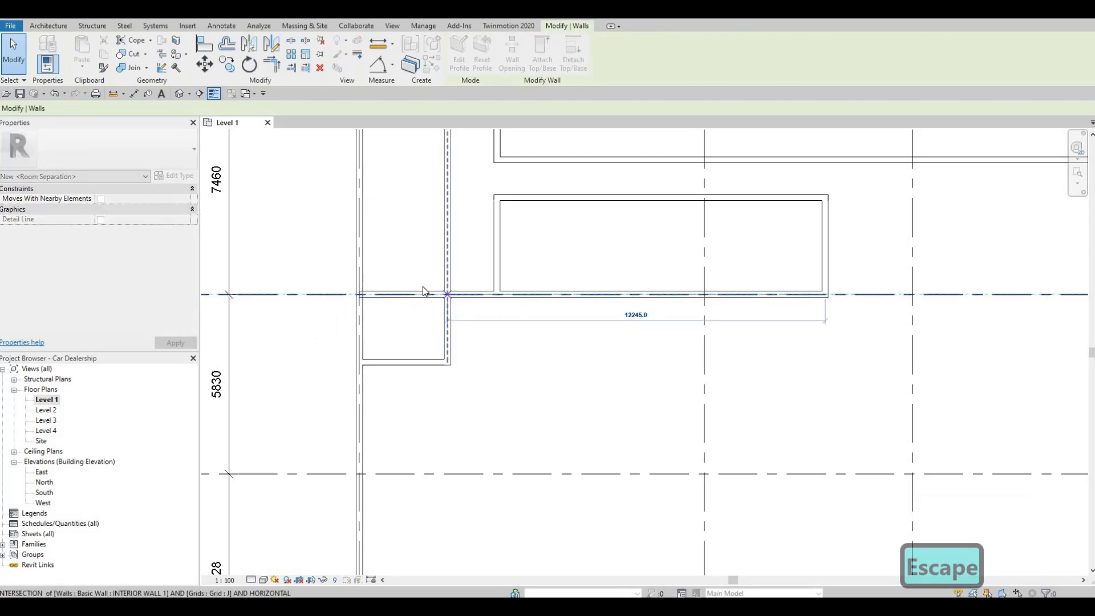
# - Use Create Similar to draw a partition across the narrow room, about 3100 mm above its lower end wall
pyautogui.click(447, 337)
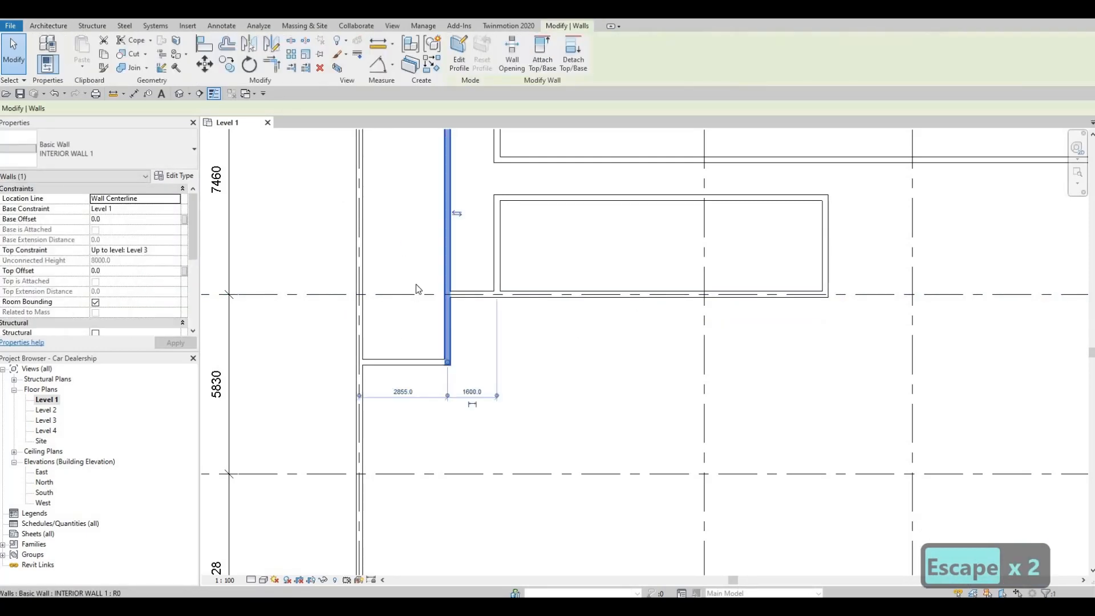
pyautogui.press('c')
pyautogui.press('s')
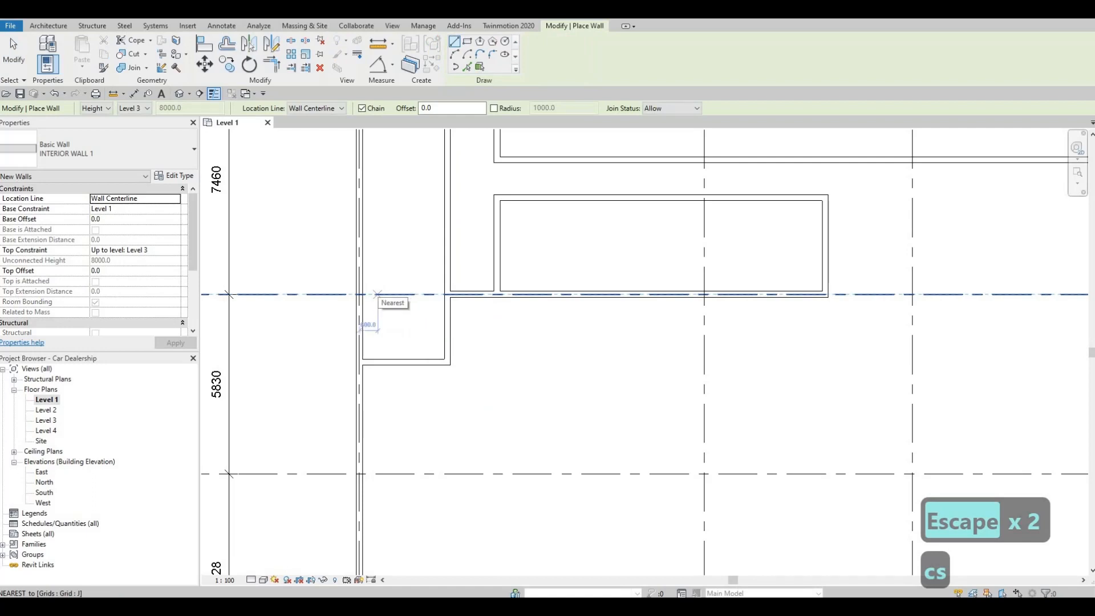
pyautogui.click(446, 265)
pyautogui.click(359, 265)
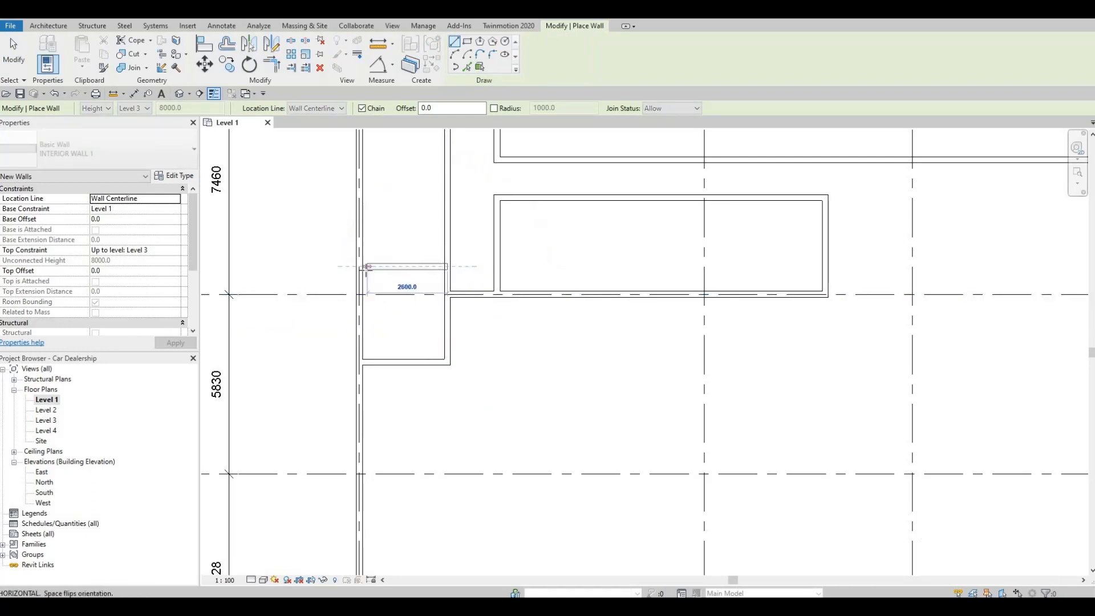
pyautogui.press('Escape')
pyautogui.press('Escape')
pyautogui.click(404, 267)
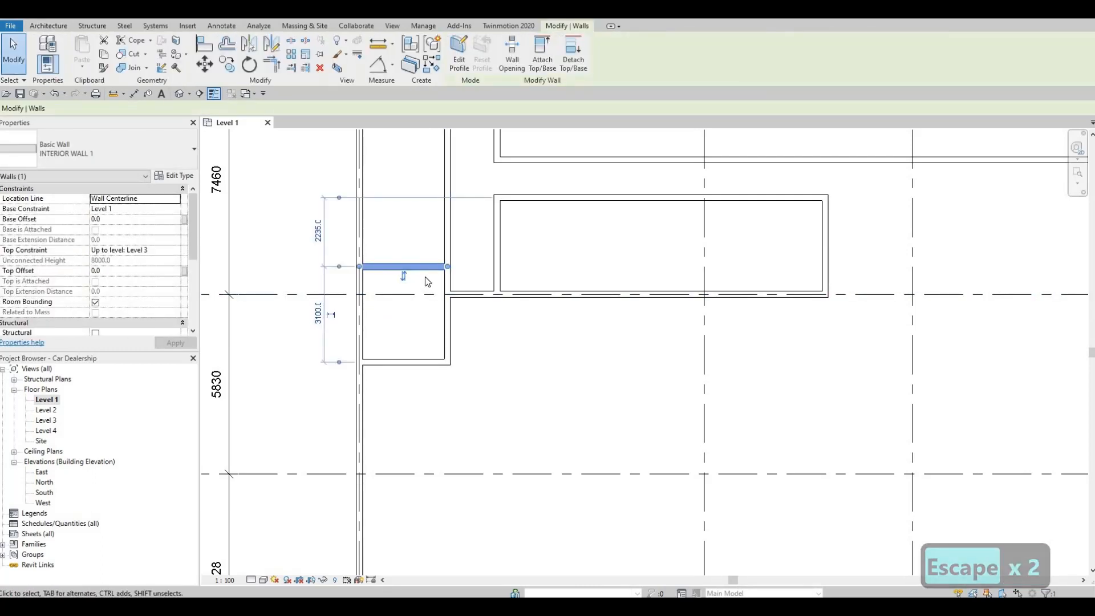
pyautogui.moveTo(432, 287); pyautogui.dragTo(428, 315, button='middle')
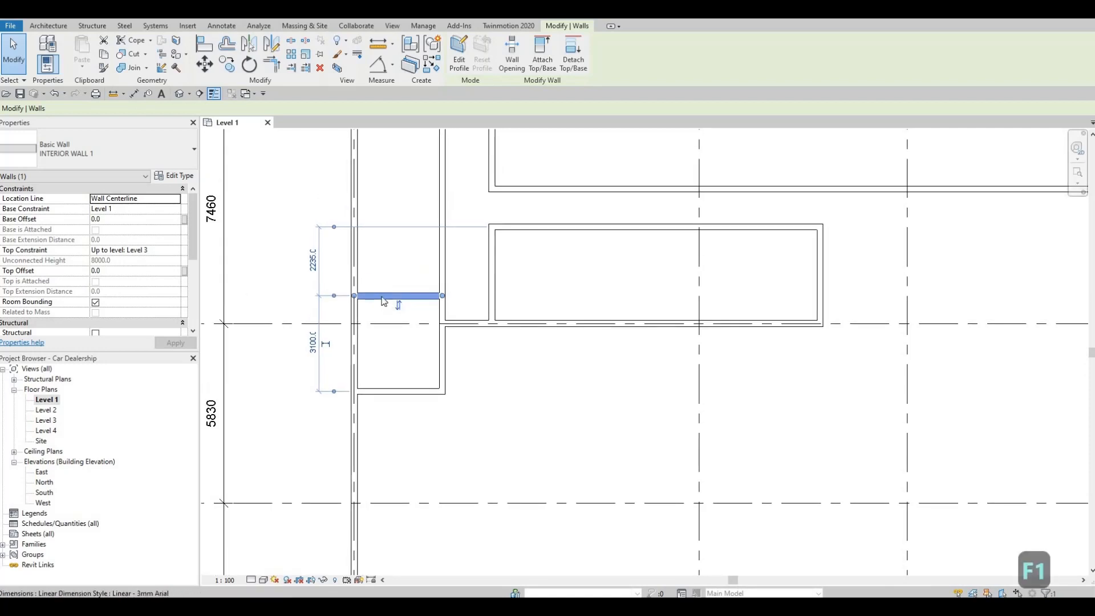
pyautogui.press('Escape')
pyautogui.press('Escape')
pyautogui.press('Escape')
# - Use Create Similar to draw a second partition across the narrow room, about 1700 mm above the first one
pyautogui.click(390, 296)
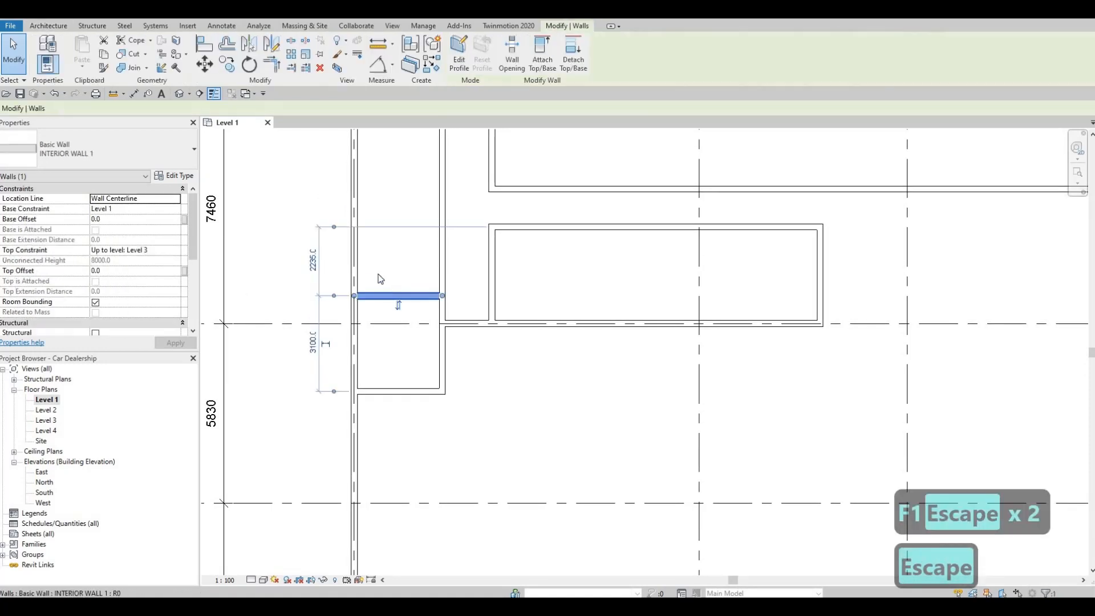
pyautogui.press('c')
pyautogui.press('s')
pyautogui.click(356, 240)
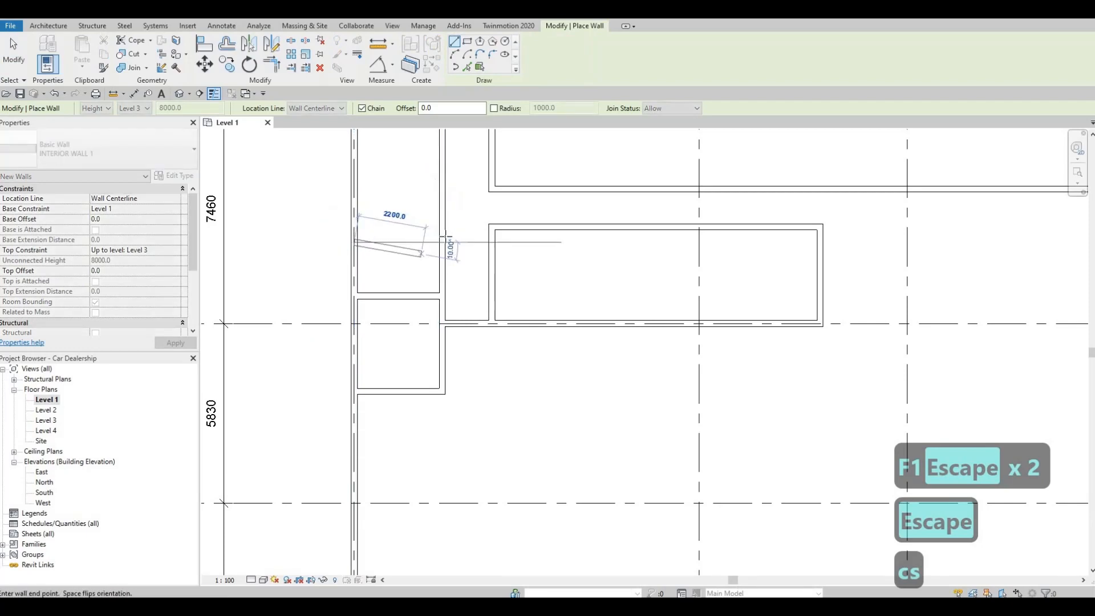
pyautogui.click(441, 241)
pyautogui.press('Escape')
pyautogui.press('Escape')
pyautogui.press('Escape')
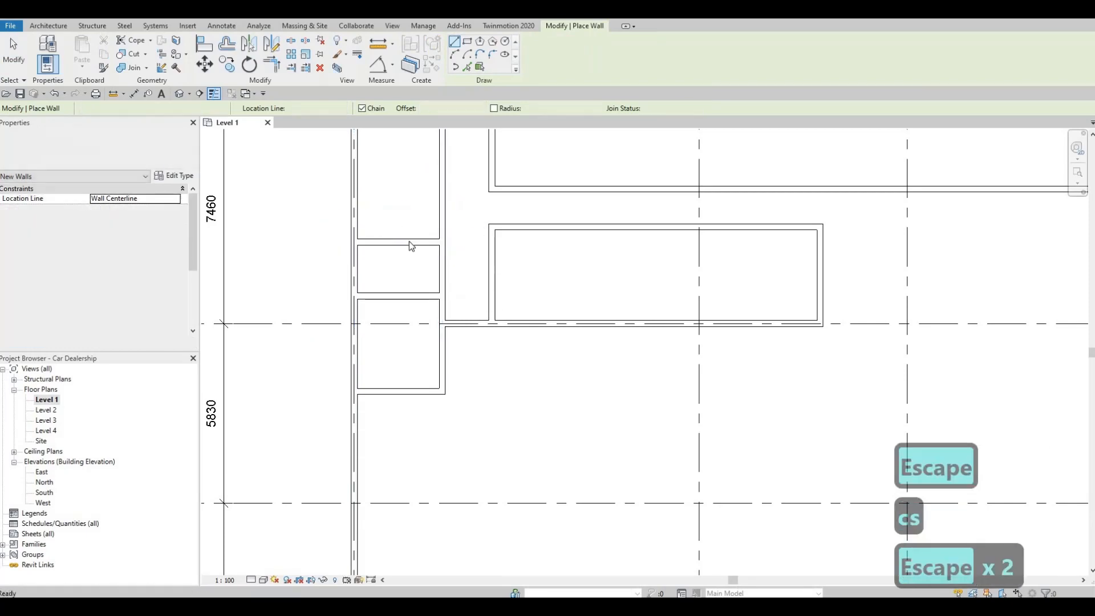
# - Set the distance between the two partitions in the narrow room to 1150 mm
pyautogui.click(409, 242)
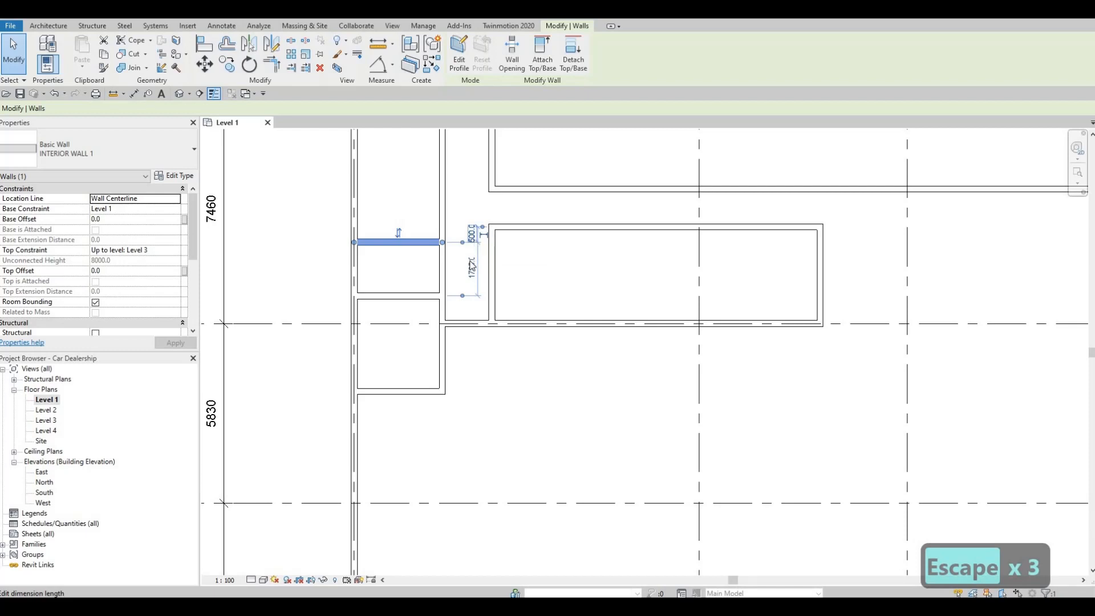
pyautogui.click(472, 266)
pyautogui.write('1150')
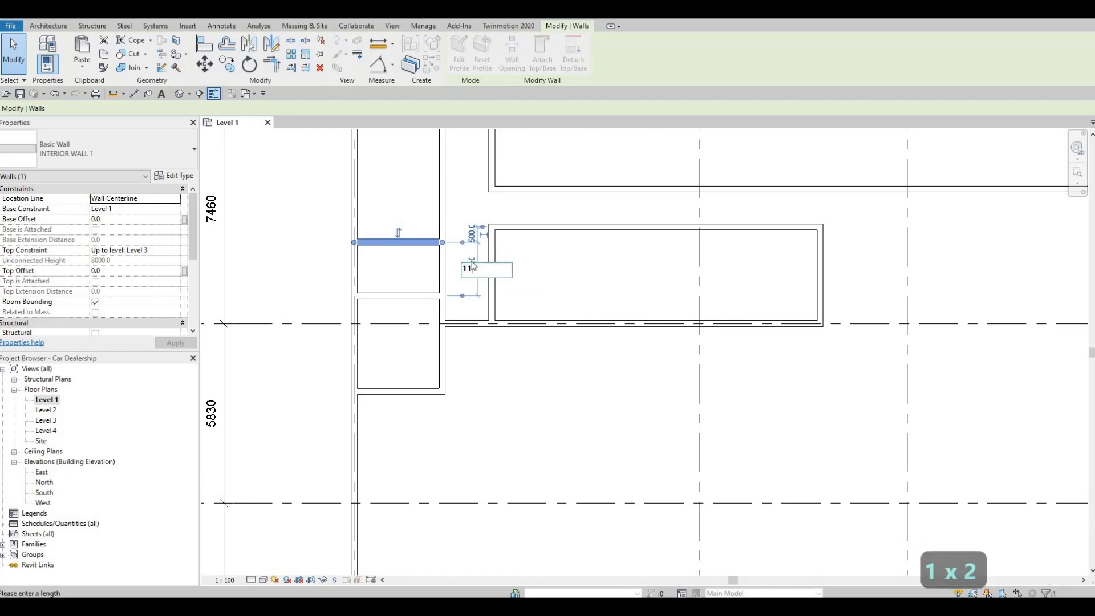
pyautogui.press('Return')
pyautogui.press('Escape')
pyautogui.press('Escape')
pyautogui.press('Escape')
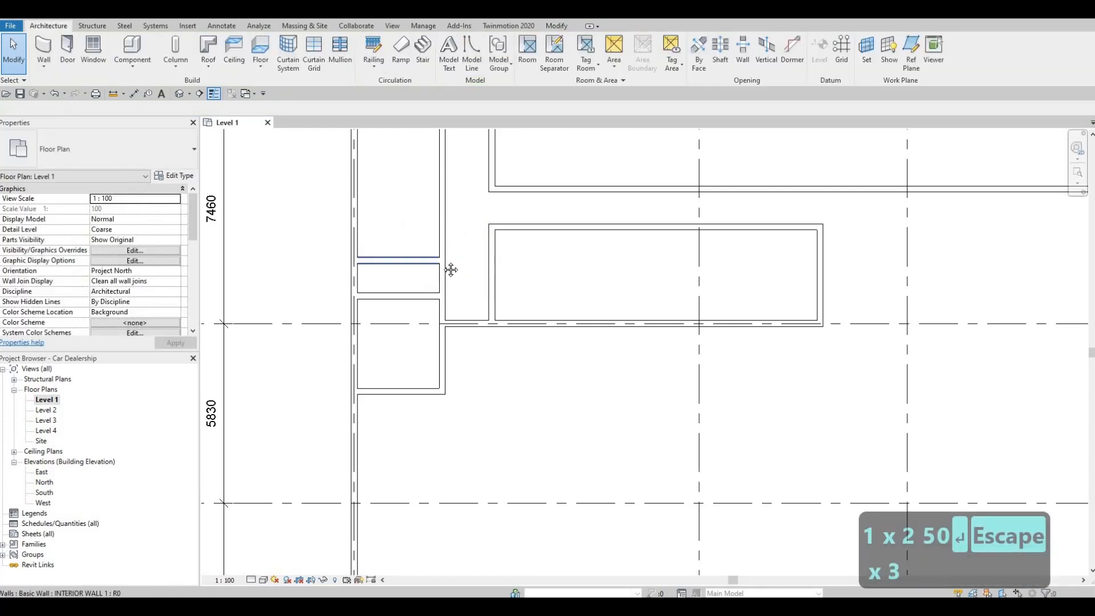
# - Examine the newly divided small rooms along the grid 1 exterior wall around grid J
pyautogui.scroll(3, 439, 260)
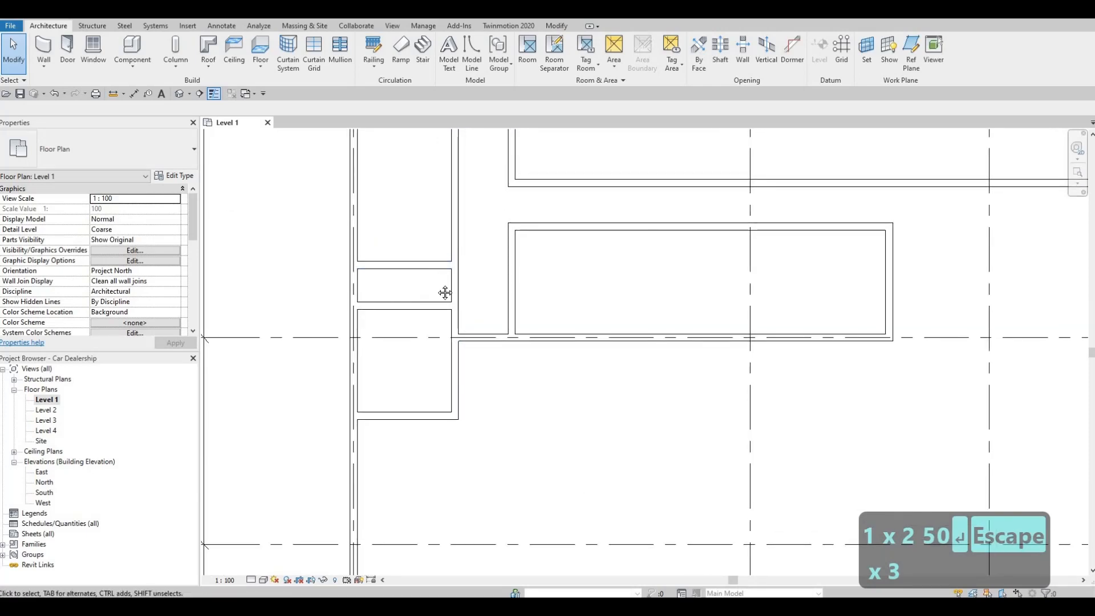
pyautogui.scroll(2, 422, 276)
pyautogui.moveTo(391, 279); pyautogui.dragTo(420, 267, button='middle')
pyautogui.scroll(-2, 435, 285)
pyautogui.moveTo(401, 332)
pyautogui.mouseDown(button='middle')
pyautogui.moveTo(435, 319)
pyautogui.moveTo(389, 301)
pyautogui.mouseUp(button='middle')
pyautogui.scroll(-1, 425, 325)
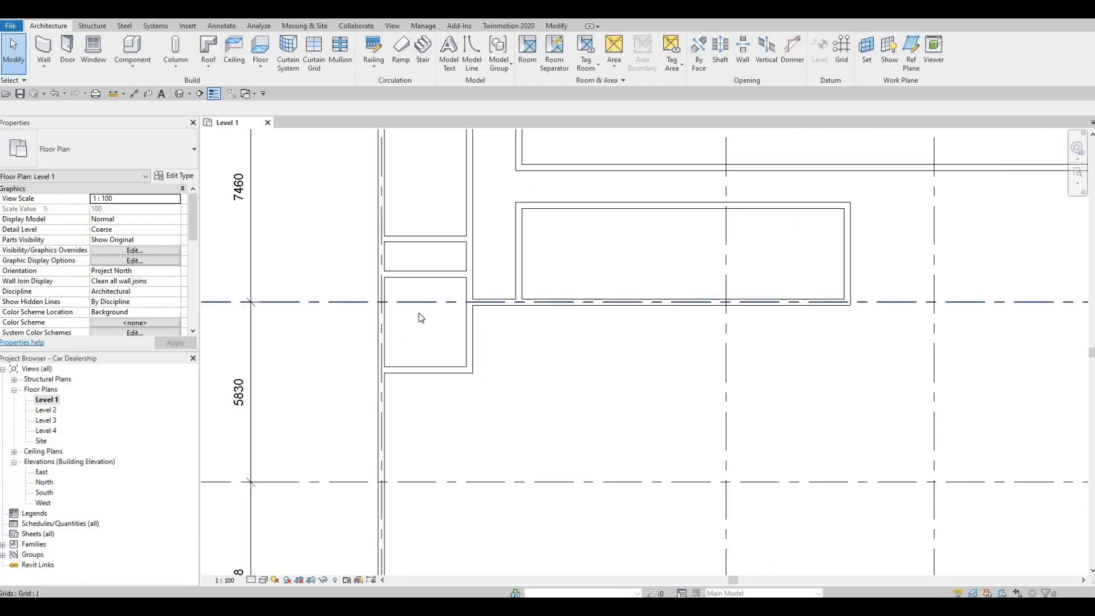
pyautogui.scroll(-1, 421, 339)
pyautogui.moveTo(423, 340)
pyautogui.mouseDown(button='middle')
pyautogui.moveTo(414, 354)
pyautogui.moveTo(423, 360)
pyautogui.mouseUp(button='middle')
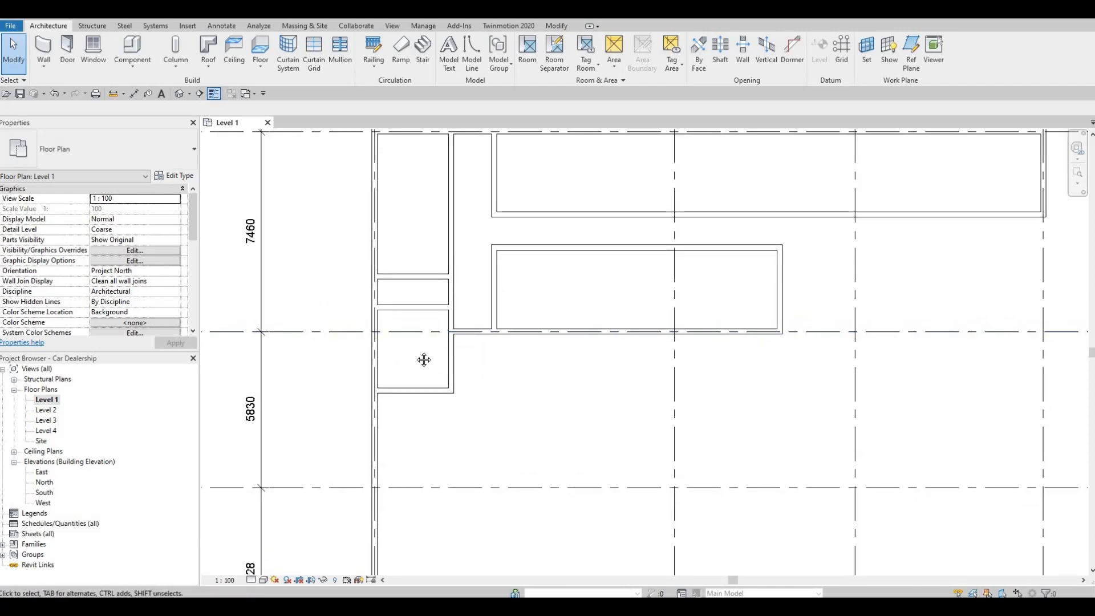
# - Shorten the grid J wall to the lower room's near corner, leaving the corridor end open
pyautogui.scroll(-1, 436, 306)
pyautogui.moveTo(436, 306); pyautogui.dragTo(361, 304, button='middle')
pyautogui.press('Escape')
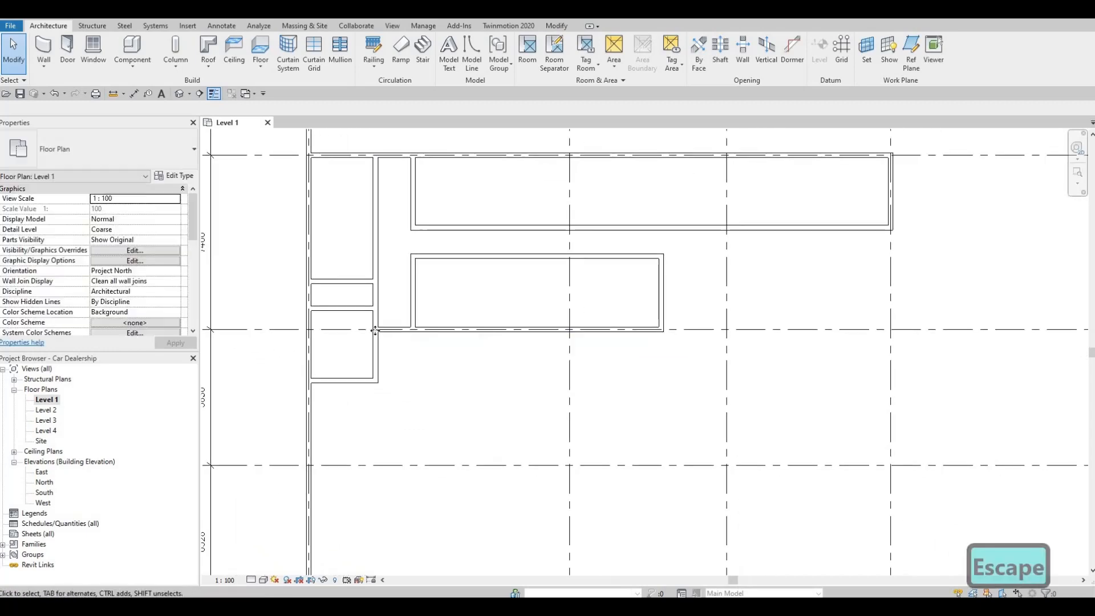
pyautogui.click(378, 330)
pyautogui.scroll(1, 378, 330)
pyautogui.scroll(1, 378, 331)
pyautogui.moveTo(377, 329); pyautogui.dragTo(428, 328)
pyautogui.press('Escape')
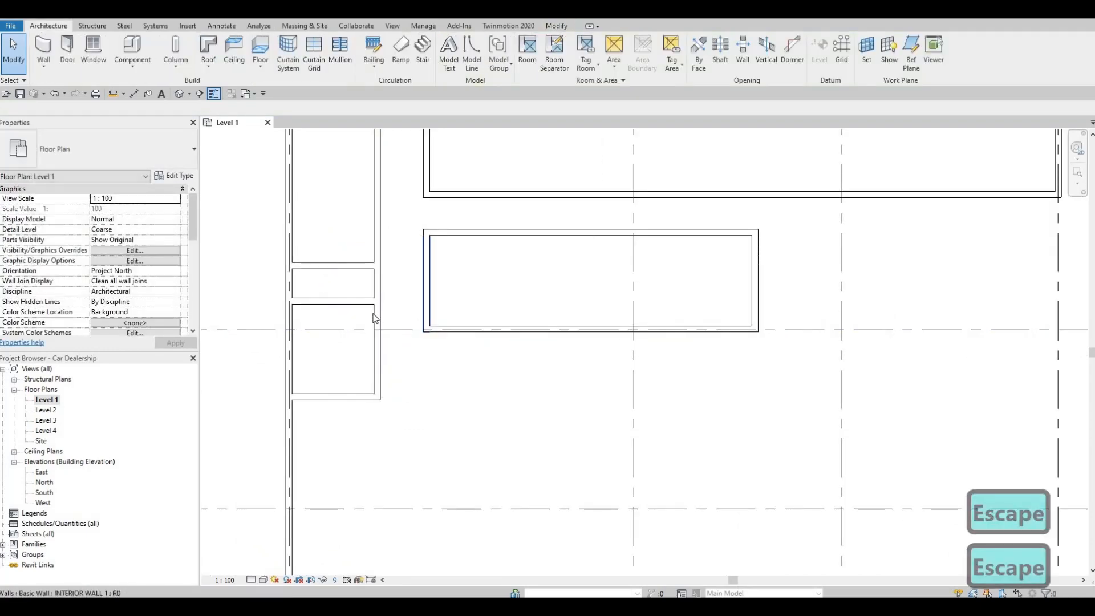
# - Review the room and corridor layout around grids I and J within the overall Level 1 plan
pyautogui.moveTo(323, 315); pyautogui.dragTo(264, 313, button='middle')
pyautogui.scroll(-1, 264, 313)
pyautogui.scroll(-1, 385, 425)
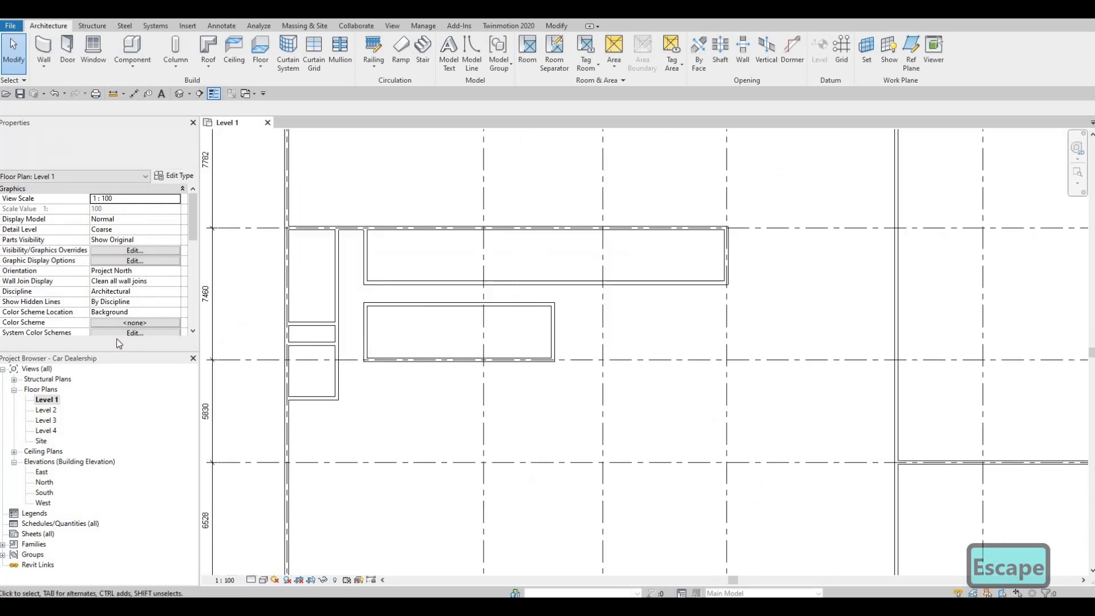
pyautogui.moveTo(452, 308); pyautogui.dragTo(453, 339, button='middle')
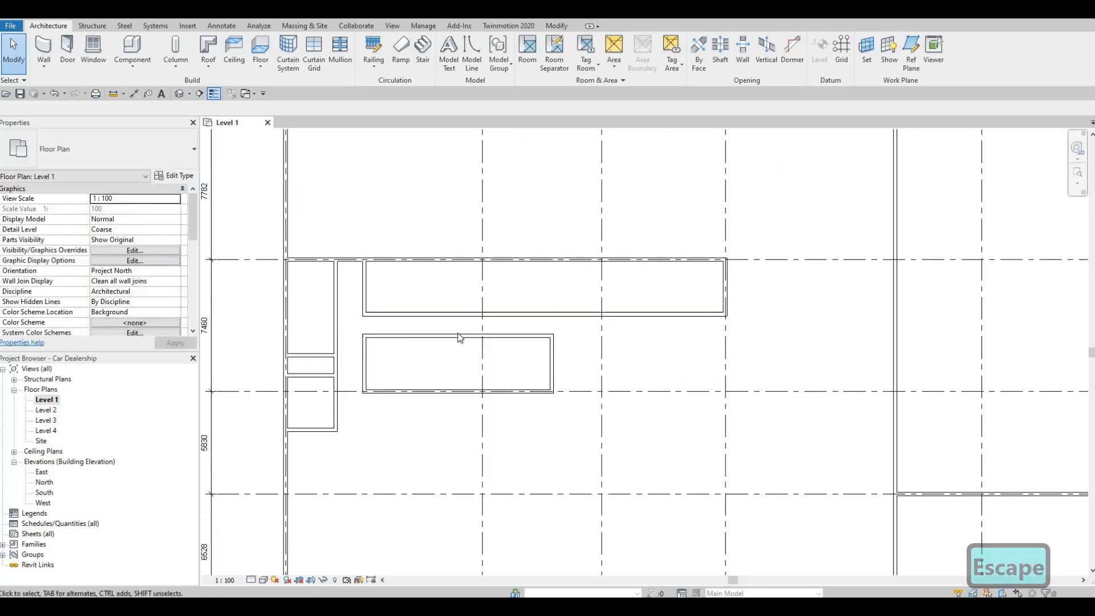
pyautogui.moveTo(439, 314); pyautogui.dragTo(402, 291, button='middle')
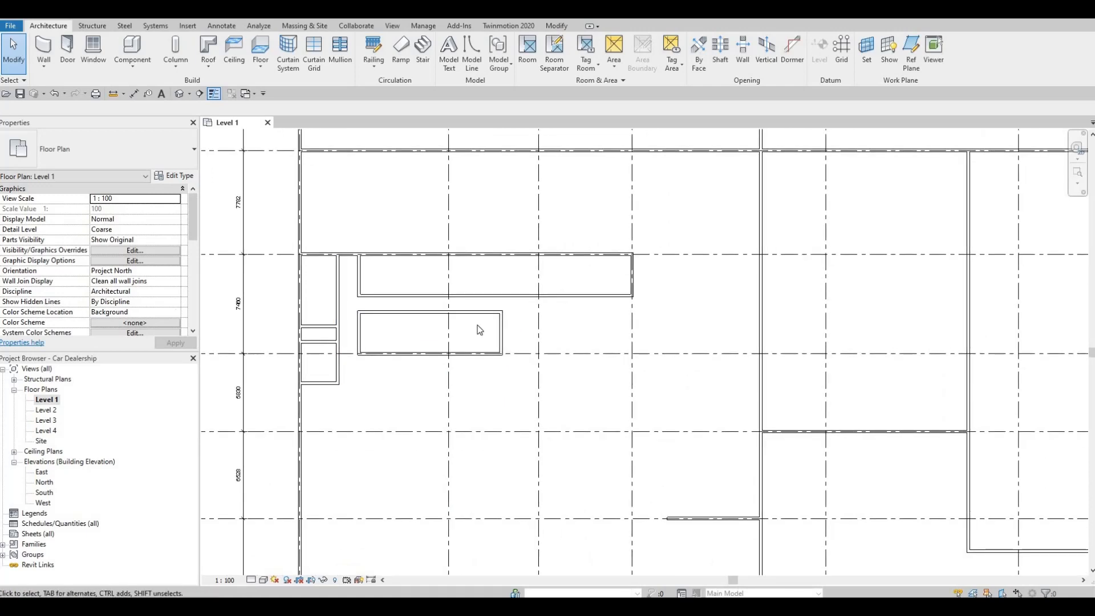
pyautogui.scroll(1, 464, 286)
pyautogui.moveTo(523, 313); pyautogui.dragTo(520, 366, button='middle')
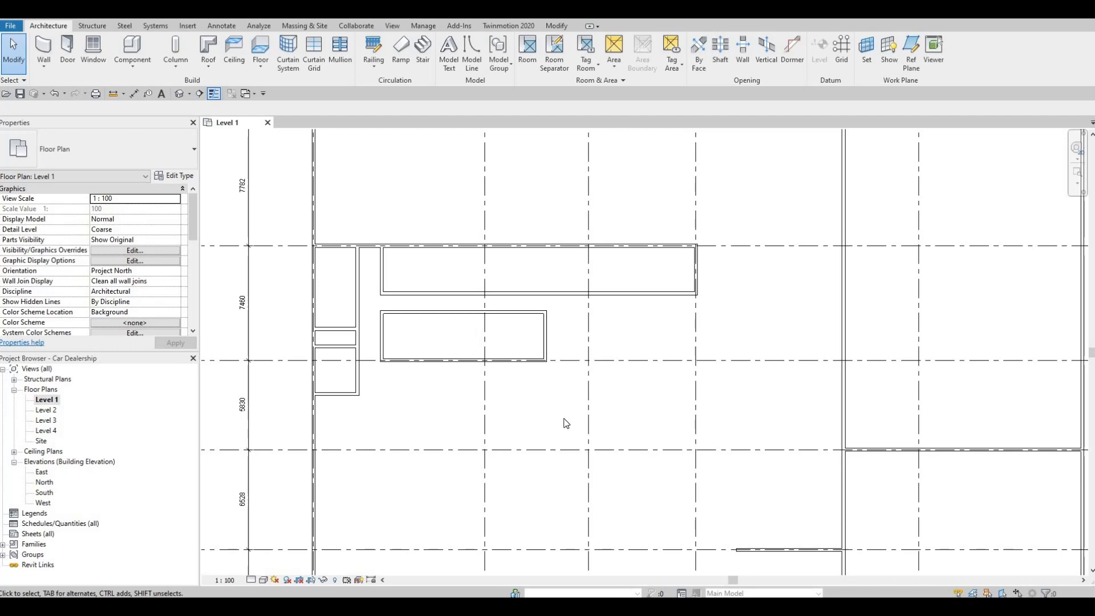
pyautogui.scroll(-5, 592, 383)
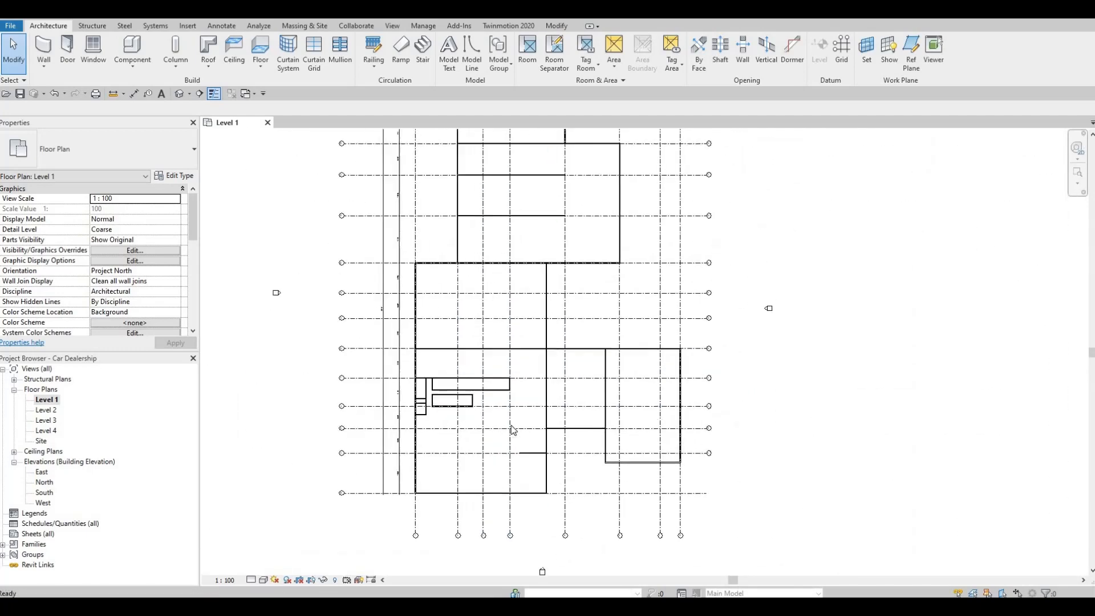